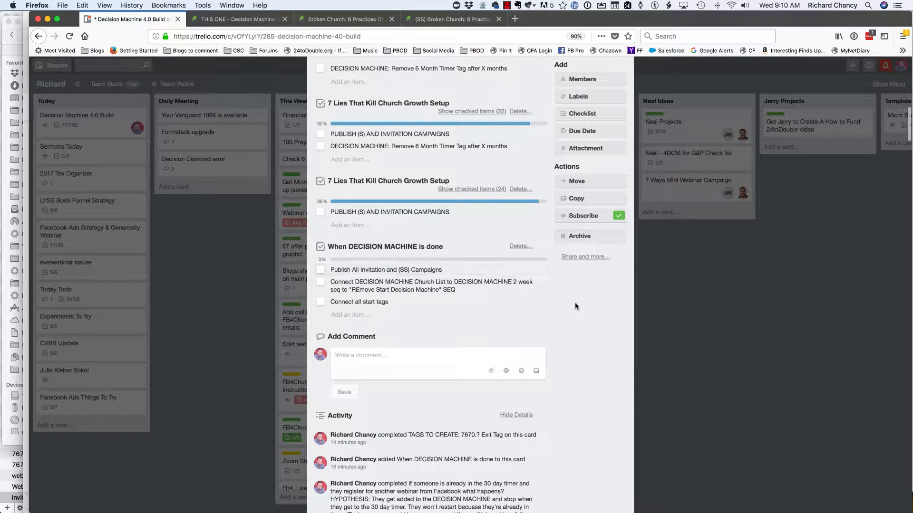
- Add a checklist to the Decision Machine 4.0 Build card, copying its items from the second 7 Lies That Kill Church Growth Setup checklist
{"action": "scroll", "coordinate": [575, 306], "scroll_direction": "up", "scroll_amount": 1}
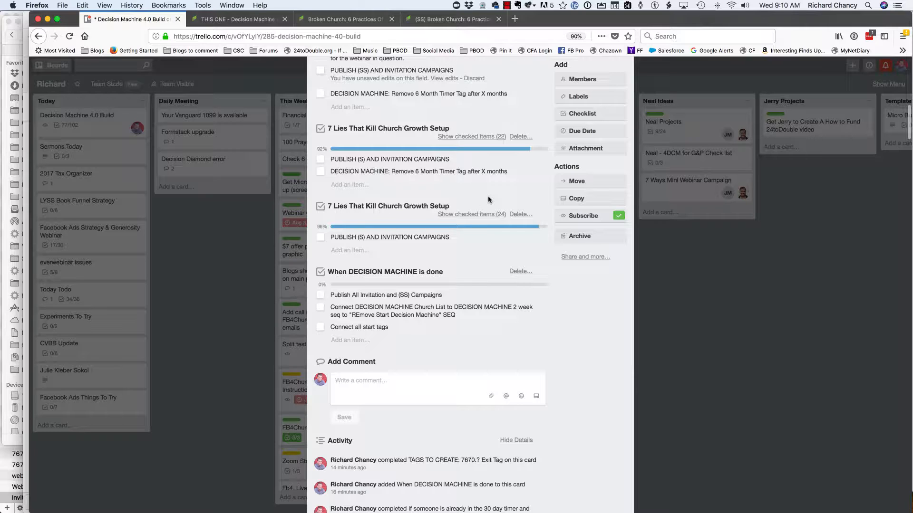
{"action": "left_click", "coordinate": [594, 116]}
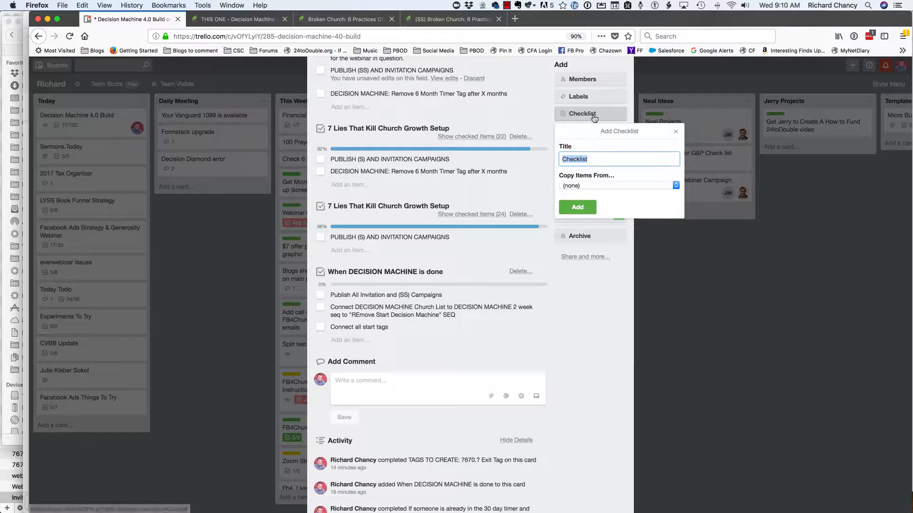
{"action": "left_click", "coordinate": [577, 186]}
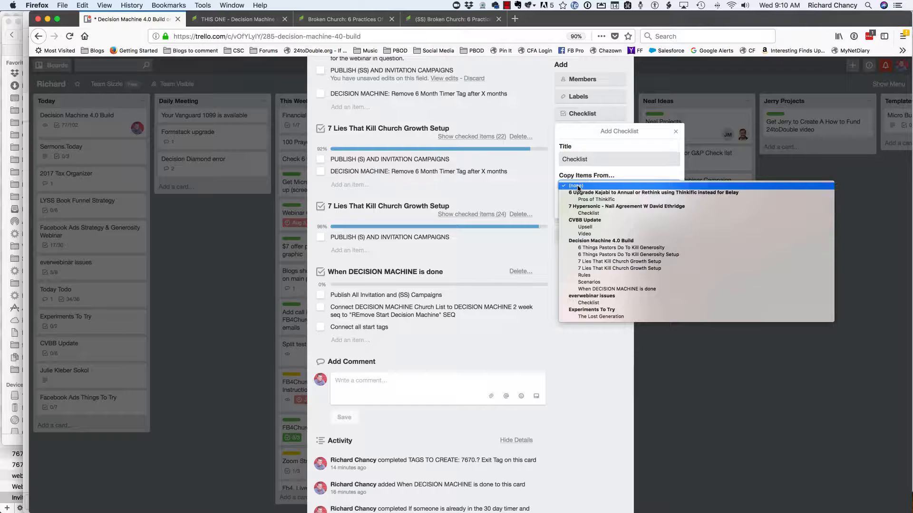
{"action": "left_click", "coordinate": [606, 269]}
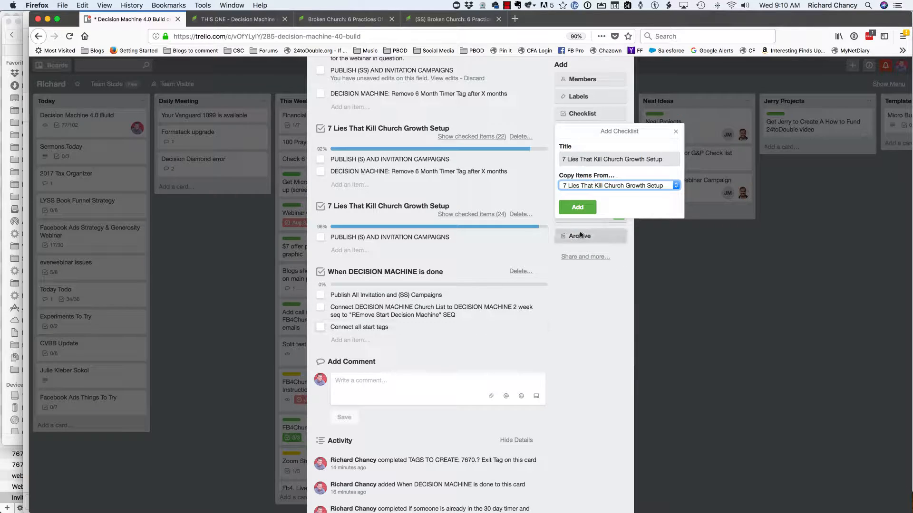
{"action": "left_click", "coordinate": [577, 206]}
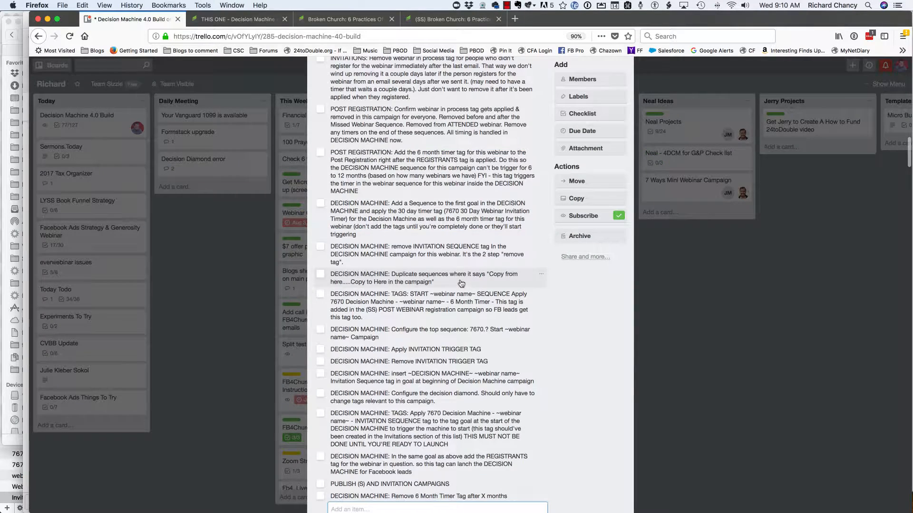
- Rename the newly copied checklist as "Broken Church: 6 Practices Of A dying Church"
{"action": "scroll", "coordinate": [468, 285], "scroll_direction": "up", "scroll_amount": 10}
{"action": "scroll", "coordinate": [461, 236], "scroll_direction": "up", "scroll_amount": 2}
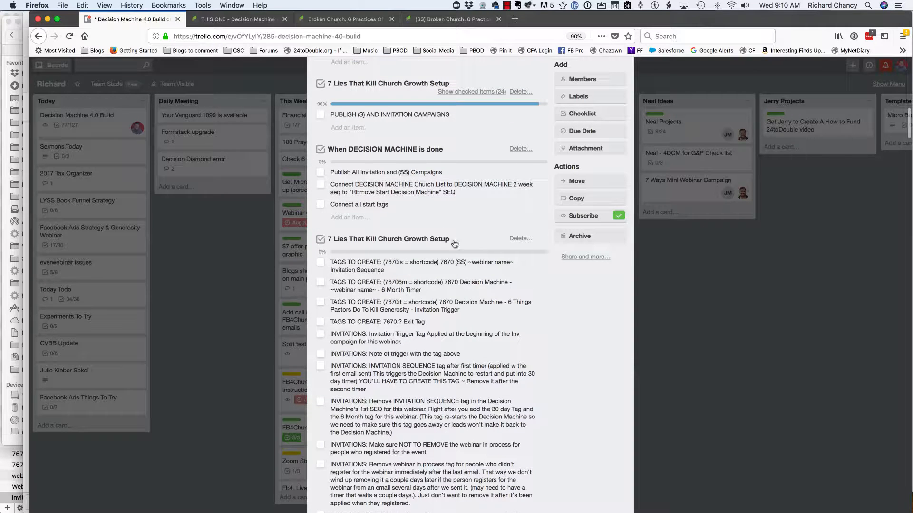
{"action": "left_click", "coordinate": [382, 241]}
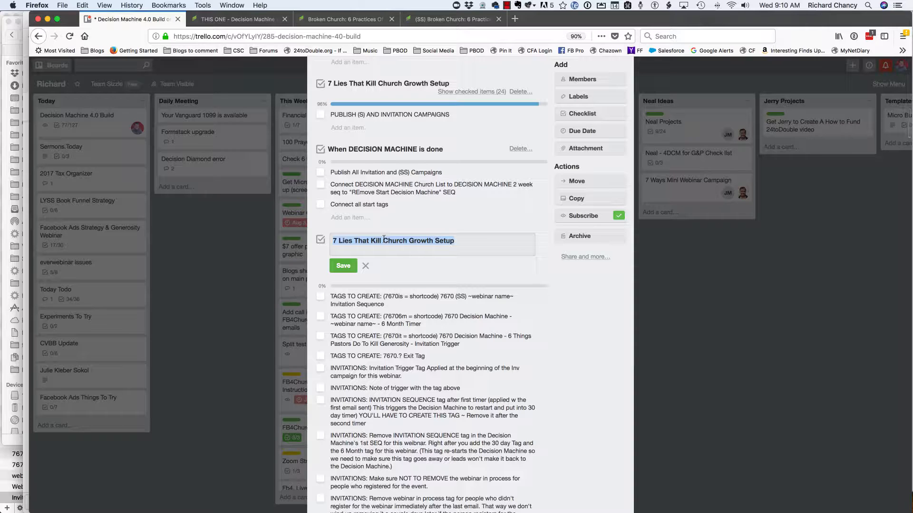
{"action": "key", "text": "super+alt+c"}
{"action": "type", "text": "br"}
{"action": "type", "text": "ko"}
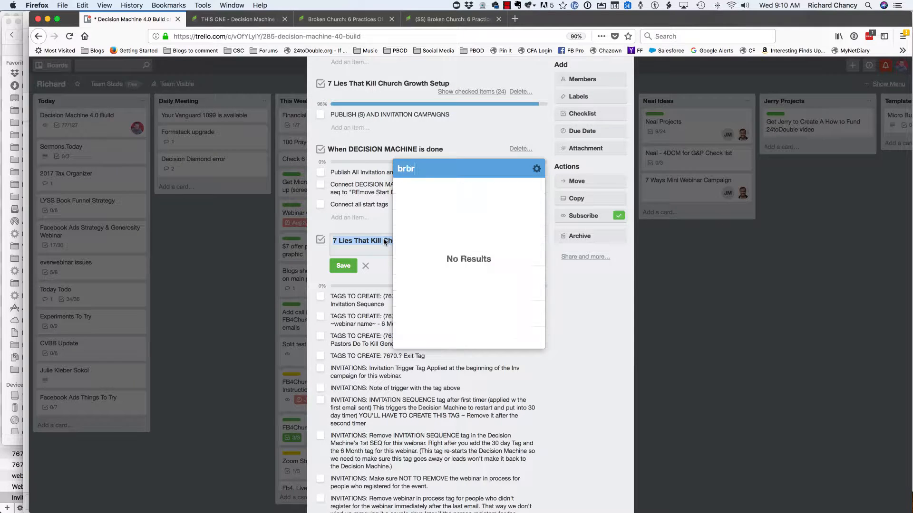
{"action": "key", "text": "BackSpace"}
{"action": "key", "text": "BackSpace"}
{"action": "key", "text": "Return"}
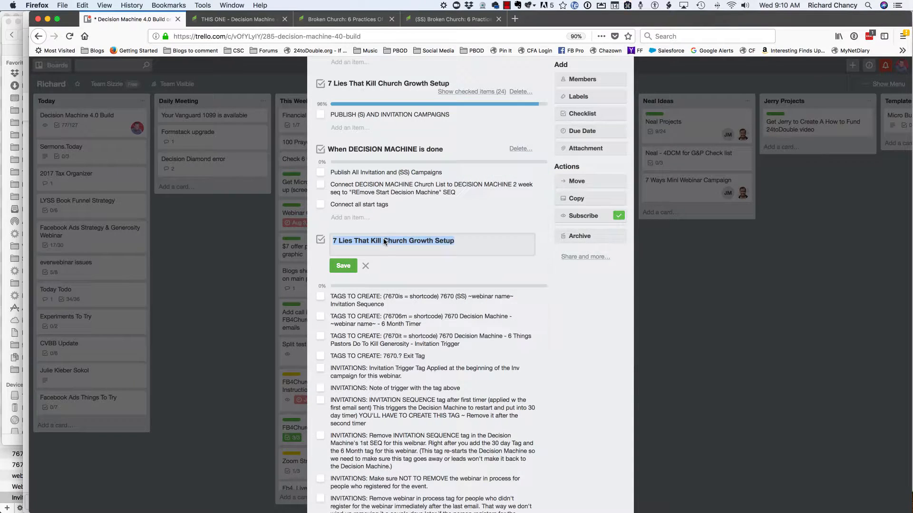
{"action": "left_click", "coordinate": [350, 267]}
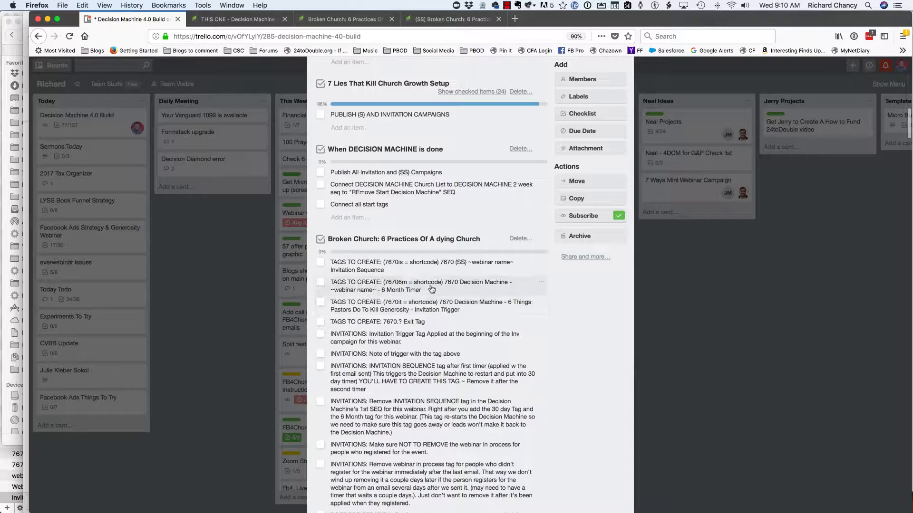
- Review the new checklist's items, switch to TextExpander and filter the snippets for 7670
{"action": "scroll", "coordinate": [399, 320], "scroll_direction": "down", "scroll_amount": 10}
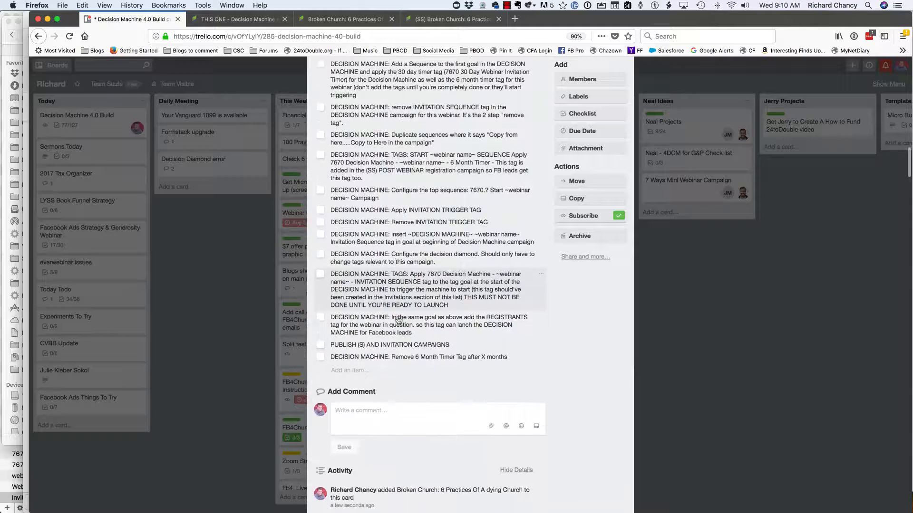
{"action": "scroll", "coordinate": [398, 319], "scroll_direction": "up", "scroll_amount": 7}
{"action": "scroll", "coordinate": [398, 320], "scroll_direction": "up", "scroll_amount": 4}
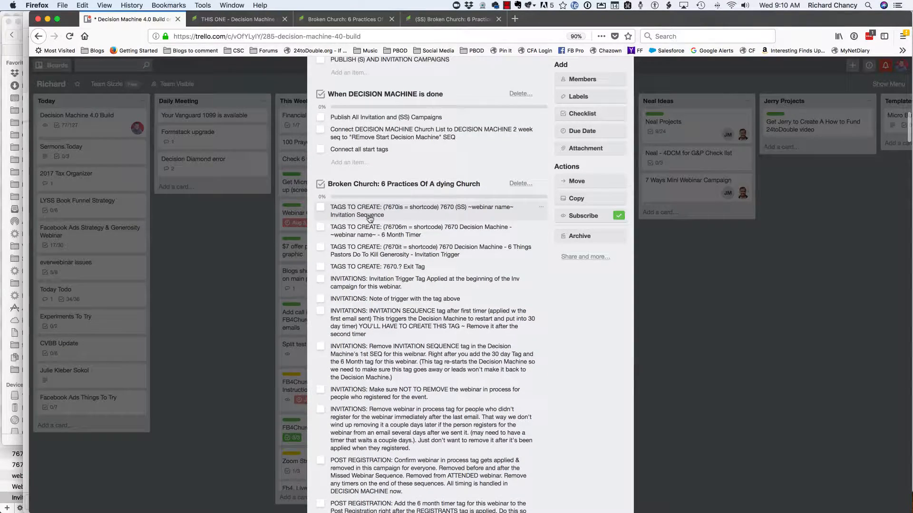
{"action": "key", "text": "super+Tab"}
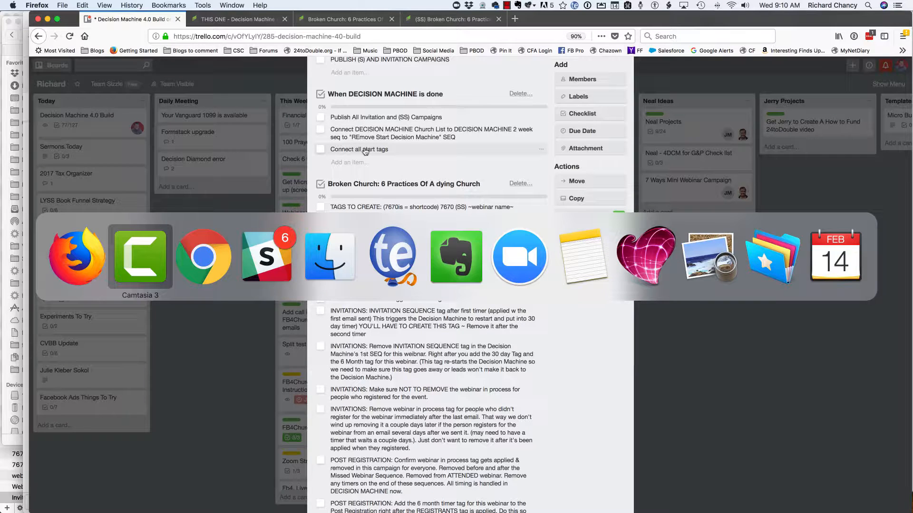
{"action": "key", "text": "super+Tab"}
{"action": "key", "text": "super+Tab"}
{"action": "key", "text": "super+Tab"}
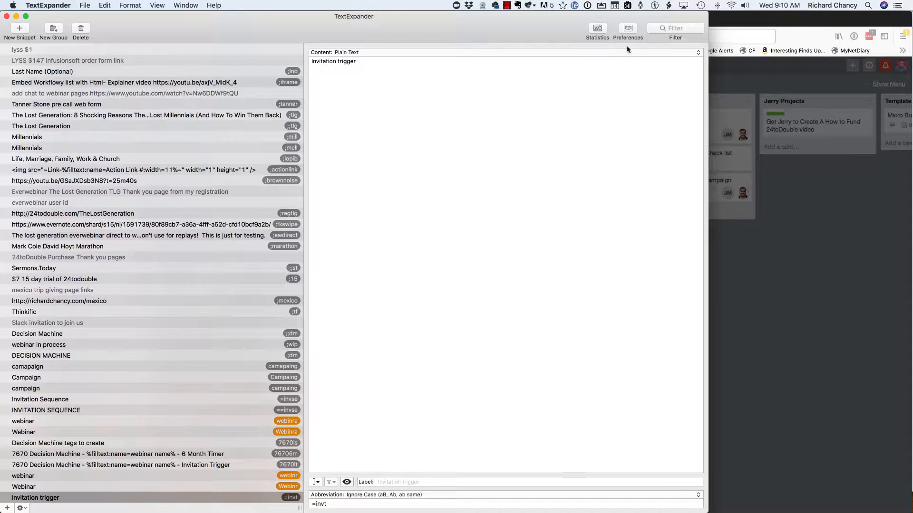
{"action": "left_click", "coordinate": [666, 29]}
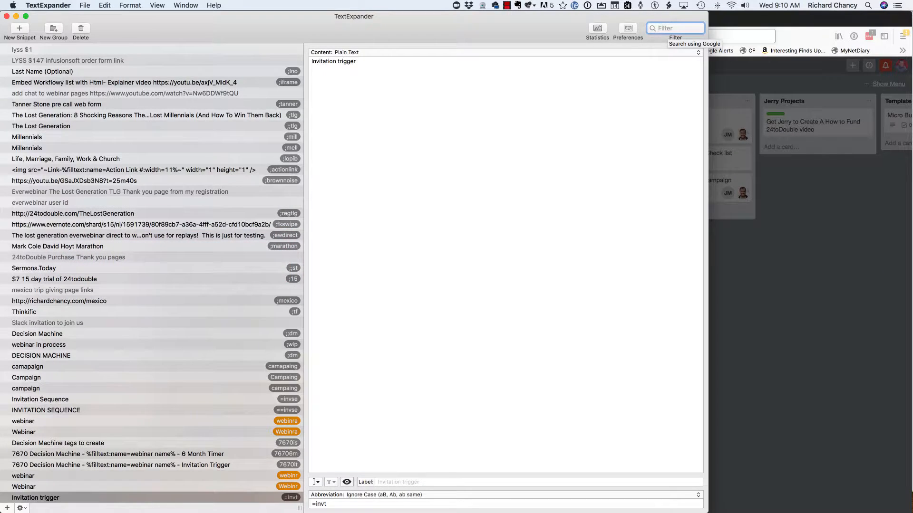
{"action": "type", "text": "7670"}
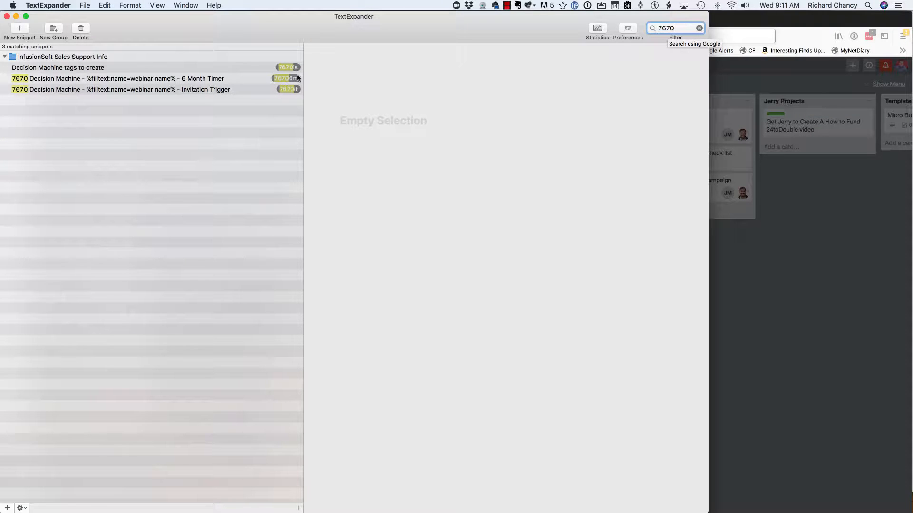
- Switch back to Firefox, leave the Infusionsoft campaign editor and open the tags list in the CRM settings
{"action": "key", "text": "super+Tab"}
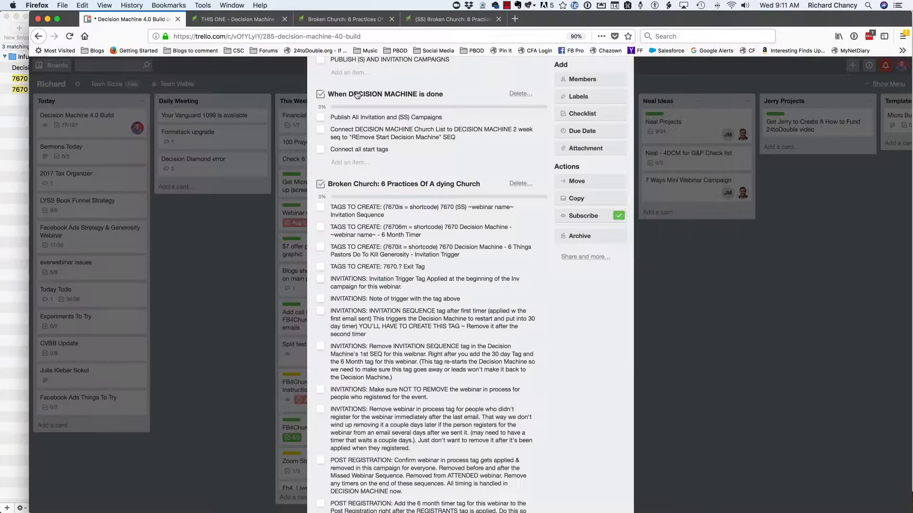
{"action": "left_click", "coordinate": [257, 21]}
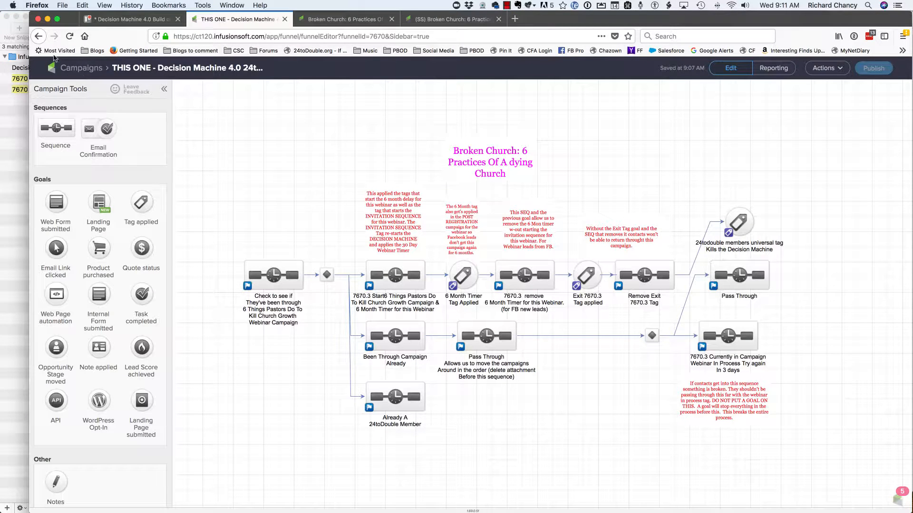
{"action": "left_click", "coordinate": [68, 70]}
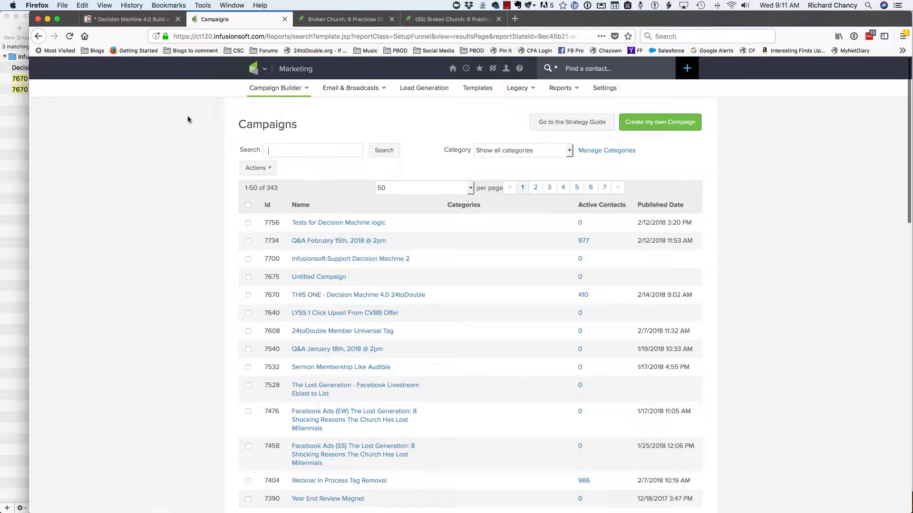
{"action": "left_click", "coordinate": [260, 69]}
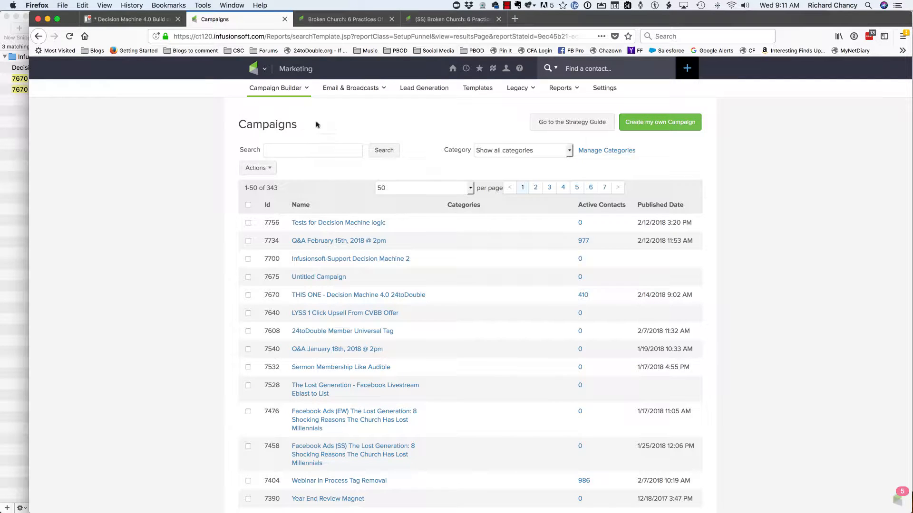
{"action": "mouse_move", "coordinate": [261, 74]}
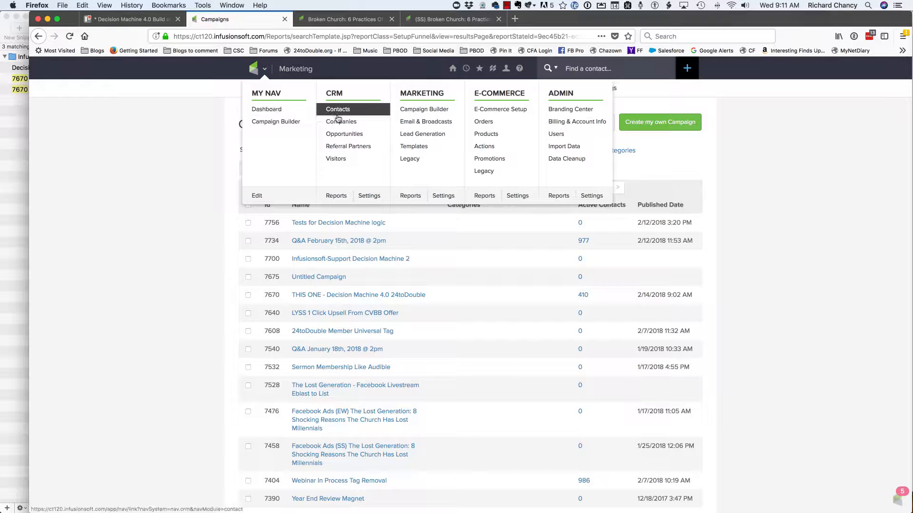
{"action": "left_click", "coordinate": [367, 197]}
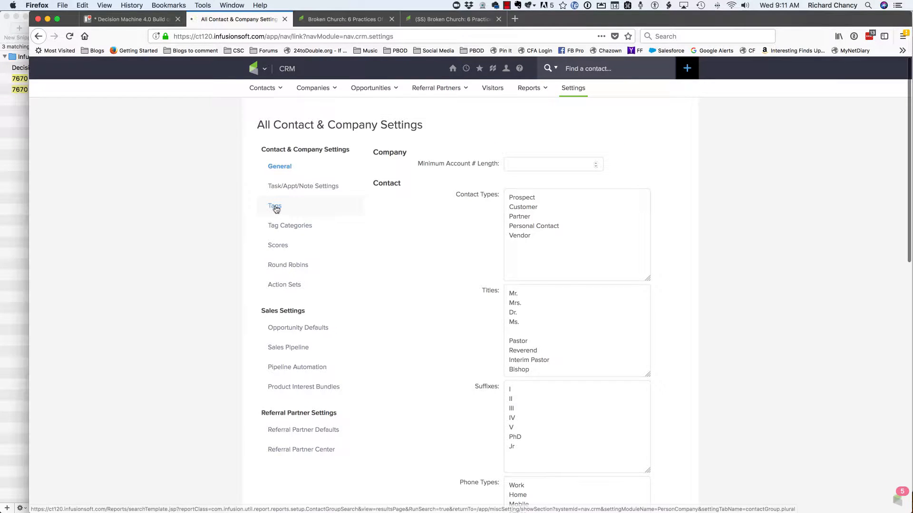
{"action": "left_click", "coordinate": [275, 207]}
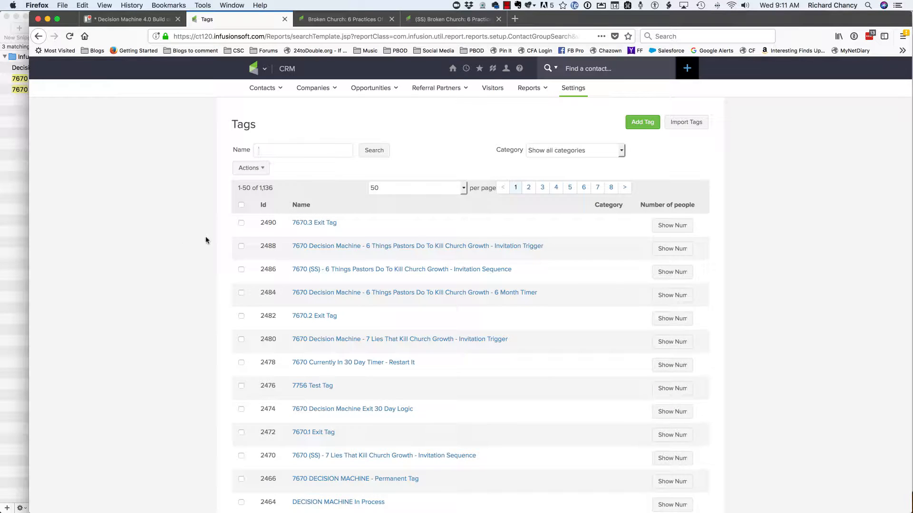
- Add the tag "7670 (SS) - Broken Church - Invitation Sequence" using the matching TextExpander snippet
{"action": "left_click", "coordinate": [642, 123]}
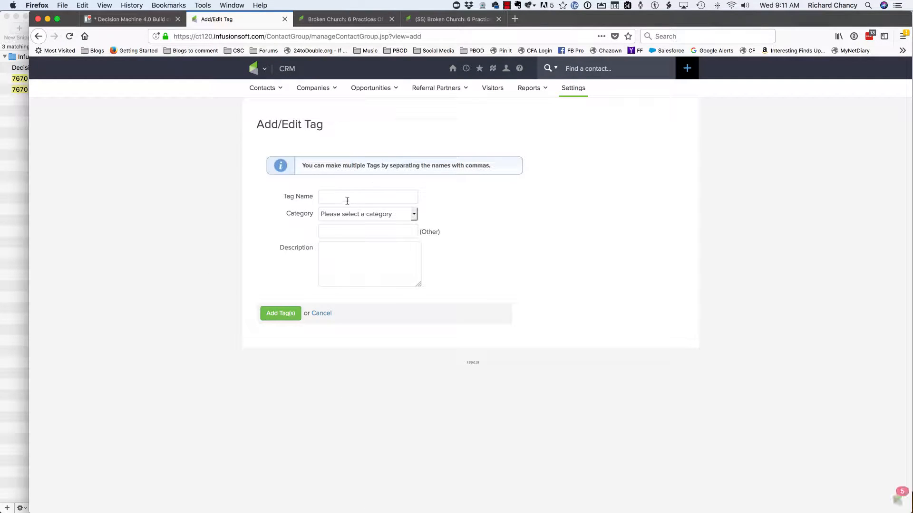
{"action": "key", "text": "super+Tab"}
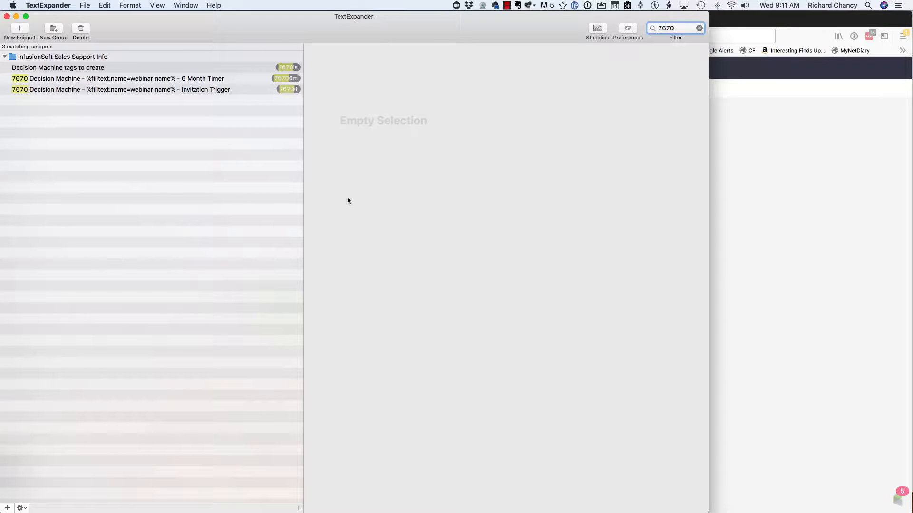
{"action": "key", "text": "super+Tab"}
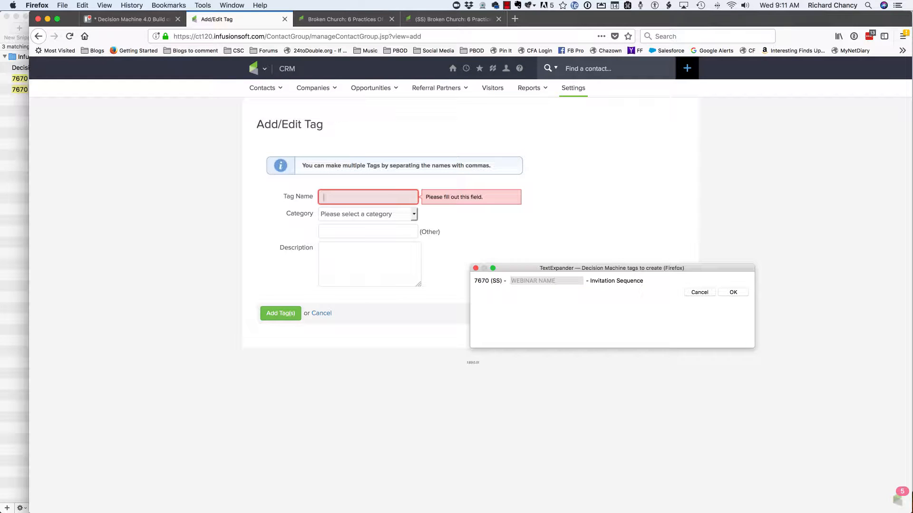
{"action": "type", "text": "Broken Church"}
{"action": "triple_click", "coordinate": [535, 281]}
{"action": "key", "text": "super+c"}
{"action": "left_click", "coordinate": [734, 291]}
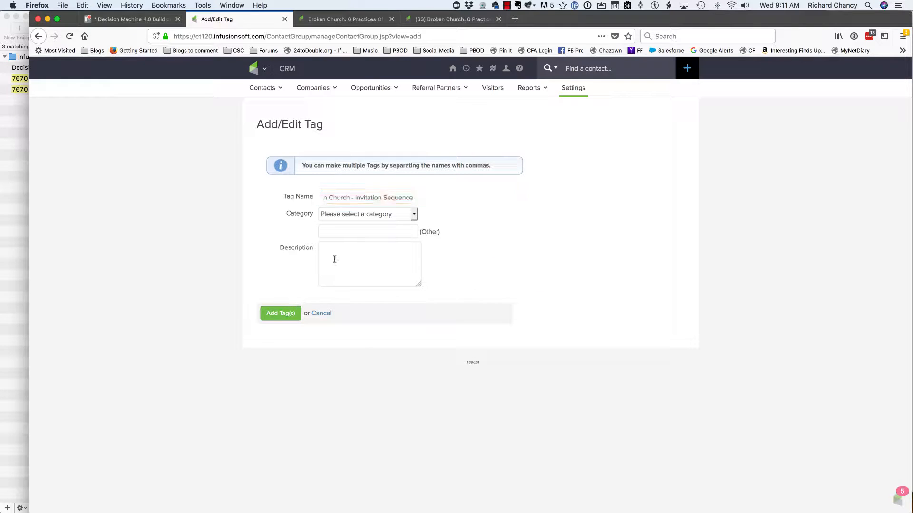
{"action": "left_click", "coordinate": [286, 316]}
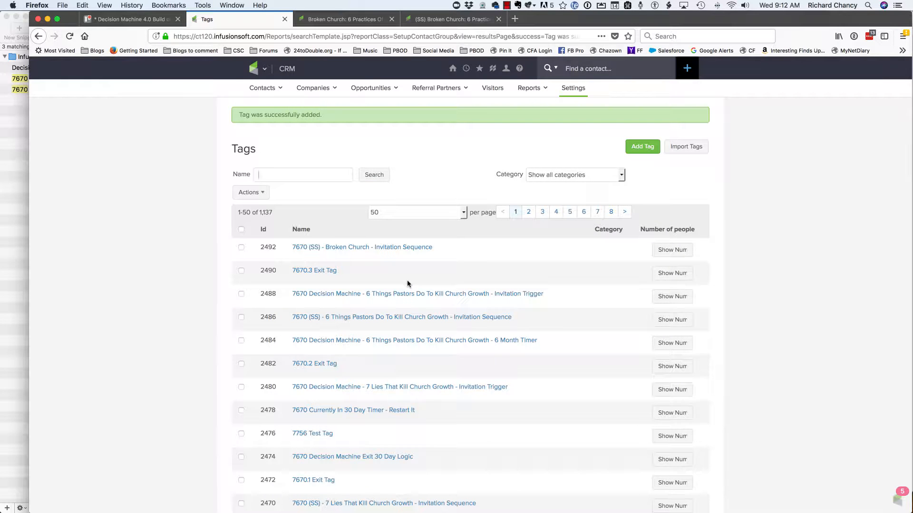
- Add the tag "7670 Decision Machine - Broken Church - 6 Month Timer" using the 76706m snippet
{"action": "left_click", "coordinate": [642, 146]}
{"action": "key", "text": "super+Tab"}
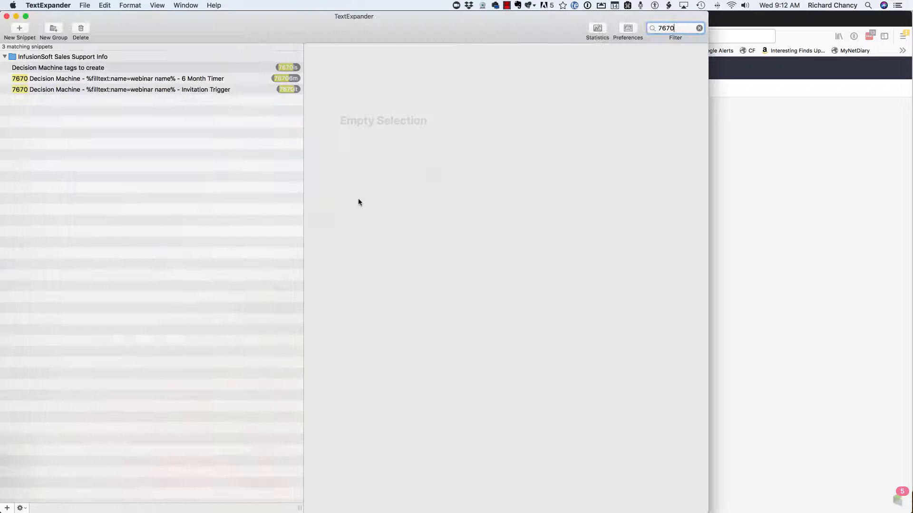
{"action": "key", "text": "super+Tab"}
{"action": "type", "text": "76706m"}
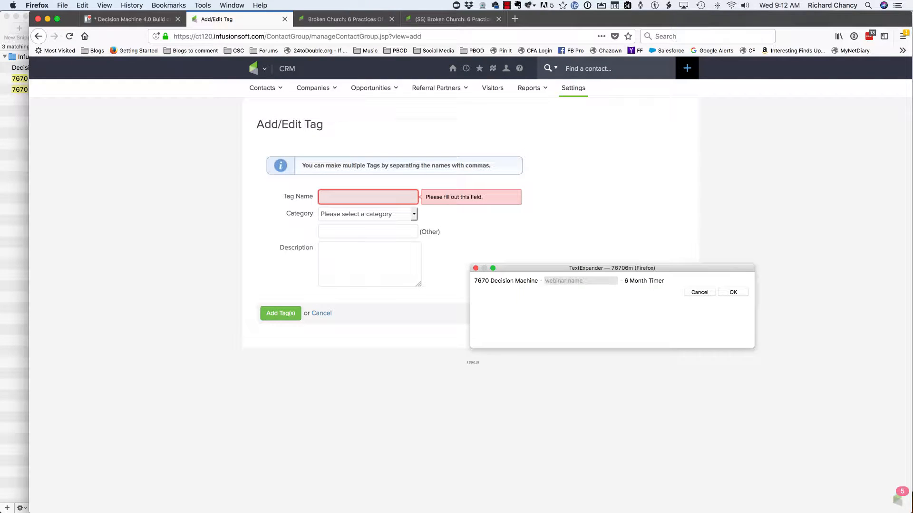
{"action": "key", "text": "super+v"}
{"action": "left_click", "coordinate": [722, 292]}
{"action": "left_click", "coordinate": [291, 315]}
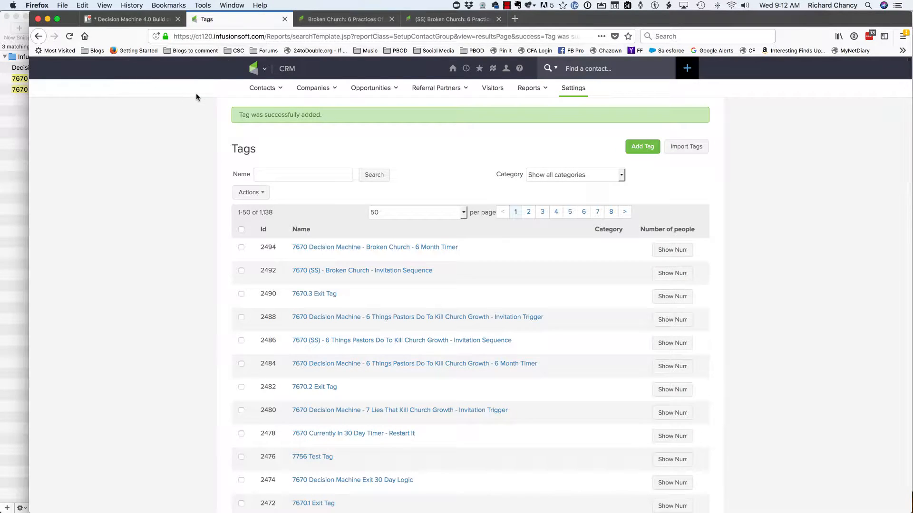
- Check the snippet abbreviations in TextExpander and add the Invitation Trigger tag for the Broken Church webinar using the 7670it snippet
{"action": "key", "text": "super+Tab"}
{"action": "key", "text": "super+Tab"}
{"action": "left_click", "coordinate": [645, 148]}
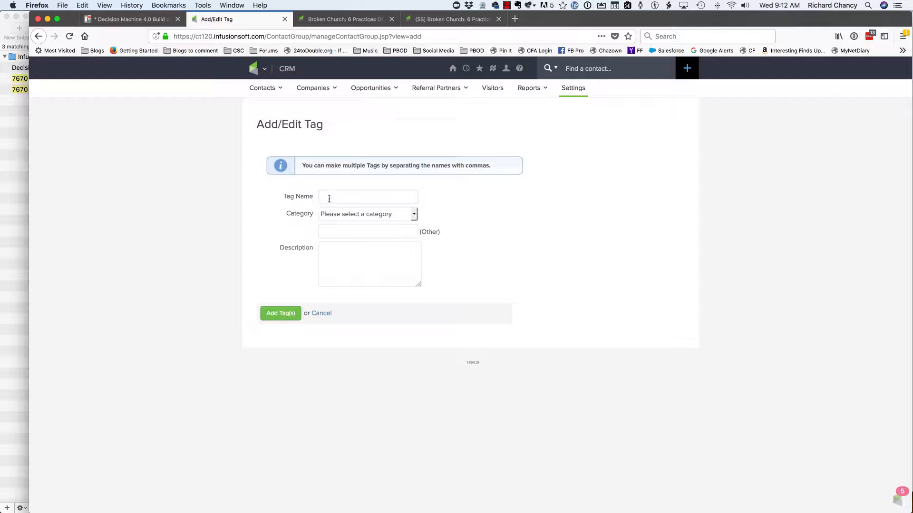
{"action": "type", "text": "767t"}
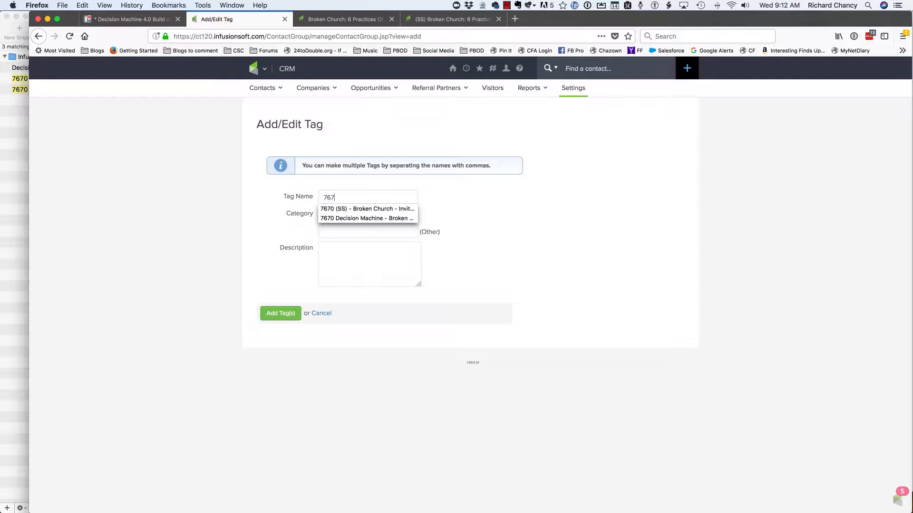
{"action": "key", "text": "Return"}
{"action": "left_click", "coordinate": [293, 315]}
- Add the tag "7670.4 Exit Tag" to the tags list
{"action": "left_click", "coordinate": [413, 293]}
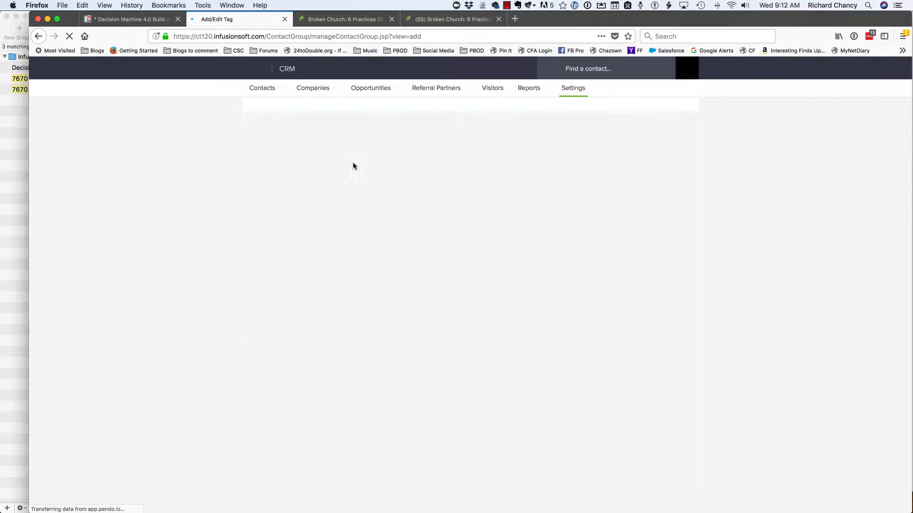
{"action": "type", "text": "7"}
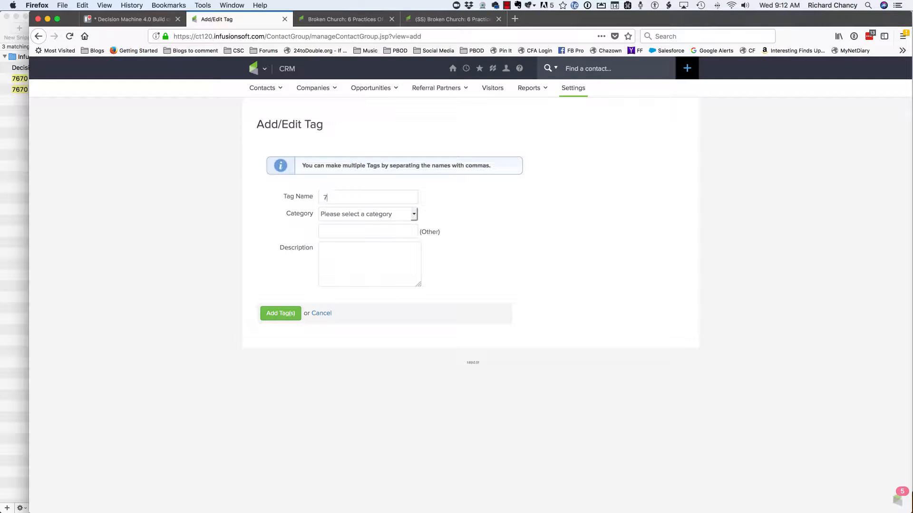
{"action": "type", "text": "670 E"}
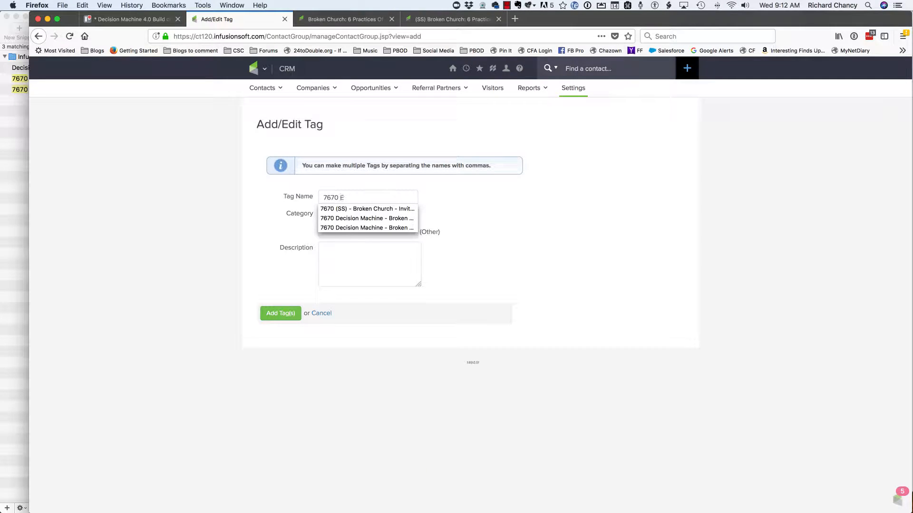
{"action": "type", "text": "xti"}
{"action": "key", "text": "BackSpace"}
{"action": "key", "text": "BackSpace"}
{"action": "key", "text": "BackSpace"}
{"action": "type", "text": "."}
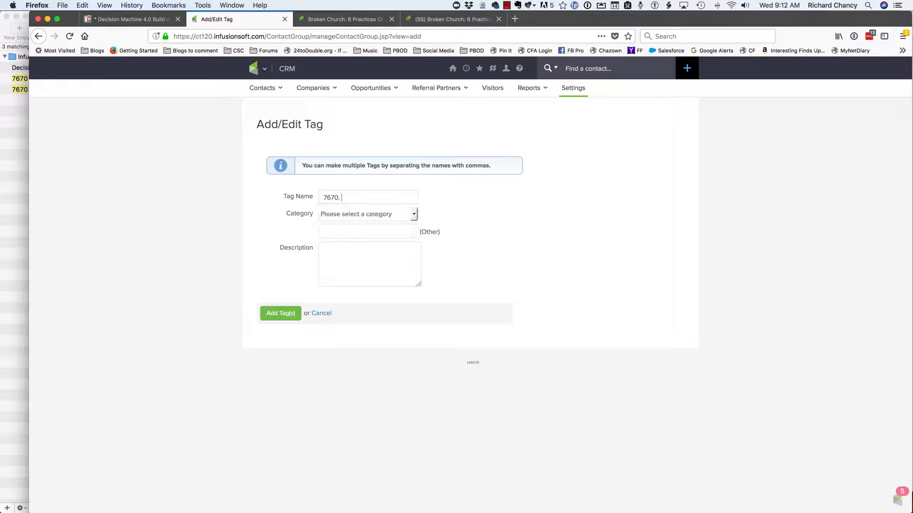
{"action": "type", "text": "4 Exit Tag"}
{"action": "left_click", "coordinate": [280, 314]}
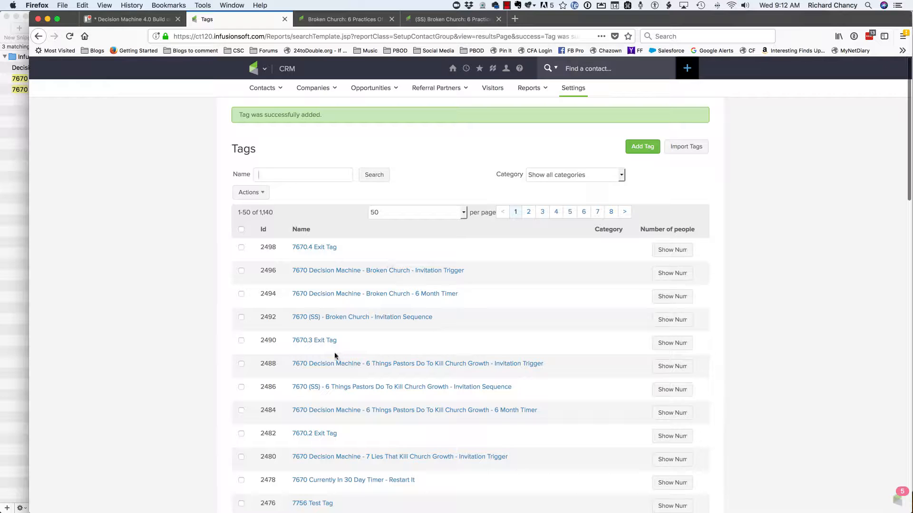
- Reopen the Decision Machine 4.0 campaign and locate the copied "Broken Church: 6 Practices Of A dying Church" section
{"action": "mouse_move", "coordinate": [466, 68]}
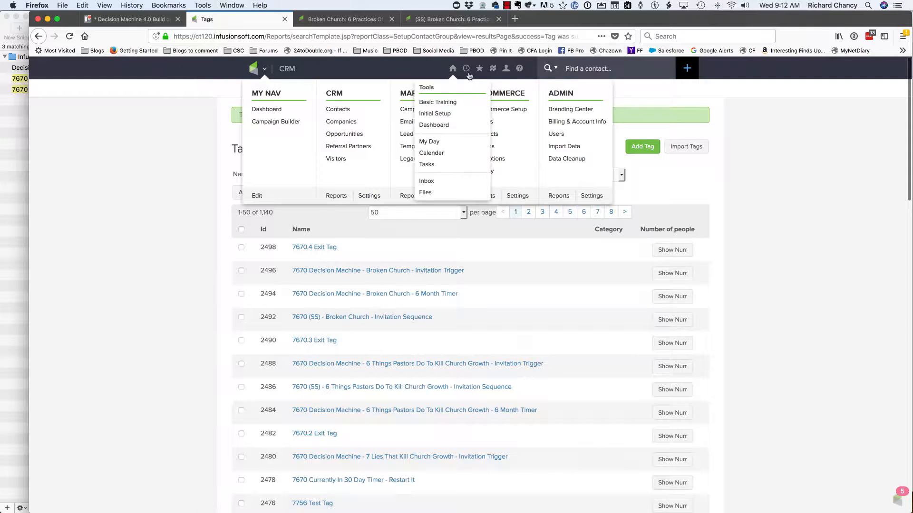
{"action": "left_click", "coordinate": [463, 103]}
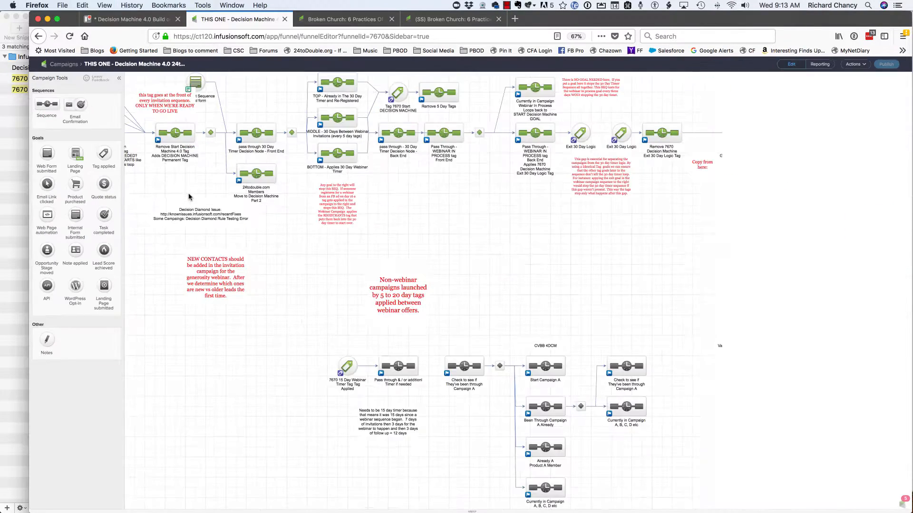
{"action": "key", "text": "super+minus"}
{"action": "key", "text": "super+minus"}
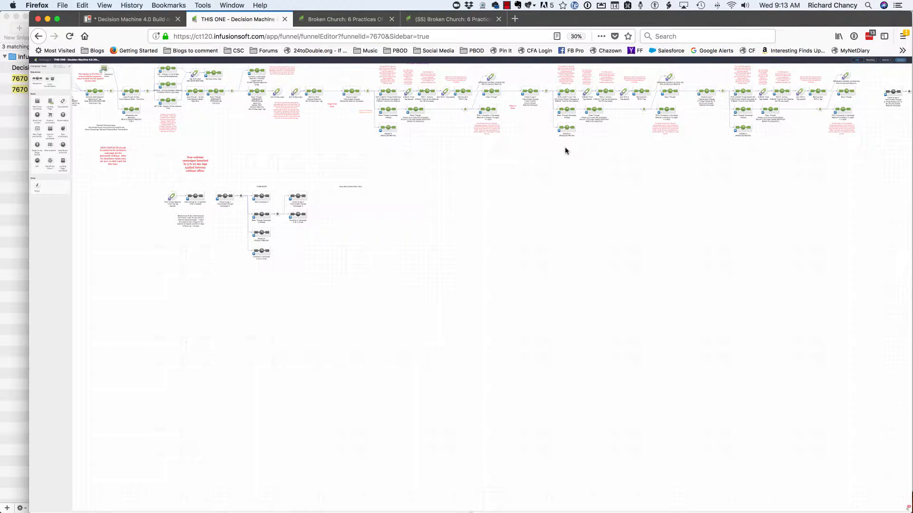
{"action": "left_click_drag", "start_coordinate": [564, 150], "coordinate": [418, 238]}
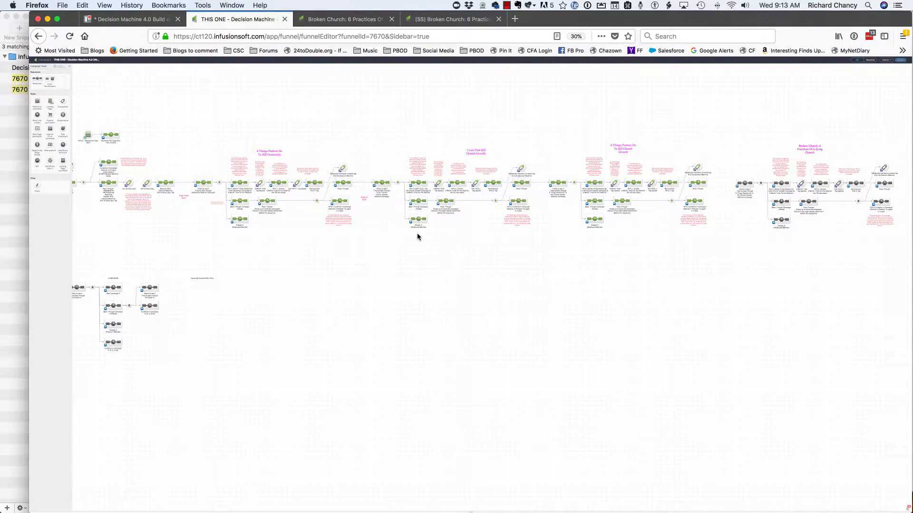
{"action": "left_click_drag", "start_coordinate": [533, 267], "coordinate": [334, 266]}
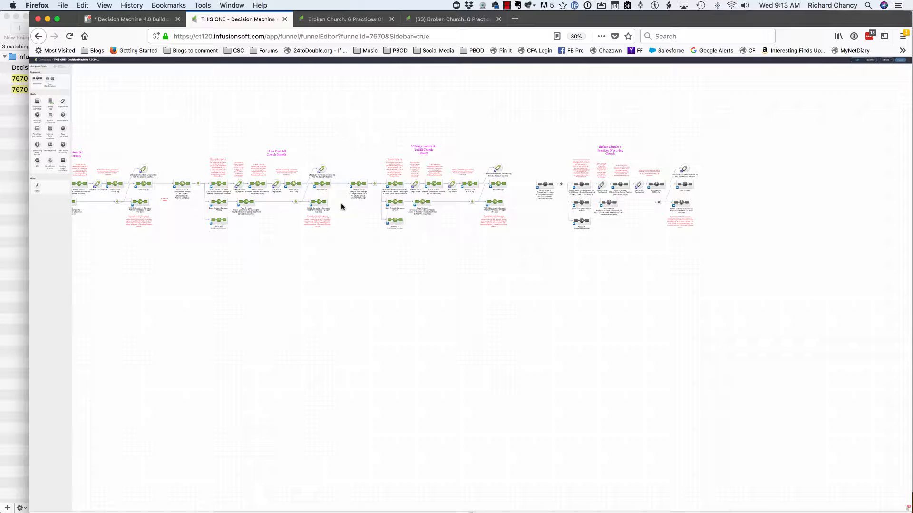
{"action": "left_click_drag", "start_coordinate": [341, 126], "coordinate": [523, 287]}
{"action": "key", "text": "super+equal"}
{"action": "key", "text": "super+equal"}
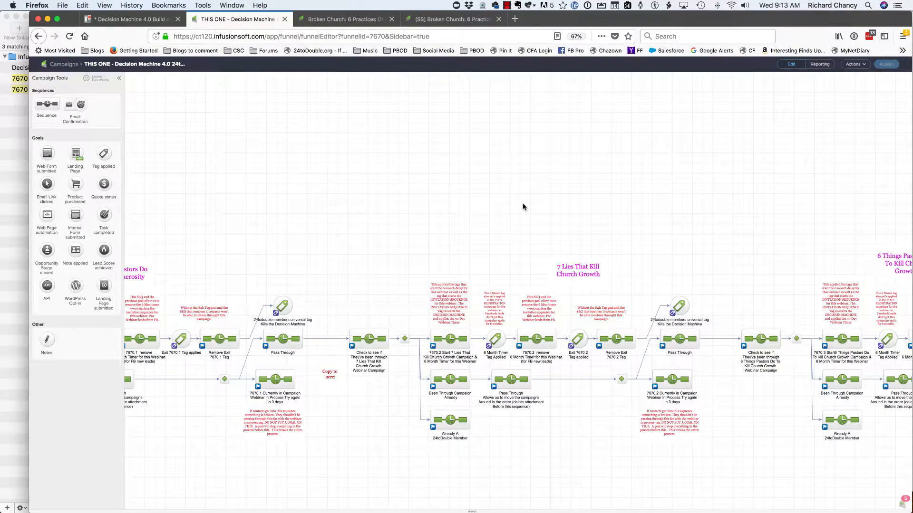
{"action": "key", "text": "super+equal"}
{"action": "key", "text": "super+equal"}
{"action": "key", "text": "super+equal"}
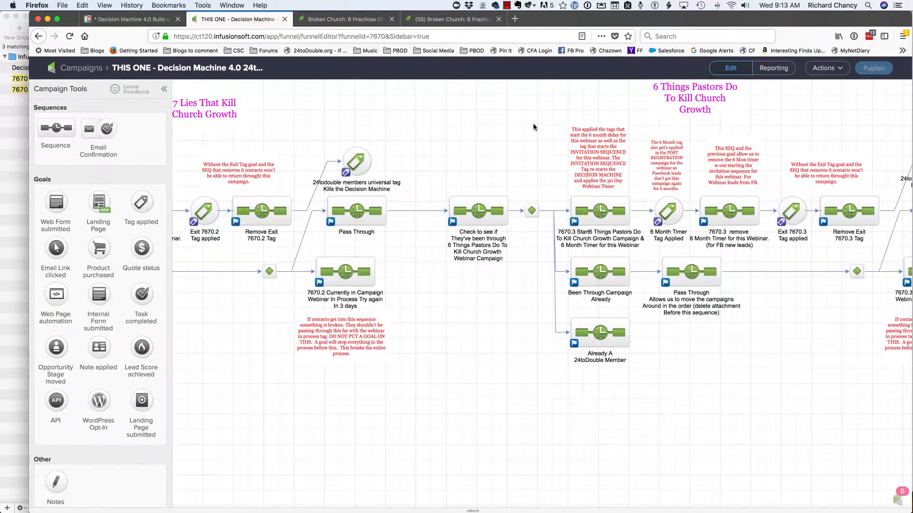
{"action": "left_click_drag", "start_coordinate": [845, 357], "coordinate": [274, 375]}
{"action": "left_click_drag", "start_coordinate": [488, 377], "coordinate": [214, 393]}
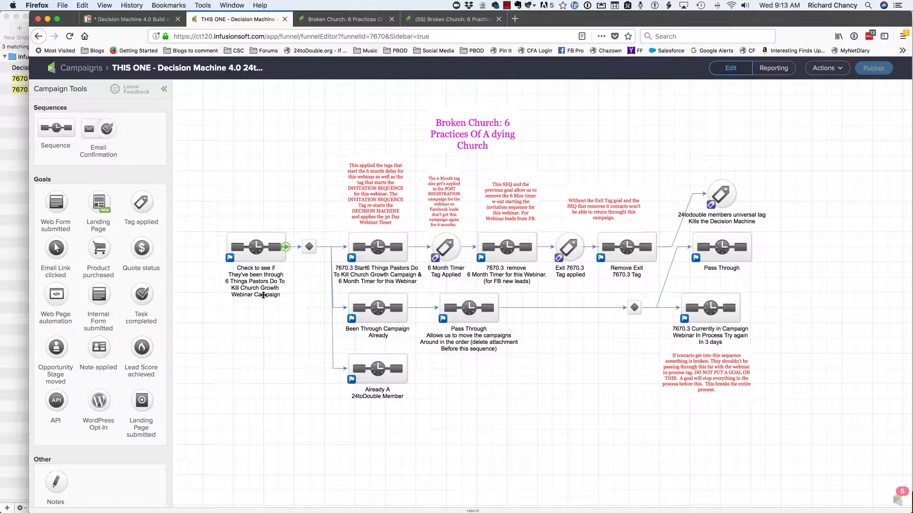
{"action": "key", "text": "super+equal"}
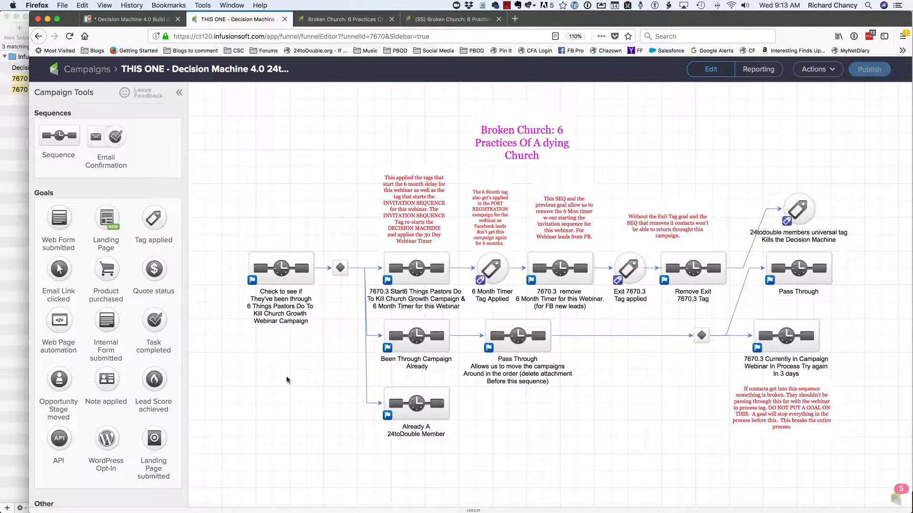
- Replace the old webinar title with "Broken Church" in the label of the section's first "Check to see if They've been through" sequence
{"action": "left_click", "coordinate": [277, 308]}
{"action": "left_click", "coordinate": [287, 308]}
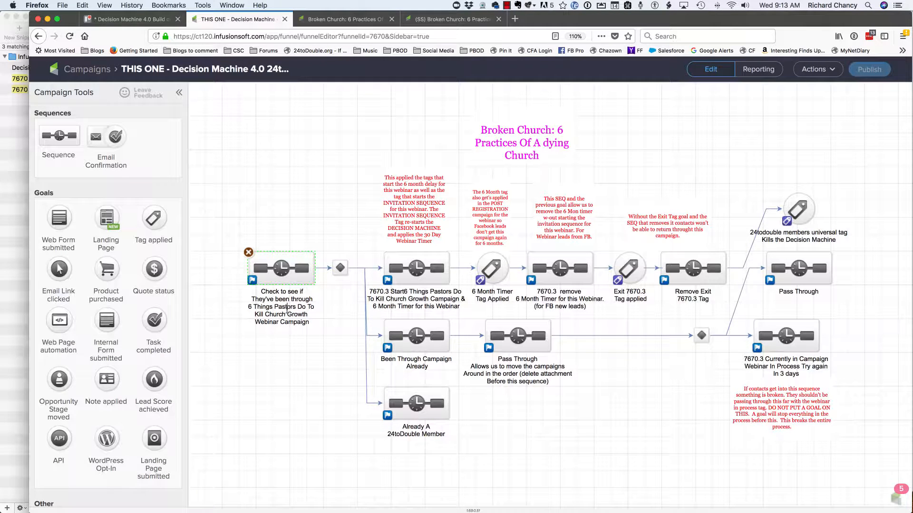
{"action": "left_click_drag", "start_coordinate": [290, 311], "coordinate": [242, 311]}
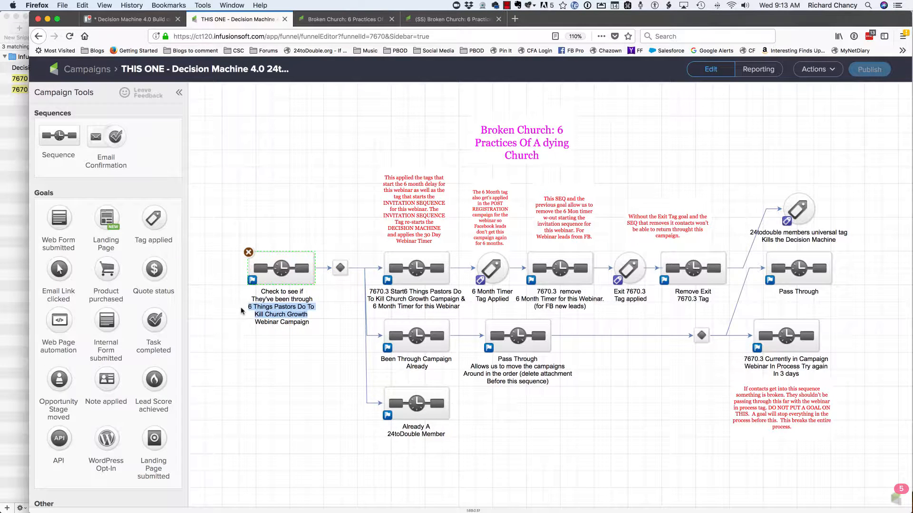
{"action": "type", "text": "Broken Church"}
- Replace the old webinar title with "Broken Church" in the label of the sequence that starts the campaign and 6 month timer
{"action": "left_click", "coordinate": [407, 291]}
{"action": "left_click", "coordinate": [407, 291]}
{"action": "left_click", "coordinate": [406, 290]}
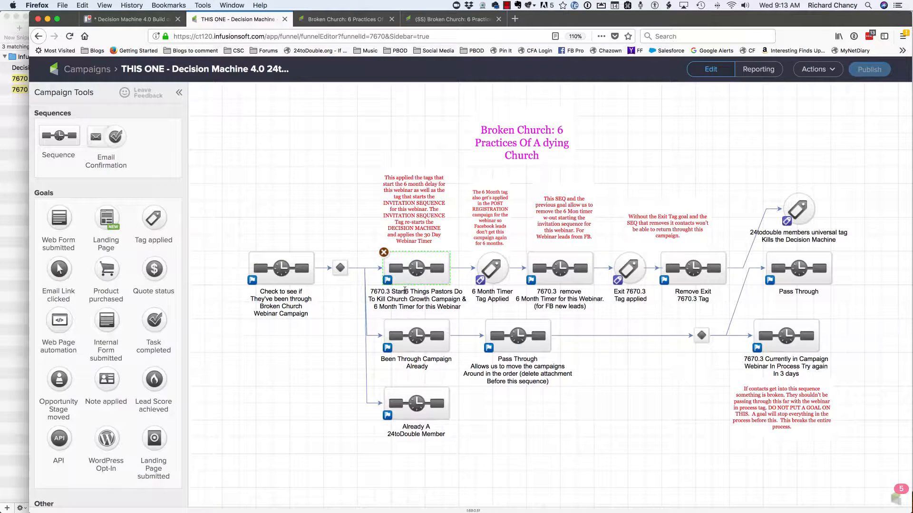
{"action": "key", "text": "BackSpace"}
{"action": "key", "text": "BackSpace"}
{"action": "key", "text": "BackSpace"}
{"action": "key", "text": "BackSpace"}
{"action": "key", "text": "BackSpace"}
{"action": "key", "text": "BackSpace"}
{"action": "key", "text": "BackSpace"}
{"action": "key", "text": "BackSpace"}
{"action": "key", "text": "BackSpace"}
{"action": "key", "text": "BackSpace"}
{"action": "key", "text": "BackSpace"}
{"action": "key", "text": "BackSpace"}
{"action": "key", "text": "BackSpace"}
{"action": "key", "text": "BackSpace"}
{"action": "key", "text": "BackSpace"}
{"action": "key", "text": "BackSpace"}
{"action": "key", "text": "BackSpace"}
{"action": "key", "text": "BackSpace"}
{"action": "key", "text": "BackSpace"}
{"action": "key", "text": "BackSpace"}
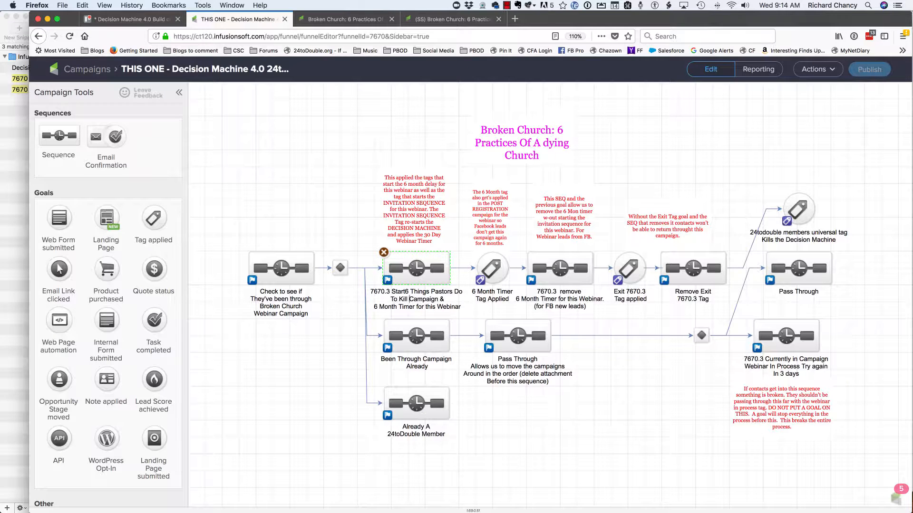
{"action": "key", "text": "BackSpace"}
{"action": "key", "text": "BackSpace"}
{"action": "key", "text": "BackSpace"}
{"action": "key", "text": "BackSpace"}
{"action": "key", "text": "BackSpace"}
{"action": "key", "text": "BackSpace"}
{"action": "key", "text": "BackSpace"}
{"action": "key", "text": "BackSpace"}
{"action": "type", "text": "Broken Church"}
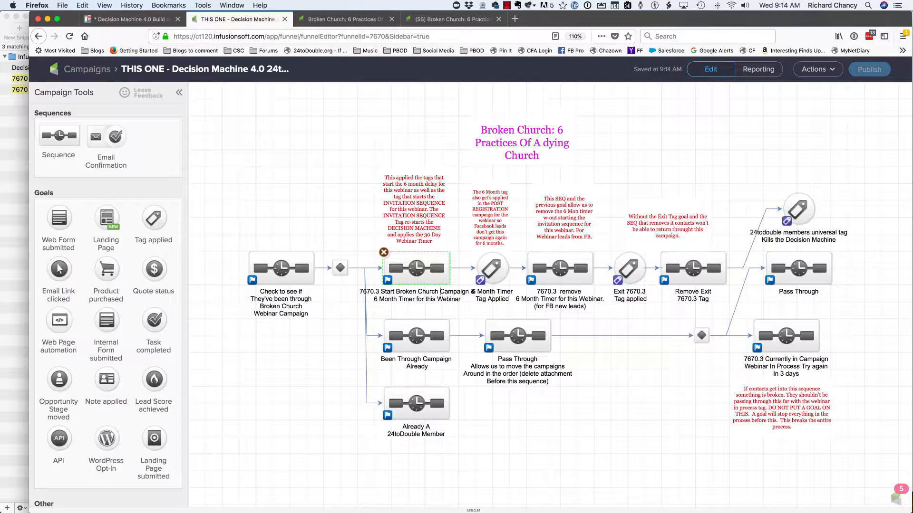
- Change the number in the Start Broken Church Campaign sequence label to 7670.4
{"action": "left_click", "coordinate": [327, 225]}
{"action": "left_click", "coordinate": [396, 290]}
{"action": "left_click", "coordinate": [396, 291]}
{"action": "key", "text": "BackSpace"}
{"action": "type", "text": "4"}
- Renumber the labels of the timer removal, exit tag, Remove Exit and Currently in Campaign items to 7670.4
{"action": "left_click", "coordinate": [552, 291]}
{"action": "left_click", "coordinate": [552, 290]}
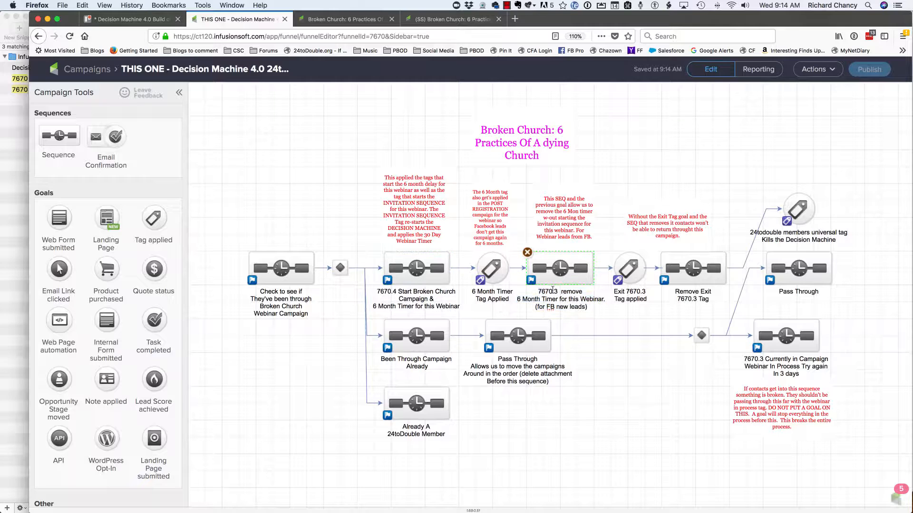
{"action": "left_click", "coordinate": [645, 291]}
{"action": "left_click", "coordinate": [696, 300]}
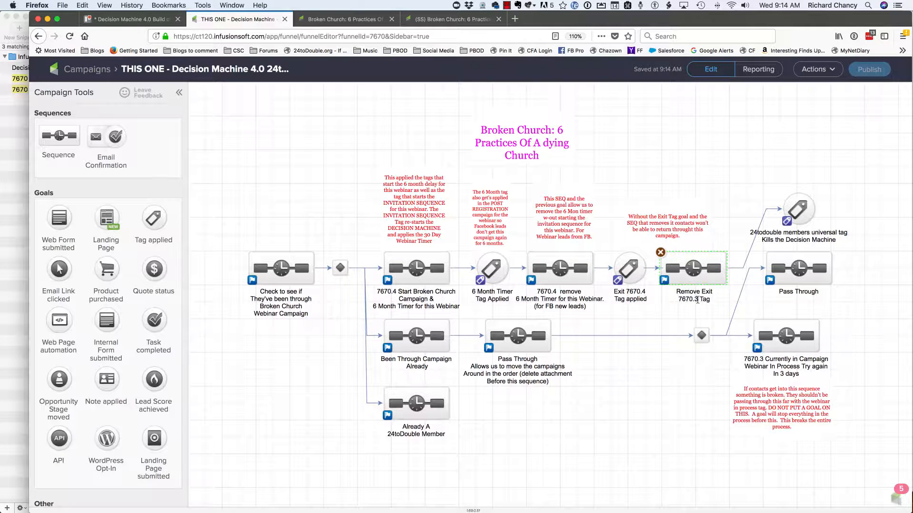
{"action": "left_click", "coordinate": [763, 357]}
{"action": "left_click", "coordinate": [763, 357]}
{"action": "key", "text": "BackSpace"}
{"action": "type", "text": "4"}
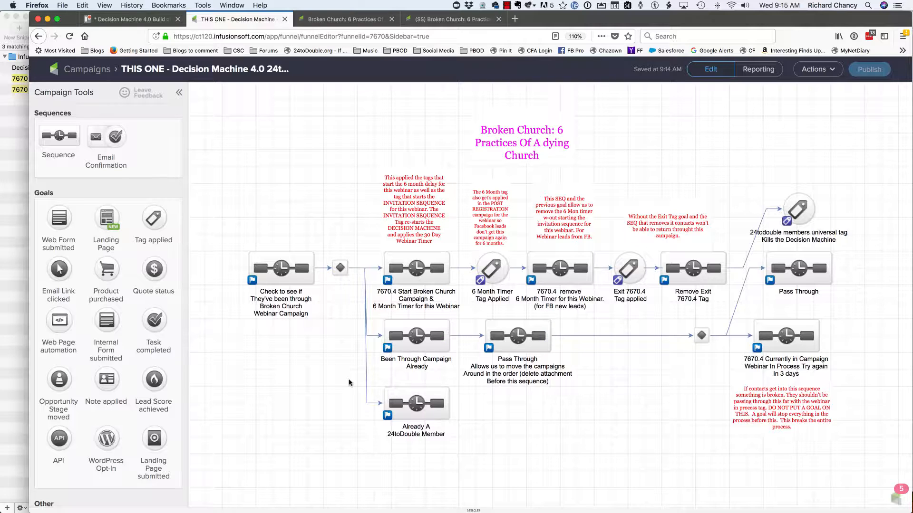
- Mark the Broken Church check sequence as Ready and open the rules of the decision diamond that follows it
{"action": "double_click", "coordinate": [281, 260]}
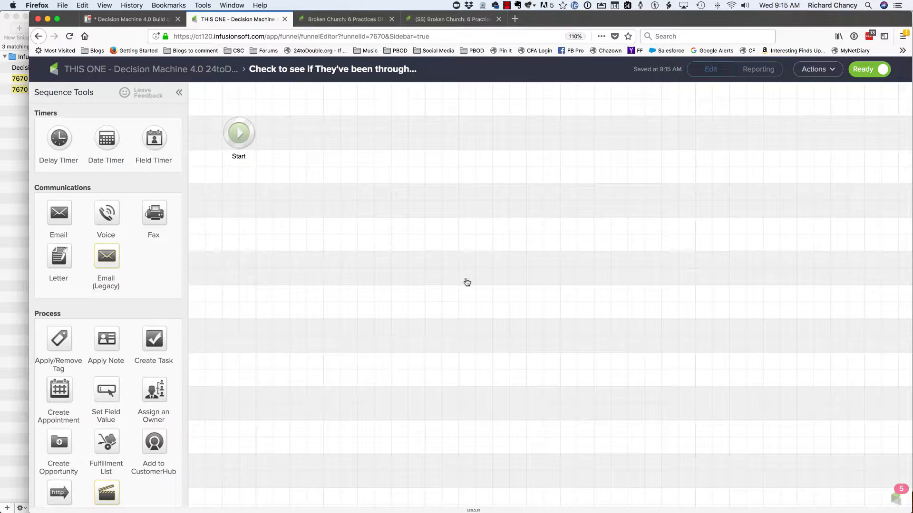
{"action": "double_click", "coordinate": [451, 293]}
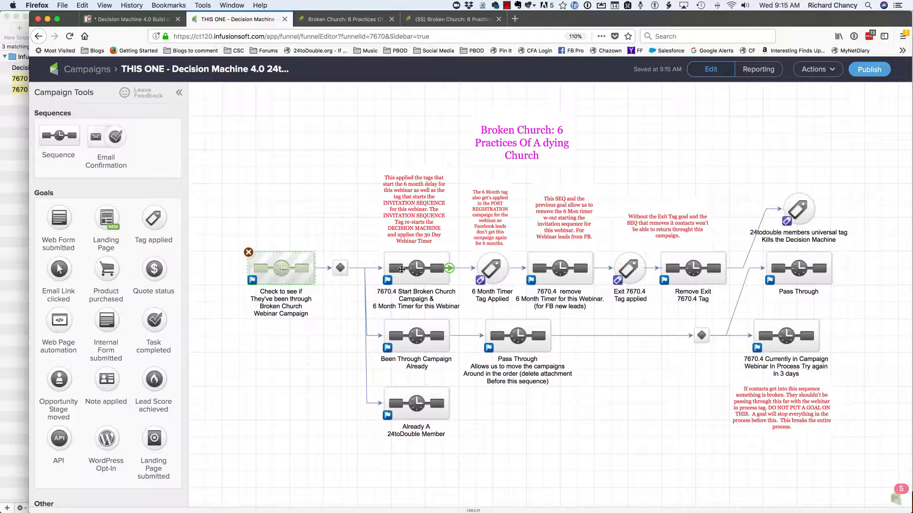
{"action": "left_click", "coordinate": [339, 266]}
{"action": "double_click", "coordinate": [340, 266]}
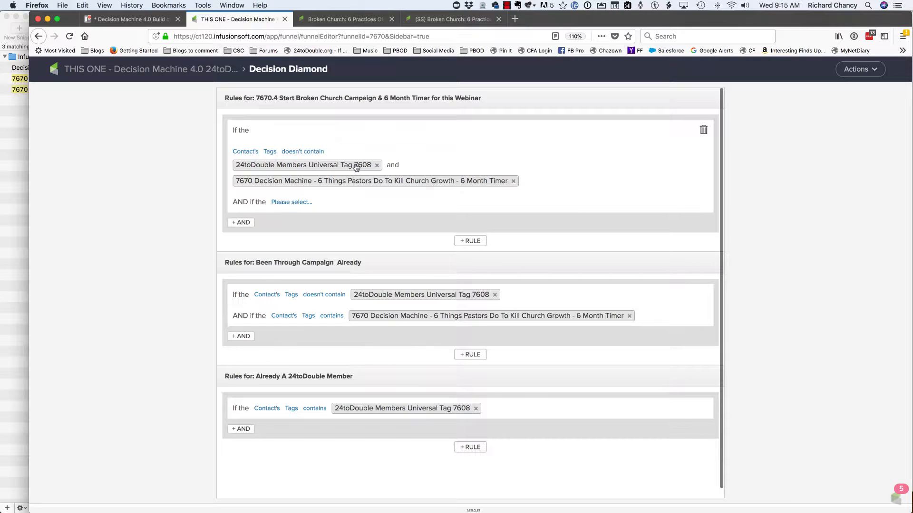
- In the 7670.4 Start rule, replace the old webinar's timer tag with "7670 Decision Machine - Broken Church - 6 Month Timer"
{"action": "left_click", "coordinate": [514, 182]}
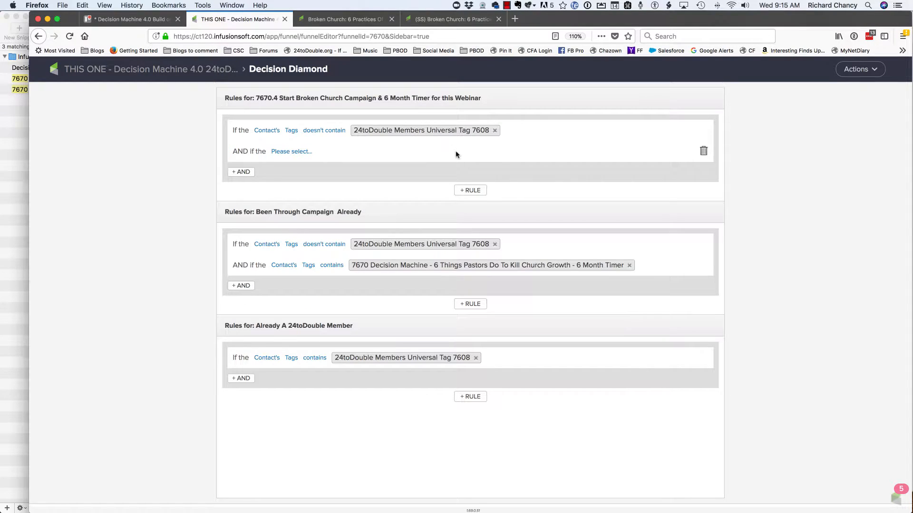
{"action": "mouse_move", "coordinate": [517, 133]}
{"action": "left_click", "coordinate": [547, 135]}
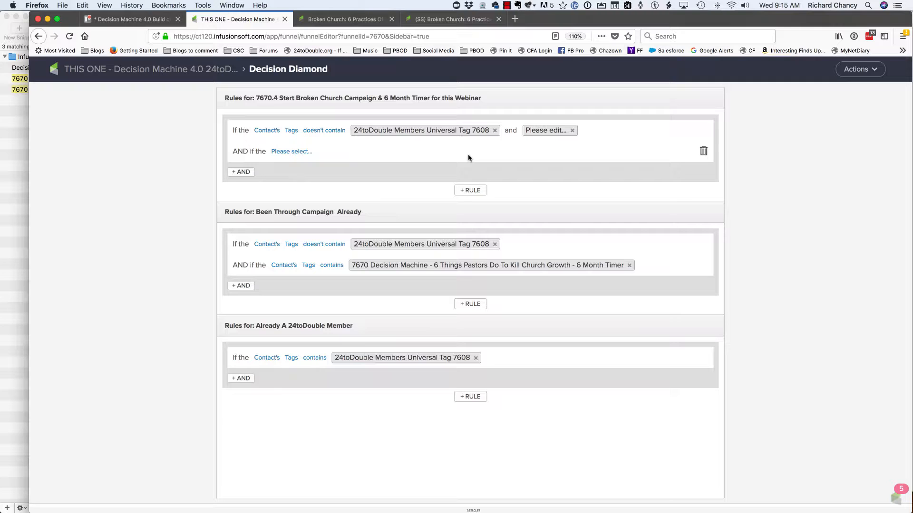
{"action": "left_click", "coordinate": [542, 133]}
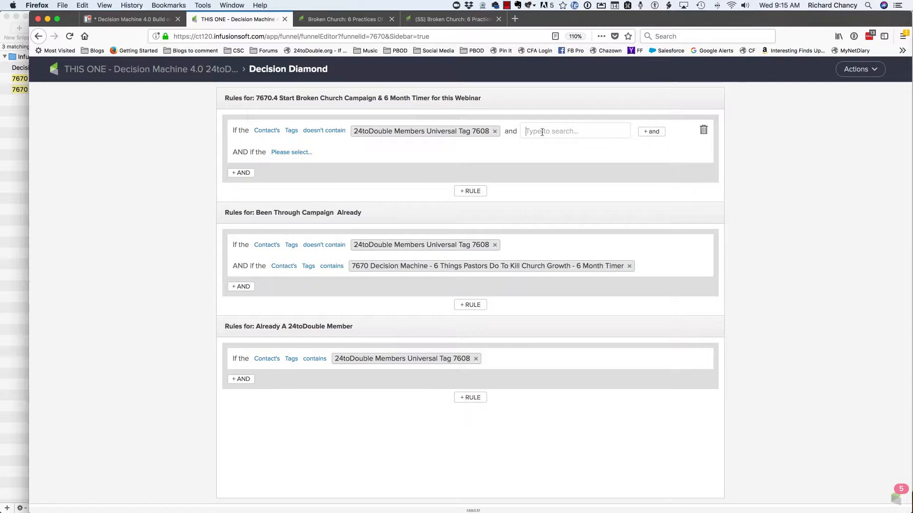
{"action": "type", "text": "6 month"}
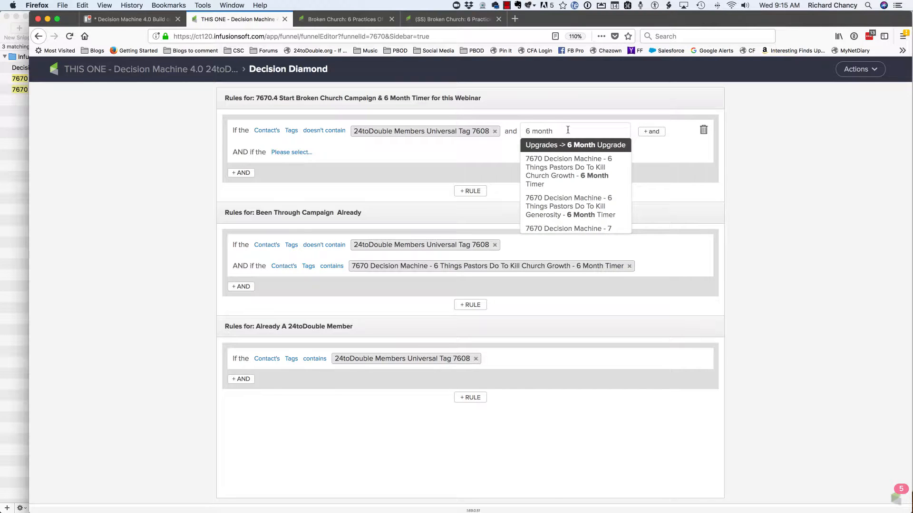
{"action": "type", "text": "timer"}
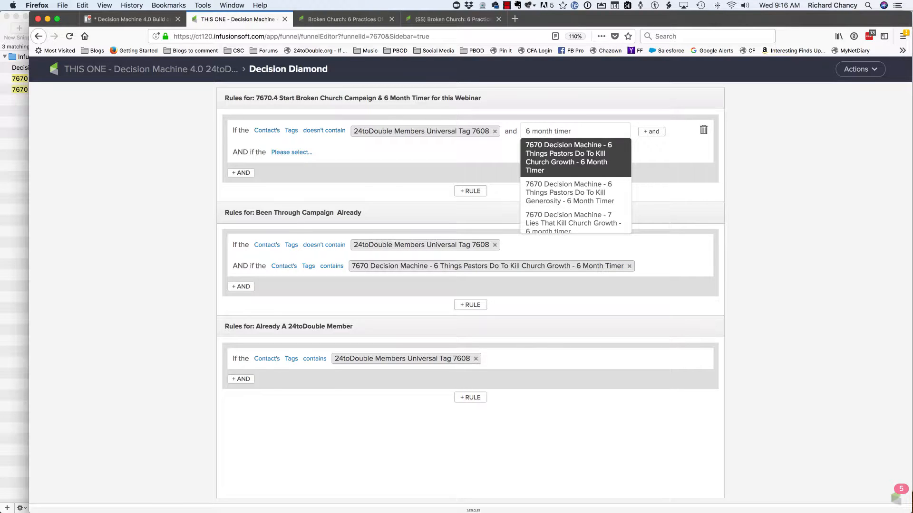
{"action": "key", "text": "Down"}
{"action": "key", "text": "Down"}
{"action": "key", "text": "Down"}
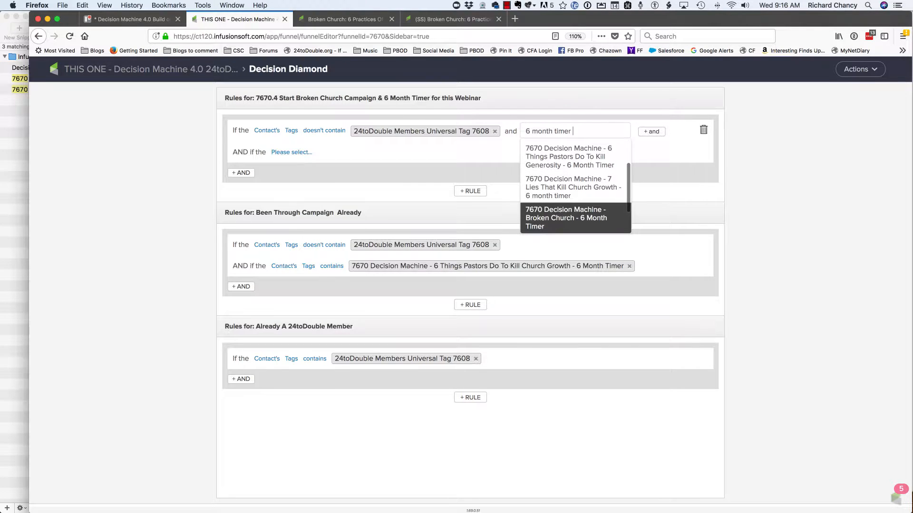
{"action": "key", "text": "Return"}
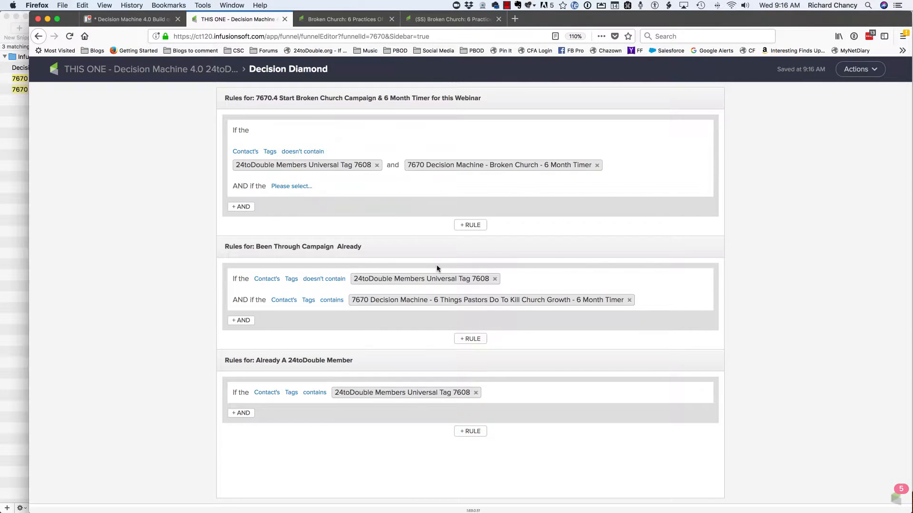
- In the Been Through Campaign Already rule, delete the old webinar's timer condition and add a new "Contact's Tags contains" condition
{"action": "mouse_move", "coordinate": [619, 304]}
{"action": "left_click", "coordinate": [703, 300]}
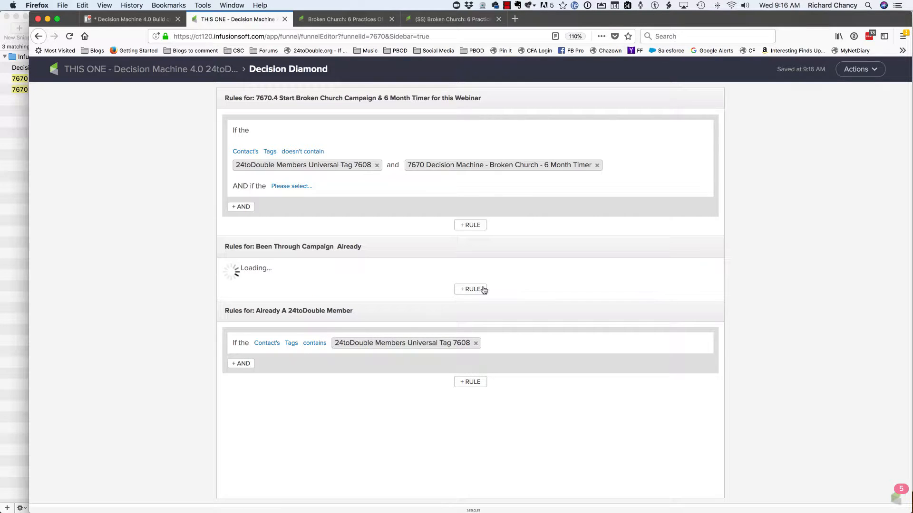
{"action": "mouse_move", "coordinate": [531, 281]}
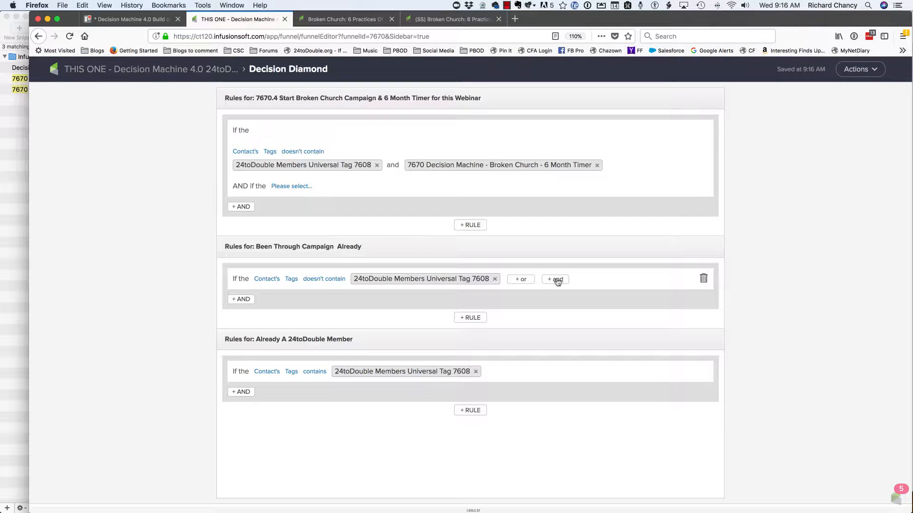
{"action": "left_click", "coordinate": [242, 301]}
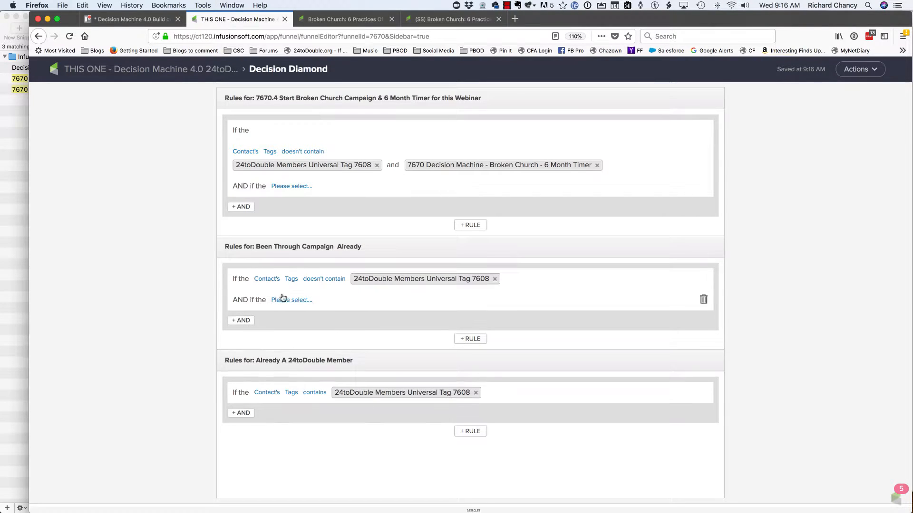
{"action": "left_click", "coordinate": [298, 300]}
{"action": "left_click", "coordinate": [293, 312]}
{"action": "left_click", "coordinate": [321, 300]}
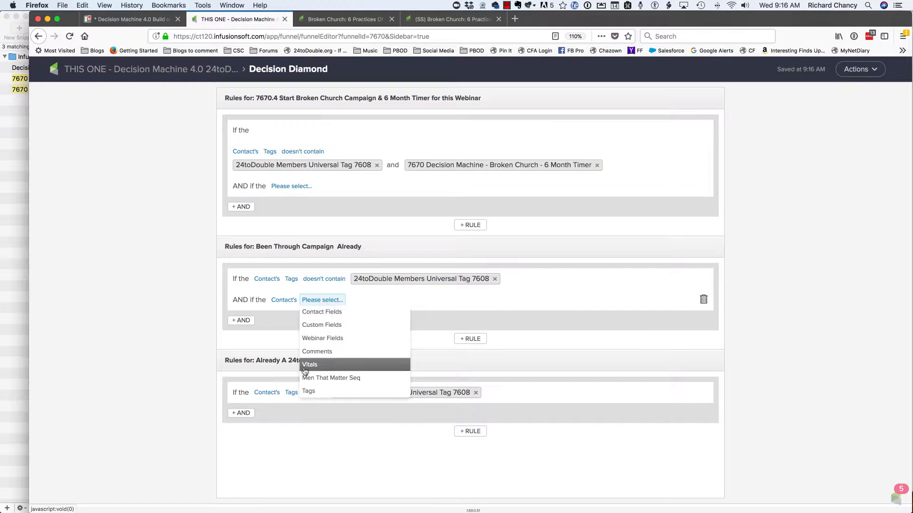
{"action": "left_click", "coordinate": [308, 391]}
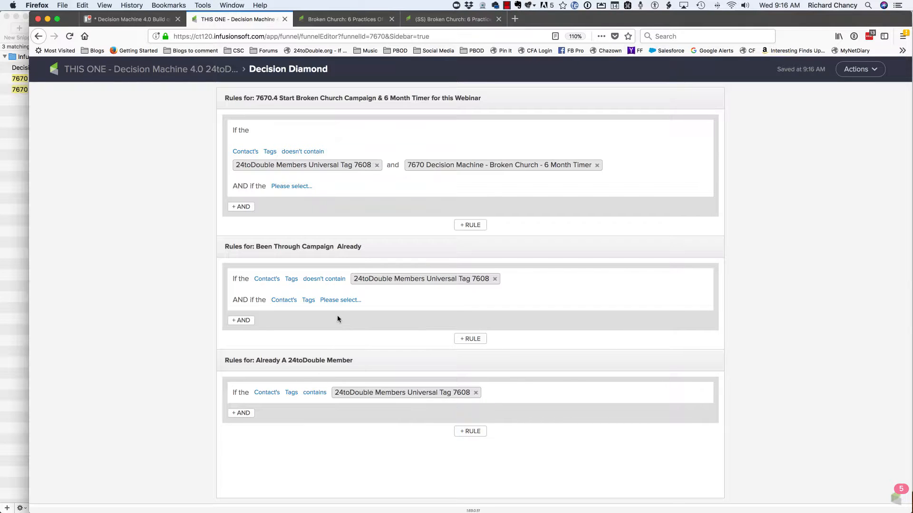
{"action": "left_click", "coordinate": [342, 303]}
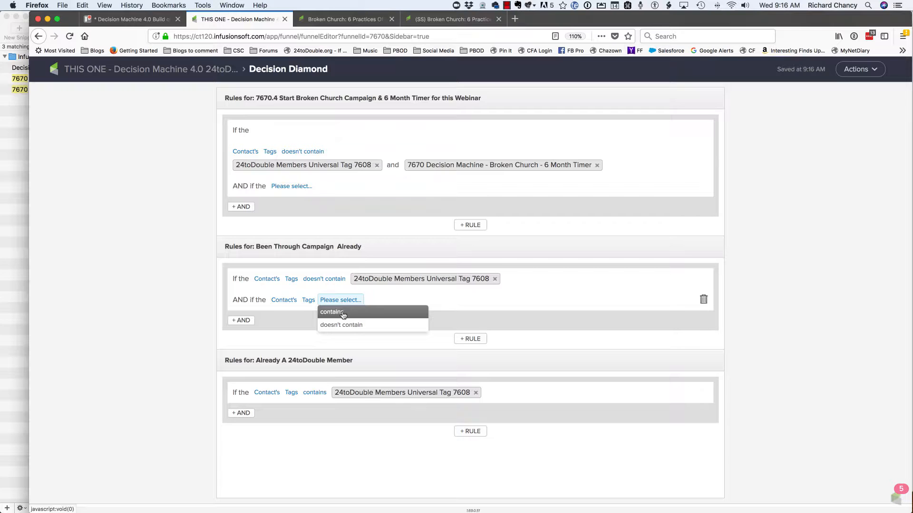
{"action": "left_click", "coordinate": [343, 314]}
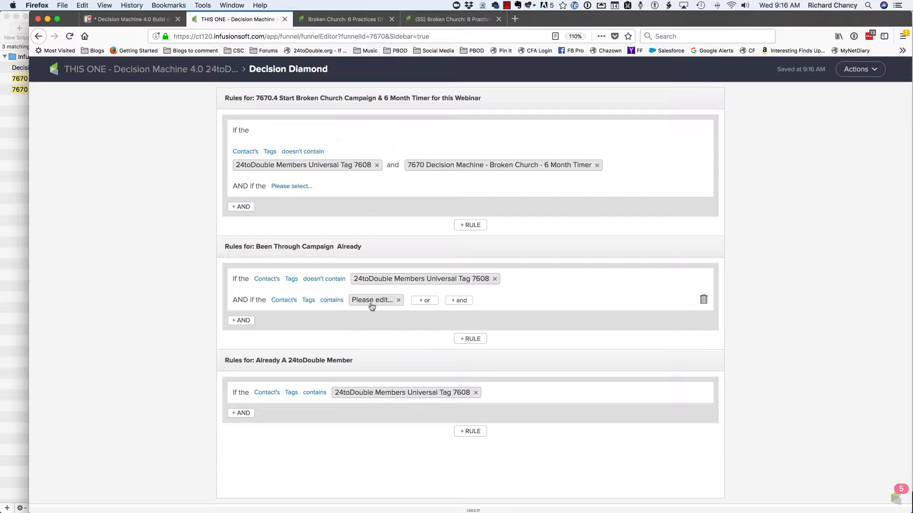
- Set the new condition's tag to "7670 Decision Machine - Broken Church - 6 Month Timer" and return to the campaign canvas
{"action": "left_click", "coordinate": [374, 302]}
{"action": "type", "text": "6 "}
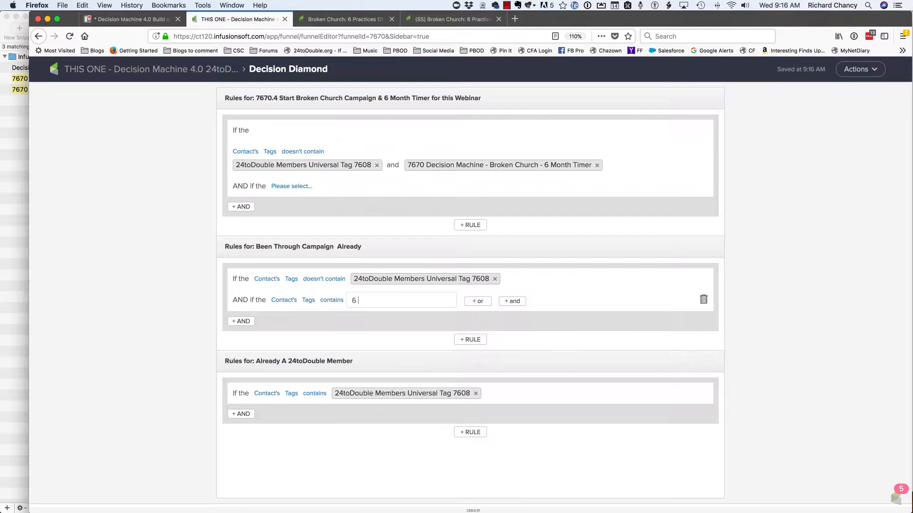
{"action": "type", "text": "month timer"}
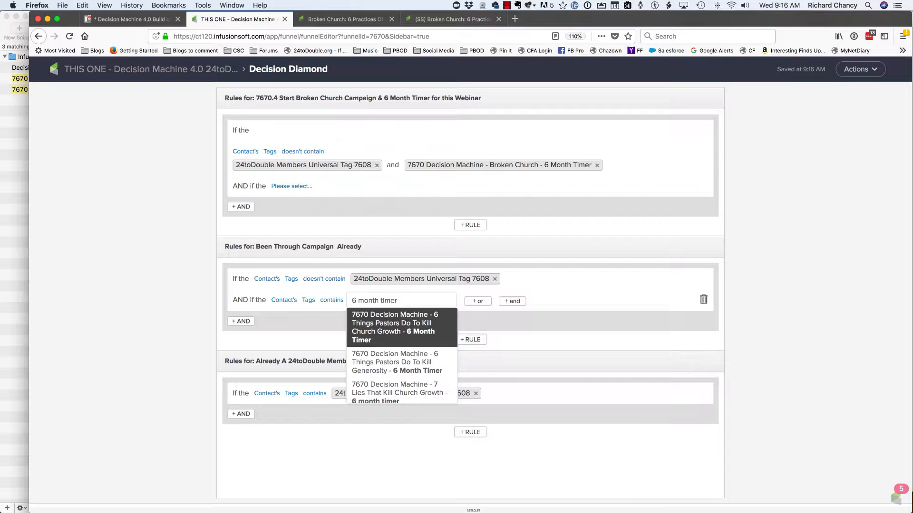
{"action": "key", "text": "Down"}
{"action": "key", "text": "Down"}
{"action": "key", "text": "Down"}
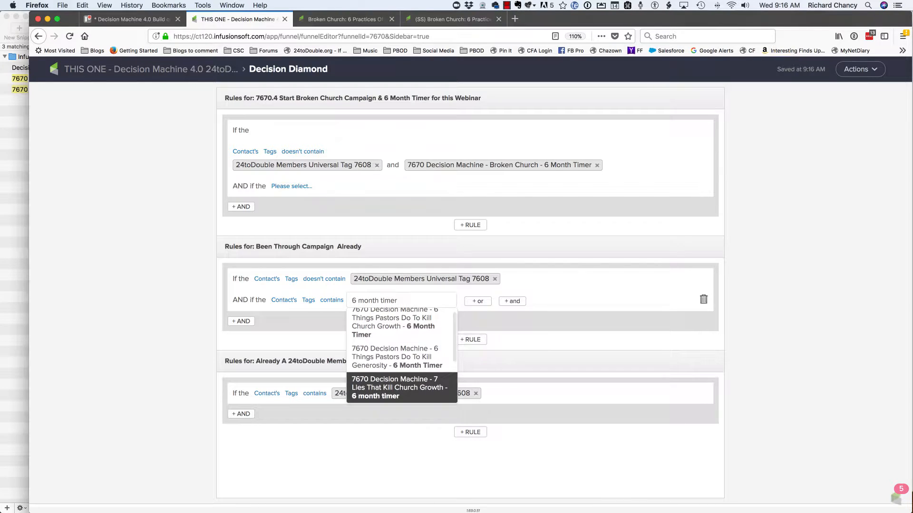
{"action": "key", "text": "Return"}
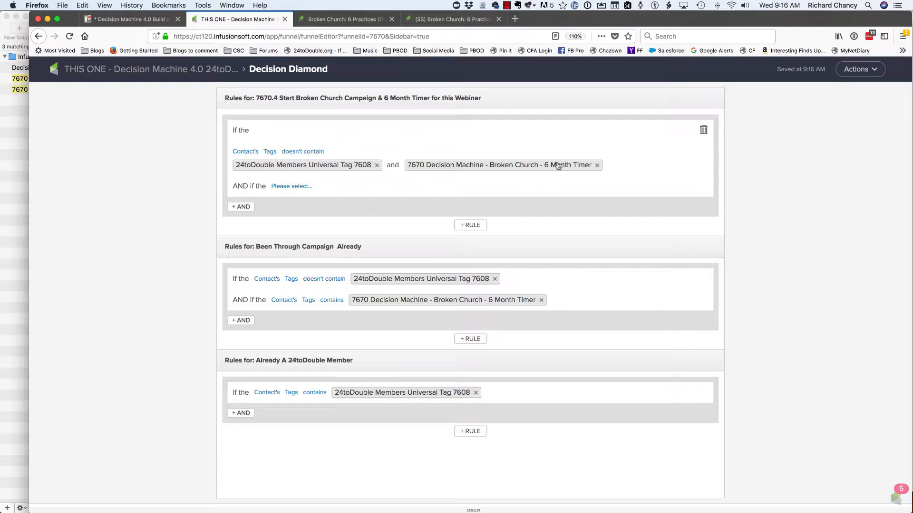
{"action": "left_click", "coordinate": [149, 72]}
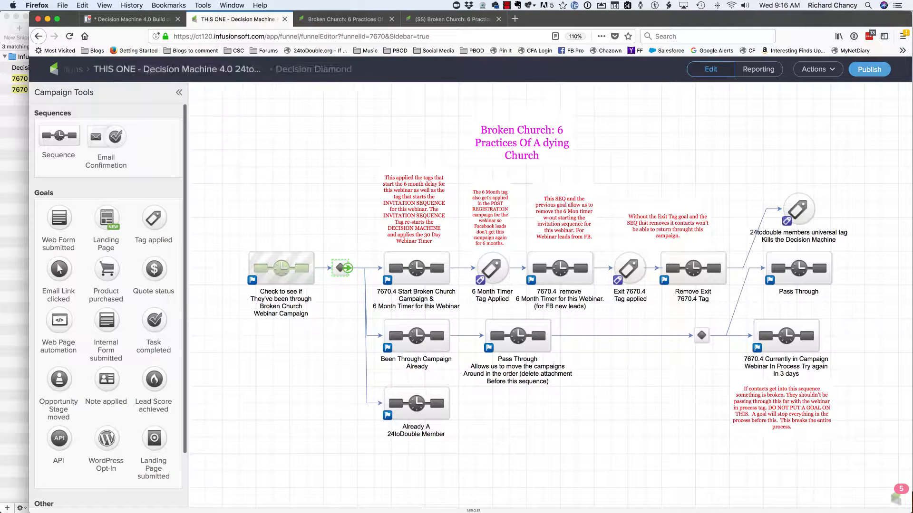
- In the 7670.4 Start Broken Church Campaign sequence, add "7670 Decision Machine - Broken Church - 6 Month Timer" to the Apply 2 Tags step
{"action": "double_click", "coordinate": [411, 260]}
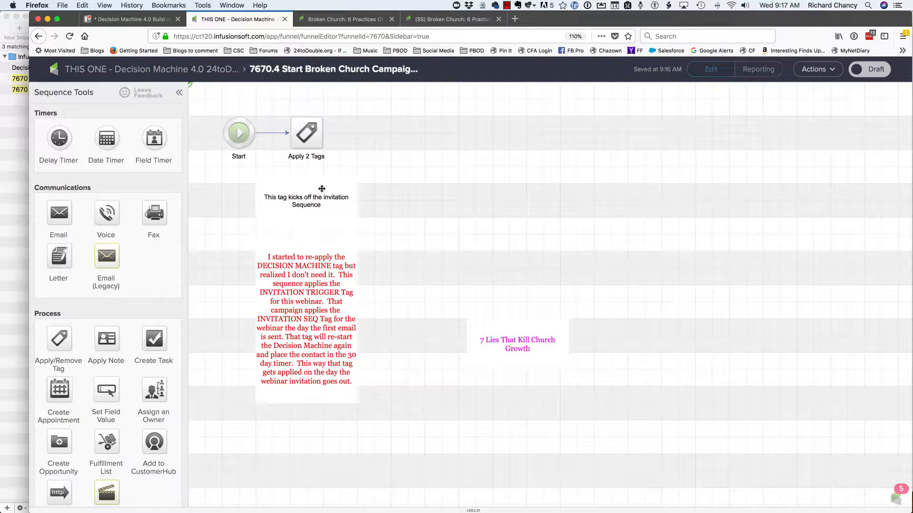
{"action": "double_click", "coordinate": [307, 133]}
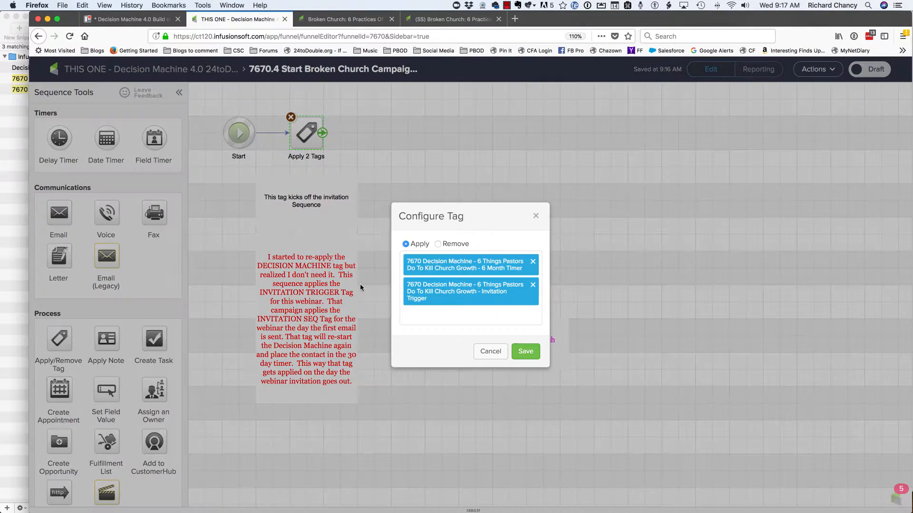
{"action": "left_click", "coordinate": [429, 316]}
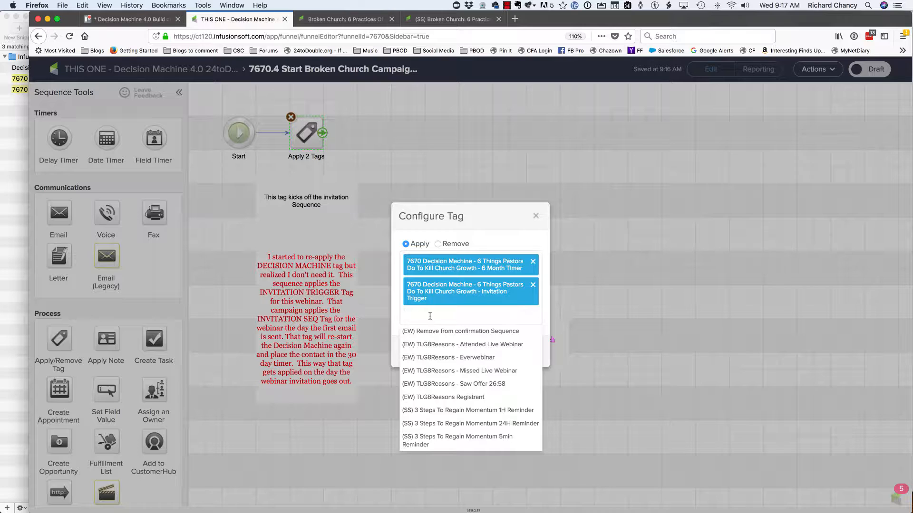
{"action": "type", "text": "6 m"}
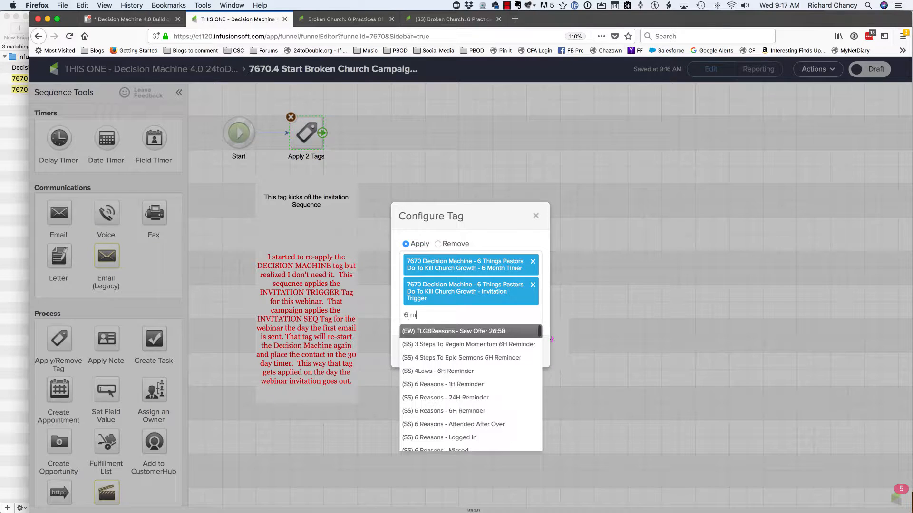
{"action": "type", "text": "onth"}
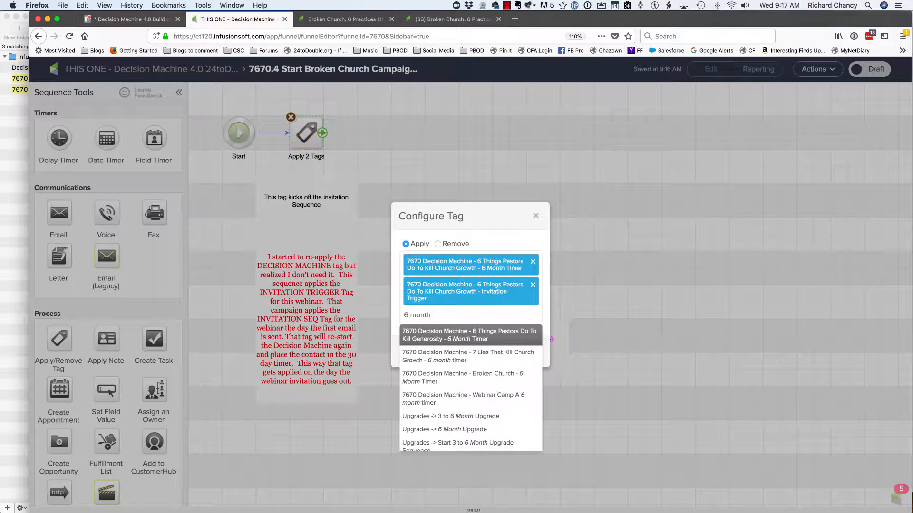
{"action": "key", "text": "Down"}
{"action": "key", "text": "Down"}
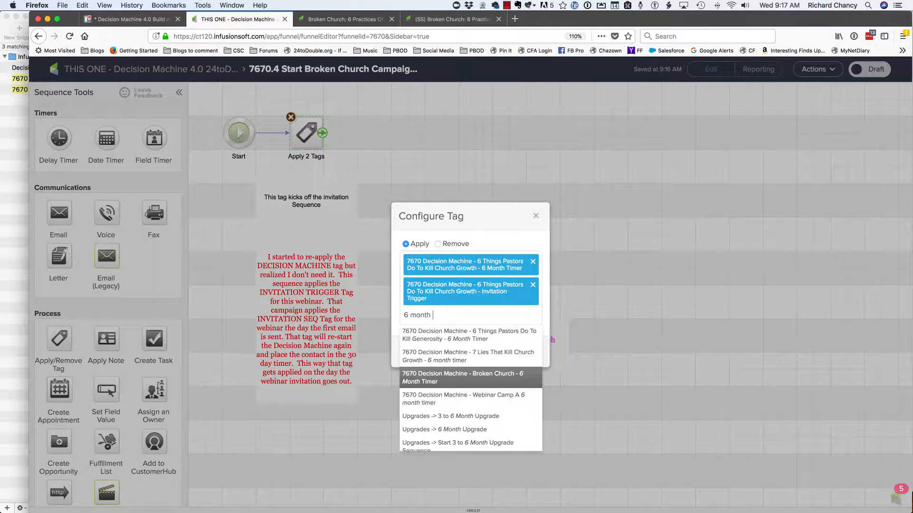
{"action": "key", "text": "Return"}
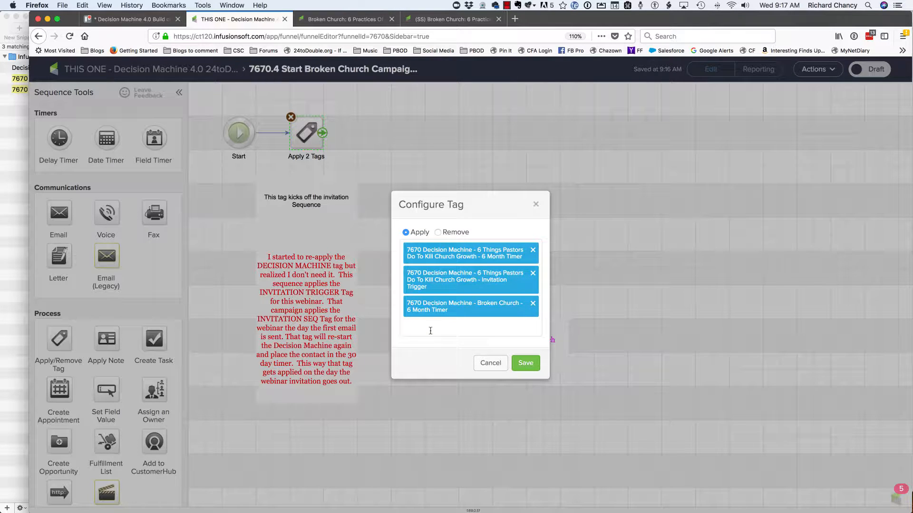
- Add the "7670 Decision Machine - Broken Church - Invitation Trigger" tag to the same tag step
{"action": "type", "text": "=inv"}
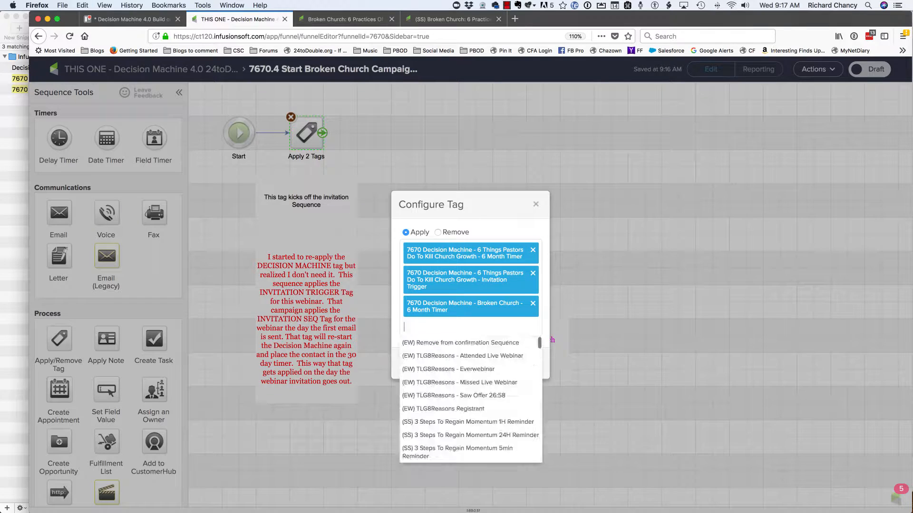
{"action": "type", "text": "Invitation trigger"}
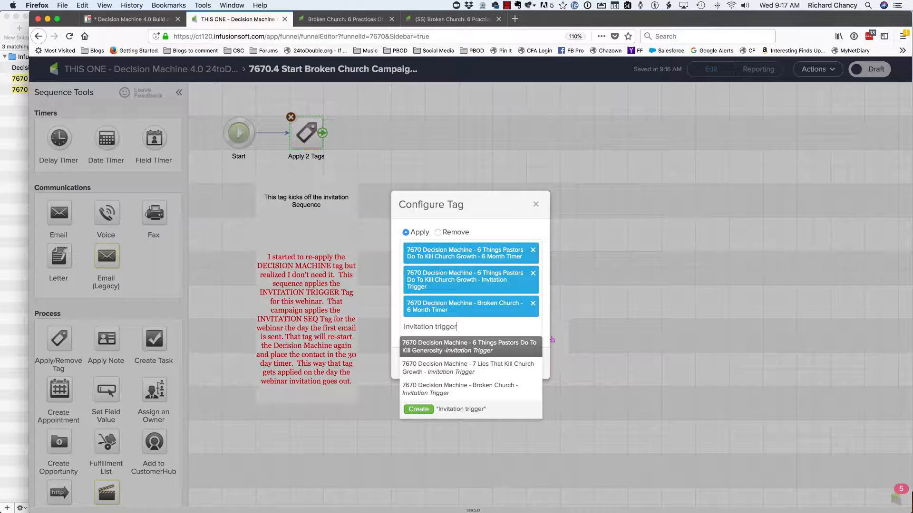
{"action": "left_click", "coordinate": [449, 389]}
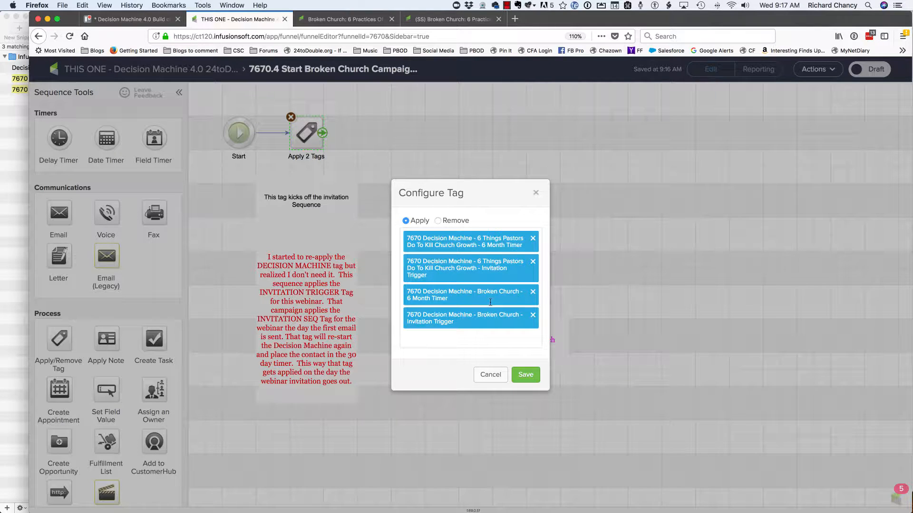
- Remove and save out both "6 Things Pastors Do To Kill Church Growth" tags, and mark the start sequence as Ready
{"action": "left_click", "coordinate": [533, 263]}
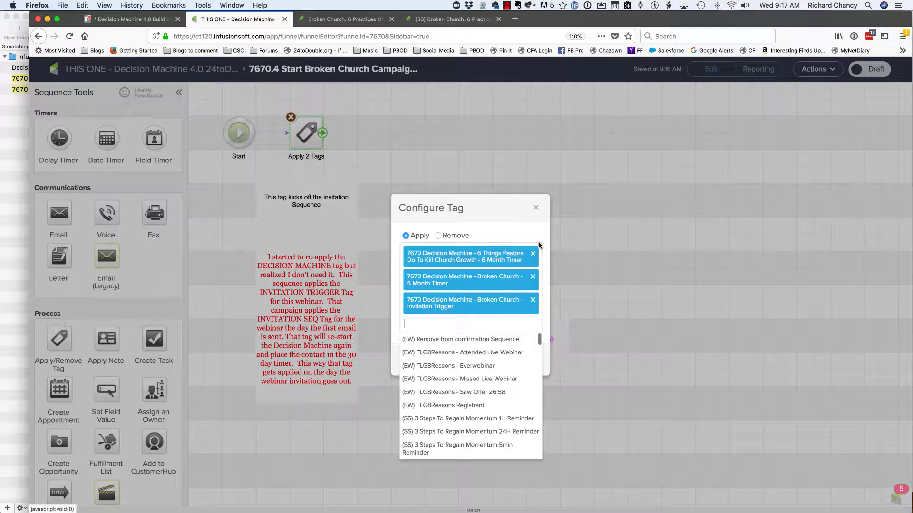
{"action": "left_click", "coordinate": [533, 252]}
{"action": "left_click", "coordinate": [530, 239]}
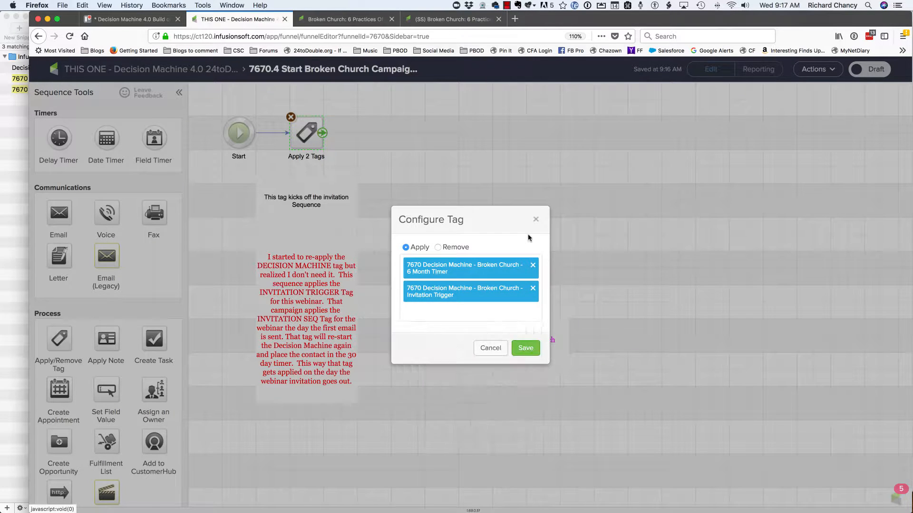
{"action": "left_click", "coordinate": [525, 348]}
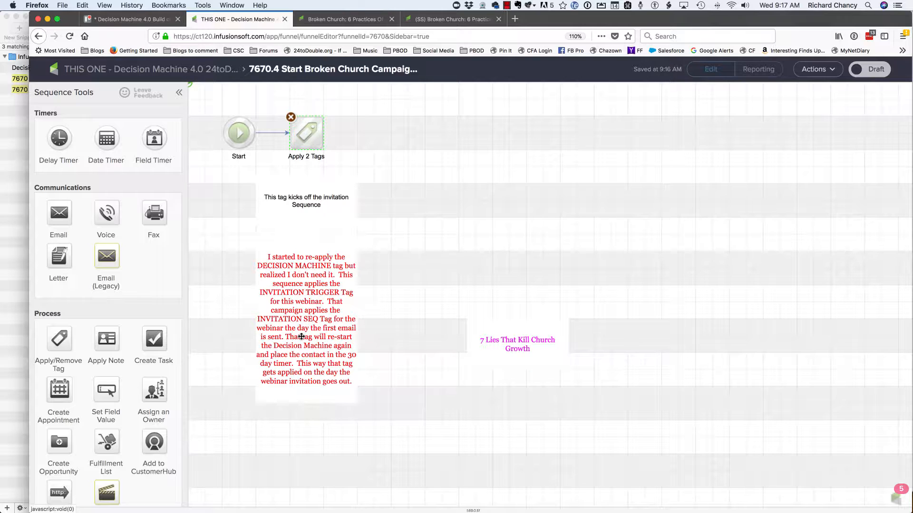
{"action": "left_click", "coordinate": [870, 70]}
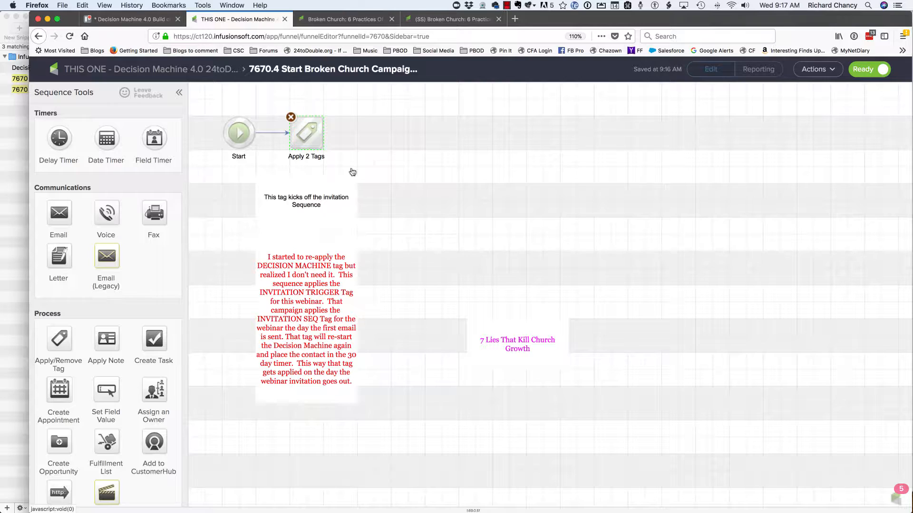
{"action": "double_click", "coordinate": [457, 216]}
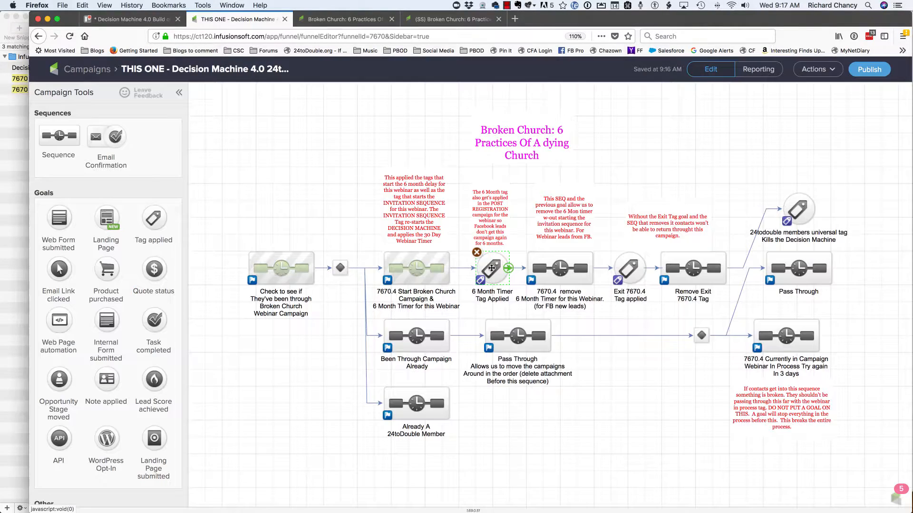
- In the 6 Month Timer Tag Applied goal, replace the old webinar's tag with "7670 Decision Machine - Broken Church - 6 Month Timer"
{"action": "double_click", "coordinate": [491, 268]}
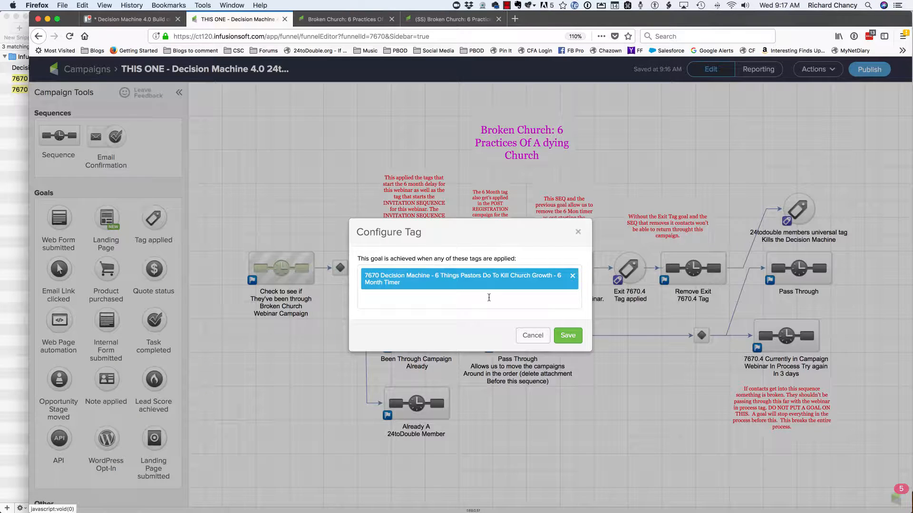
{"action": "left_click", "coordinate": [479, 301]}
{"action": "type", "text": "6"}
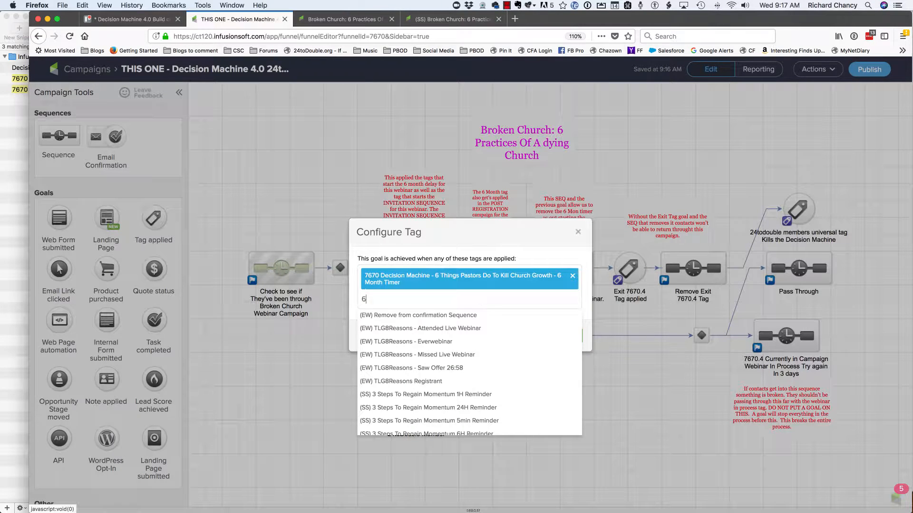
{"action": "type", "text": " month"}
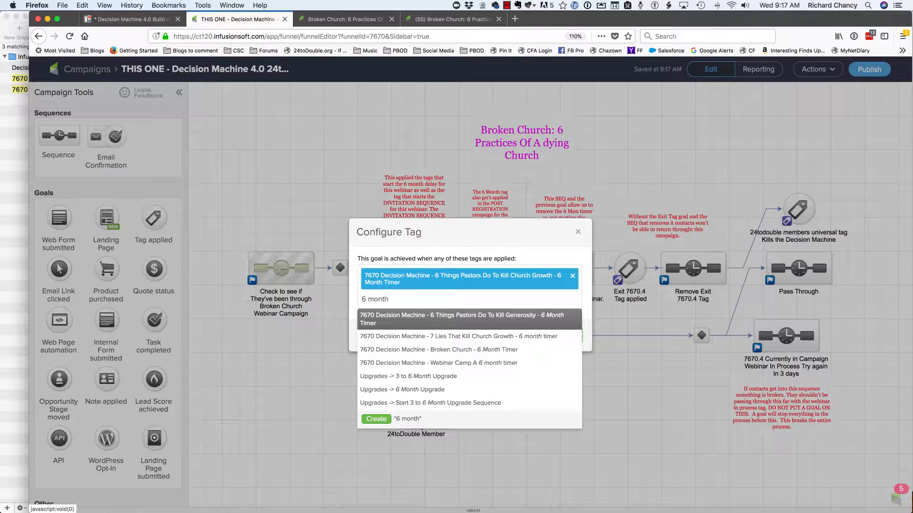
{"action": "type", "text": "imer"}
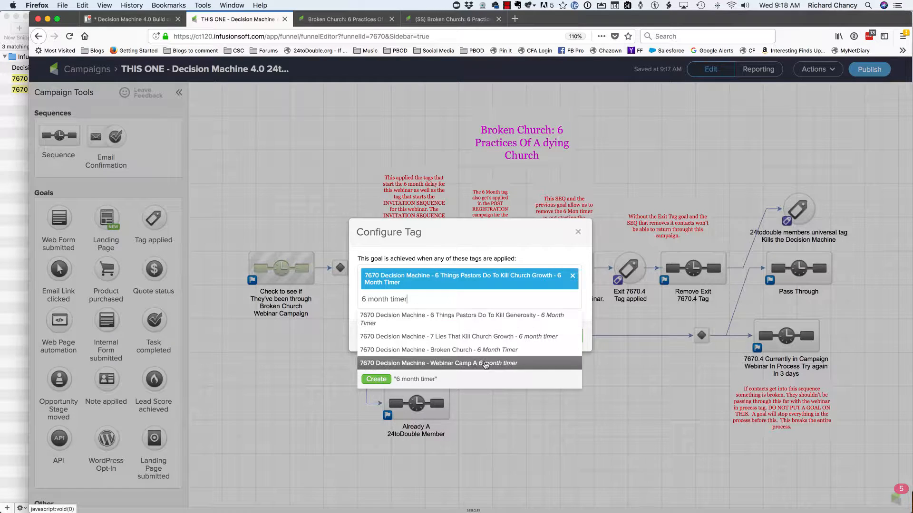
{"action": "left_click", "coordinate": [486, 351]}
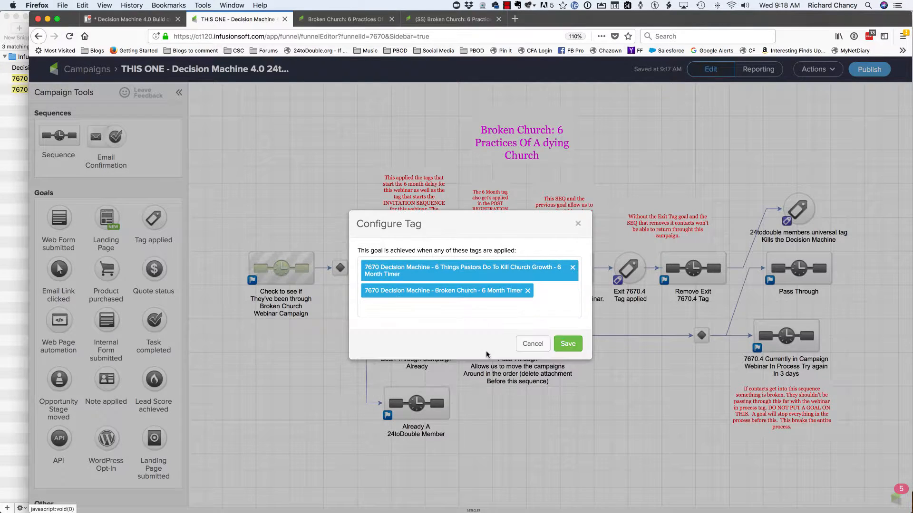
{"action": "left_click", "coordinate": [573, 267]}
{"action": "left_click", "coordinate": [533, 245]}
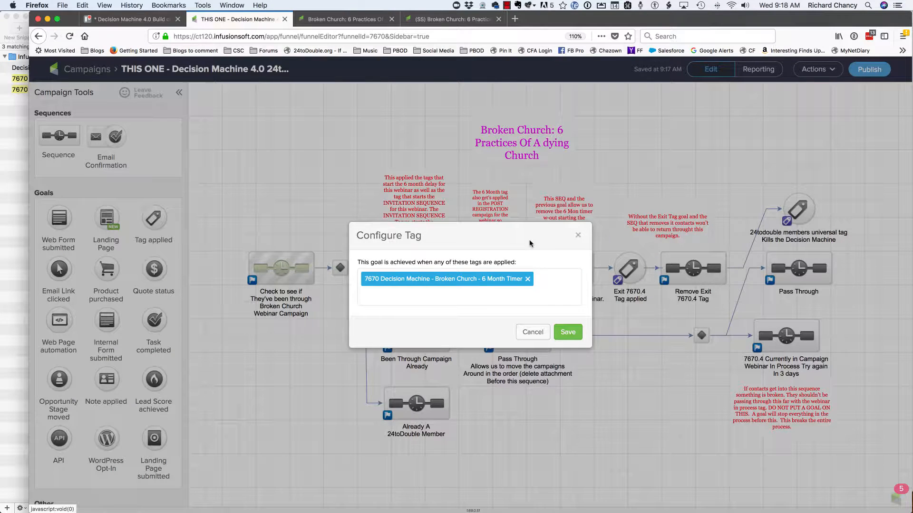
{"action": "left_click", "coordinate": [578, 336]}
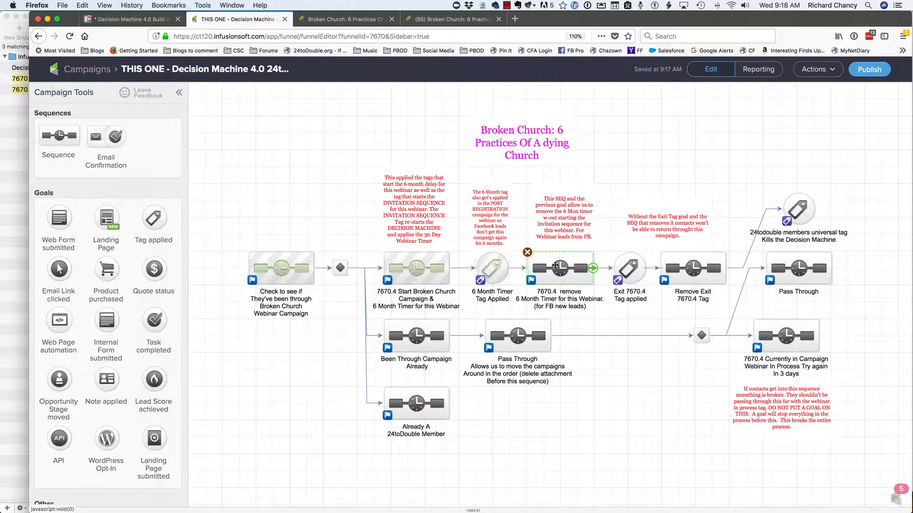
- In the 7670.4 remove 6 Month Timer sequence, replace the first removal step's tag with "7670 (SS) - Broken Church - Invitation Sequence"
{"action": "double_click", "coordinate": [555, 265]}
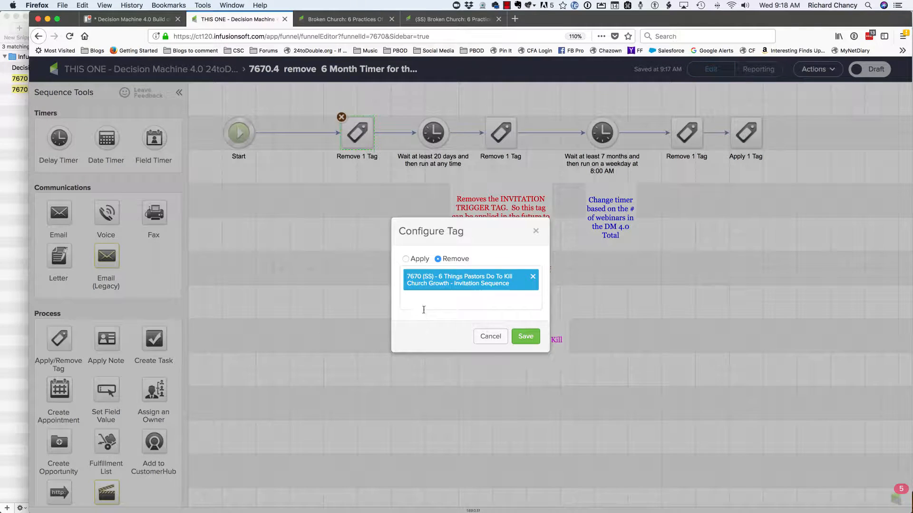
{"action": "left_click", "coordinate": [425, 304]}
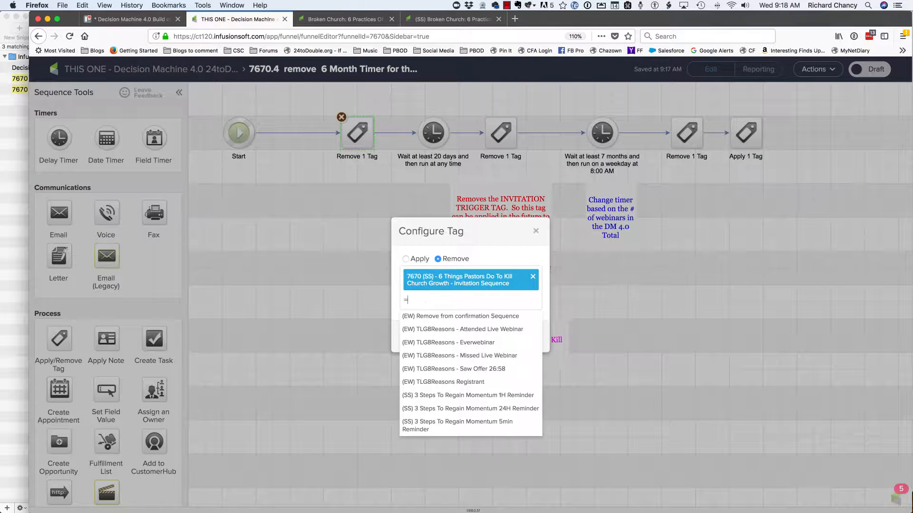
{"action": "type", "text": "=invs"}
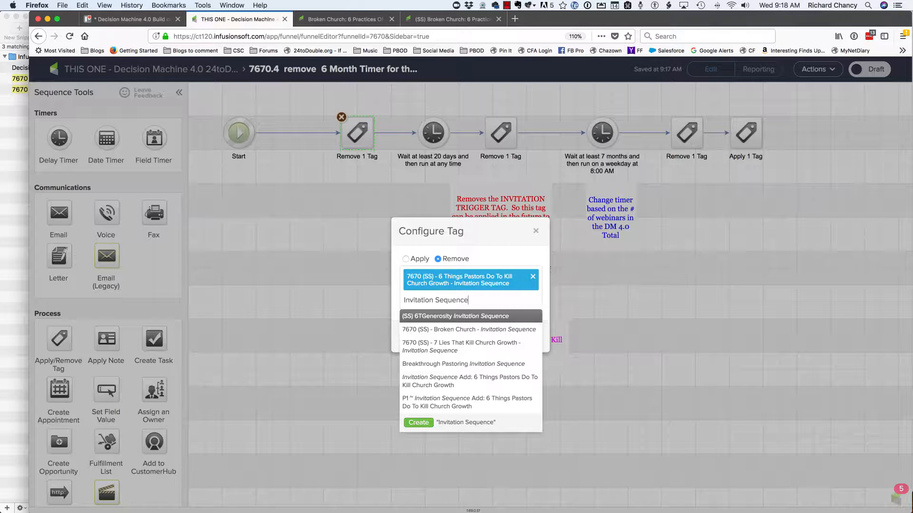
{"action": "left_click", "coordinate": [451, 331]}
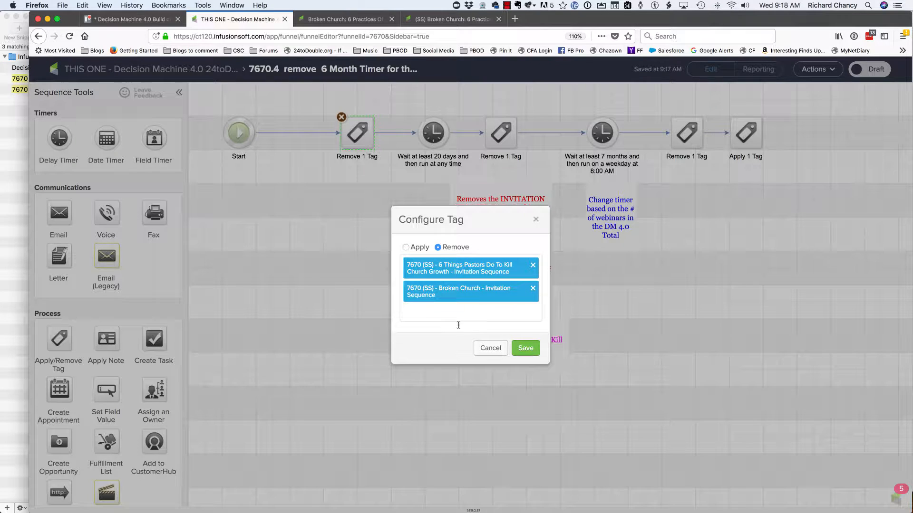
{"action": "left_click", "coordinate": [532, 269]}
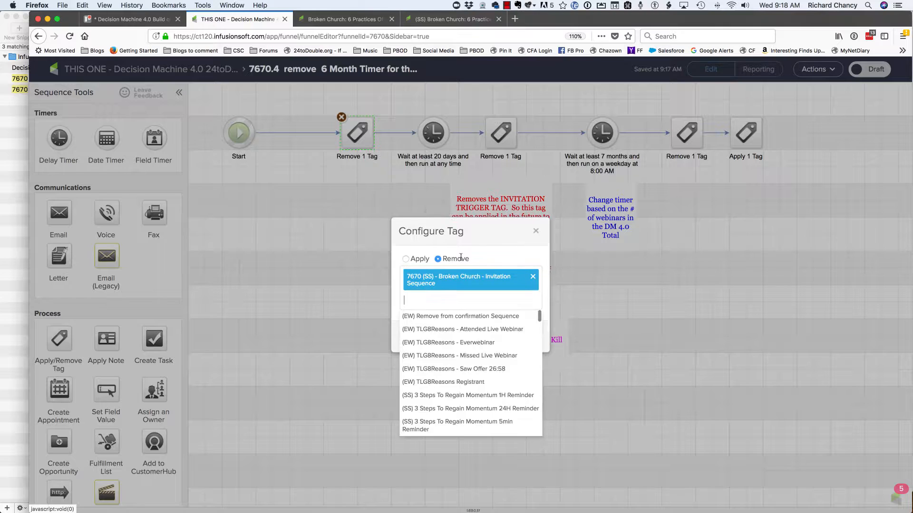
{"action": "left_click", "coordinate": [478, 251]}
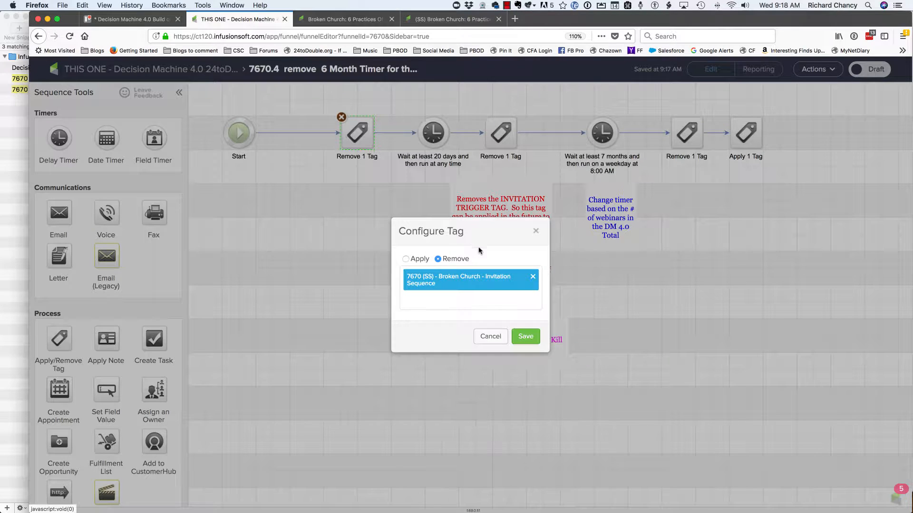
{"action": "left_click", "coordinate": [526, 336]}
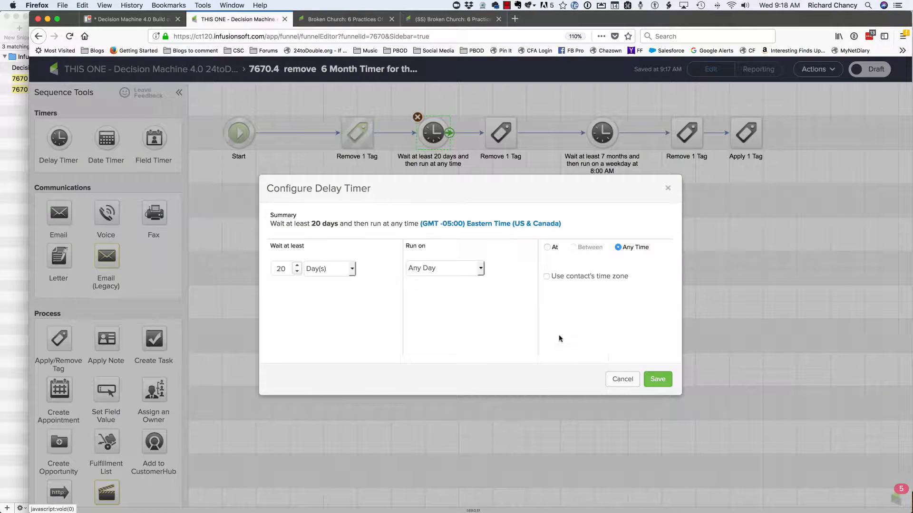
- Save the 20-day delay timer and replace the next removal step's tag with "7670 Decision Machine - Broken Church - Invitation Trigger"
{"action": "left_click", "coordinate": [663, 378]}
{"action": "left_click", "coordinate": [498, 130]}
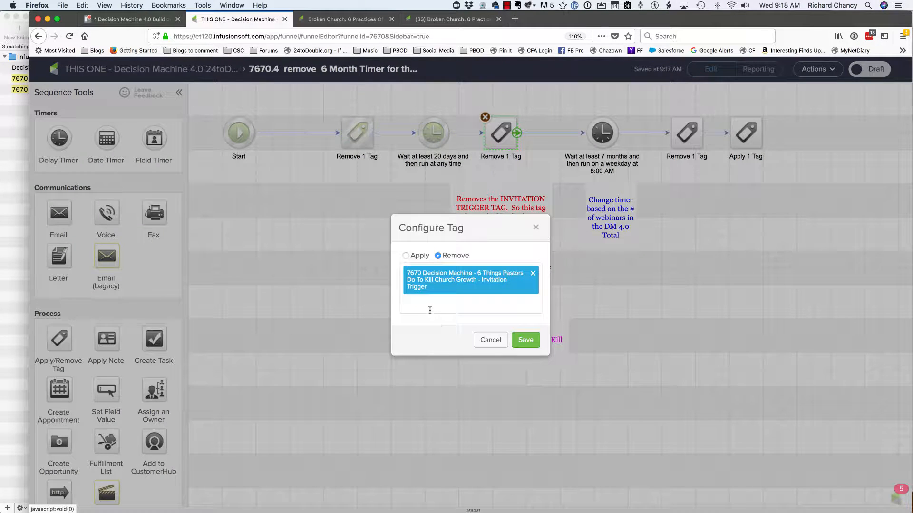
{"action": "left_click", "coordinate": [430, 310]}
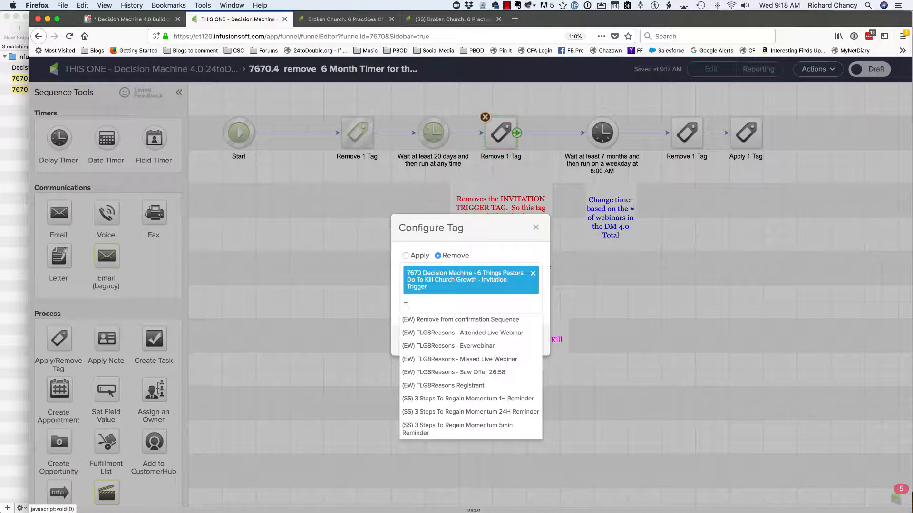
{"action": "type", "text": "Invitation trigger"}
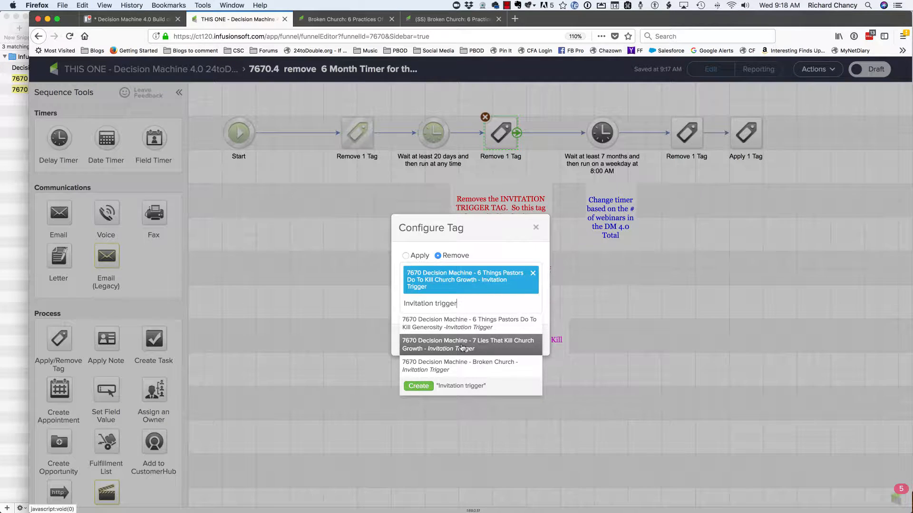
{"action": "left_click", "coordinate": [468, 366]}
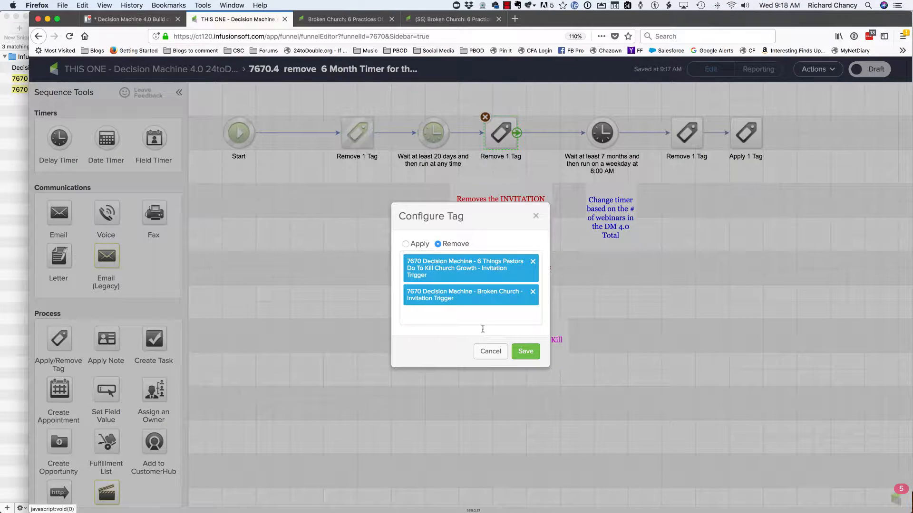
{"action": "left_click", "coordinate": [533, 262]}
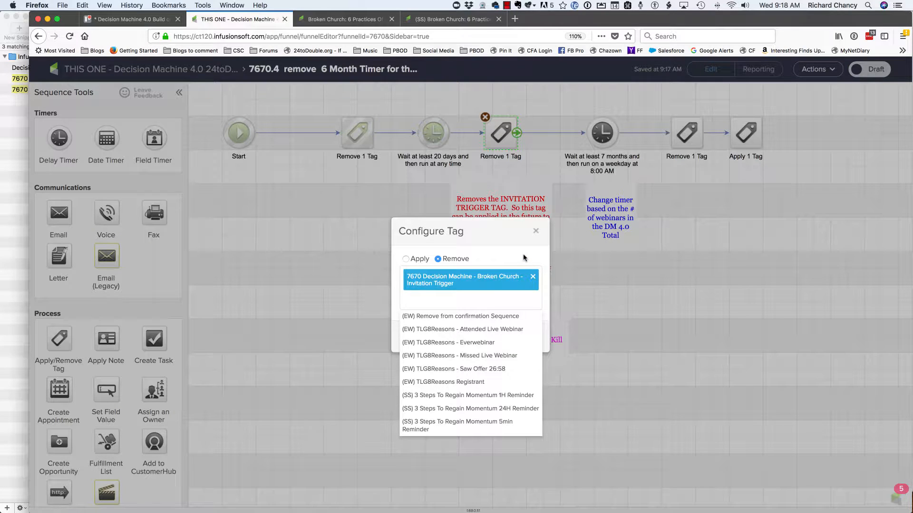
{"action": "left_click", "coordinate": [527, 336]}
- Open the 7-month delay timer and save its existing configuration
{"action": "left_click", "coordinate": [602, 131]}
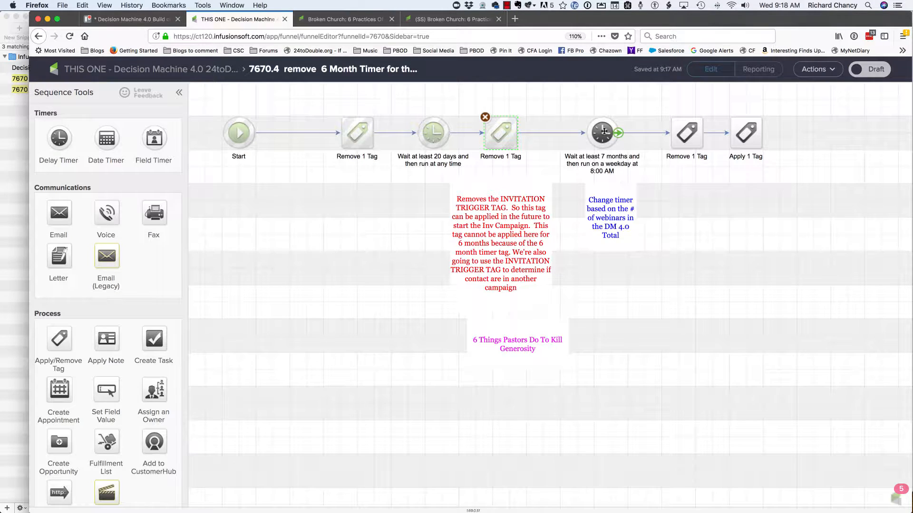
{"action": "double_click", "coordinate": [603, 131]}
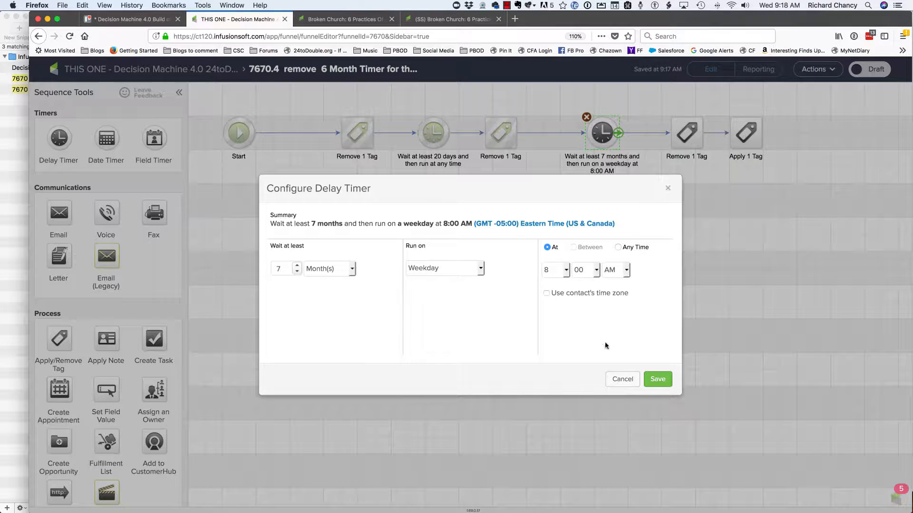
{"action": "left_click", "coordinate": [657, 380]}
- Replace the tag in the removal step after the 7-month timer with "7670 Decision Machine - Broken Church - 6 Month Timer"
{"action": "left_click", "coordinate": [683, 139]}
{"action": "double_click", "coordinate": [683, 140]}
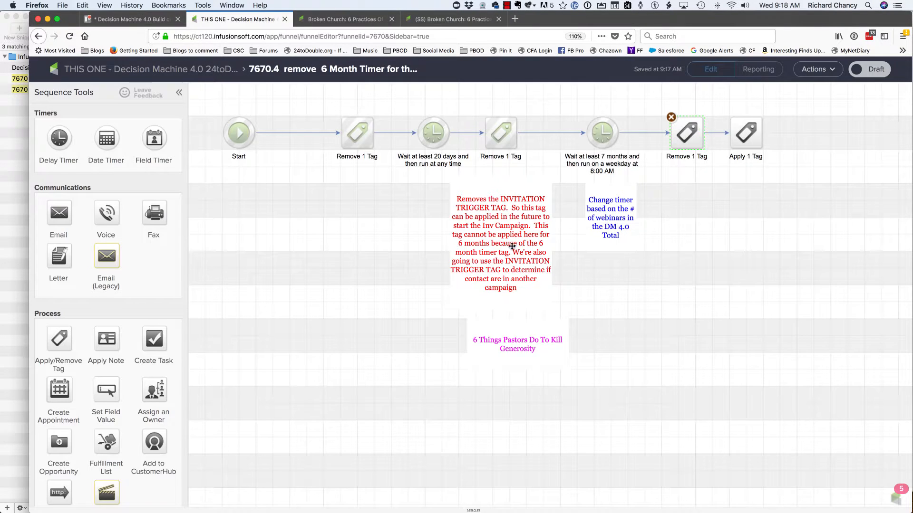
{"action": "left_click", "coordinate": [481, 296]}
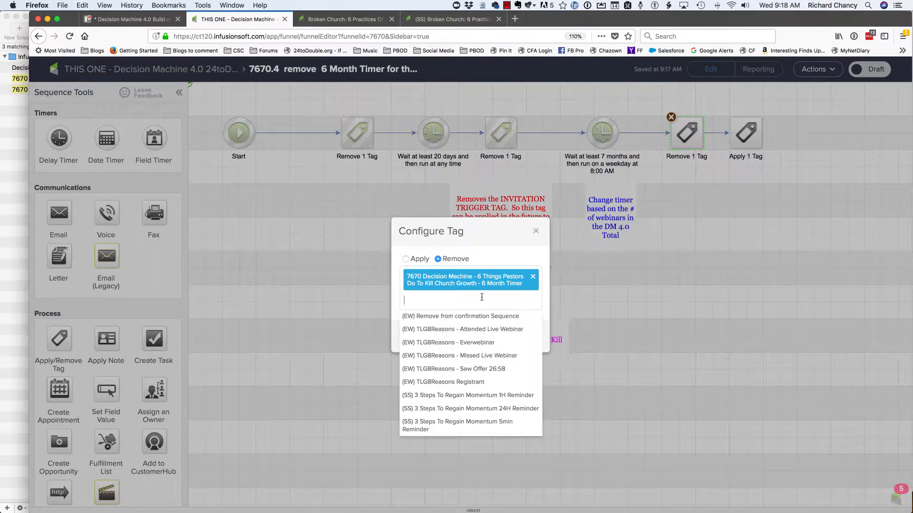
{"action": "type", "text": "6 month timer"}
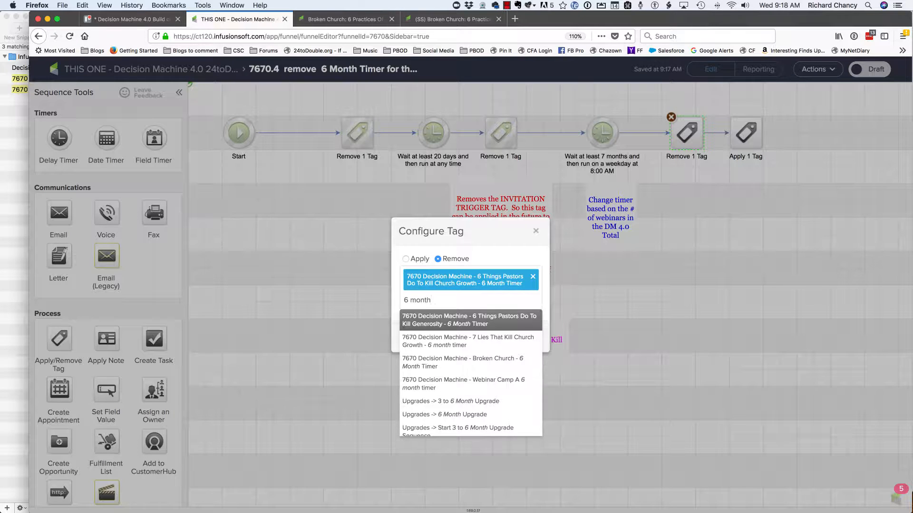
{"action": "left_click", "coordinate": [493, 362]}
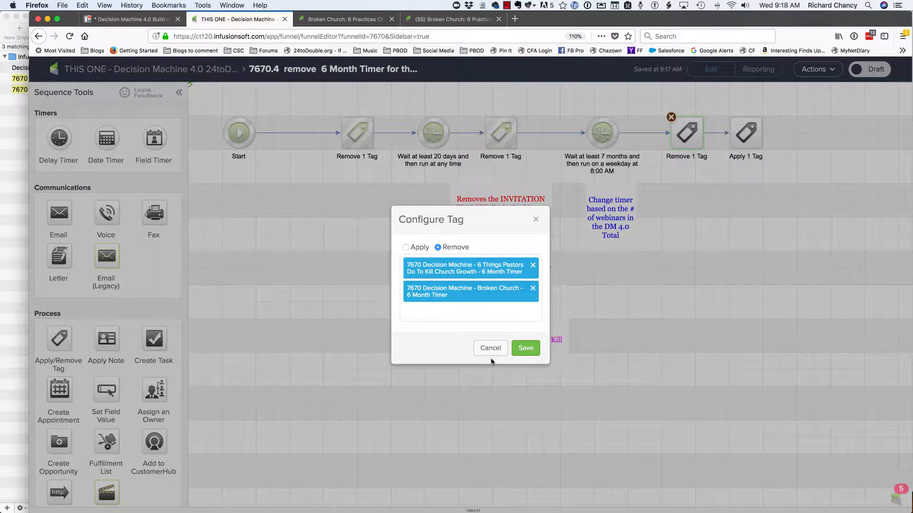
{"action": "left_click", "coordinate": [533, 265]}
{"action": "left_click", "coordinate": [598, 303]}
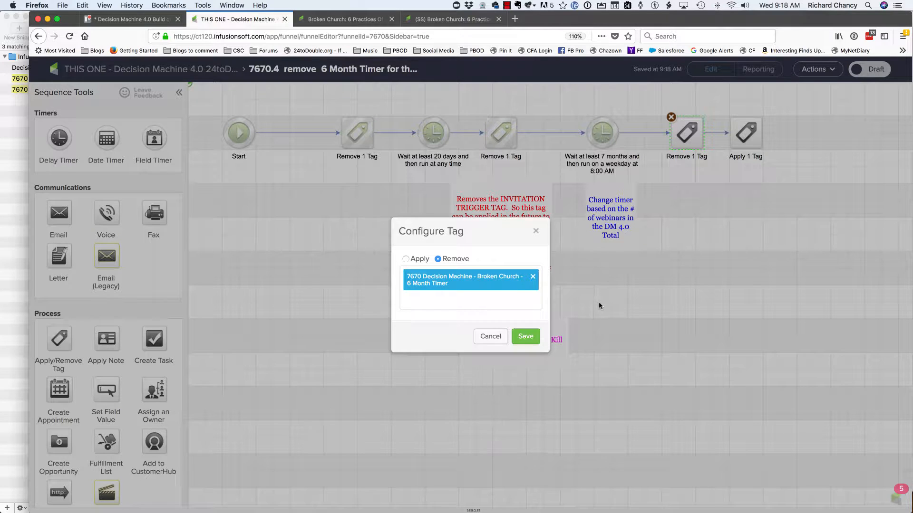
{"action": "left_click", "coordinate": [527, 339]}
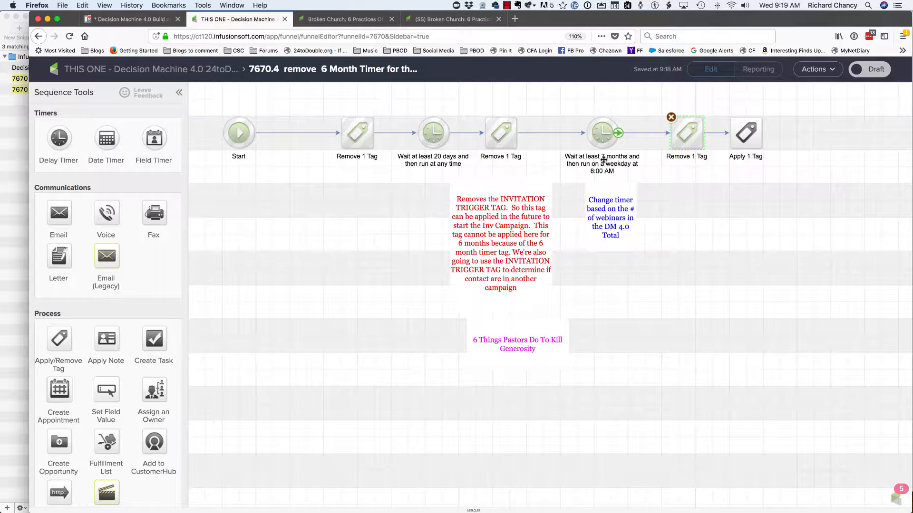
- Replace the final Apply 1 Tag step's tag with "7670.4 Exit Tag" and mark the sequence as Ready
{"action": "left_click", "coordinate": [761, 133]}
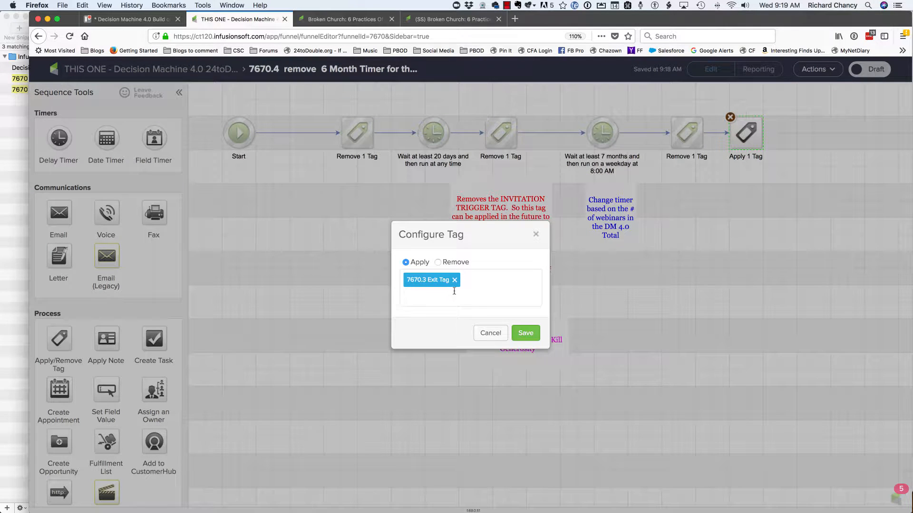
{"action": "left_click", "coordinate": [453, 292]}
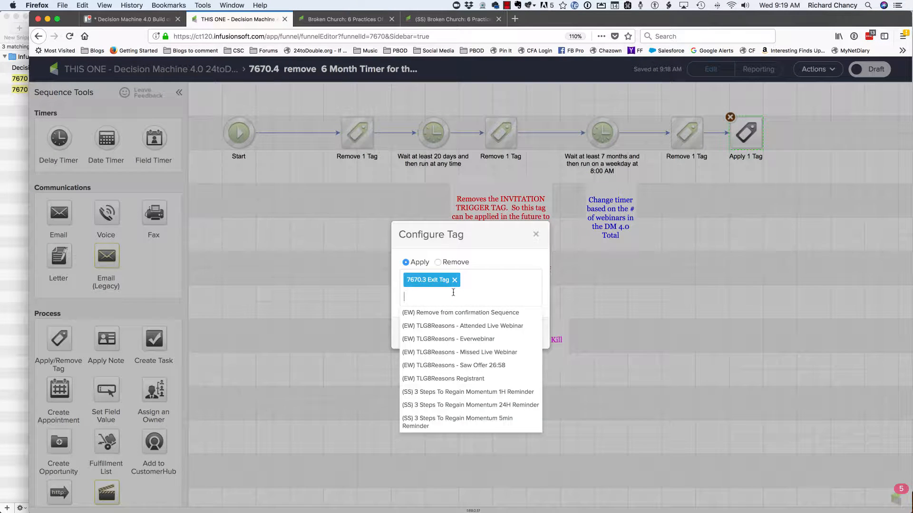
{"action": "type", "text": "exit tag"}
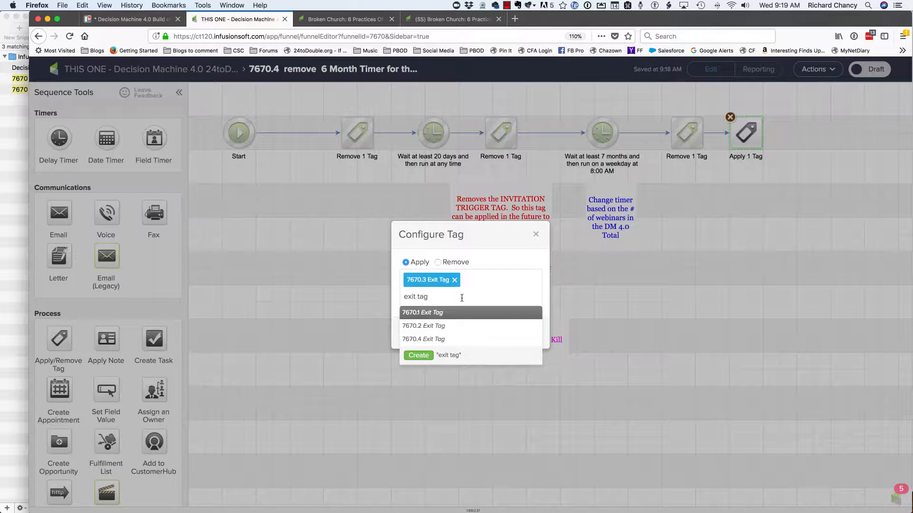
{"action": "left_click", "coordinate": [442, 340]}
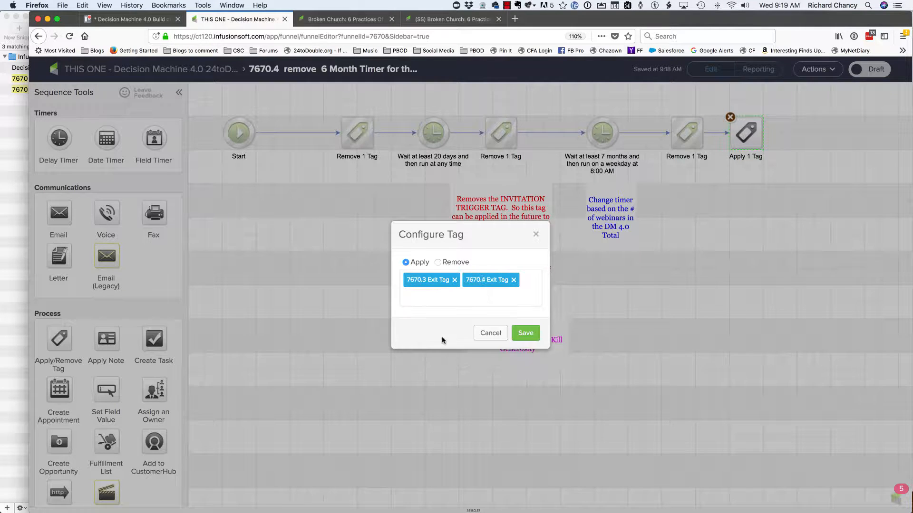
{"action": "left_click", "coordinate": [454, 280]}
{"action": "left_click", "coordinate": [575, 298]}
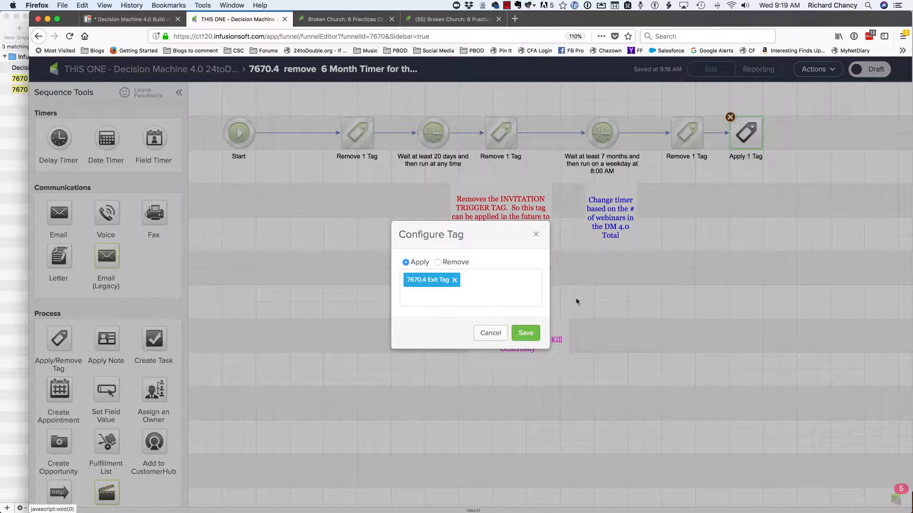
{"action": "left_click", "coordinate": [526, 333]}
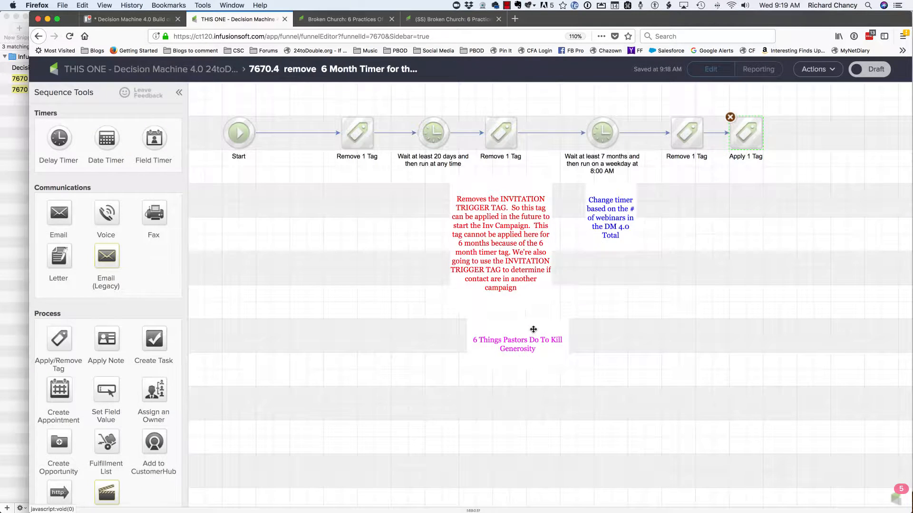
{"action": "left_click", "coordinate": [868, 70]}
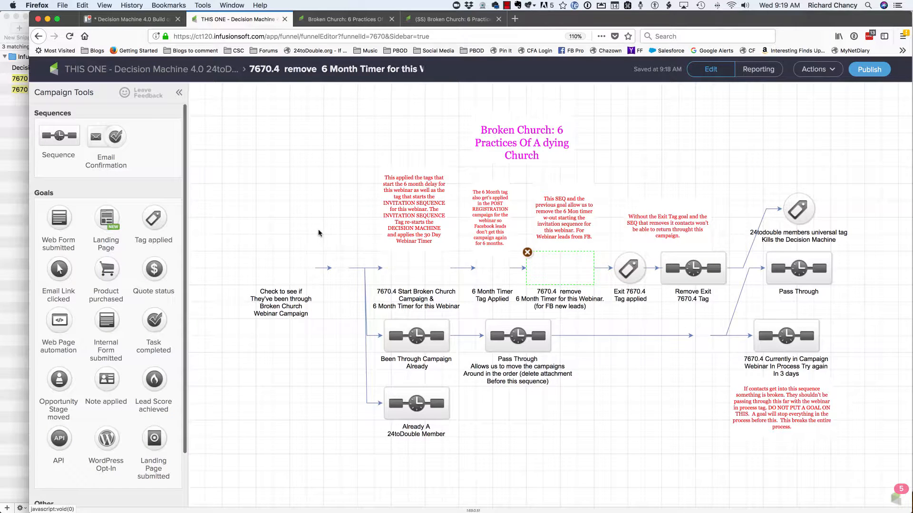
- In the Exit 7670.4 Tag applied goal, replace the 7670.3 Exit Tag with "7670.4 Exit Tag" and save it
{"action": "left_click", "coordinate": [627, 264]}
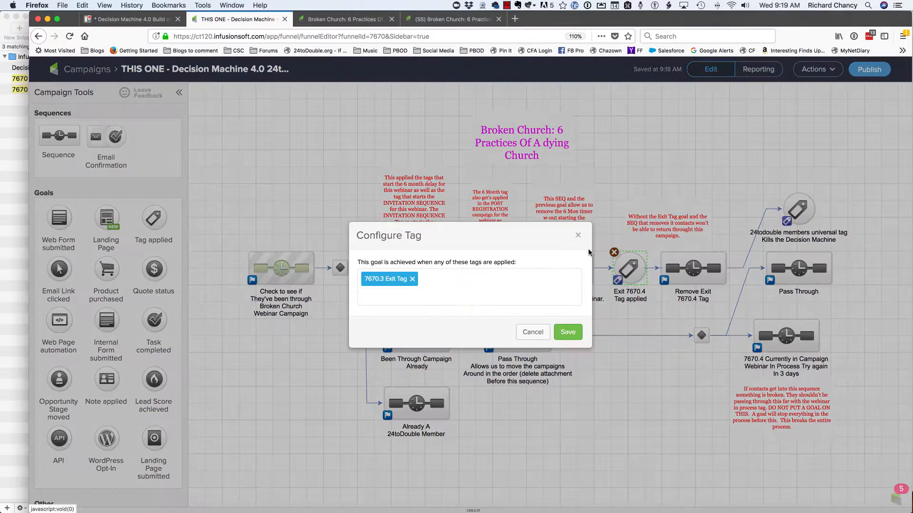
{"action": "left_click", "coordinate": [477, 288]}
{"action": "type", "text": "exit tag"}
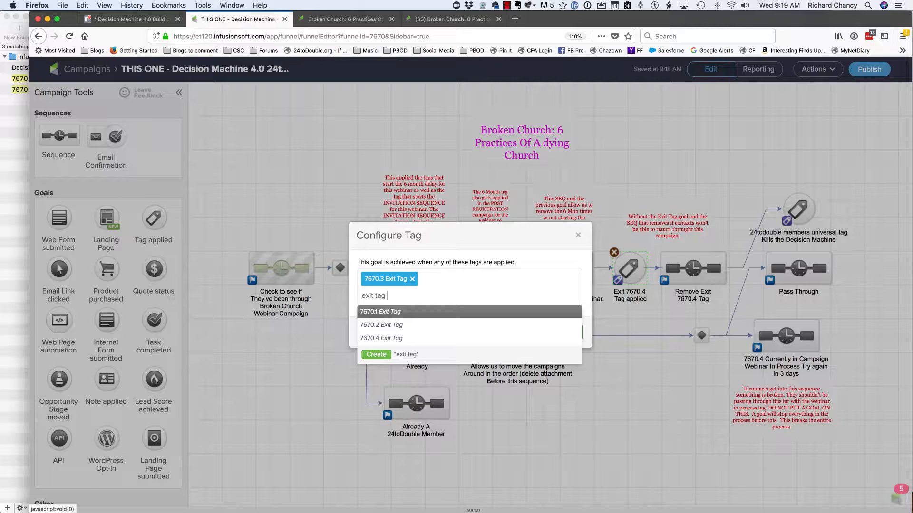
{"action": "left_click", "coordinate": [438, 341]}
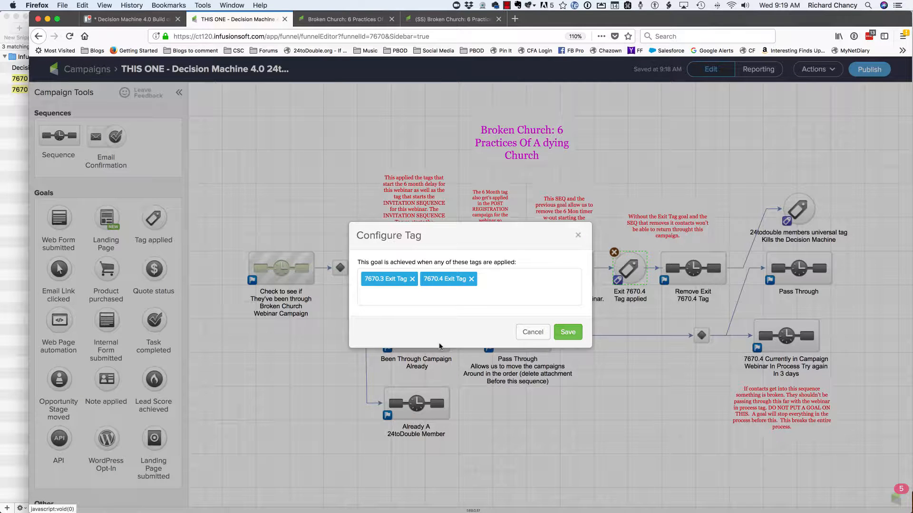
{"action": "left_click", "coordinate": [412, 279]}
{"action": "left_click", "coordinate": [580, 264]}
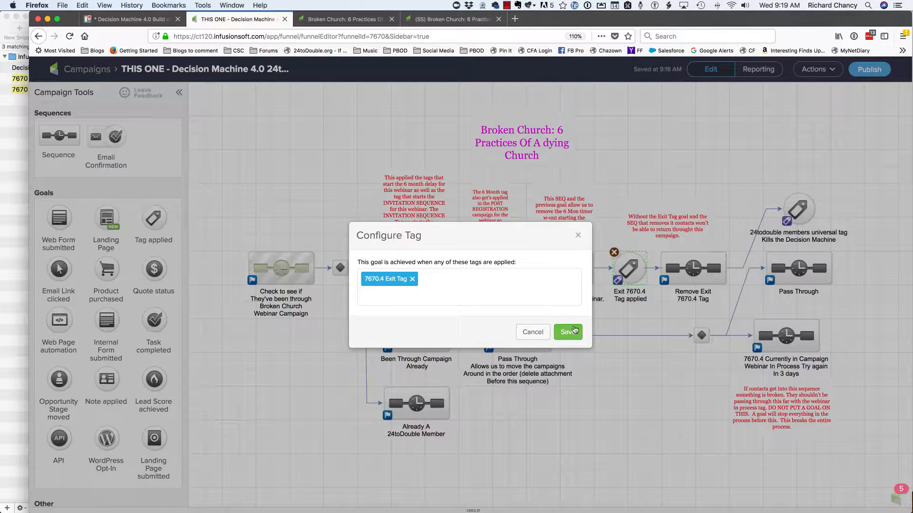
{"action": "left_click", "coordinate": [572, 334]}
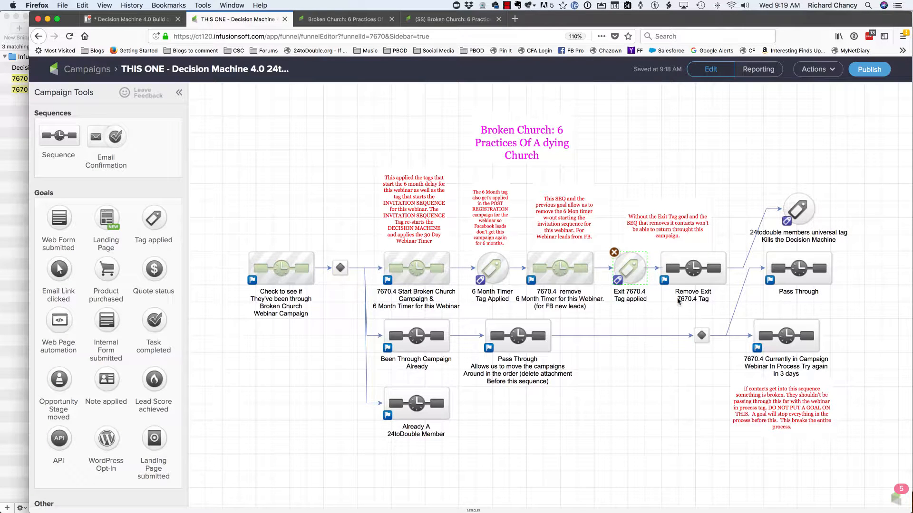
- In the Remove Exit 7670.4 Tag sequence, replace the removed tag with "7670.4 Exit Tag" and mark the sequence as Ready
{"action": "double_click", "coordinate": [722, 266]}
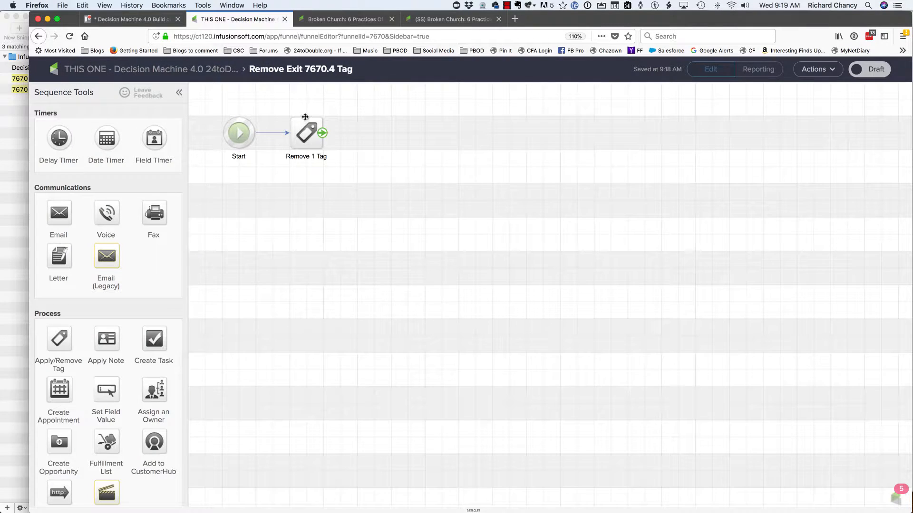
{"action": "double_click", "coordinate": [306, 128]}
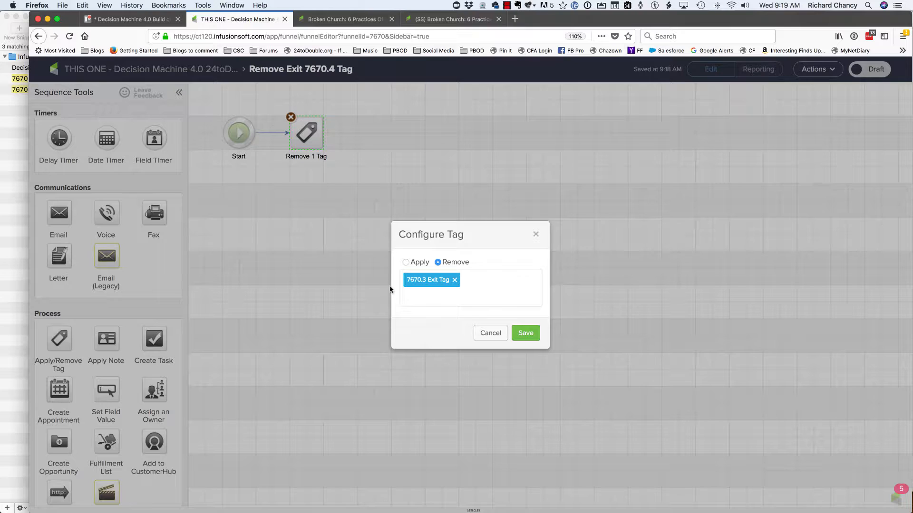
{"action": "left_click", "coordinate": [412, 298]}
{"action": "type", "text": ".4 ex"}
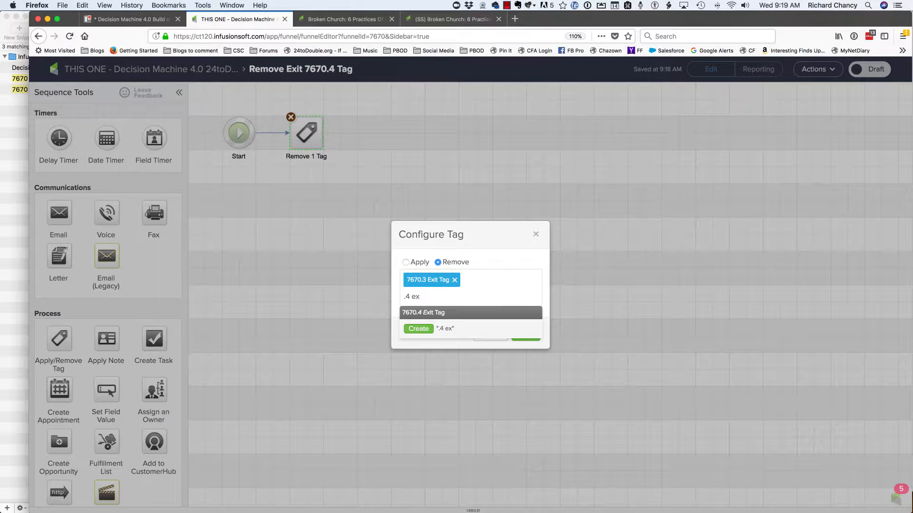
{"action": "key", "text": "Return"}
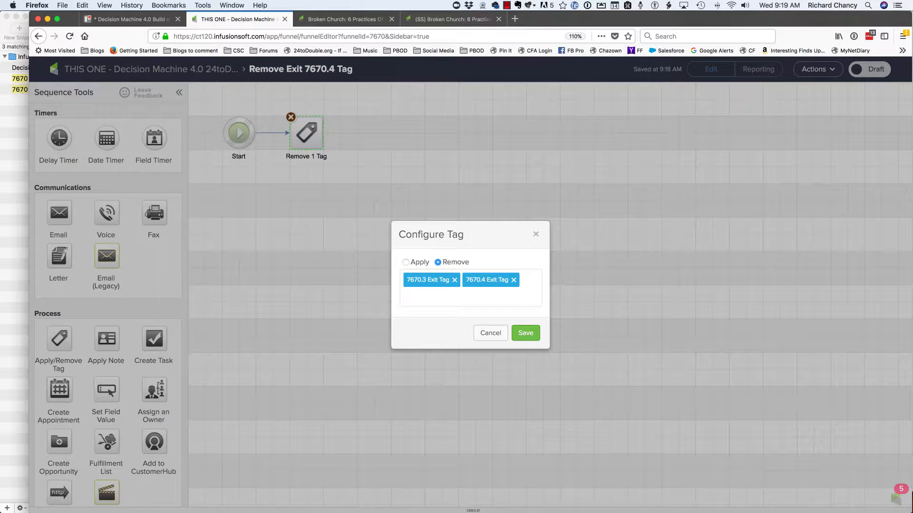
{"action": "left_click", "coordinate": [456, 280]}
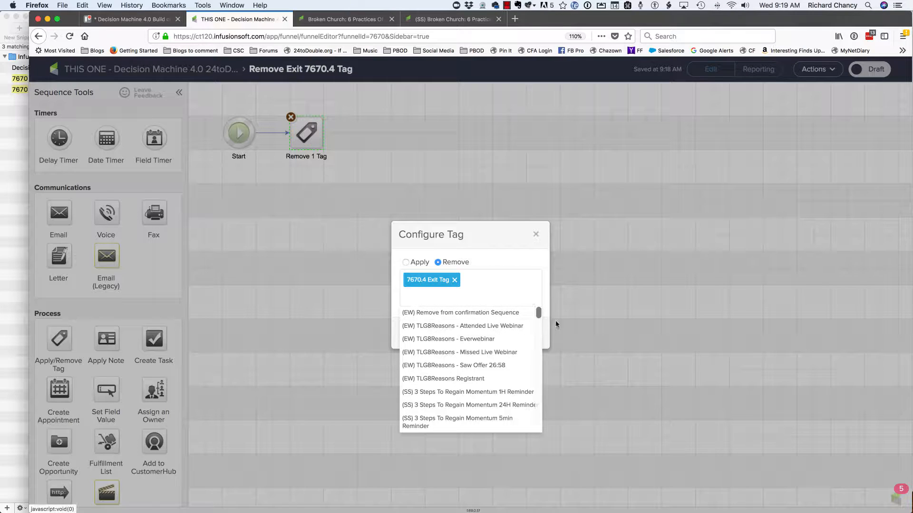
{"action": "left_click", "coordinate": [537, 257]}
{"action": "left_click", "coordinate": [532, 331]}
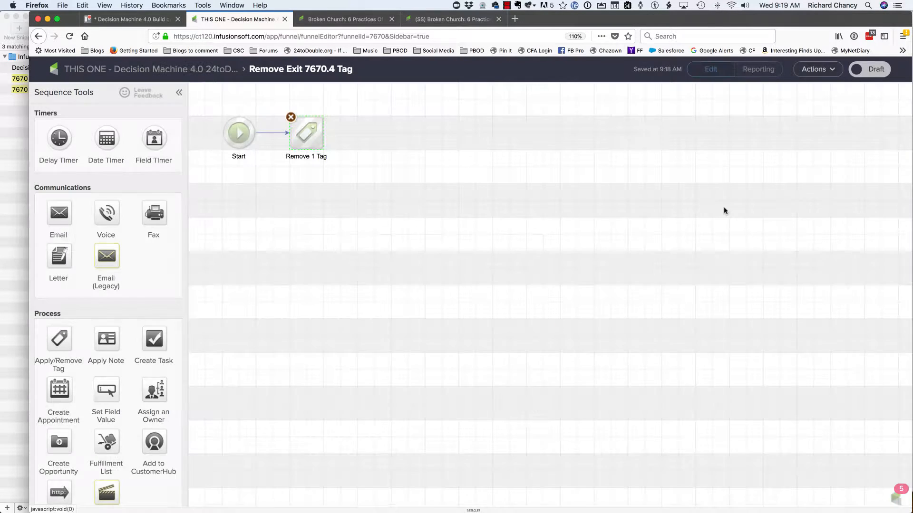
{"action": "left_click", "coordinate": [880, 76]}
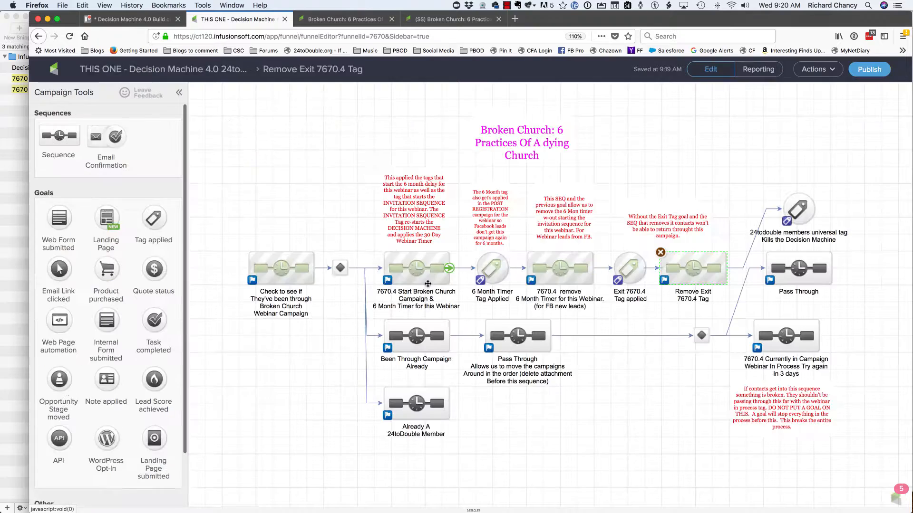
- Open the 24toDouble members universal tag goal and save its existing tag configuration
{"action": "left_click", "coordinate": [806, 206]}
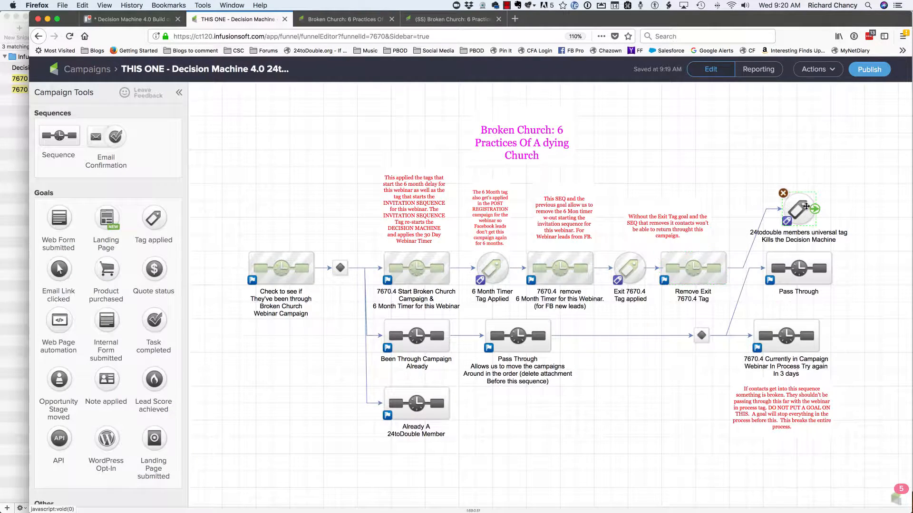
{"action": "double_click", "coordinate": [806, 206]}
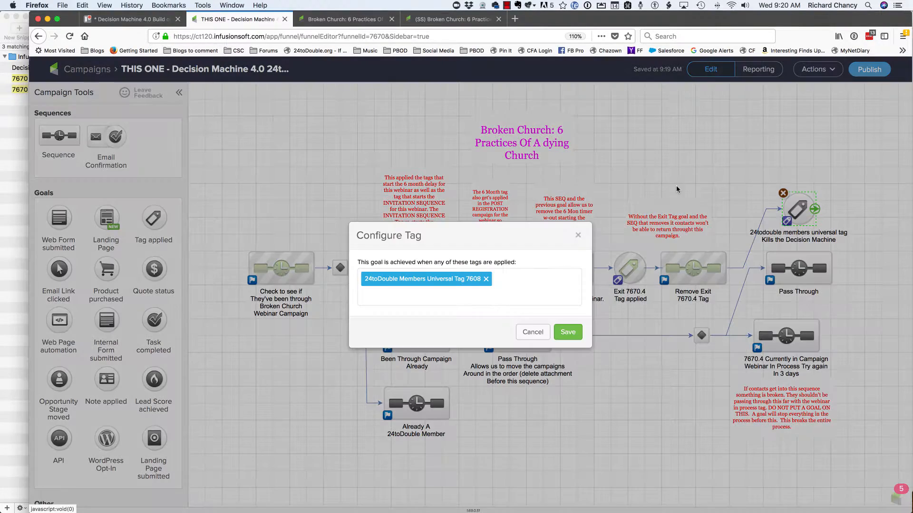
{"action": "left_click", "coordinate": [569, 333]}
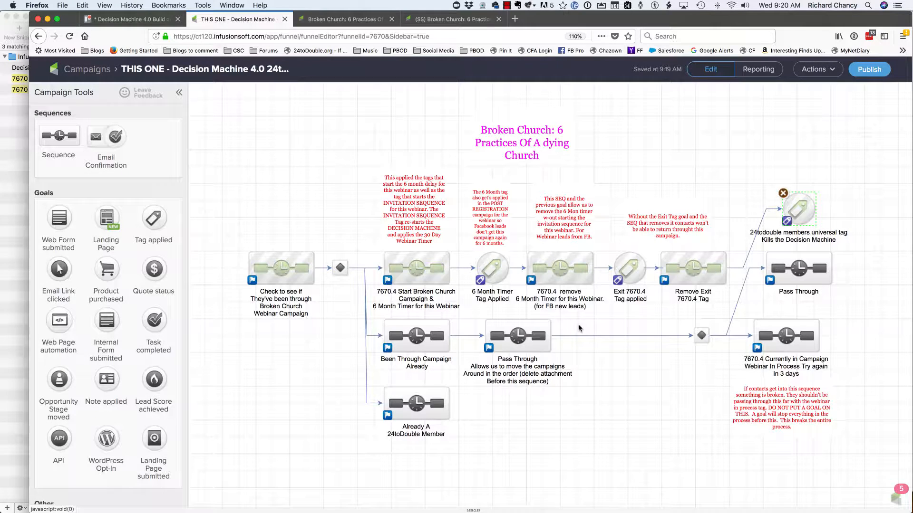
- Mark the Been Through Campaign Already sequence and both Pass Through sequences as Ready
{"action": "double_click", "coordinate": [790, 268]}
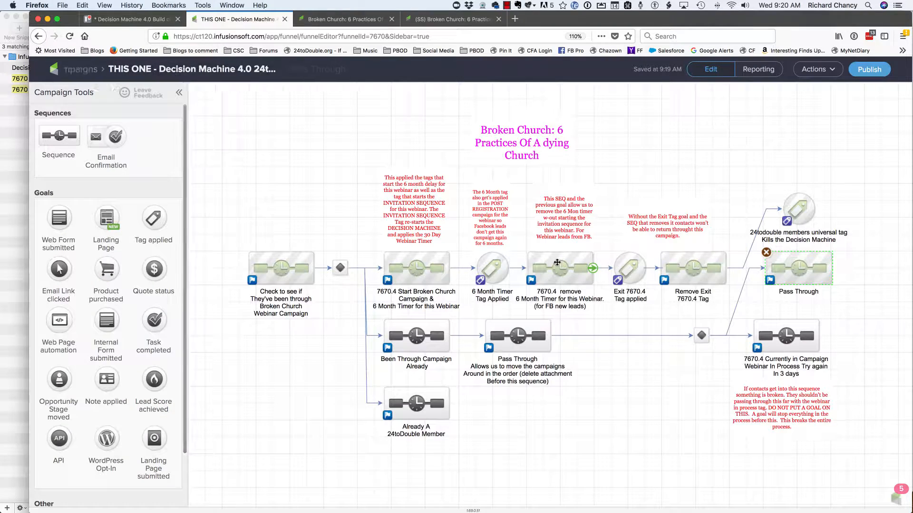
{"action": "double_click", "coordinate": [426, 335]}
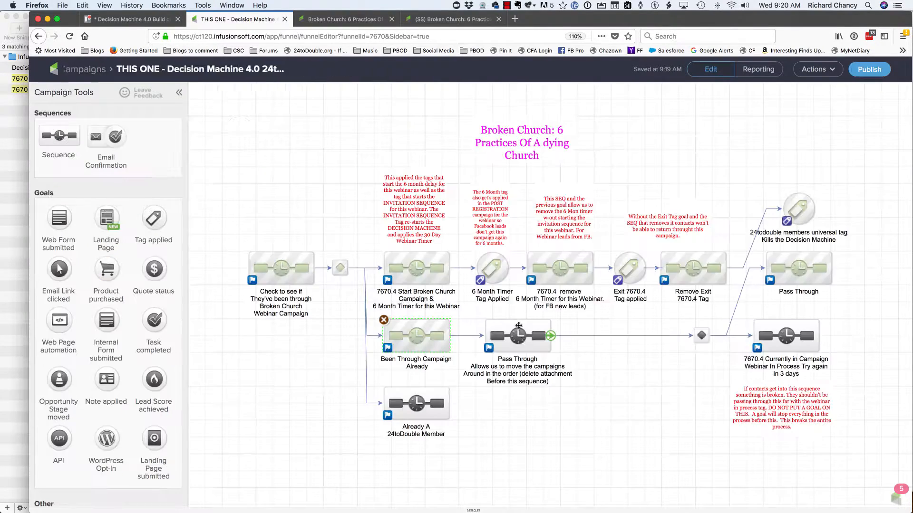
{"action": "left_click", "coordinate": [521, 340]}
{"action": "double_click", "coordinate": [521, 341]}
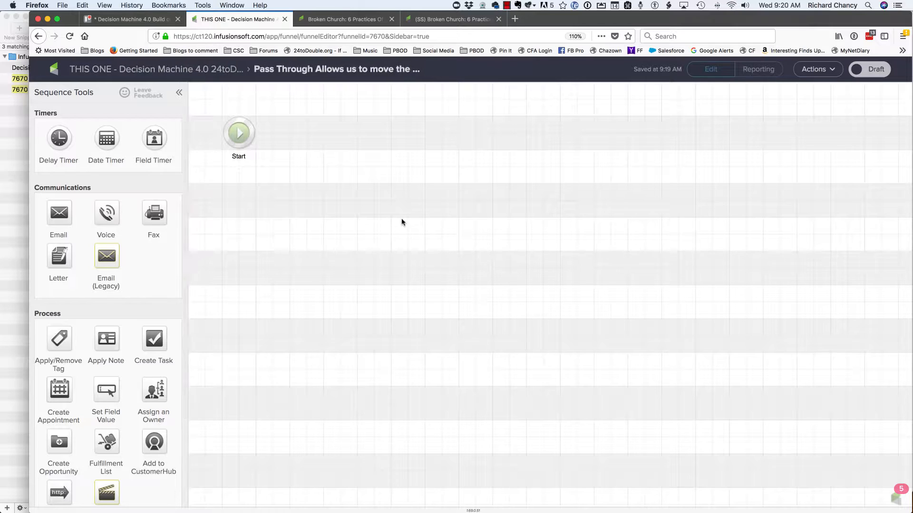
{"action": "left_click", "coordinate": [866, 73]}
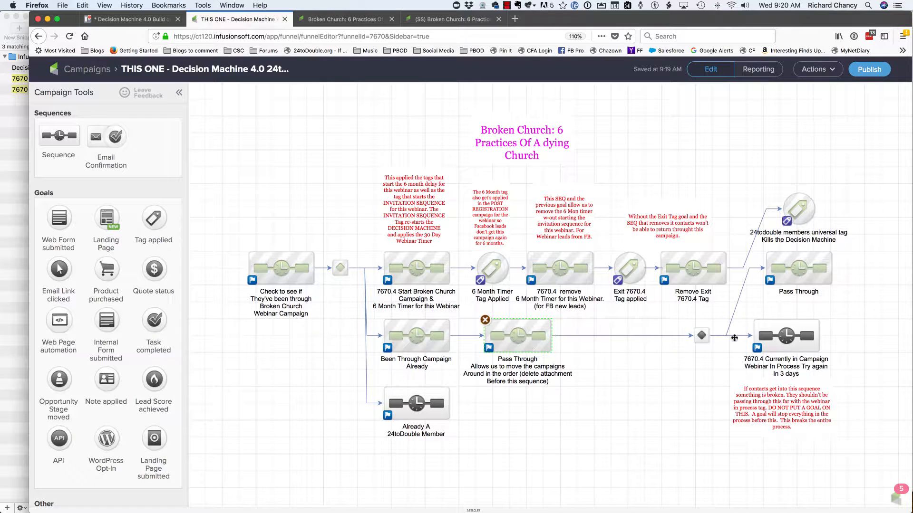
- In the 7670.4 Currently in Campaign sequence, change the Webinar In Process note's title to end in 7670.4 and mark the note as Ready
{"action": "double_click", "coordinate": [770, 344]}
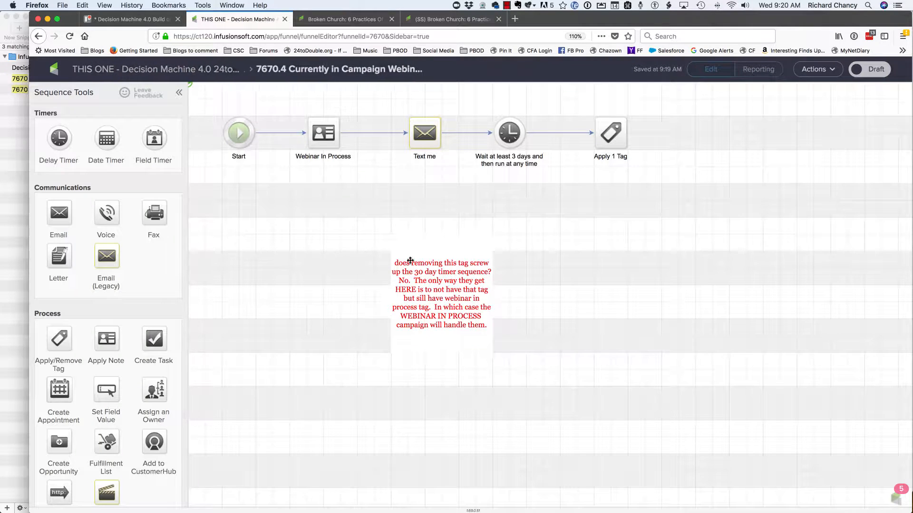
{"action": "double_click", "coordinate": [331, 138]}
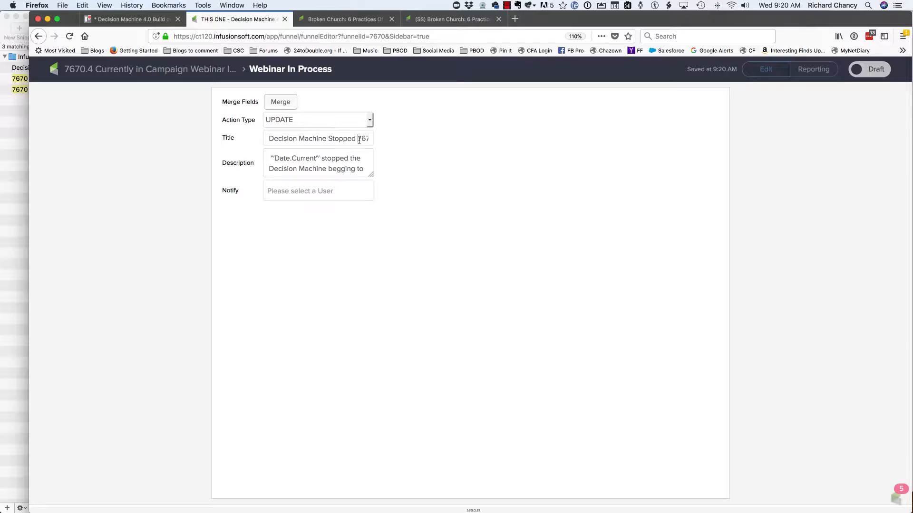
{"action": "key", "text": "Right"}
{"action": "key", "text": "Right"}
{"action": "key", "text": "Right"}
{"action": "key", "text": "Right"}
{"action": "key", "text": "Right"}
{"action": "key", "text": "BackSpace"}
{"action": "type", "text": "4"}
{"action": "left_click", "coordinate": [866, 70]}
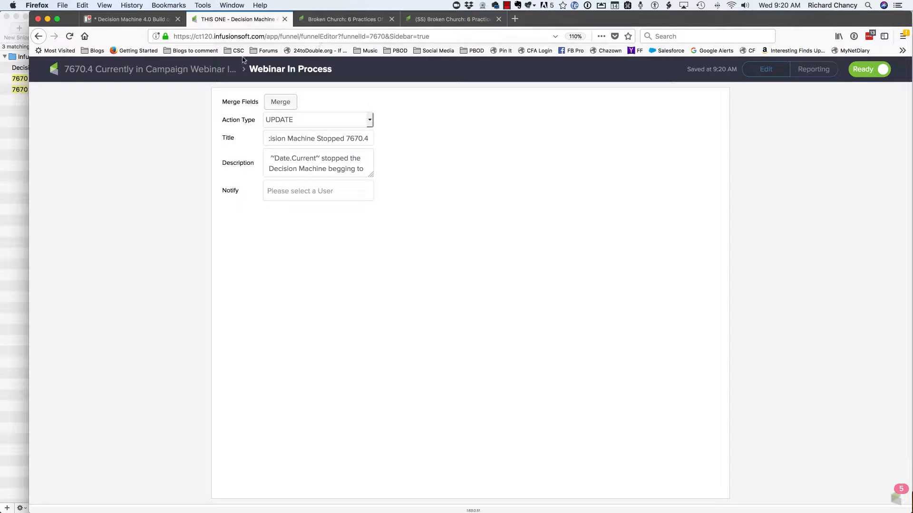
{"action": "left_click", "coordinate": [161, 75]}
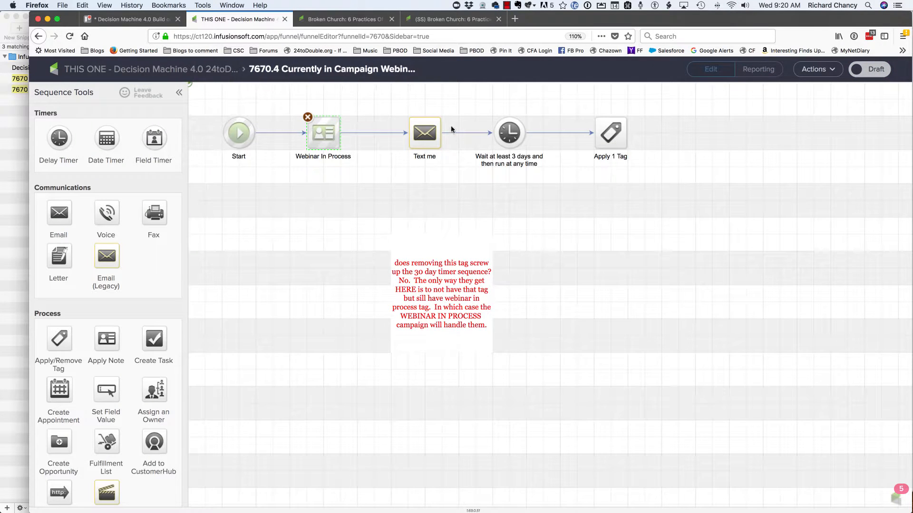
- Change the number starting the Text me email's subject to 7670.4 and mark the email as Ready
{"action": "double_click", "coordinate": [430, 129]}
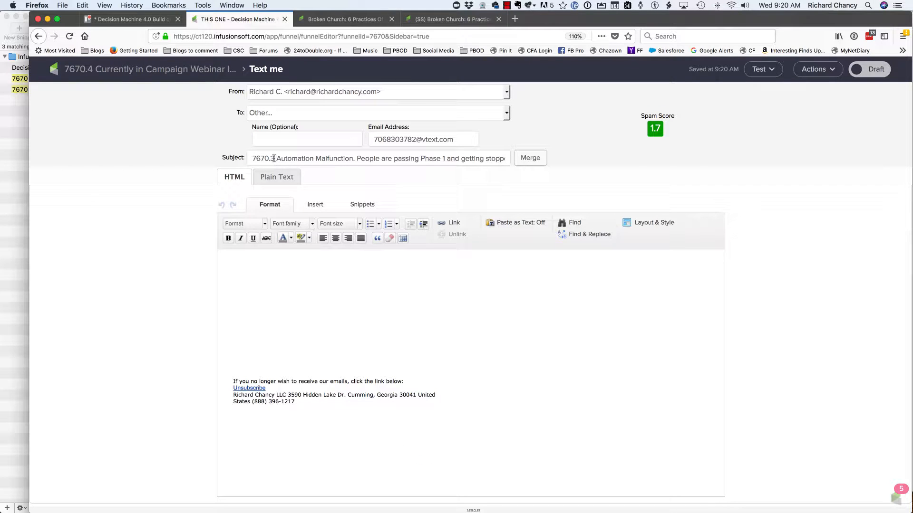
{"action": "left_click", "coordinate": [274, 158]}
{"action": "key", "text": "BackSpace"}
{"action": "type", "text": "4"}
{"action": "left_click", "coordinate": [879, 71]}
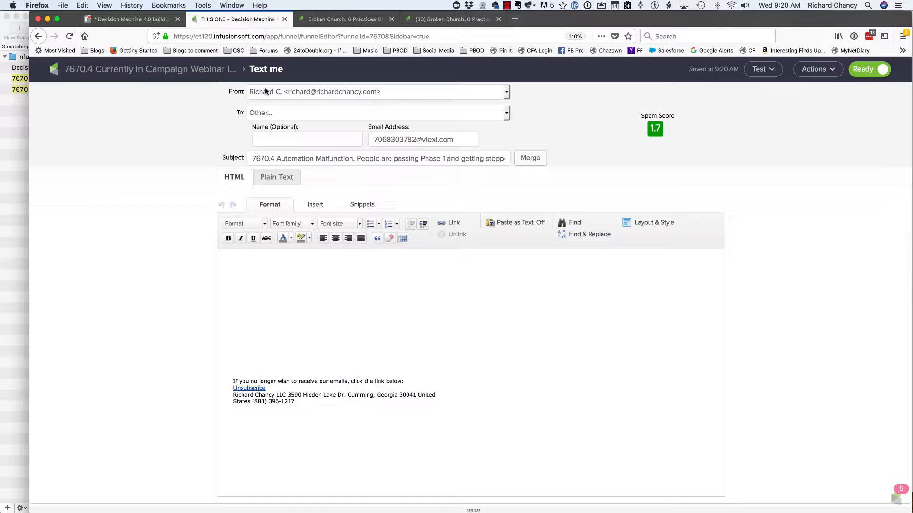
{"action": "left_click", "coordinate": [123, 75]}
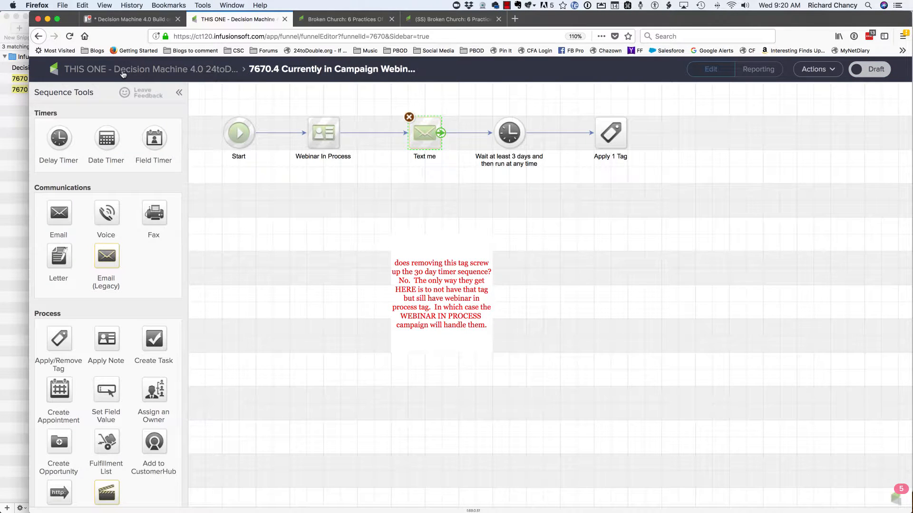
- Save the existing settings of the 3-day delay timer and the Apply 1 Tag step, and mark the sequence as Ready
{"action": "left_click", "coordinate": [507, 144]}
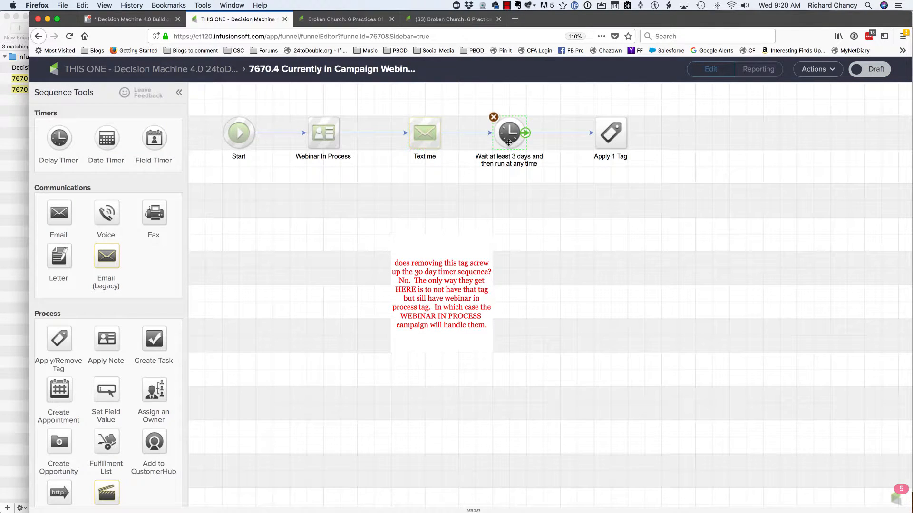
{"action": "double_click", "coordinate": [505, 145]}
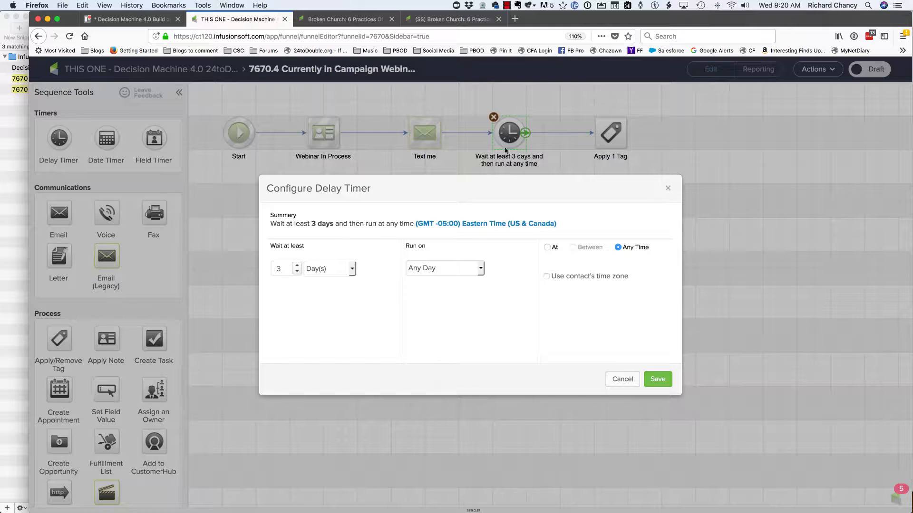
{"action": "left_click", "coordinate": [657, 379]}
{"action": "double_click", "coordinate": [604, 128]}
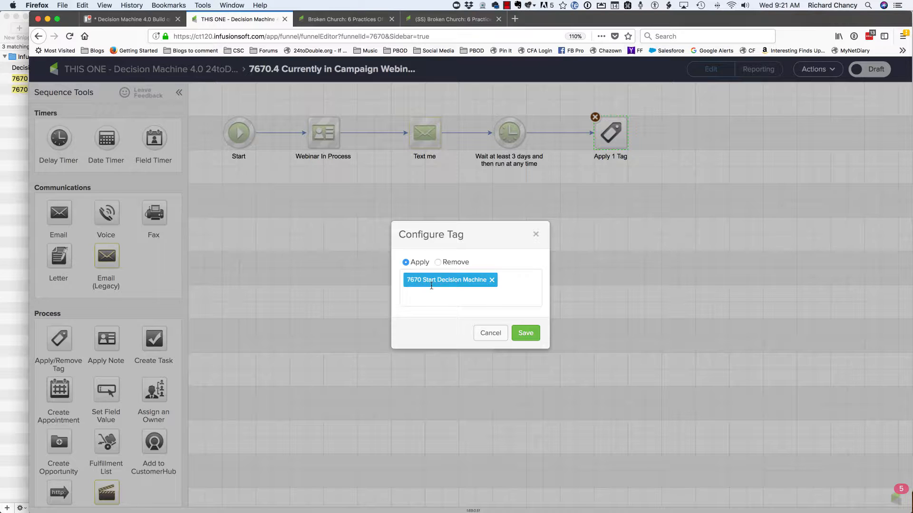
{"action": "left_click", "coordinate": [527, 334]}
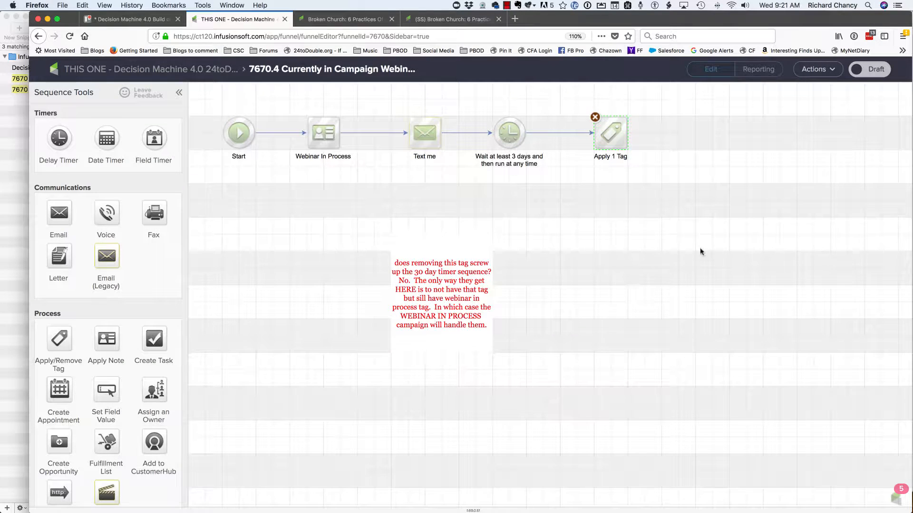
{"action": "left_click", "coordinate": [869, 69]}
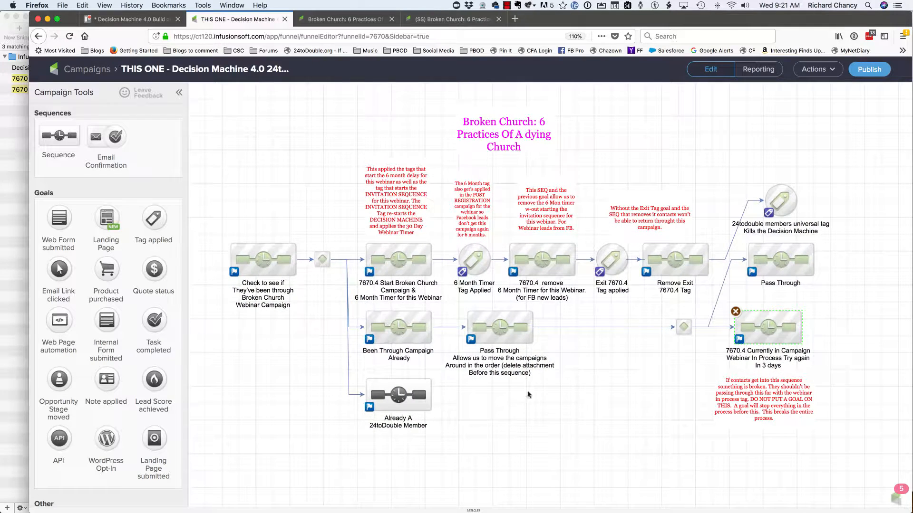
- Mark the Already A 24toDouble Member sequence as Ready and return to the campaign canvas
{"action": "double_click", "coordinate": [395, 397]}
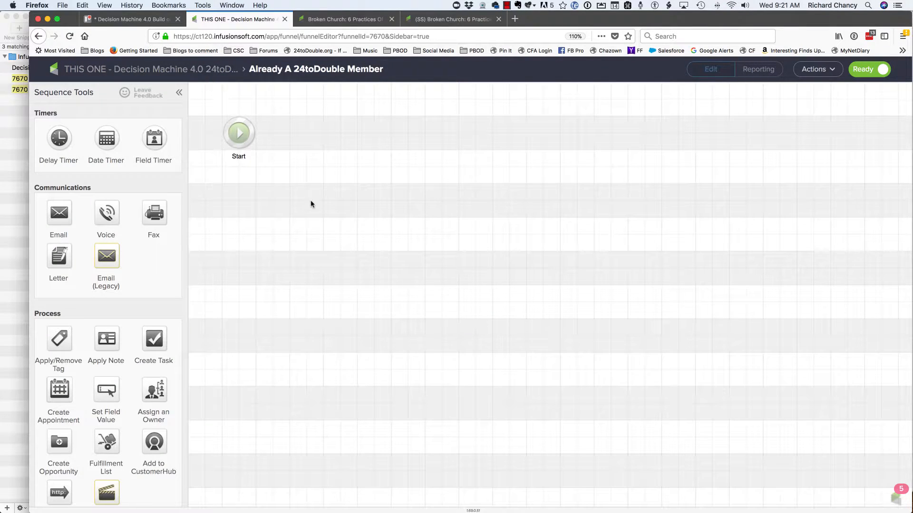
{"action": "left_click", "coordinate": [129, 70]}
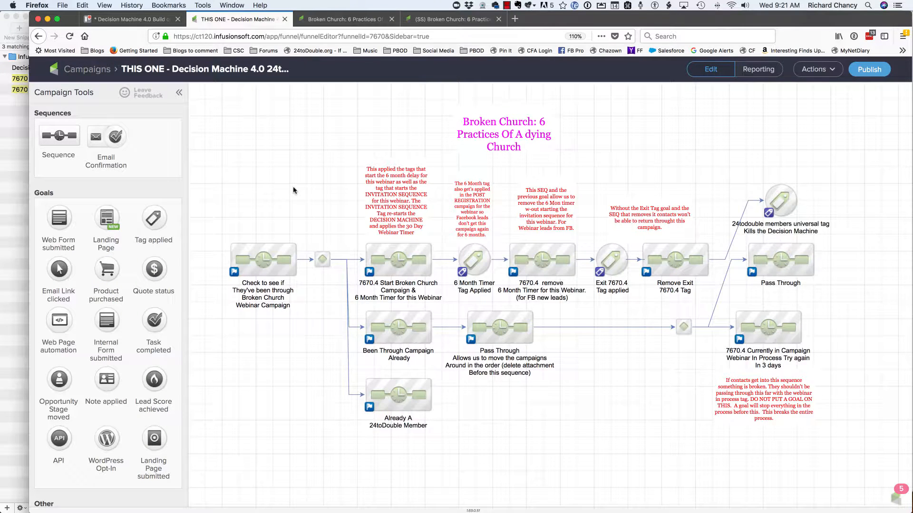
- In the Broken Church: 6 Practices campaign, append "Broken Church" to the label of the Decision Machine tag goal
{"action": "left_click", "coordinate": [354, 21]}
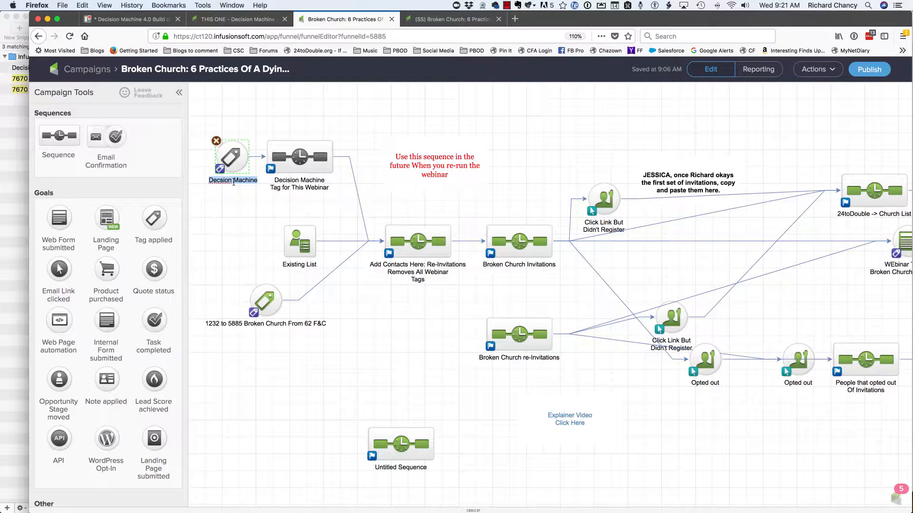
{"action": "key", "text": "Right"}
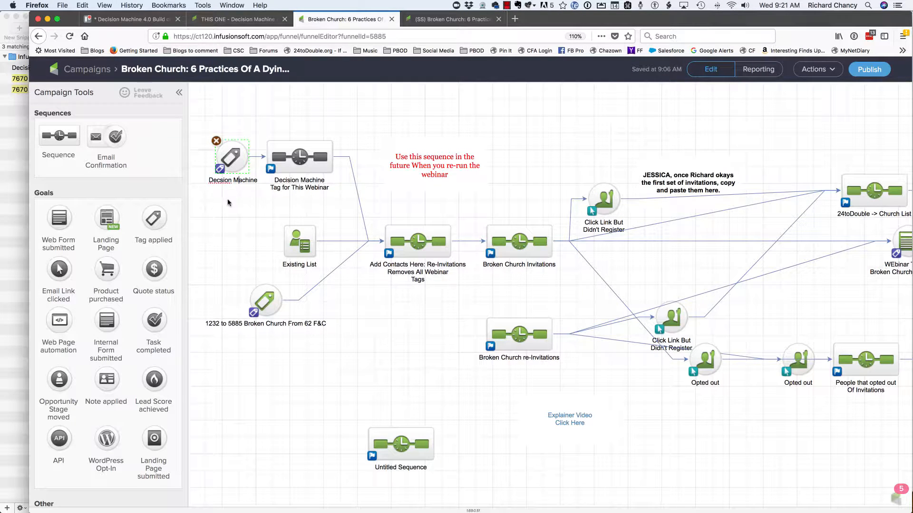
{"action": "left_click", "coordinate": [259, 182]}
{"action": "double_click", "coordinate": [249, 181]}
{"action": "key", "text": "Right"}
{"action": "key", "text": "super+shift+v"}
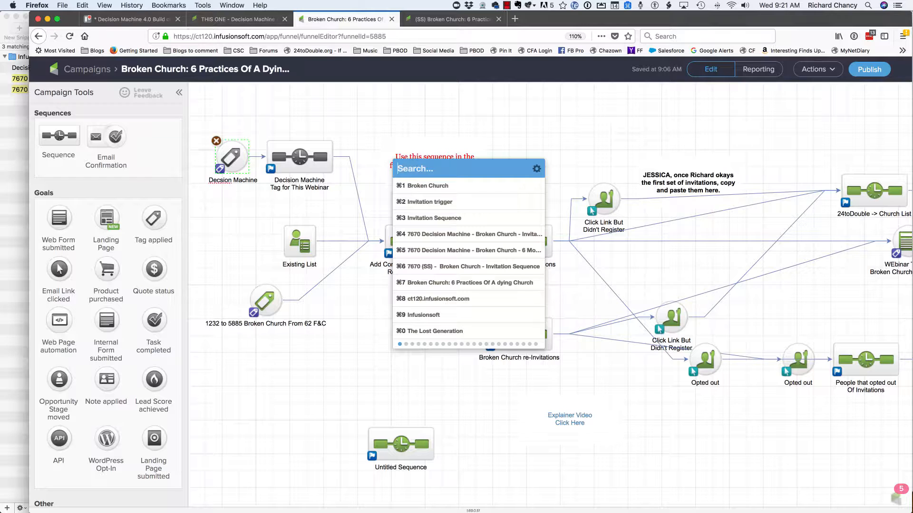
{"action": "key", "text": "super+1"}
{"action": "left_click", "coordinate": [230, 230]}
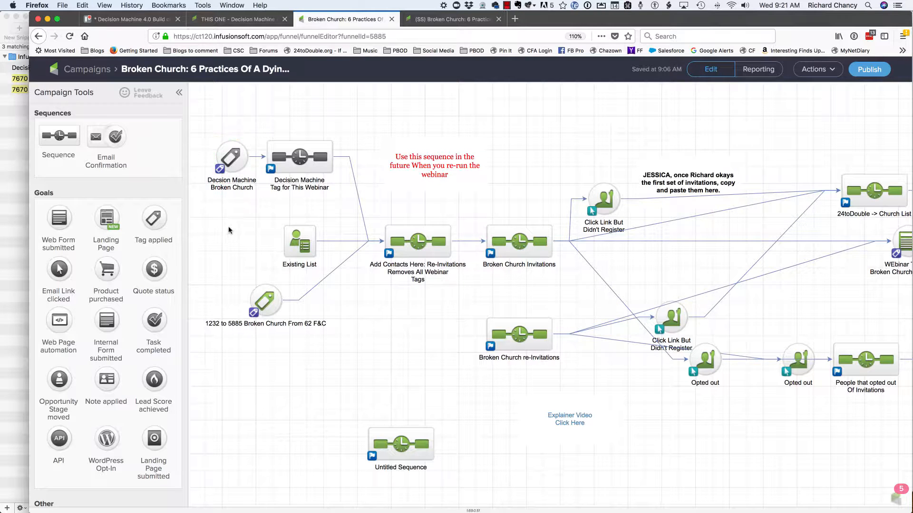
- Fill the Decision Machine Tag for This Webinar sequence by copying the DECISION MACHINE Note Applied sequence from the 6 Things Pastors Do To Kill Generosity Invitations campaign
{"action": "double_click", "coordinate": [294, 155]}
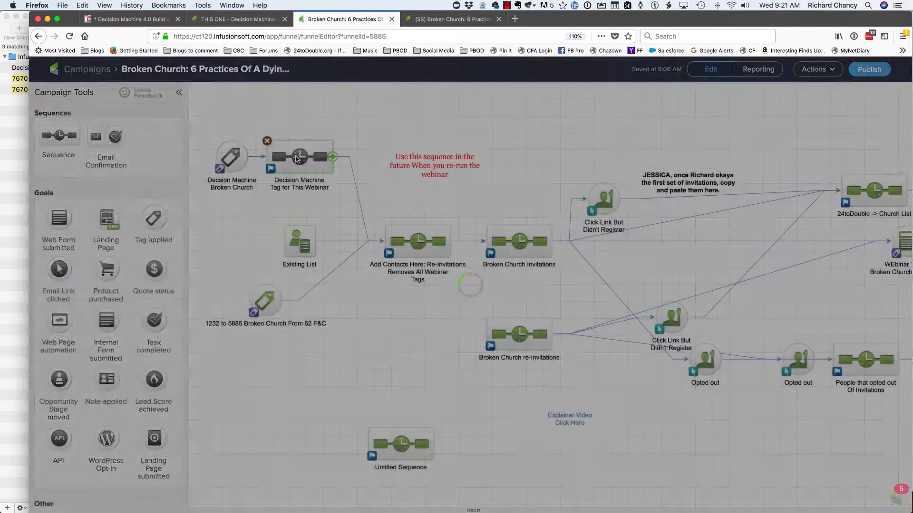
{"action": "left_click", "coordinate": [814, 70]}
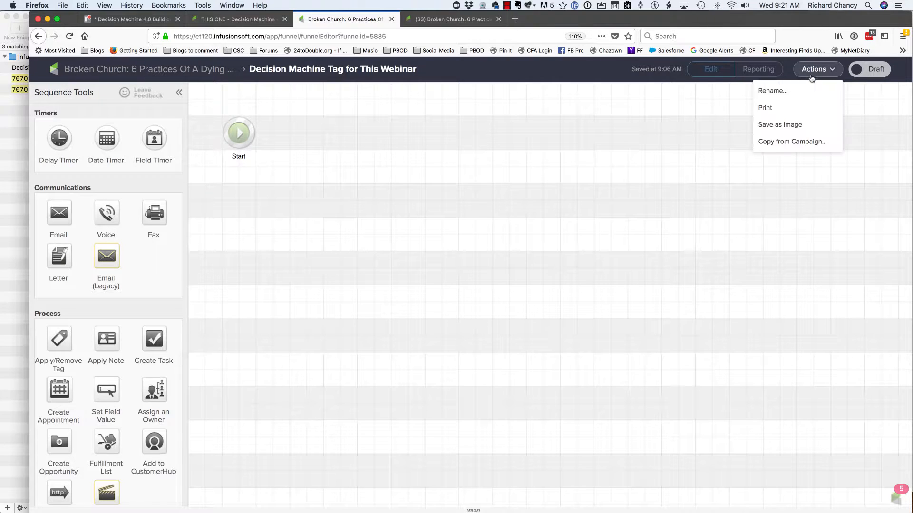
{"action": "left_click", "coordinate": [784, 142]}
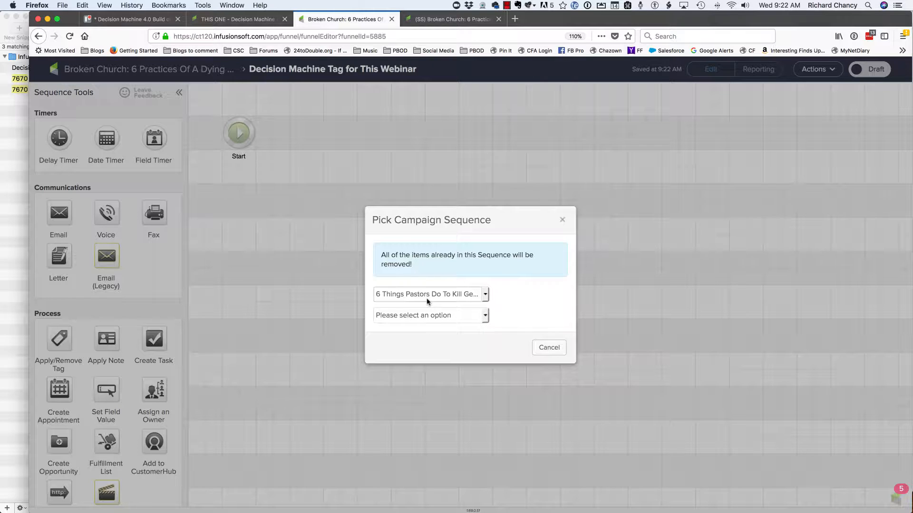
{"action": "left_click", "coordinate": [457, 294]}
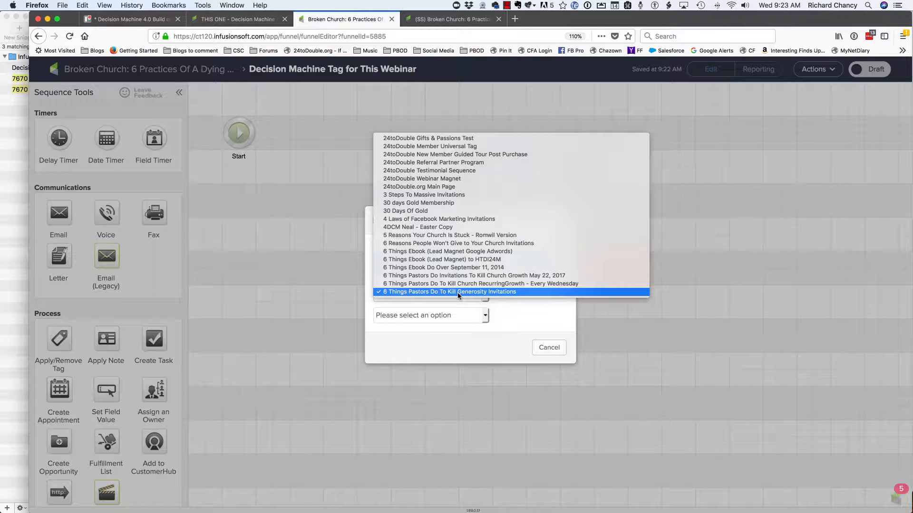
{"action": "left_click", "coordinate": [457, 292]}
{"action": "left_click", "coordinate": [465, 315]}
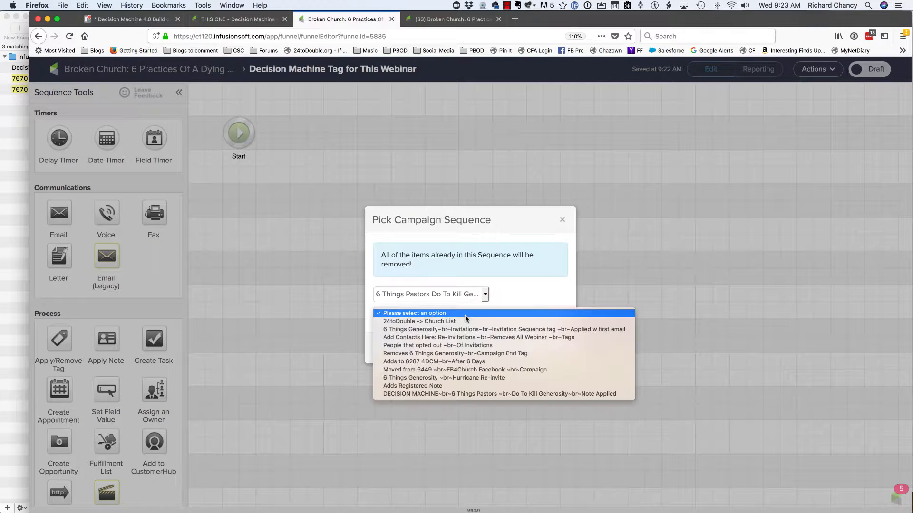
{"action": "left_click", "coordinate": [458, 394]}
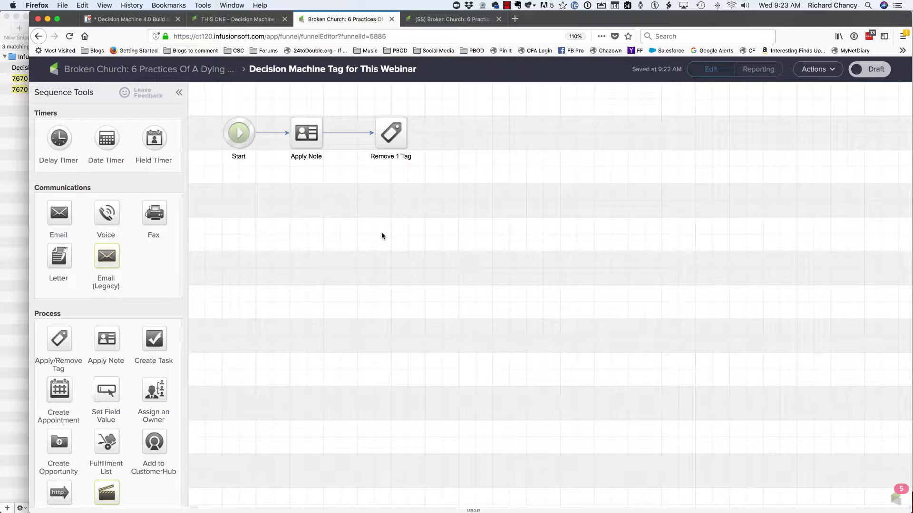
- Change the Apply Note description to "Decision Machine Started campaign for Broken Church" and mark the note as Ready
{"action": "double_click", "coordinate": [309, 138]}
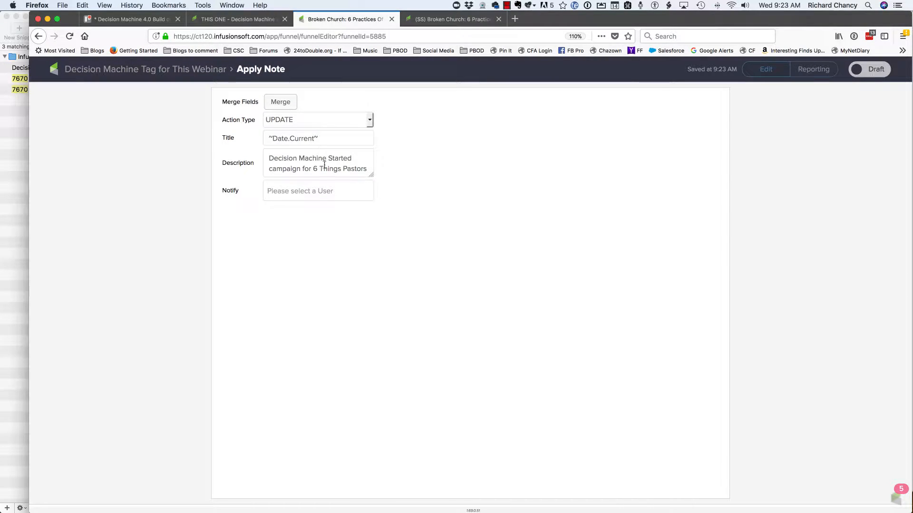
{"action": "scroll", "coordinate": [328, 163], "scroll_direction": "down", "scroll_amount": 3}
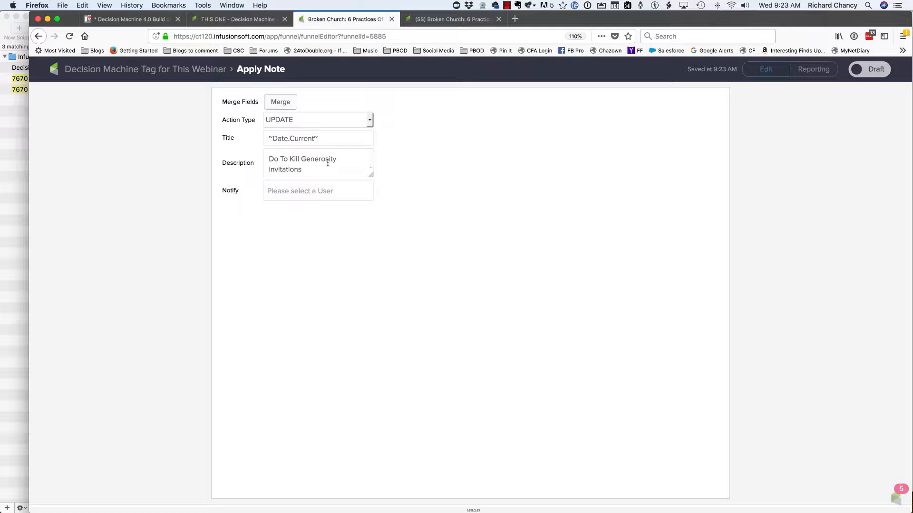
{"action": "scroll", "coordinate": [328, 163], "scroll_direction": "up", "scroll_amount": 1}
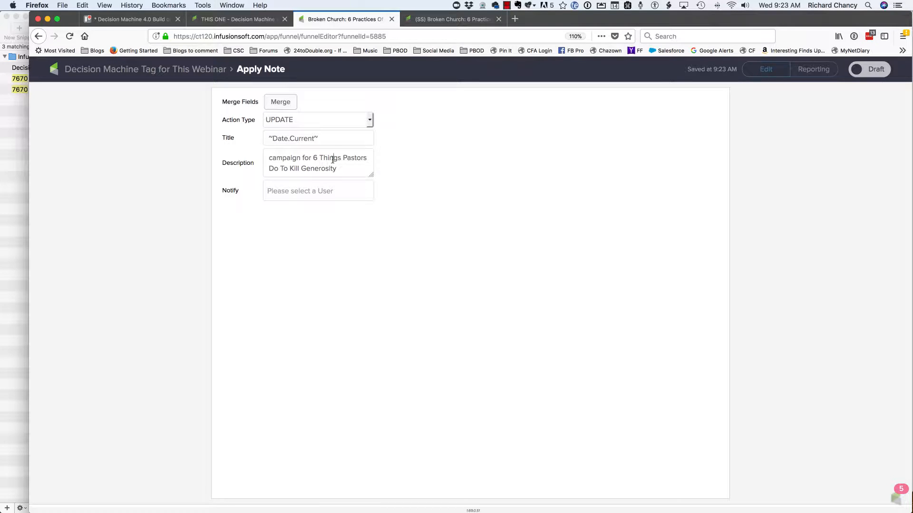
{"action": "left_click_drag", "start_coordinate": [310, 158], "coordinate": [347, 193]}
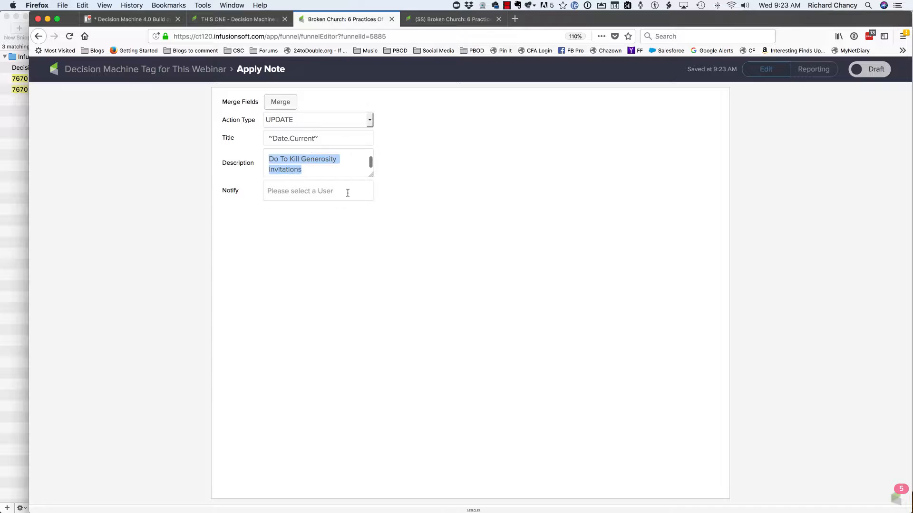
{"action": "key", "text": "BackSpace"}
{"action": "key", "text": "super+shift+v"}
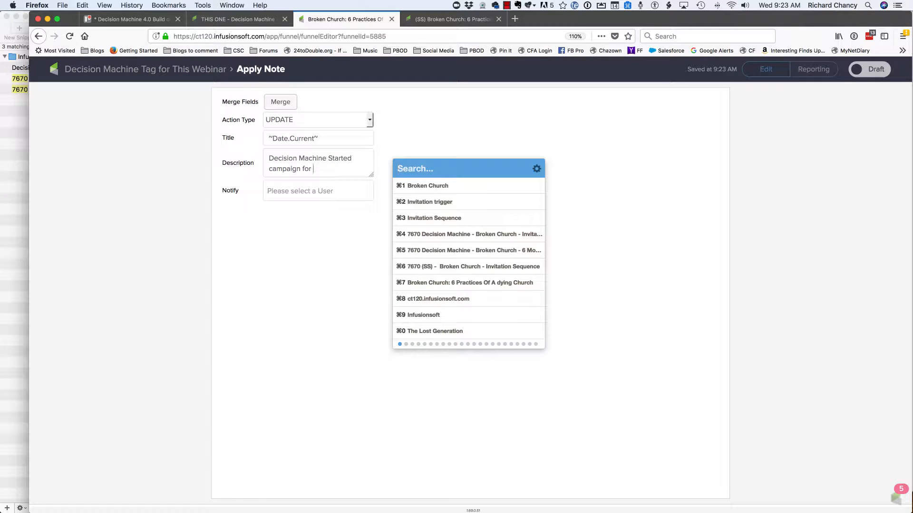
{"action": "key", "text": "super+1"}
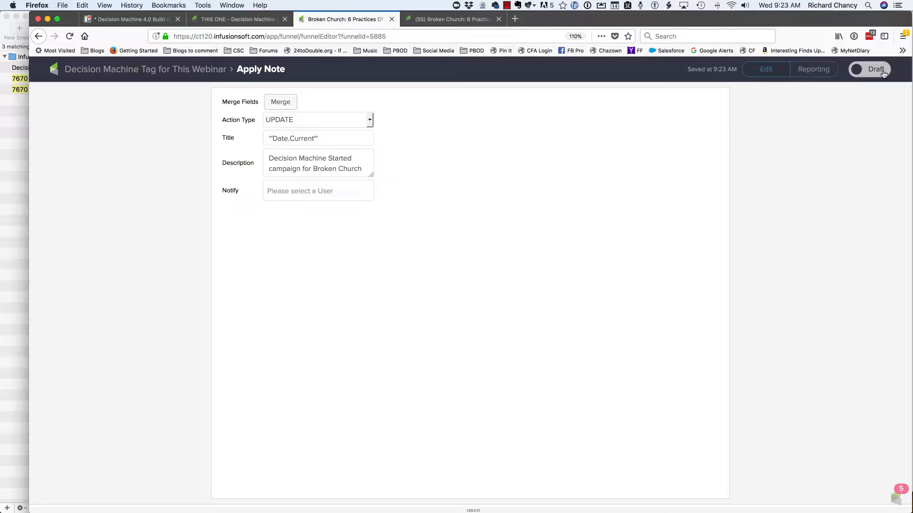
{"action": "left_click", "coordinate": [143, 70]}
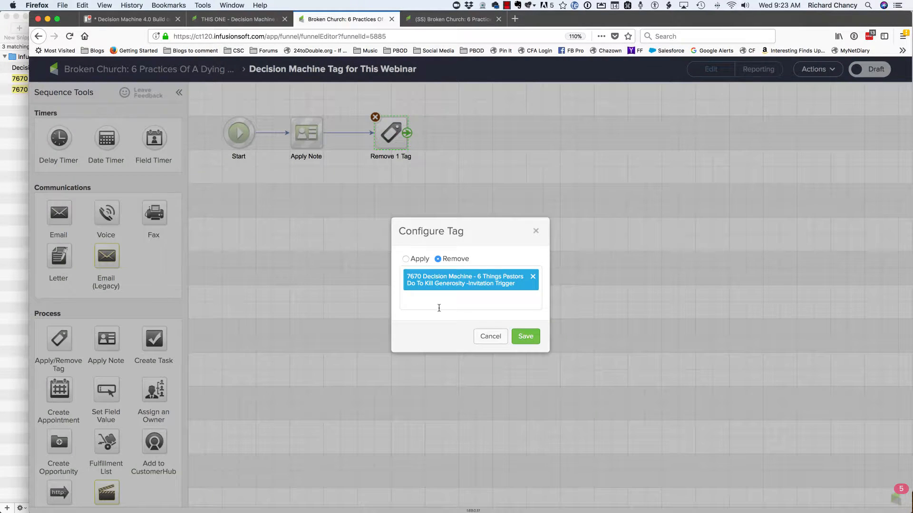
- Make the tag removal step remove only "7670 Decision Machine - Broken Church - Invitation Trigger", then mark the sequence as Ready and return to the campaign canvas
{"action": "left_click", "coordinate": [439, 308]}
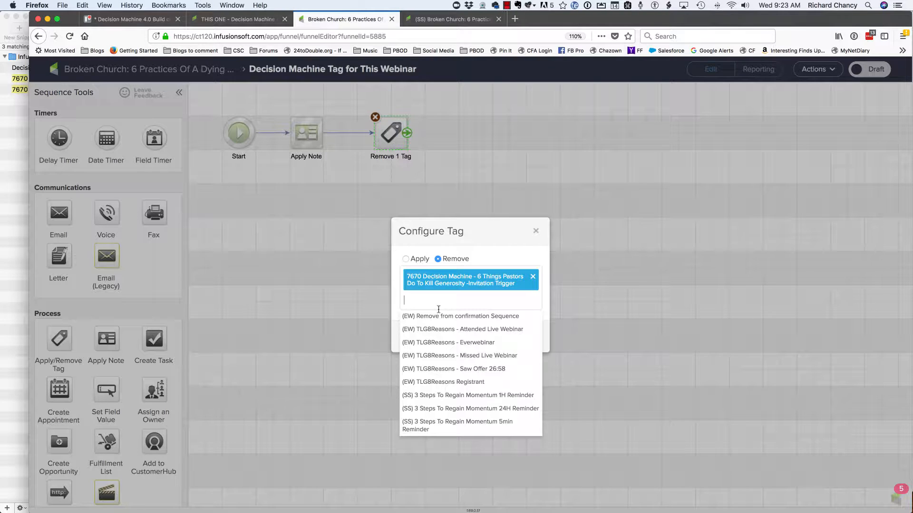
{"action": "type", "text": "="}
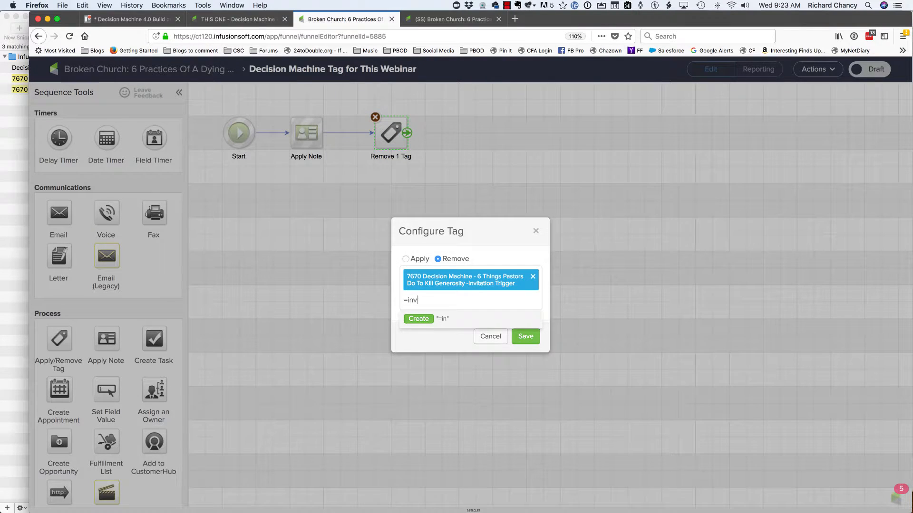
{"action": "type", "text": "inv"}
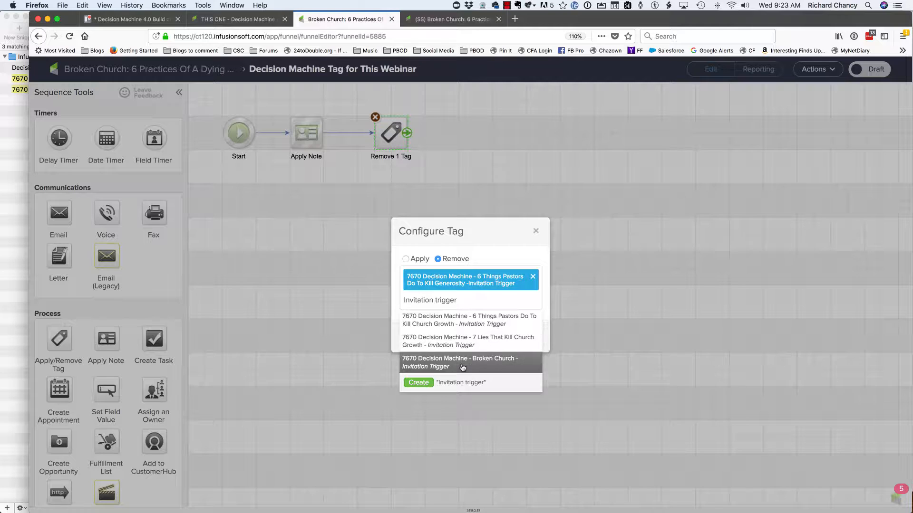
{"action": "left_click", "coordinate": [462, 367]}
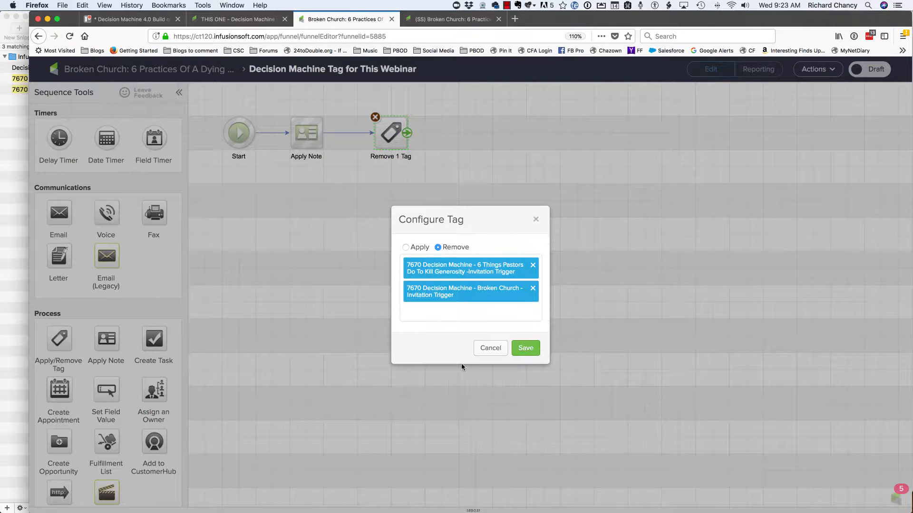
{"action": "left_click", "coordinate": [532, 265]}
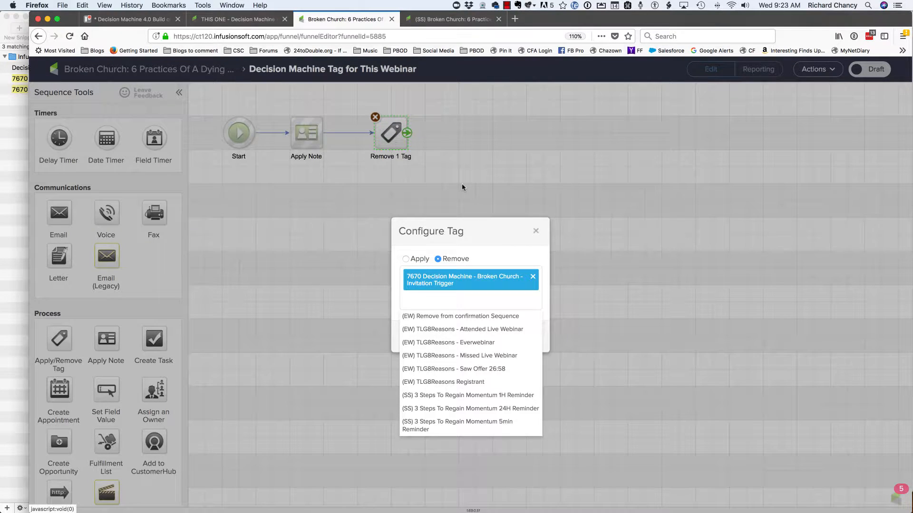
{"action": "left_click", "coordinate": [462, 187]}
{"action": "left_click", "coordinate": [523, 338]}
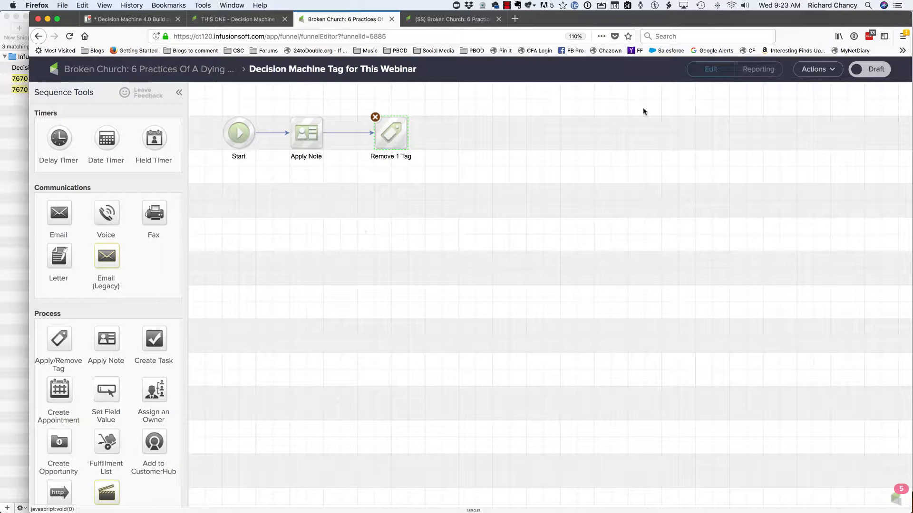
{"action": "left_click", "coordinate": [866, 70]}
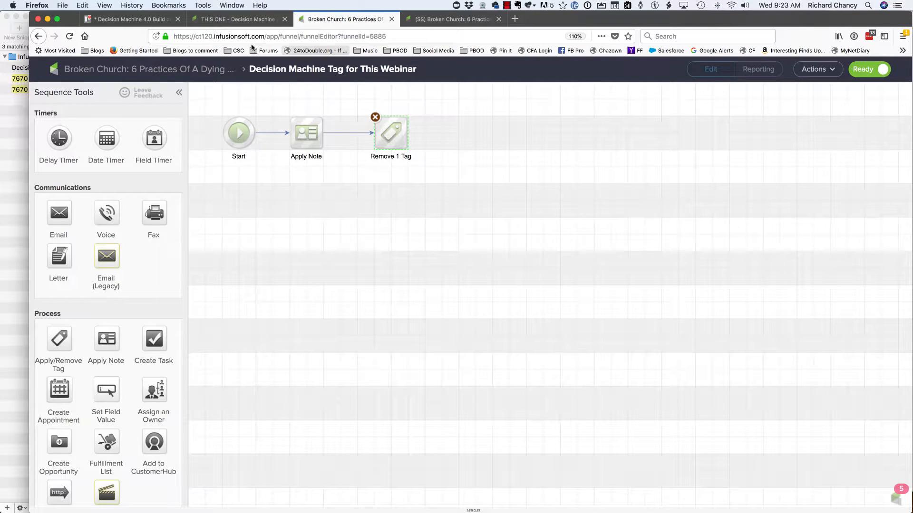
{"action": "left_click", "coordinate": [148, 72]}
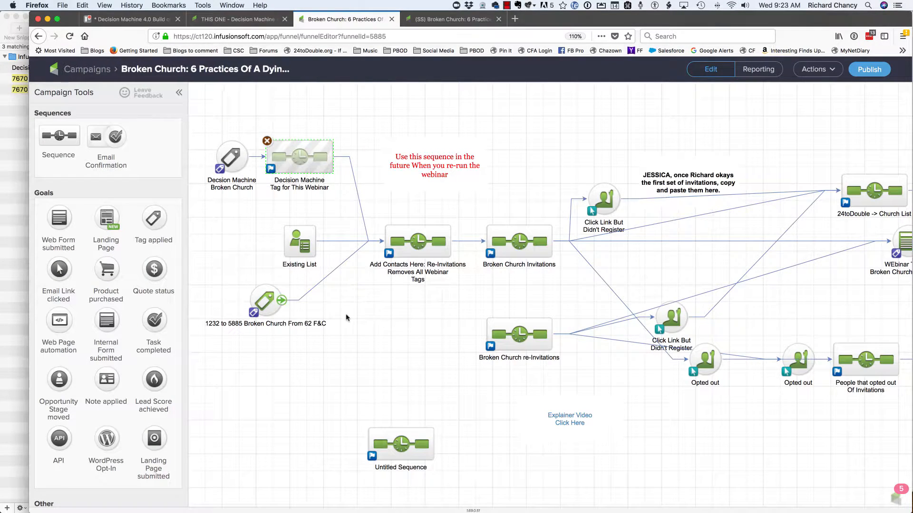
- Configure the Decision Machine Broken Church tag goal with the Broken Church invitation trigger tag
{"action": "left_click", "coordinate": [228, 158]}
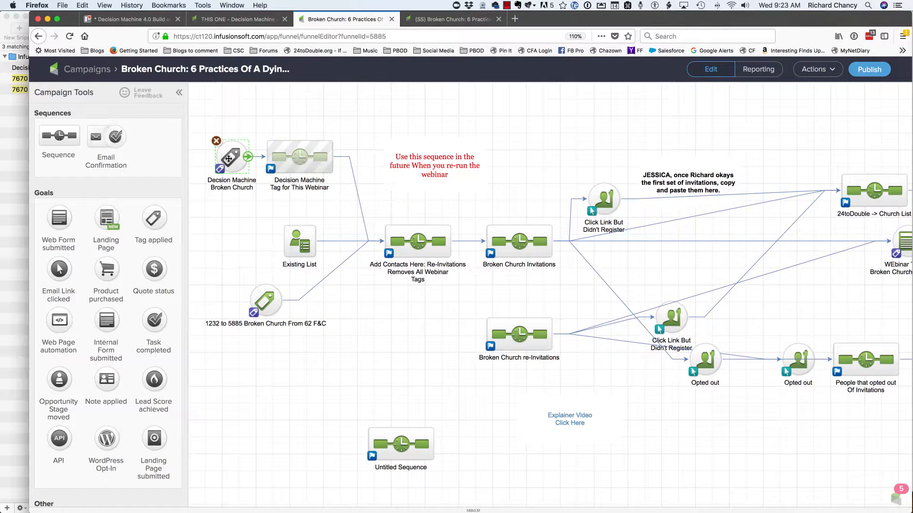
{"action": "double_click", "coordinate": [229, 159]}
{"action": "left_click", "coordinate": [400, 290]}
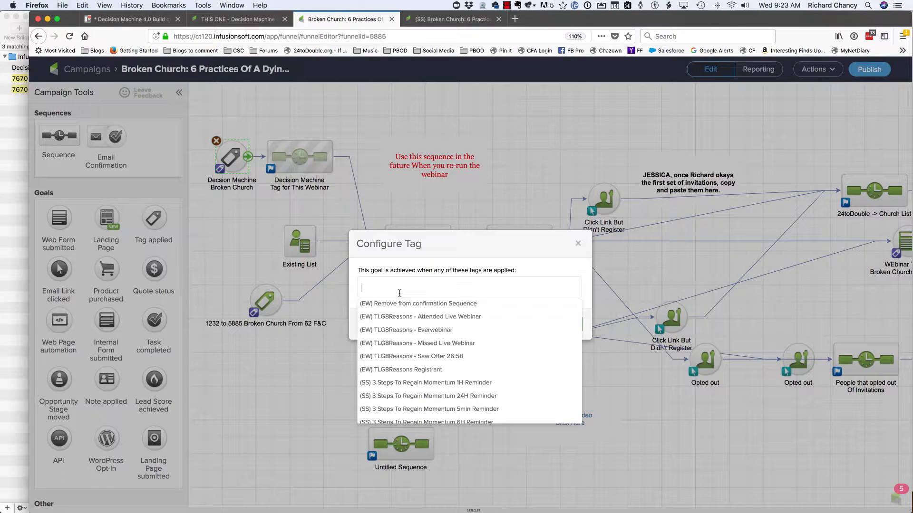
{"action": "type", "text": "=in"}
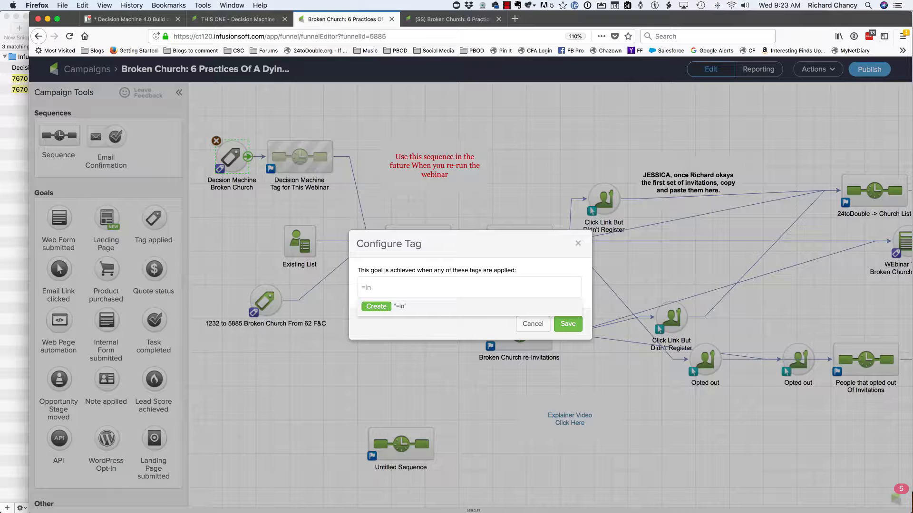
{"action": "type", "text": "v"}
{"action": "key", "text": "BackSpace"}
{"action": "key", "text": "BackSpace"}
{"action": "key", "text": "BackSpace"}
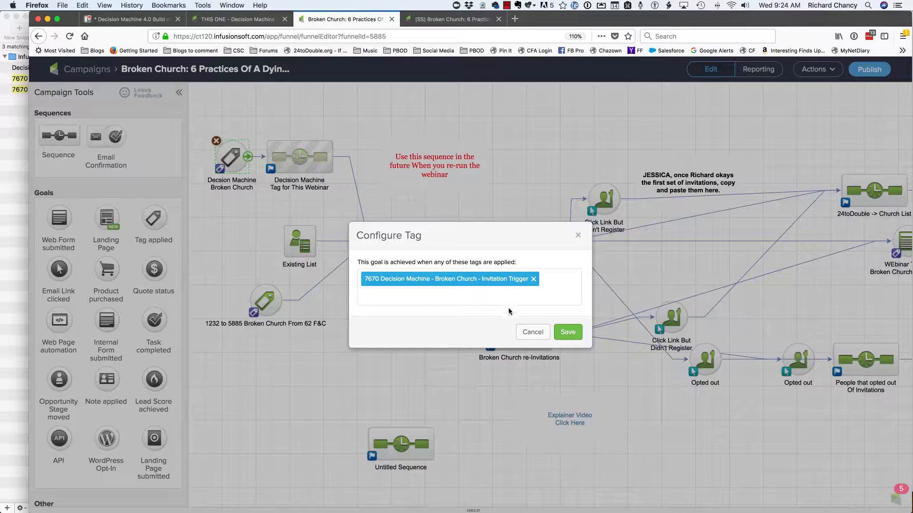
{"action": "left_click", "coordinate": [561, 332]}
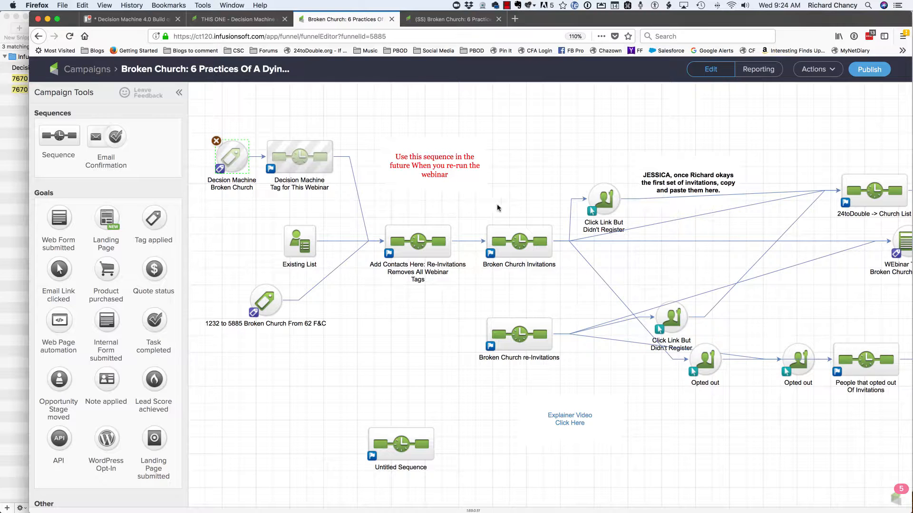
- Check the contents of the Add Contacts Here: Re-Invitations sequence and return to the campaign canvas
{"action": "double_click", "coordinate": [430, 241]}
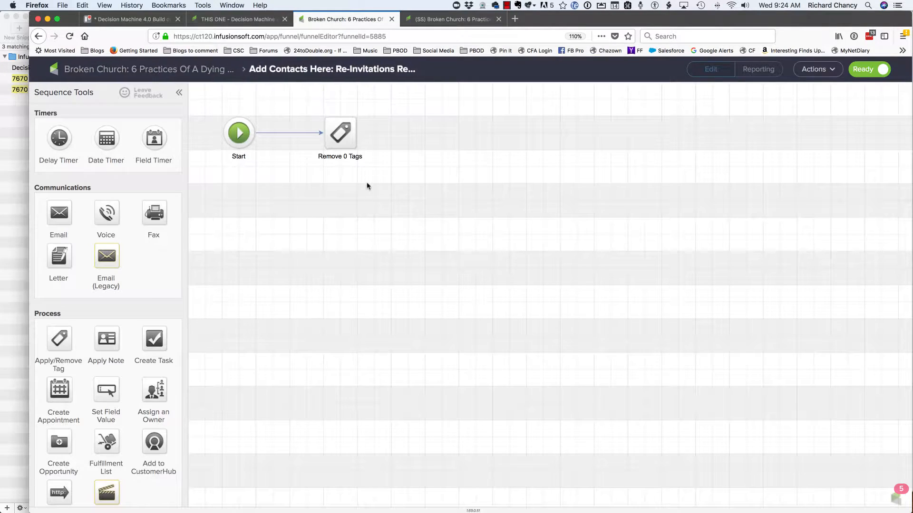
{"action": "left_click", "coordinate": [132, 73]}
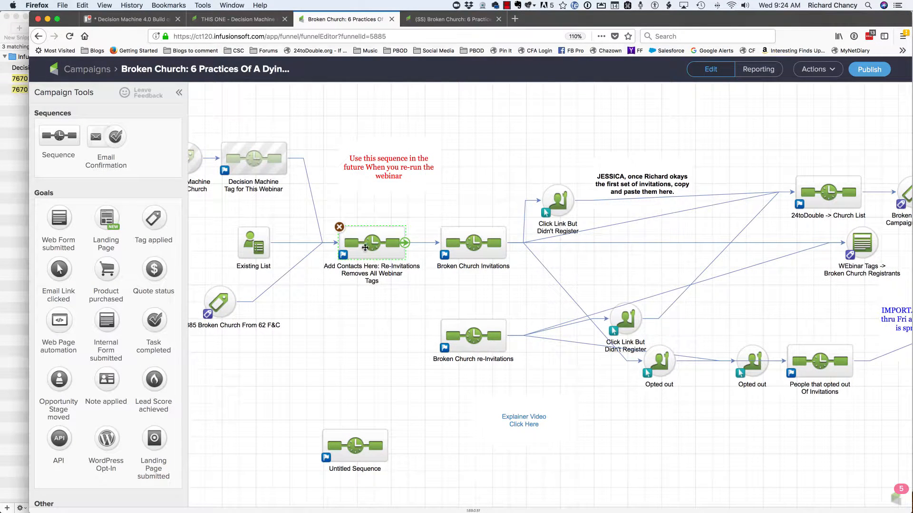
{"action": "double_click", "coordinate": [395, 240]}
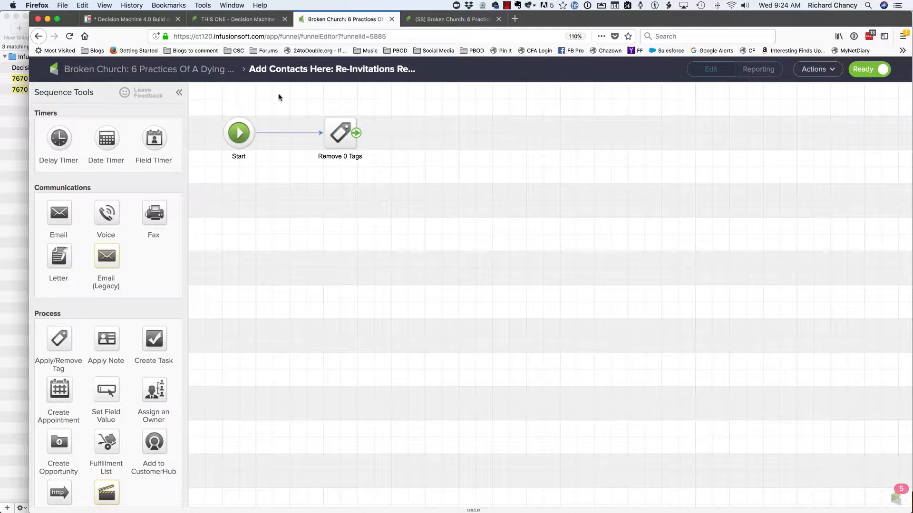
{"action": "left_click", "coordinate": [118, 71]}
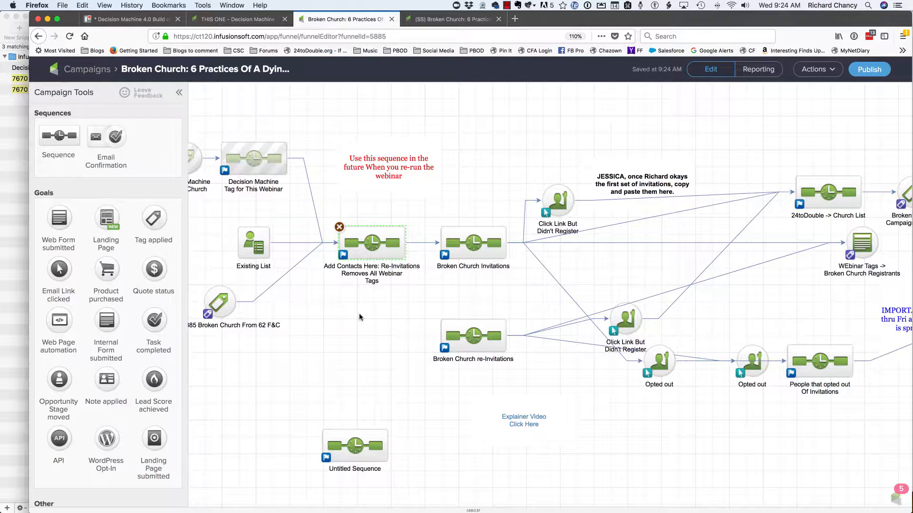
- In the Broken Church Invitations sequence, delete the connection between the first Sunday 7:00 AM timer and Broken Church Email Inv 1
{"action": "double_click", "coordinate": [468, 246]}
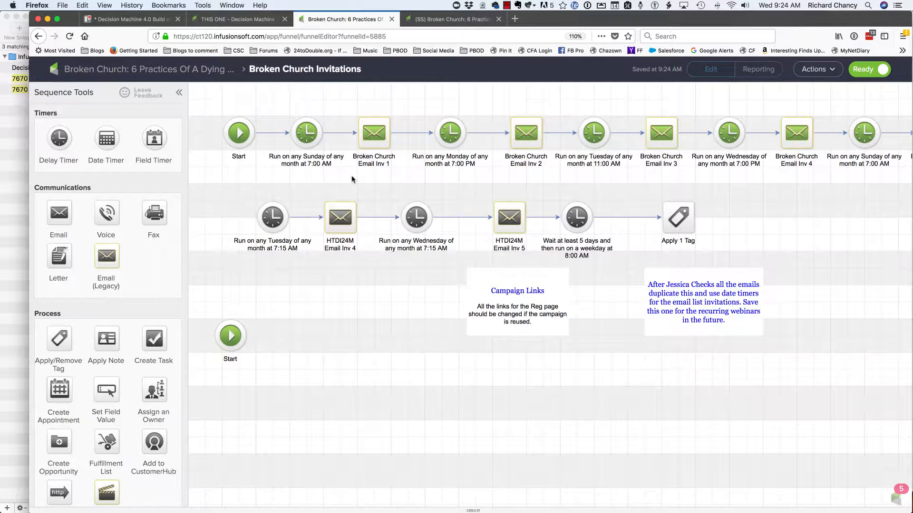
{"action": "left_click", "coordinate": [335, 133]}
{"action": "key", "text": "Delete"}
- Move the HTDI24M emails, their timers, the Apply 1 Tag step and both notes down below the lower Start
{"action": "key", "text": "super+minus"}
{"action": "key", "text": "super+minus"}
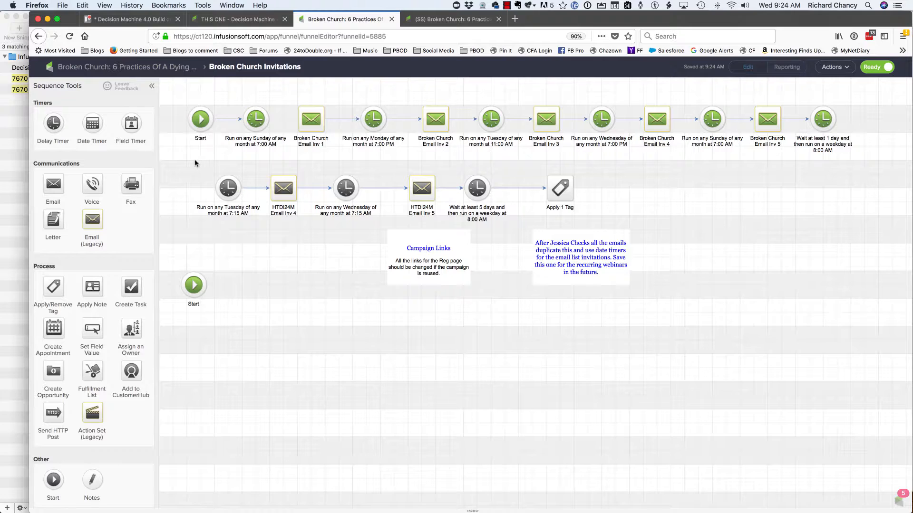
{"action": "left_click_drag", "start_coordinate": [195, 161], "coordinate": [852, 412]}
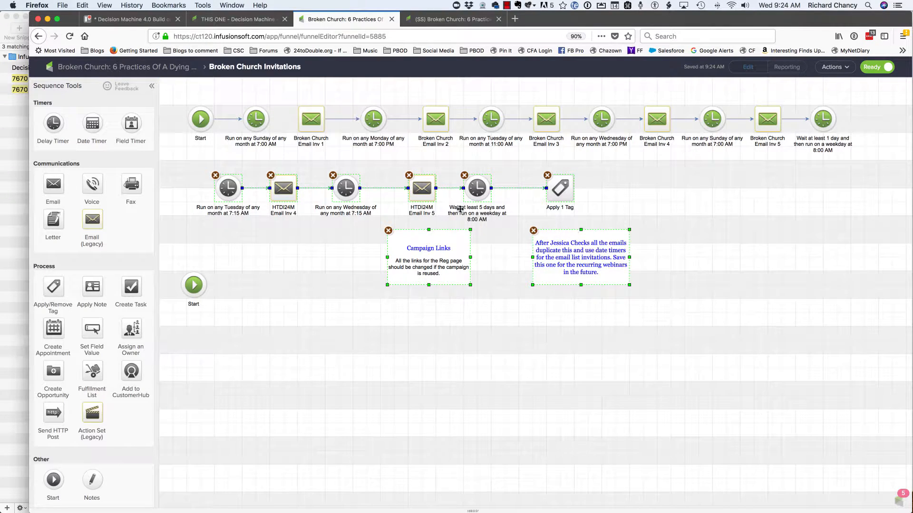
{"action": "left_click_drag", "start_coordinate": [428, 202], "coordinate": [480, 354]}
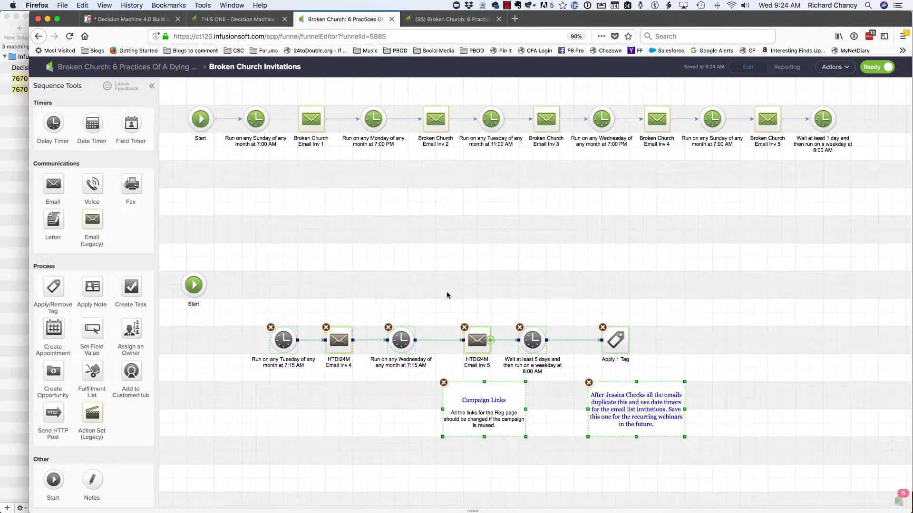
{"action": "left_click", "coordinate": [341, 227]}
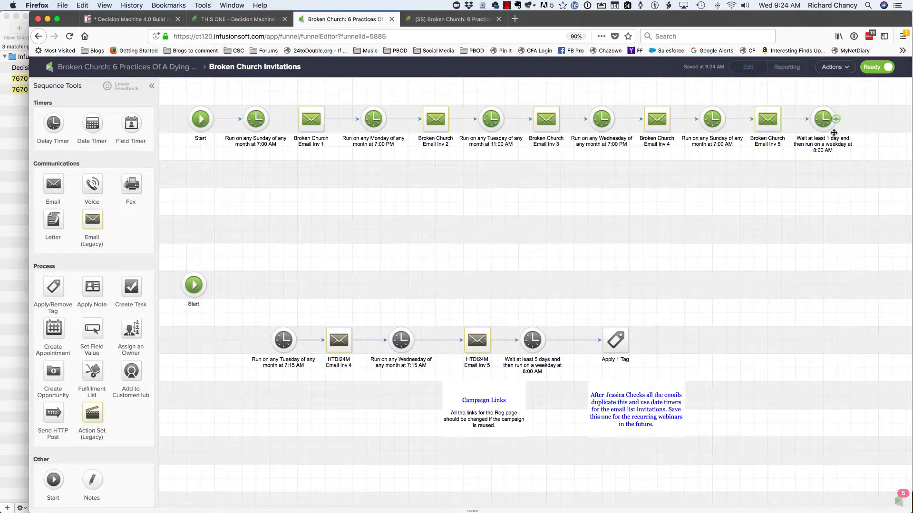
- Move Broken Church Email Inv 3 and everything after it to a second row, and shift Email Inv 1 through the Tuesday timer away from the first timer
{"action": "left_click_drag", "start_coordinate": [527, 83], "coordinate": [367, 230]}
{"action": "left_click_drag", "start_coordinate": [275, 80], "coordinate": [526, 171]}
{"action": "left_click_drag", "start_coordinate": [492, 124], "coordinate": [569, 126]}
{"action": "left_click", "coordinate": [481, 166]}
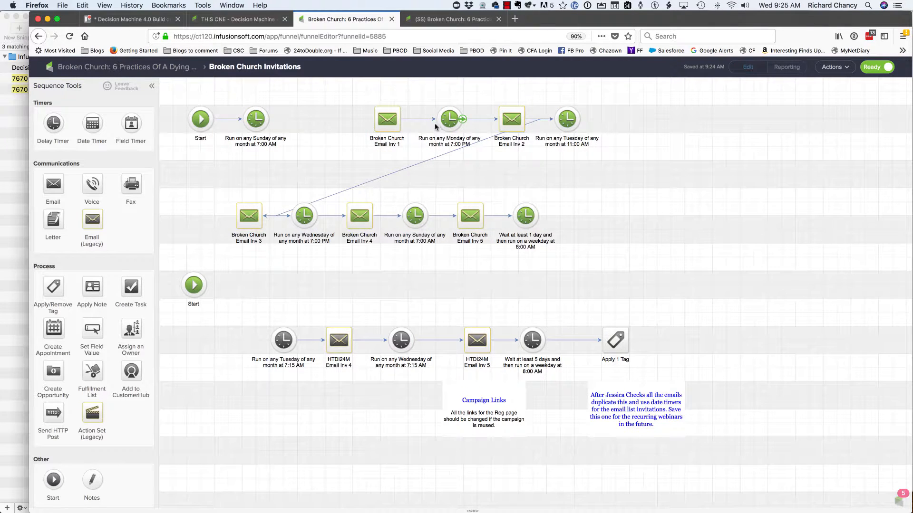
- Delete the connection from the Monday 7:00 PM timer to Broken Church Email Inv 2, and shift Email Inv 1 and that timer closer to the Sunday timer
{"action": "left_click", "coordinate": [476, 121]}
{"action": "key", "text": "BackSpace"}
{"action": "left_click_drag", "start_coordinate": [458, 129], "coordinate": [326, 83]}
{"action": "left_click_drag", "start_coordinate": [425, 126], "coordinate": [390, 126]}
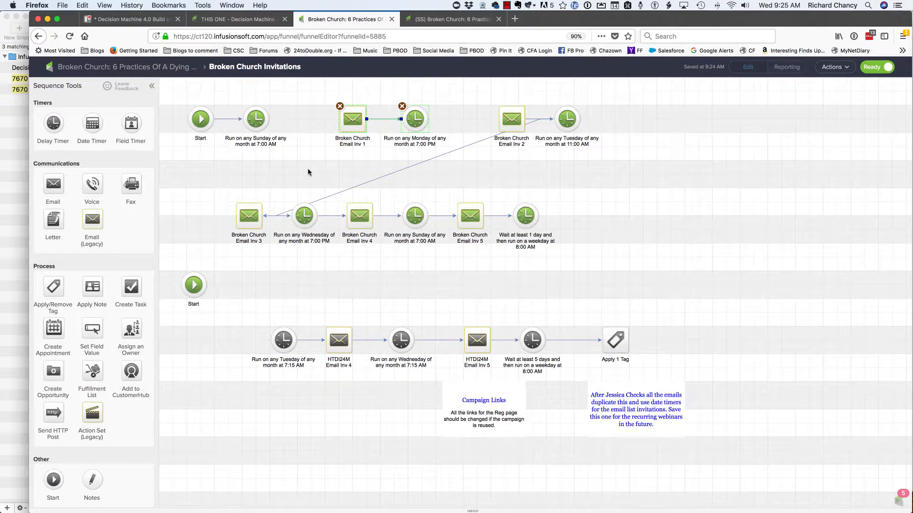
- Add a tag step between the Sunday 7:00 AM timer and Email Inv 1 that applies "7670 (SS) - Broken Church - Invitation Sequence"
{"action": "left_click_drag", "start_coordinate": [54, 285], "coordinate": [296, 110]}
{"action": "double_click", "coordinate": [297, 115]}
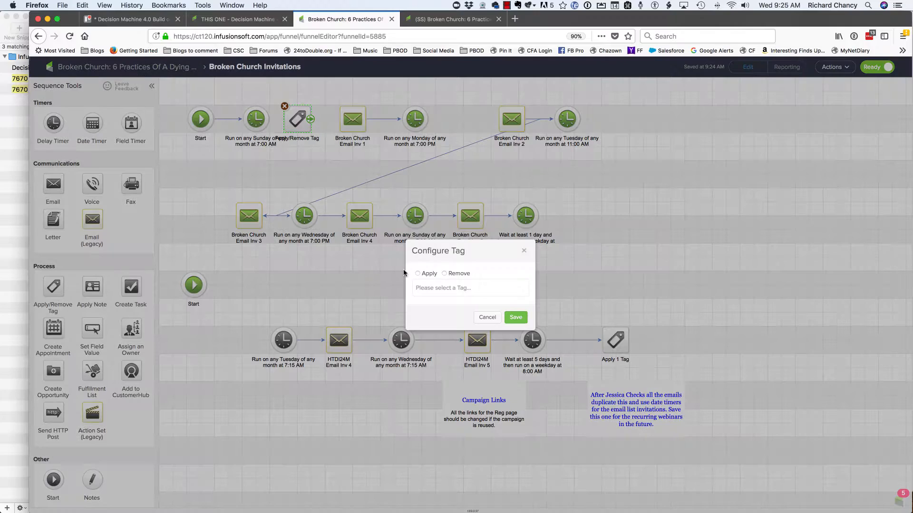
{"action": "left_click", "coordinate": [432, 289]}
{"action": "type", "text": "inv"}
{"action": "key", "text": "BackSpace"}
{"action": "key", "text": "BackSpace"}
{"action": "key", "text": "BackSpace"}
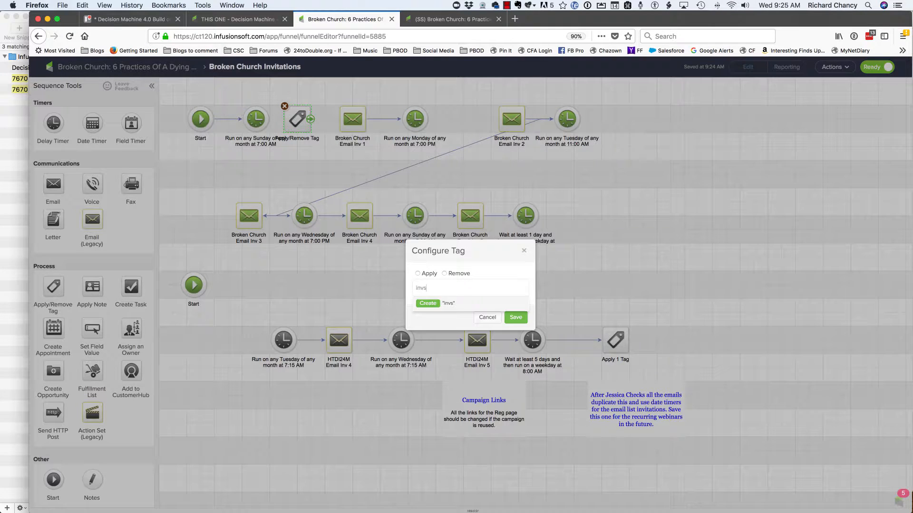
{"action": "type", "text": "Invitation Sequence"}
{"action": "key", "text": "Down"}
{"action": "key", "text": "Down"}
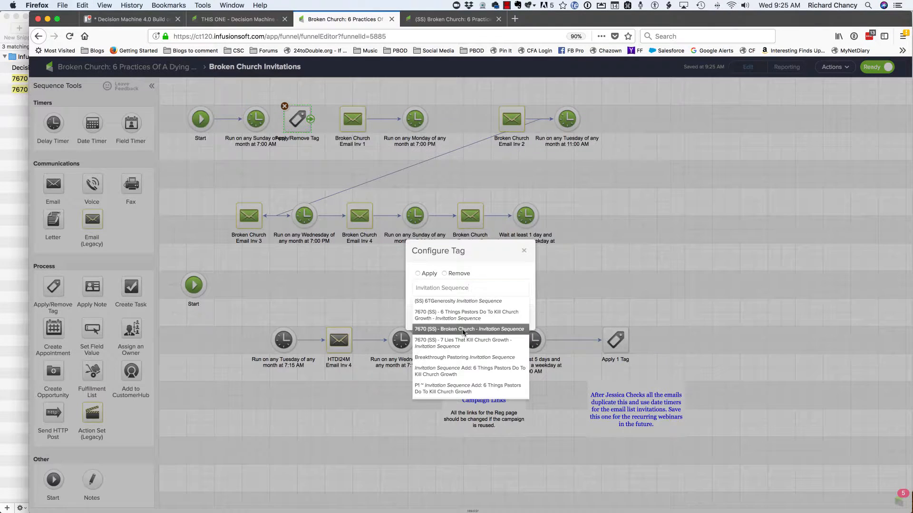
{"action": "key", "text": "Return"}
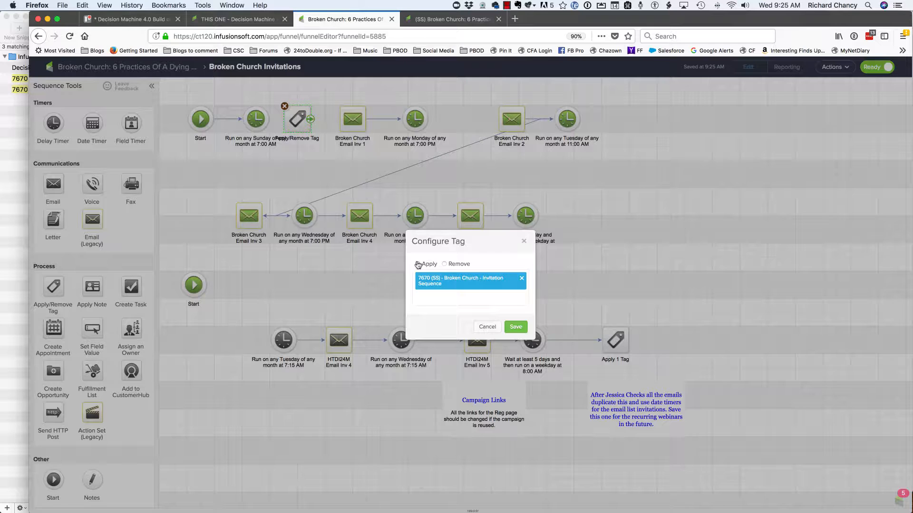
{"action": "left_click", "coordinate": [515, 328]}
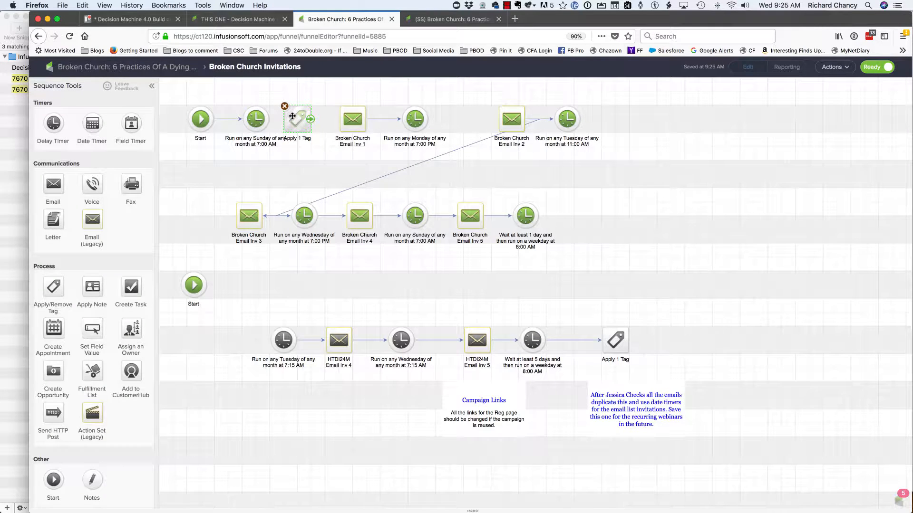
- Copy the new tag step to between the Monday timer and Email Inv 2, and set the copy to remove the tag
{"action": "left_click_drag", "start_coordinate": [293, 116], "coordinate": [461, 124]}
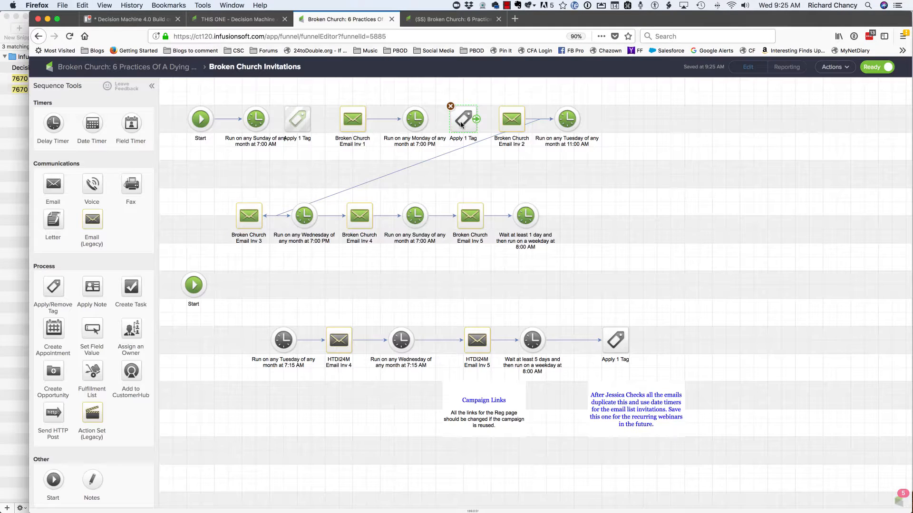
{"action": "double_click", "coordinate": [461, 124]}
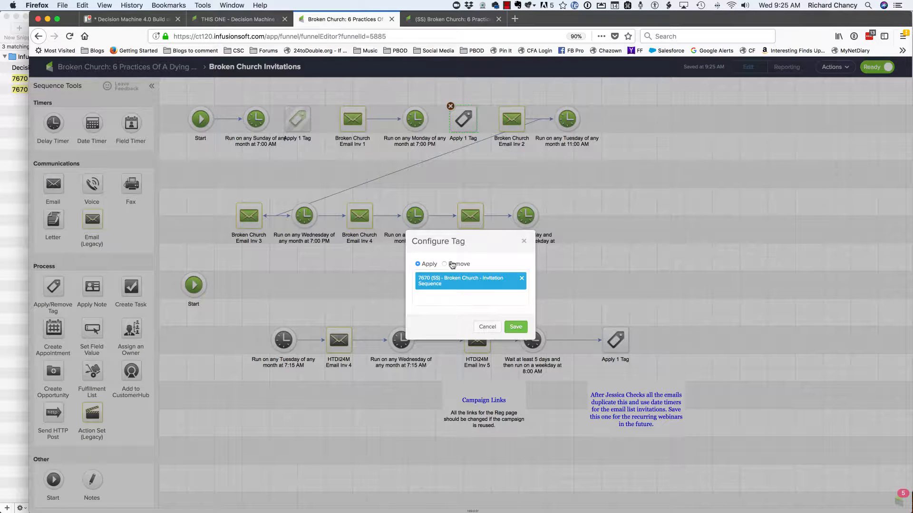
{"action": "left_click", "coordinate": [445, 264]}
{"action": "left_click", "coordinate": [515, 327]}
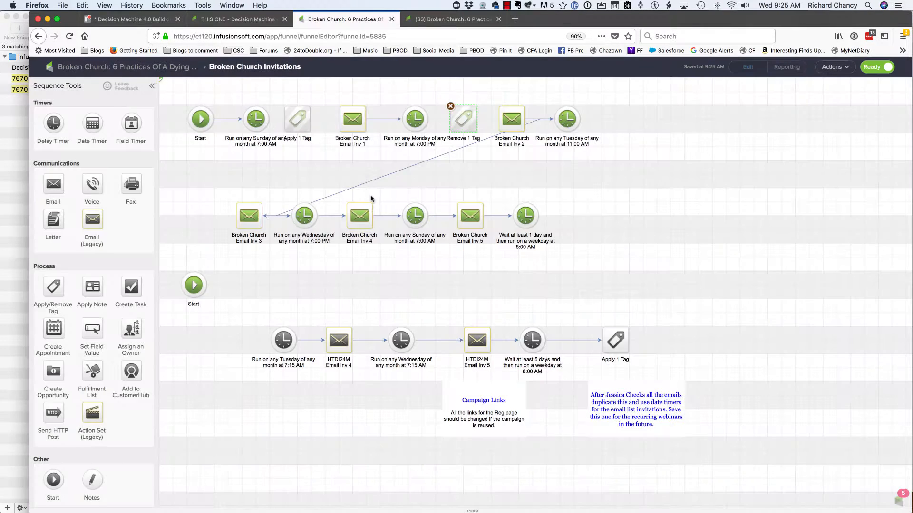
- Connect the first Sunday timer through Apply 1 Tag to Email Inv 1, and the Monday timer through Remove 1 Tag to Email Inv 2
{"action": "left_click_drag", "start_coordinate": [270, 120], "coordinate": [297, 119]}
{"action": "left_click_drag", "start_coordinate": [297, 119], "coordinate": [349, 122]}
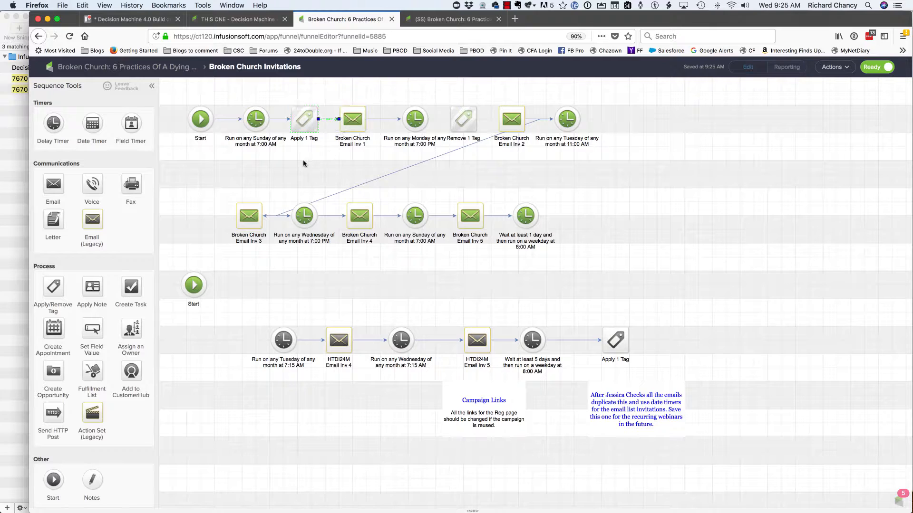
{"action": "left_click", "coordinate": [303, 163]}
{"action": "left_click_drag", "start_coordinate": [427, 121], "coordinate": [464, 118]}
{"action": "left_click_drag", "start_coordinate": [476, 122], "coordinate": [519, 119]}
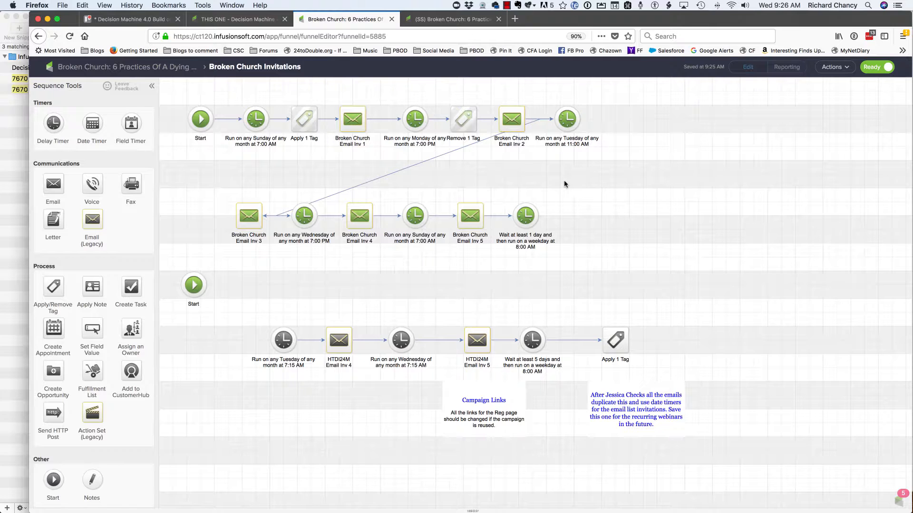
- Return to the Broken Church campaign overview and look inside the 24toDouble -> Church List sequence
{"action": "left_click", "coordinate": [110, 70]}
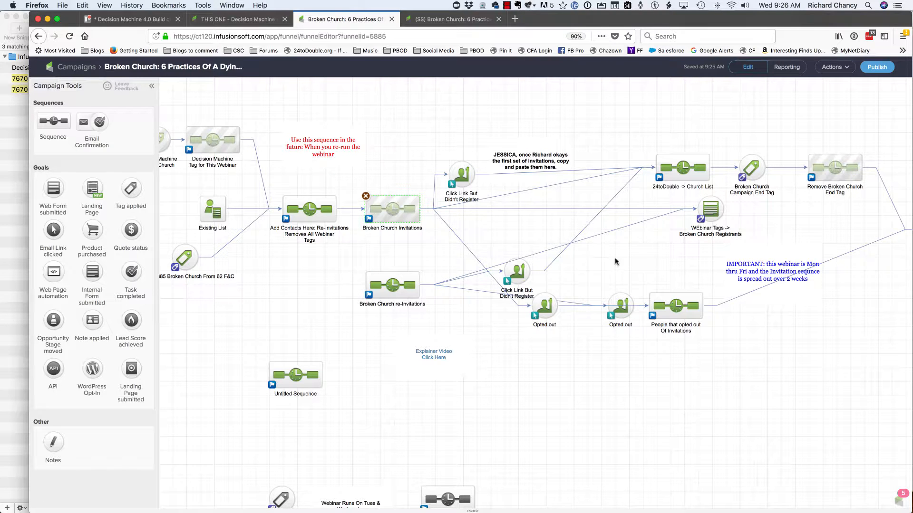
{"action": "double_click", "coordinate": [673, 170]}
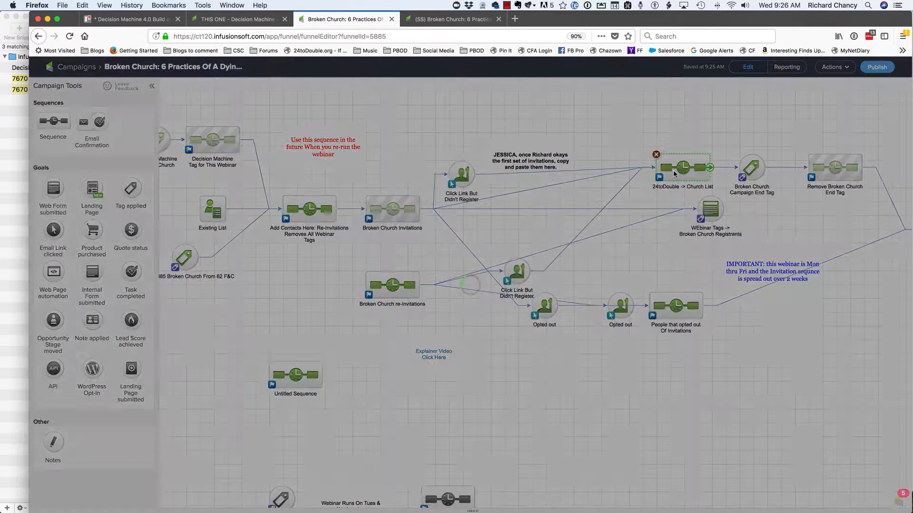
{"action": "left_click", "coordinate": [150, 68]}
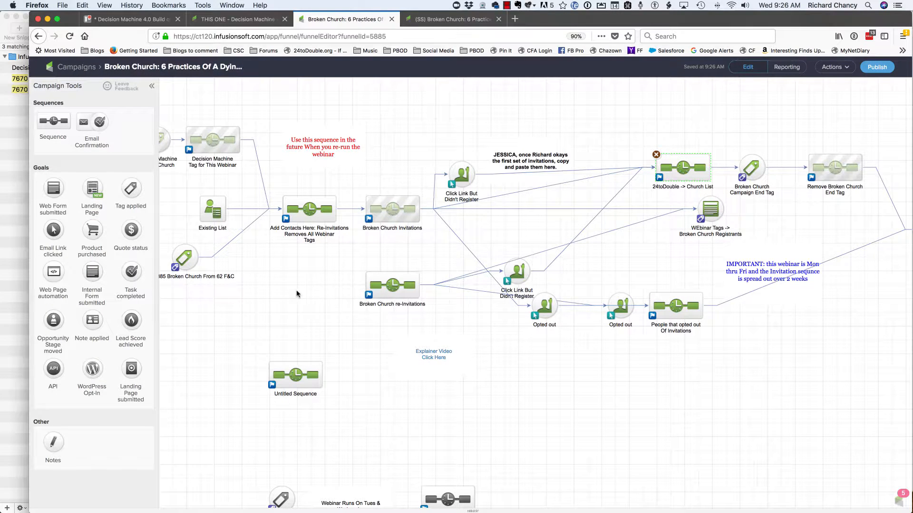
- Add a tag step after Remove 0 Tags in the Add Contacts Here sequence that applies "Webinar In Process", and return to the campaign overview
{"action": "double_click", "coordinate": [312, 216]}
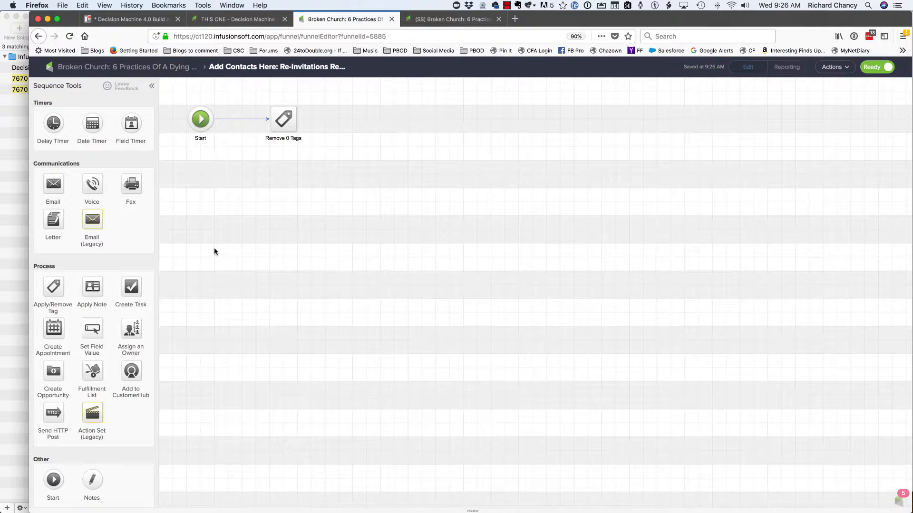
{"action": "left_click_drag", "start_coordinate": [57, 288], "coordinate": [339, 117]}
{"action": "double_click", "coordinate": [339, 119]}
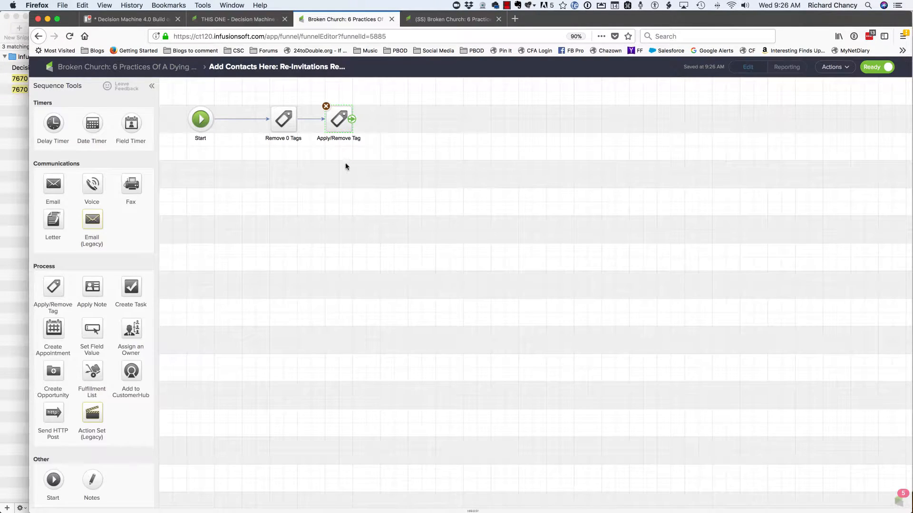
{"action": "left_click", "coordinate": [441, 290]}
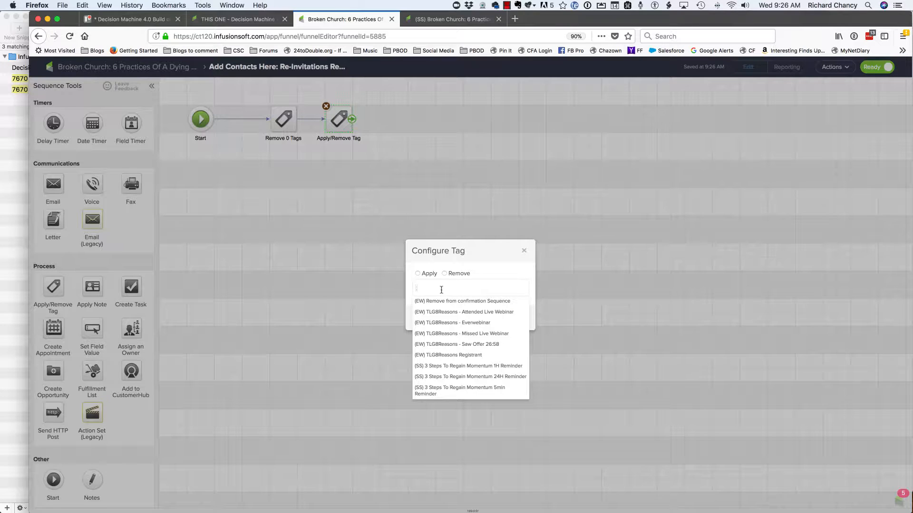
{"action": "type", "text": "webinar in process"}
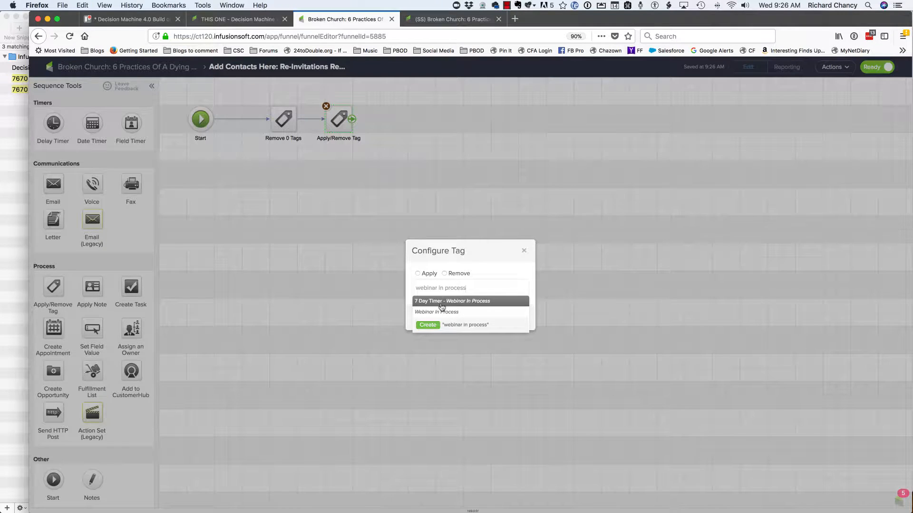
{"action": "left_click", "coordinate": [442, 312]}
{"action": "left_click", "coordinate": [521, 330]}
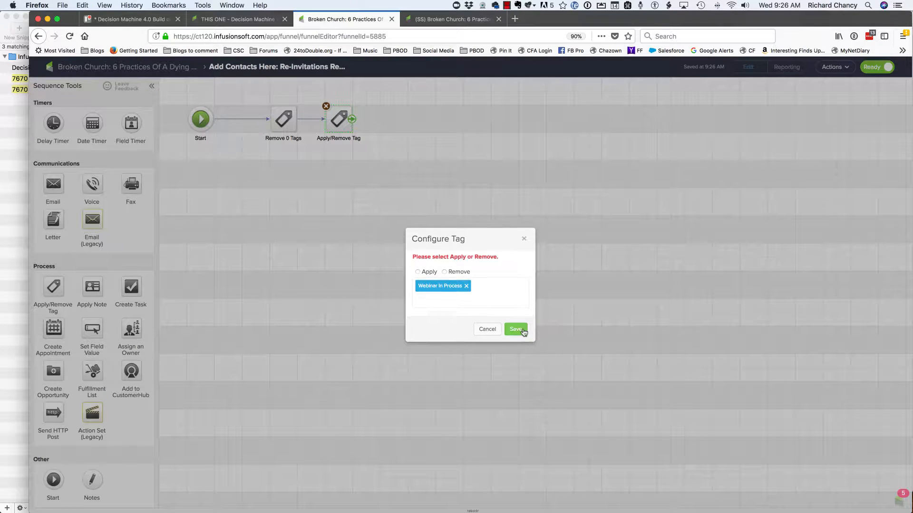
{"action": "left_click", "coordinate": [418, 272]}
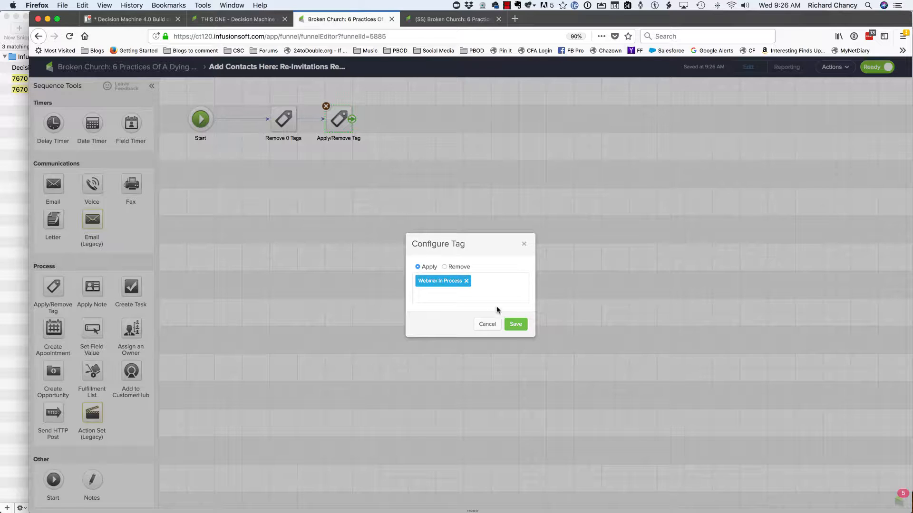
{"action": "left_click", "coordinate": [515, 324]}
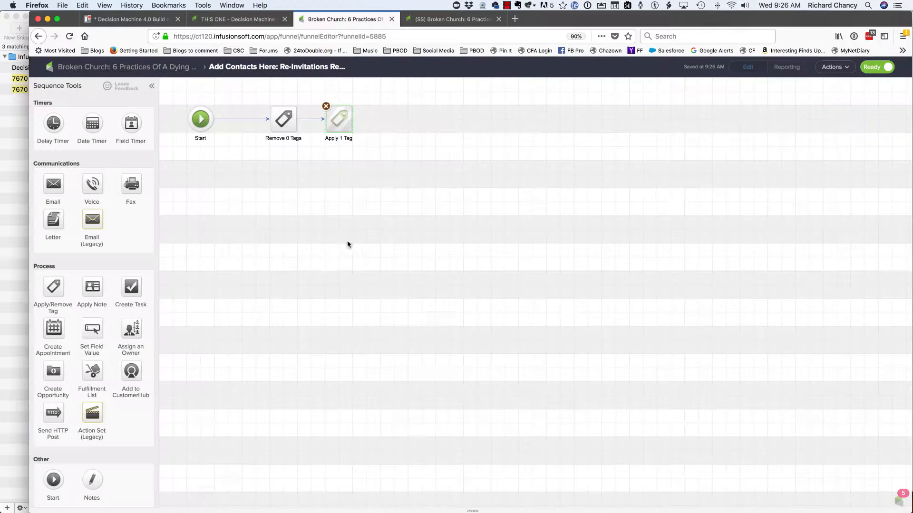
{"action": "left_click", "coordinate": [147, 67]}
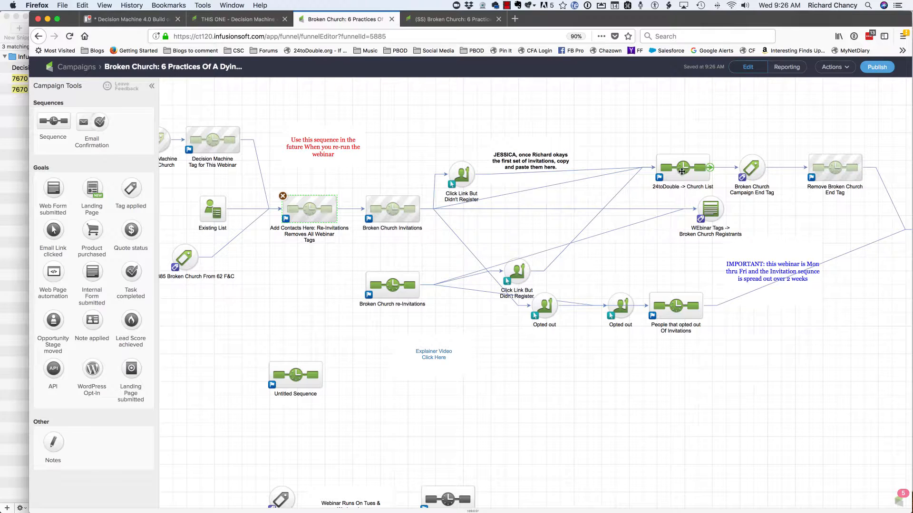
- Check which tags the two Apply 1 Tag steps in the 24toDouble -> Church List sequence apply
{"action": "double_click", "coordinate": [682, 171]}
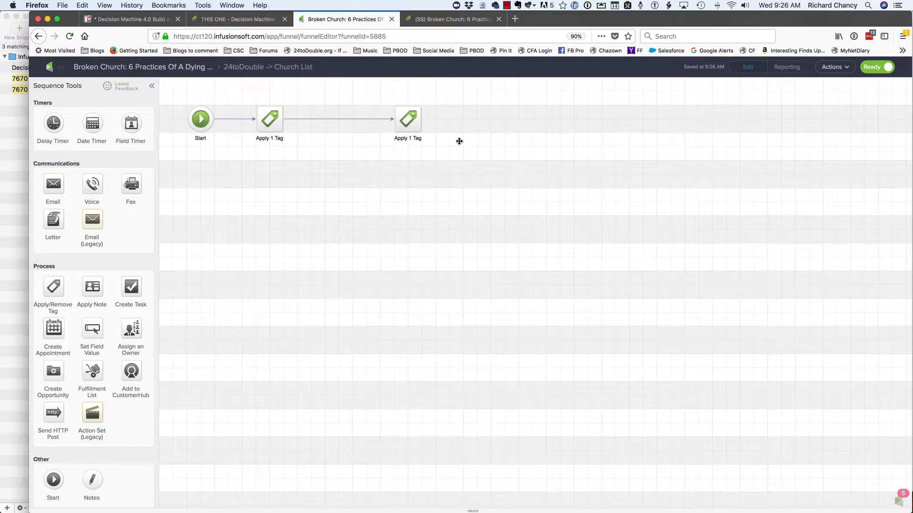
{"action": "left_click", "coordinate": [279, 123]}
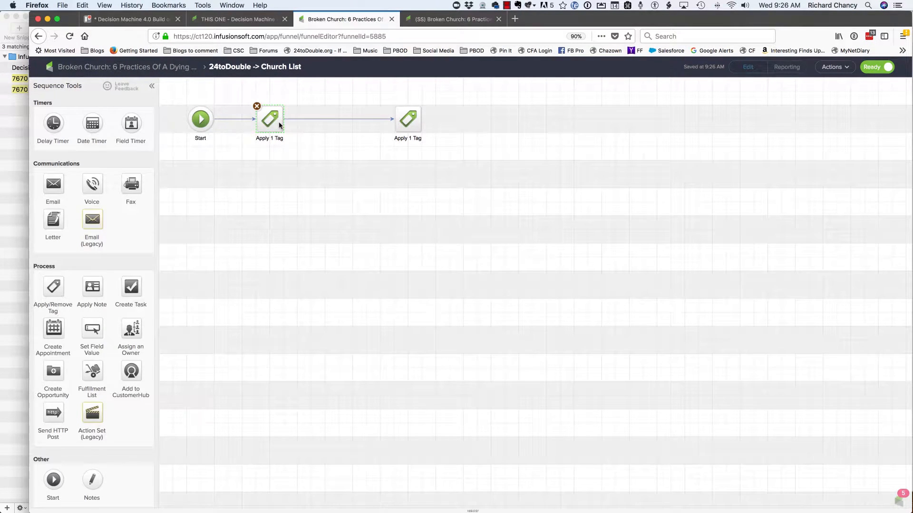
{"action": "double_click", "coordinate": [279, 124]}
{"action": "left_click", "coordinate": [486, 324]}
{"action": "left_click", "coordinate": [408, 120]}
{"action": "double_click", "coordinate": [408, 120]}
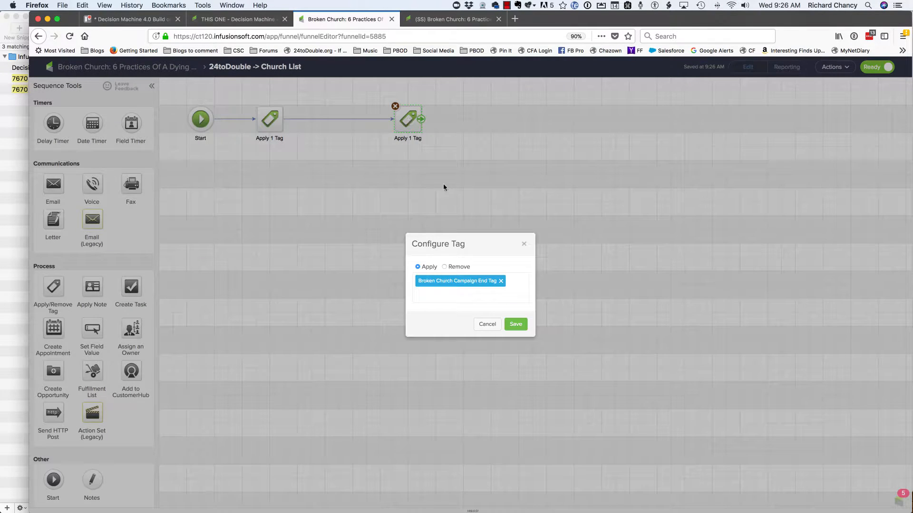
{"action": "left_click", "coordinate": [487, 324]}
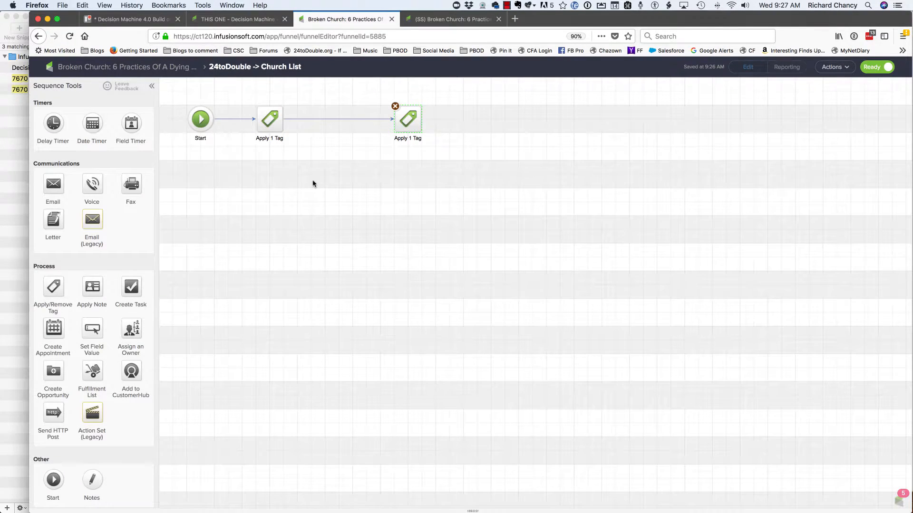
{"action": "left_click", "coordinate": [161, 67]}
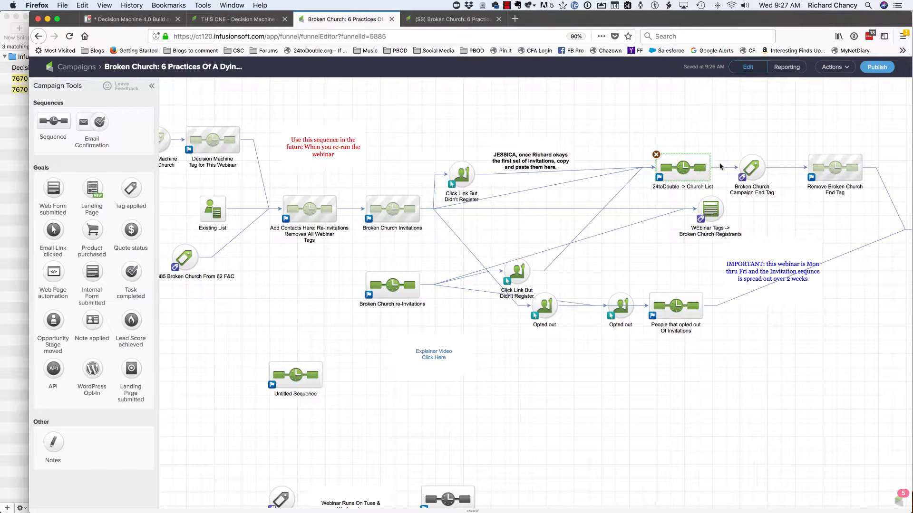
- Add "Webinar In Process" to the tags removed in the Remove Broken Church End Tag sequence, and return to the campaign overview
{"action": "mouse_move", "coordinate": [754, 167]}
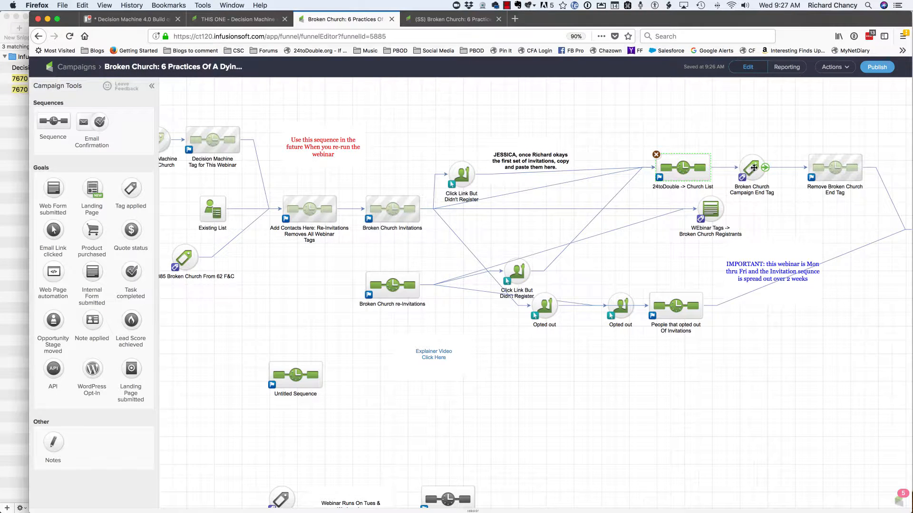
{"action": "double_click", "coordinate": [835, 169]}
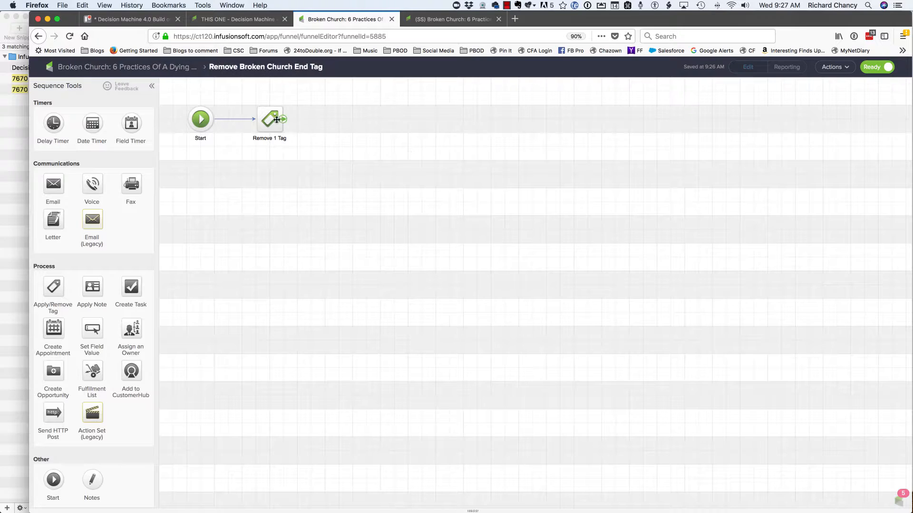
{"action": "left_click", "coordinate": [271, 121]}
{"action": "double_click", "coordinate": [271, 119]}
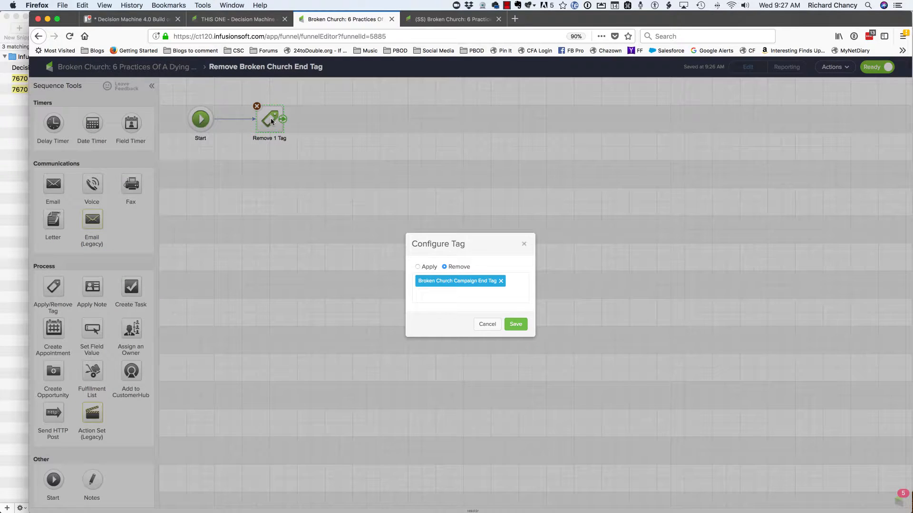
{"action": "left_click", "coordinate": [441, 296]}
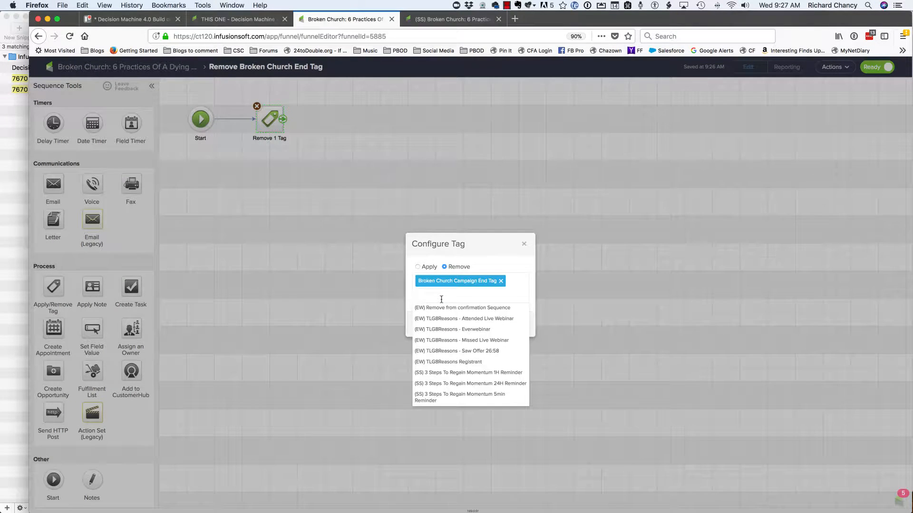
{"action": "type", "text": "webinar in process"}
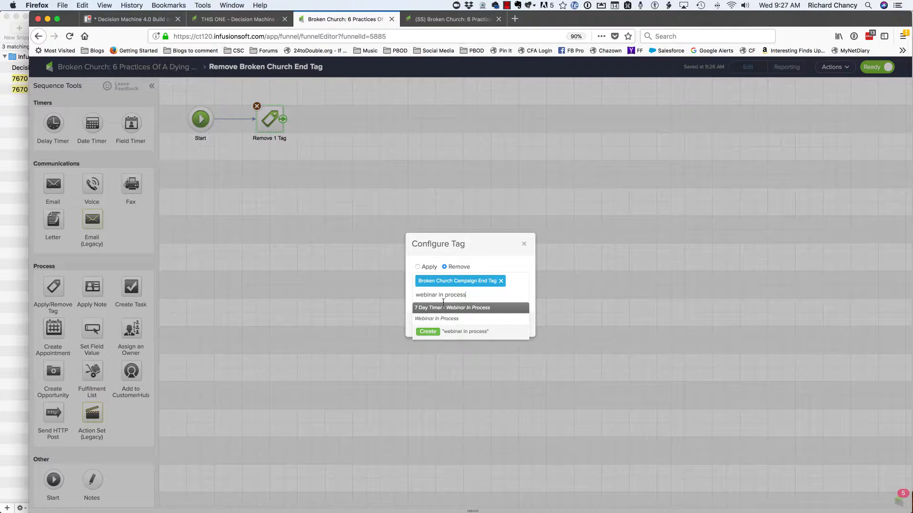
{"action": "left_click", "coordinate": [440, 319]}
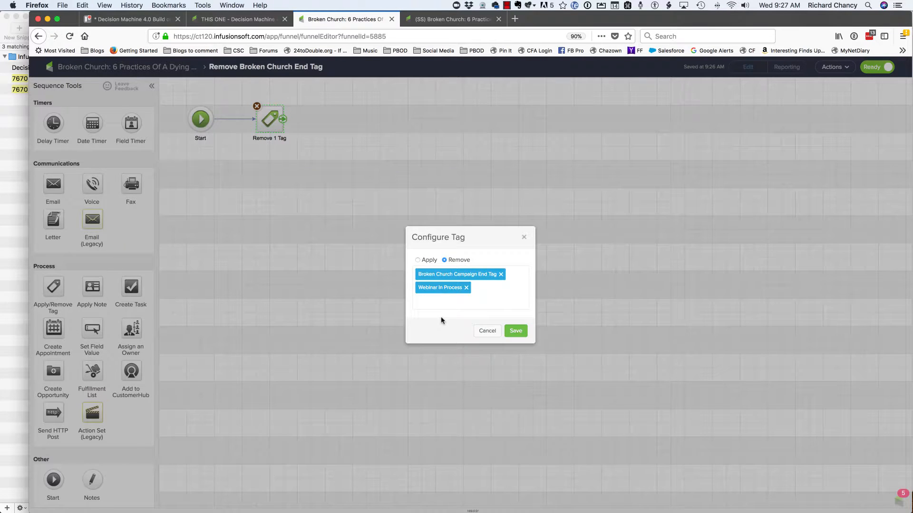
{"action": "left_click", "coordinate": [515, 331]}
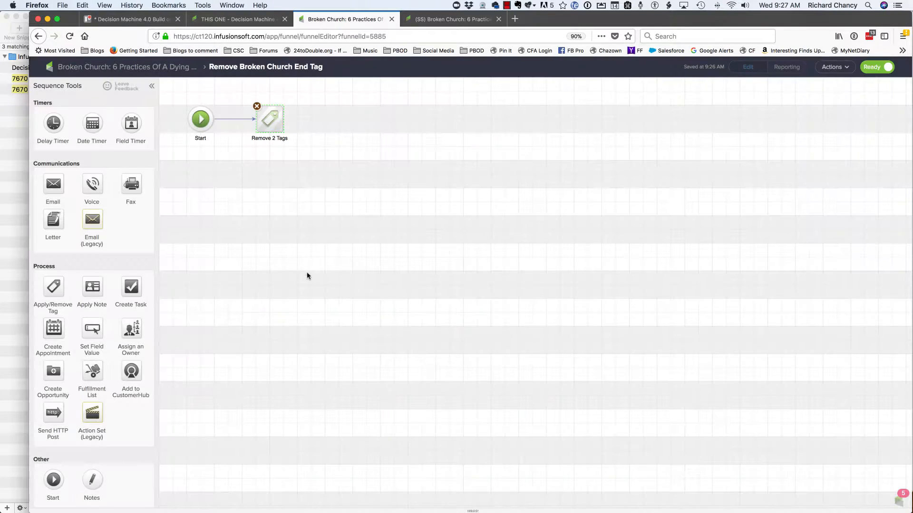
{"action": "left_click", "coordinate": [121, 68]}
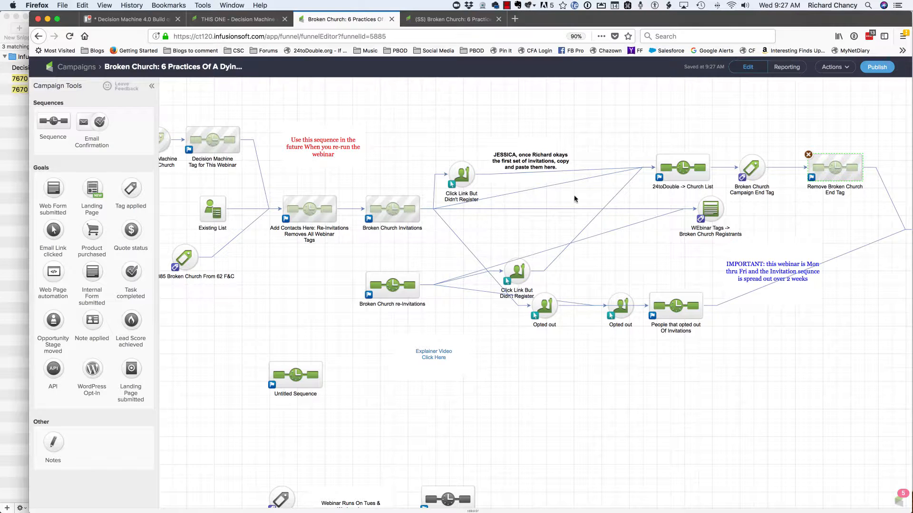
- Review the tags that achieve the WEbinar Tags -> Broken Church Registrants goal
{"action": "left_click", "coordinate": [713, 214]}
{"action": "double_click", "coordinate": [713, 215]}
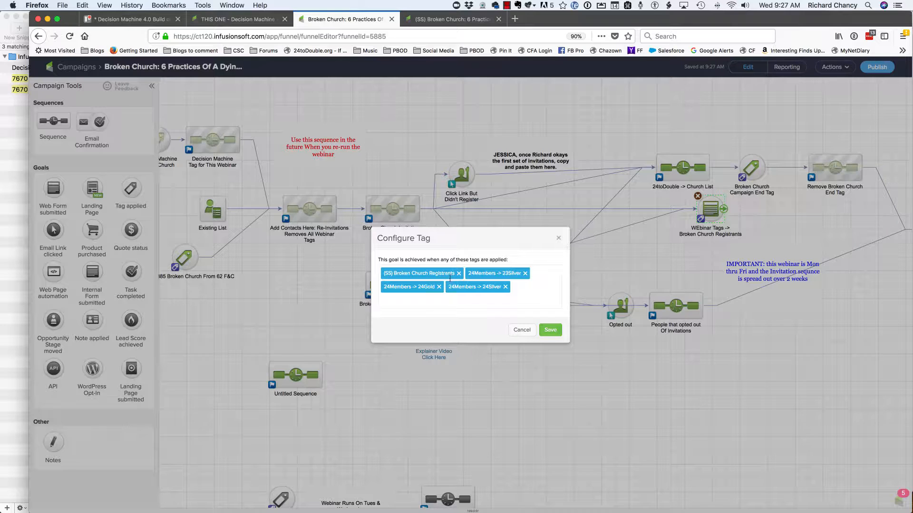
{"action": "left_click", "coordinate": [521, 330]}
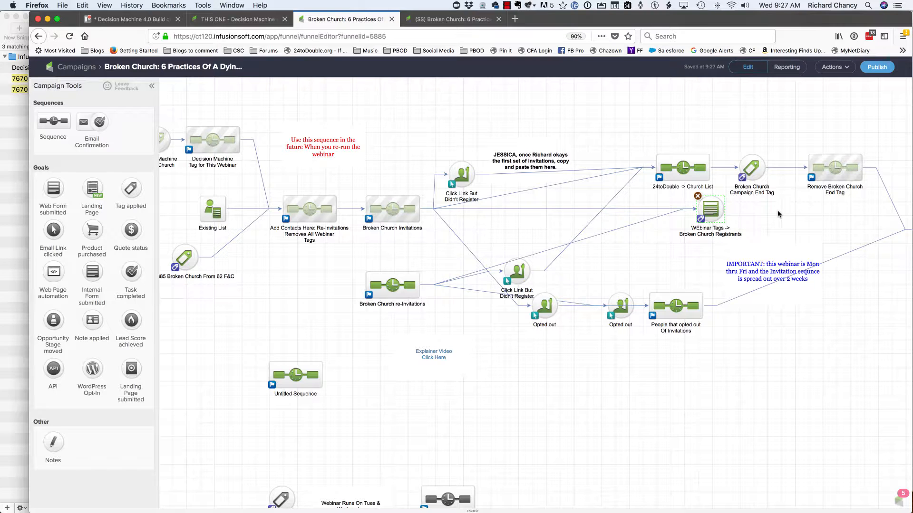
- Add "24toDouble Members Universal Tag 7608" to the tags that achieve the WEbinar Tags -> Broken Church Registrants goal
{"action": "double_click", "coordinate": [713, 207]}
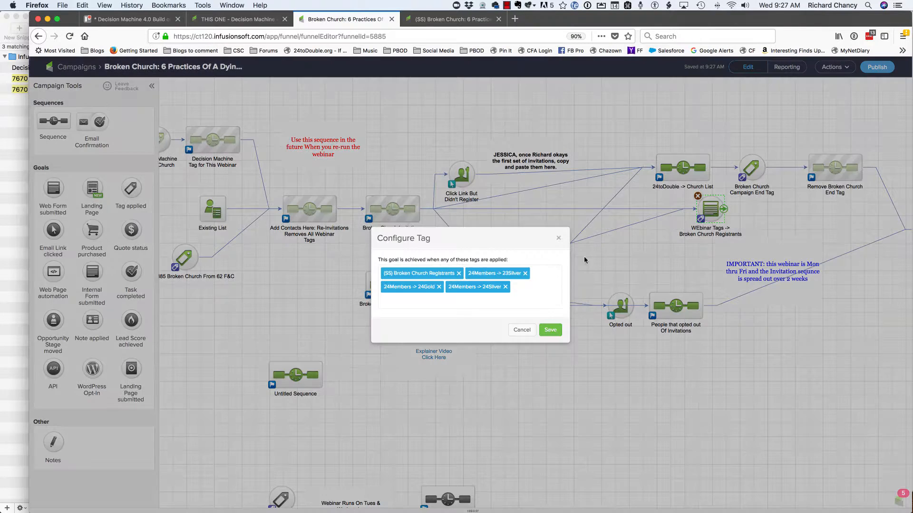
{"action": "left_click", "coordinate": [505, 298]}
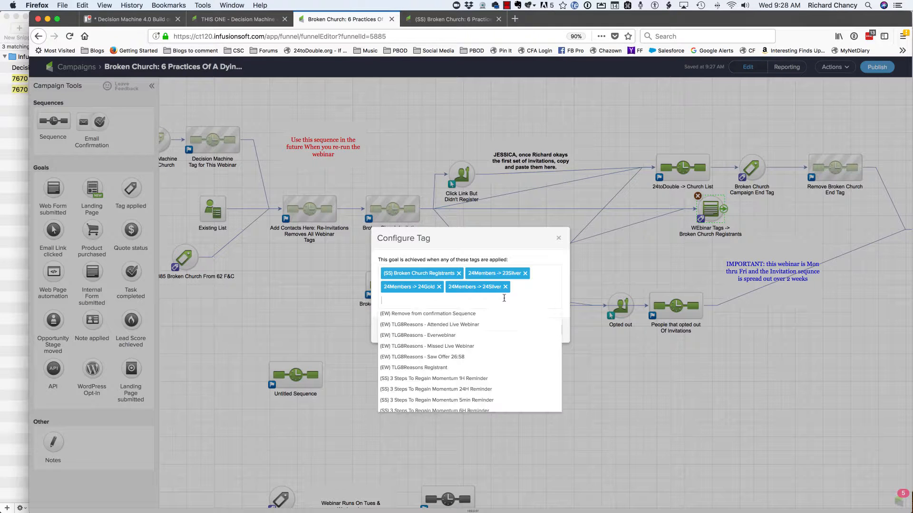
{"action": "type", "text": "24todouble members universal tag"}
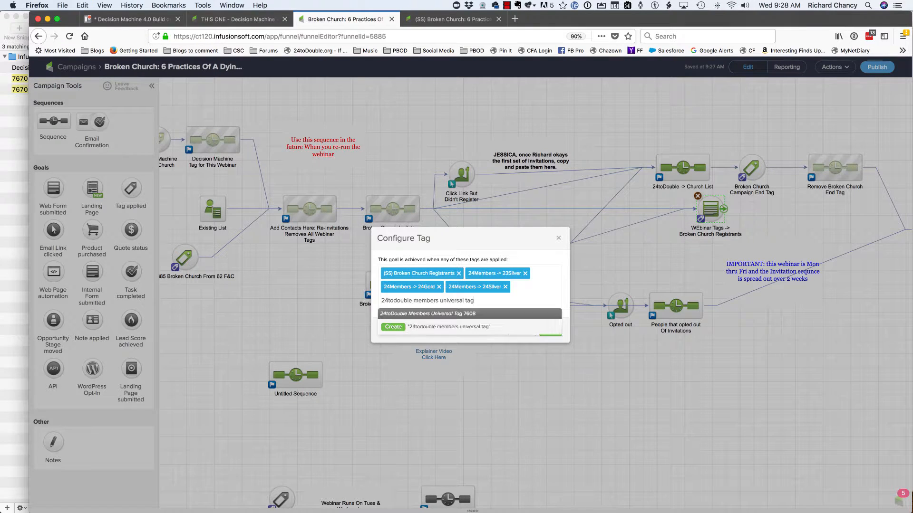
{"action": "left_click", "coordinate": [471, 314]}
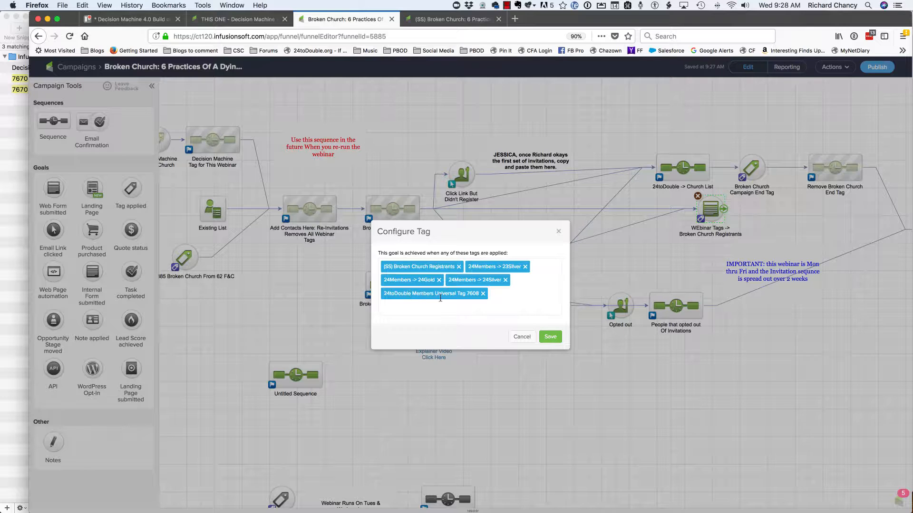
{"action": "left_click", "coordinate": [548, 338]}
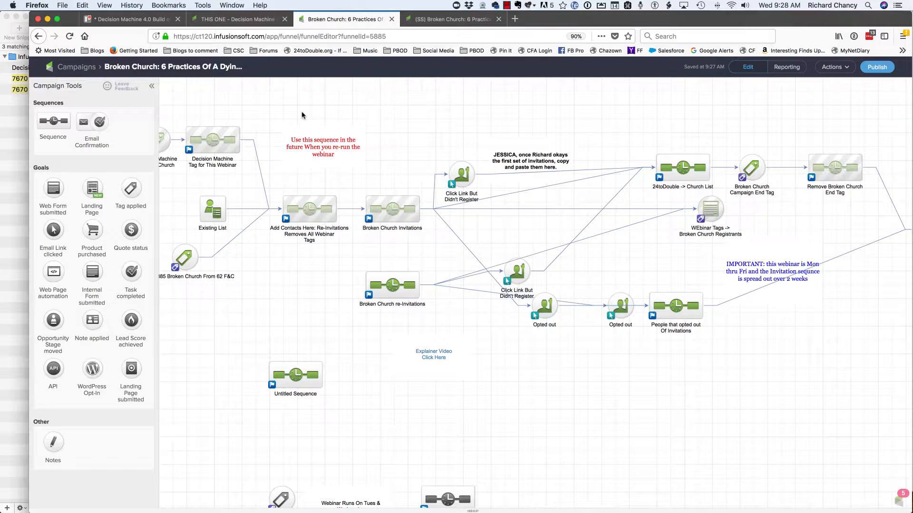
- Switch to the Decision Machine 4.0 Build card in Trello and read the POST REGISTRATION checklist items
{"action": "left_click", "coordinate": [451, 20]}
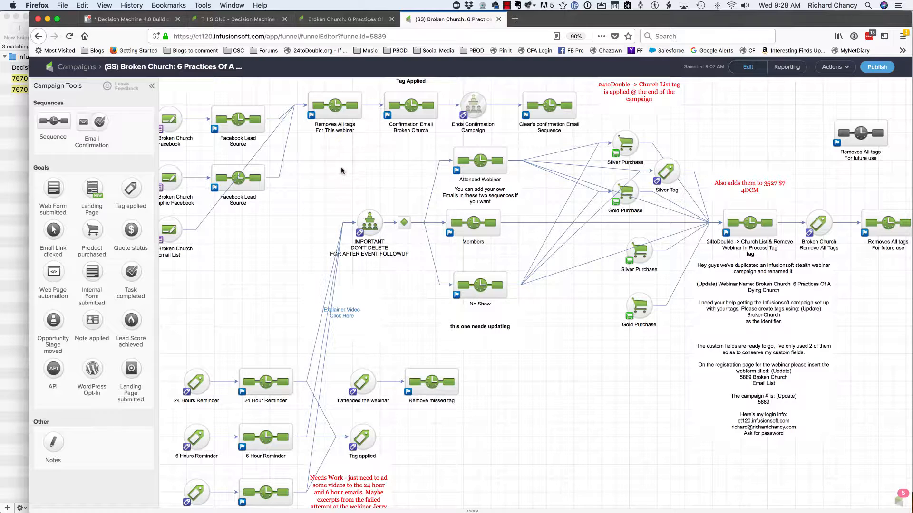
{"action": "left_click", "coordinate": [132, 20]}
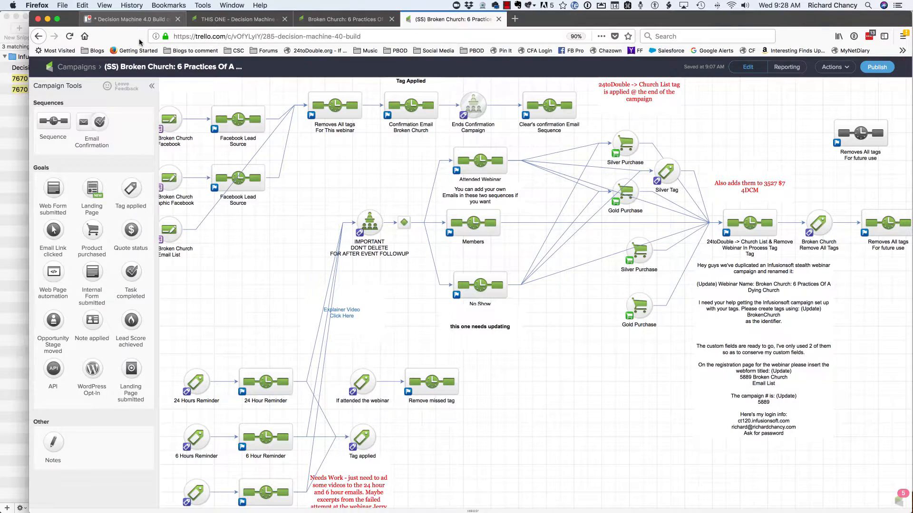
{"action": "scroll", "coordinate": [349, 272], "scroll_direction": "down", "scroll_amount": 10}
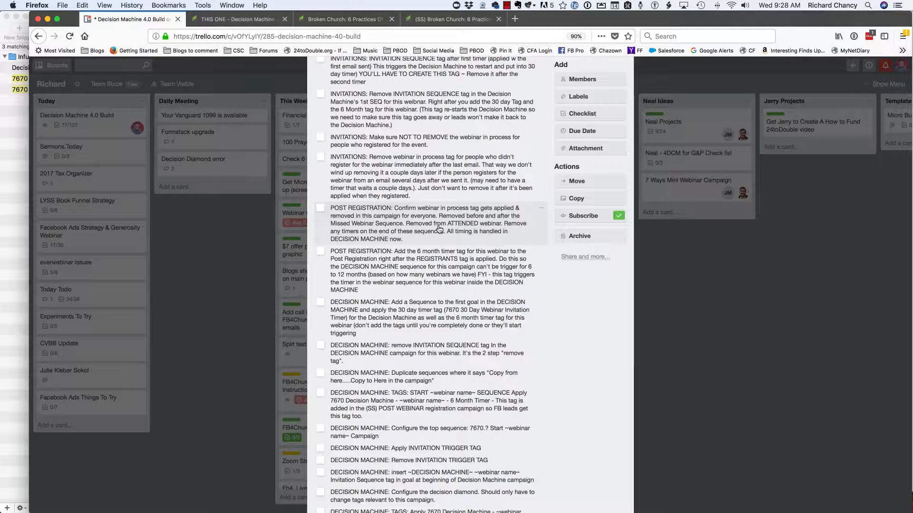
- Review the removed and applied tags in the Removes All tags For This webinar sequence of the (SS) Broken Church campaign
{"action": "left_click", "coordinate": [423, 20]}
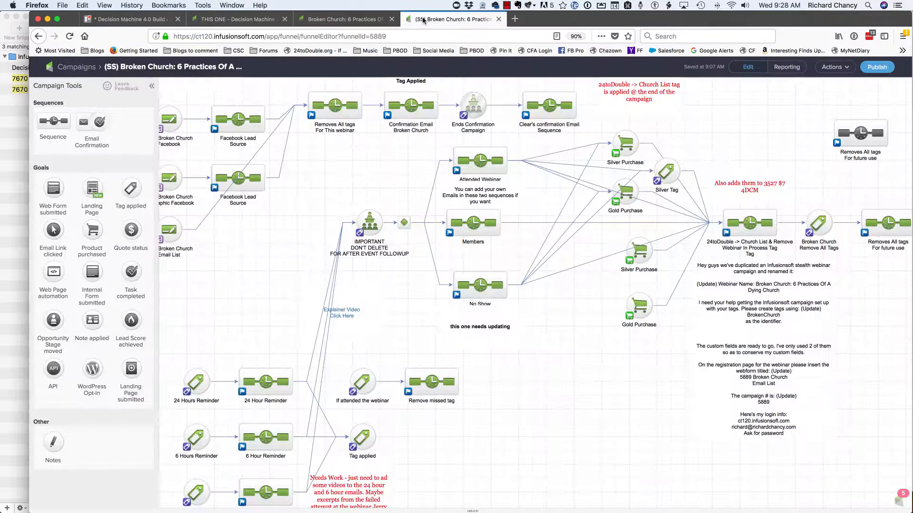
{"action": "double_click", "coordinate": [341, 109]}
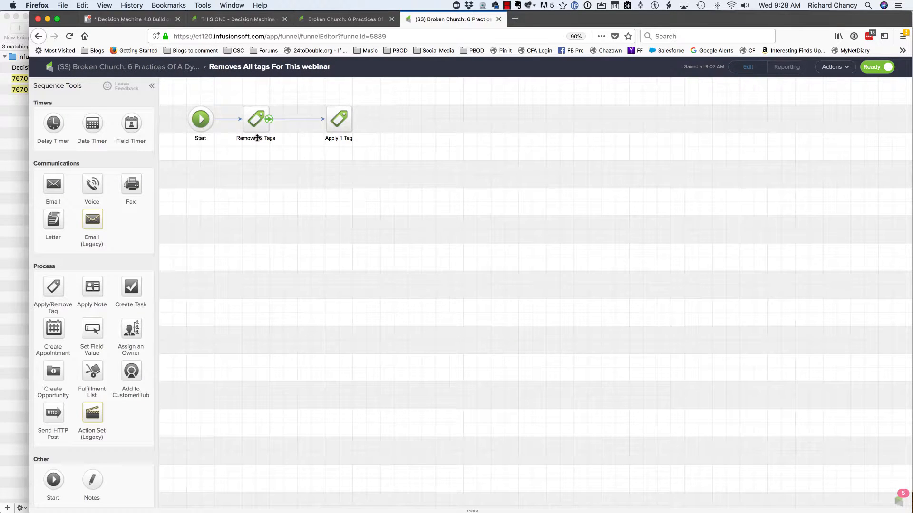
{"action": "left_click", "coordinate": [145, 71]}
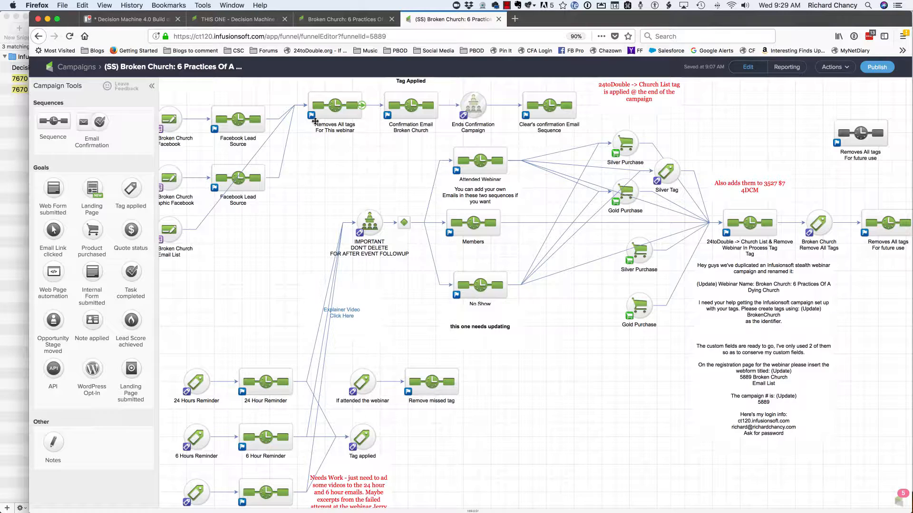
{"action": "double_click", "coordinate": [338, 112]}
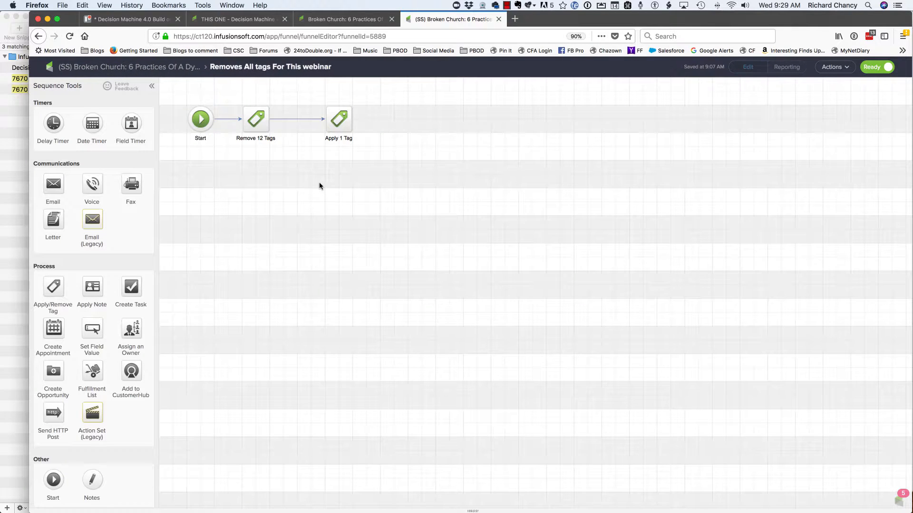
{"action": "double_click", "coordinate": [256, 119]}
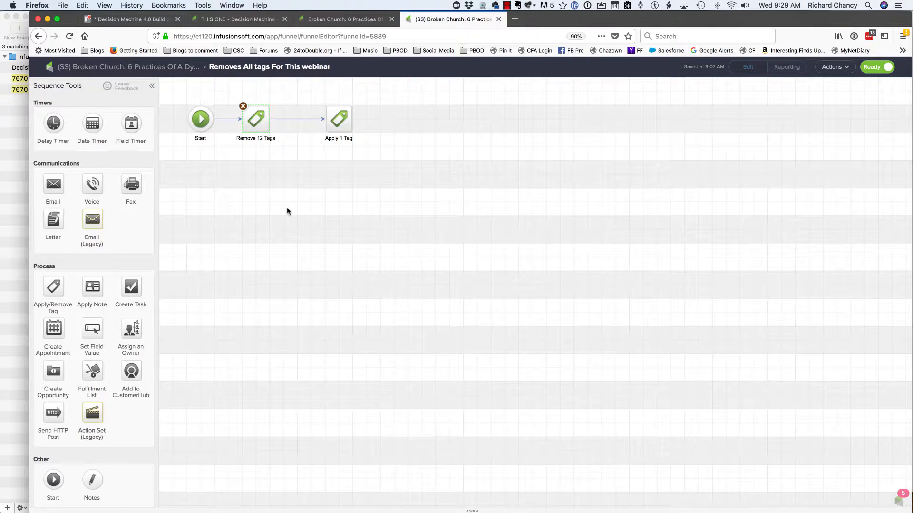
{"action": "scroll", "coordinate": [446, 299], "scroll_direction": "down", "scroll_amount": 3}
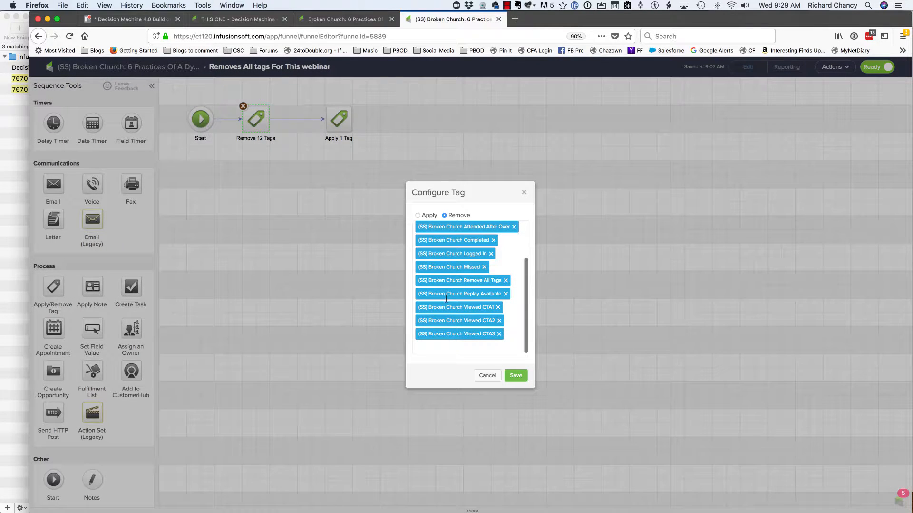
{"action": "left_click", "coordinate": [489, 377]}
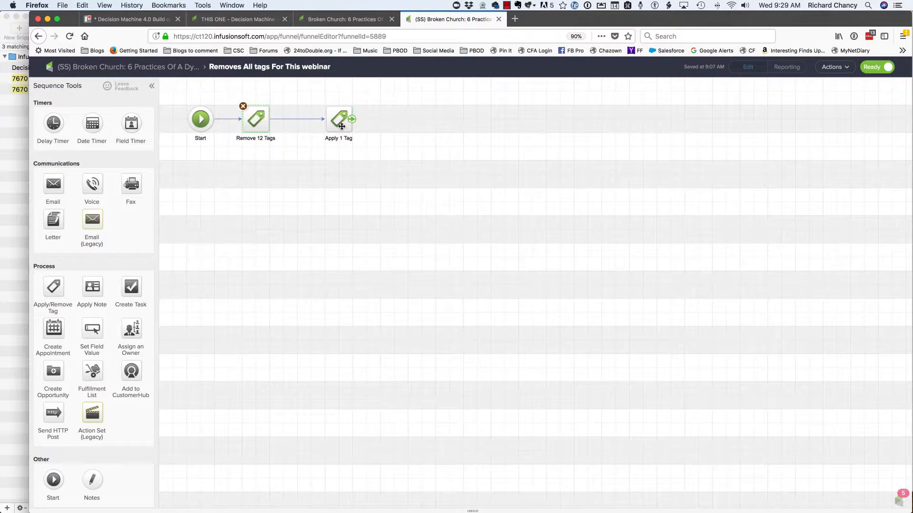
{"action": "double_click", "coordinate": [340, 119]}
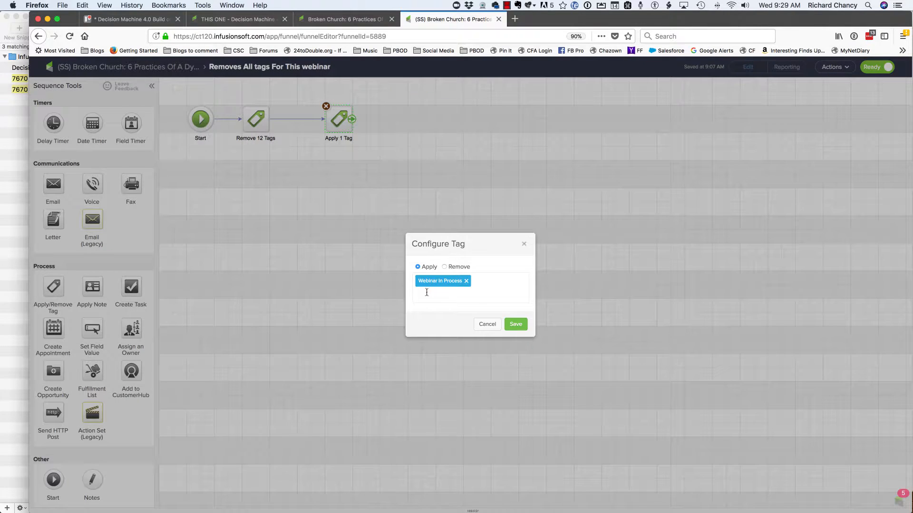
{"action": "left_click", "coordinate": [485, 325]}
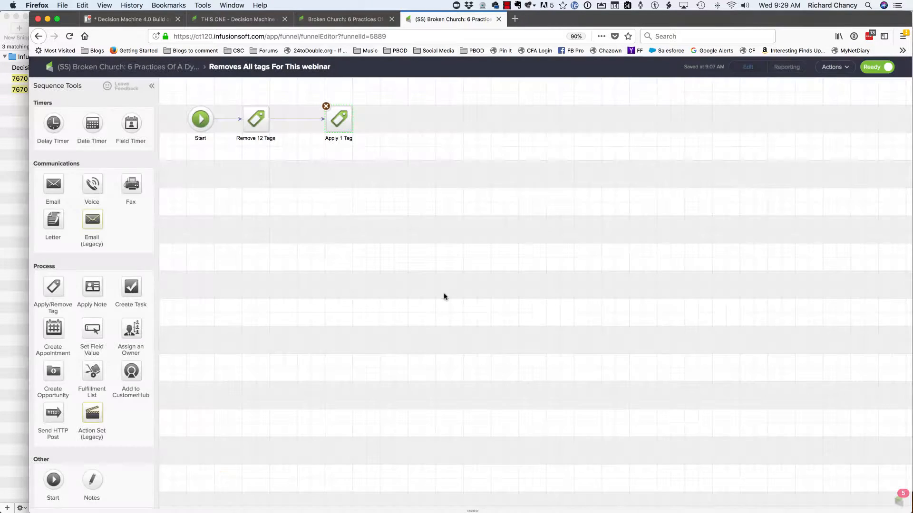
{"action": "left_click", "coordinate": [164, 66]}
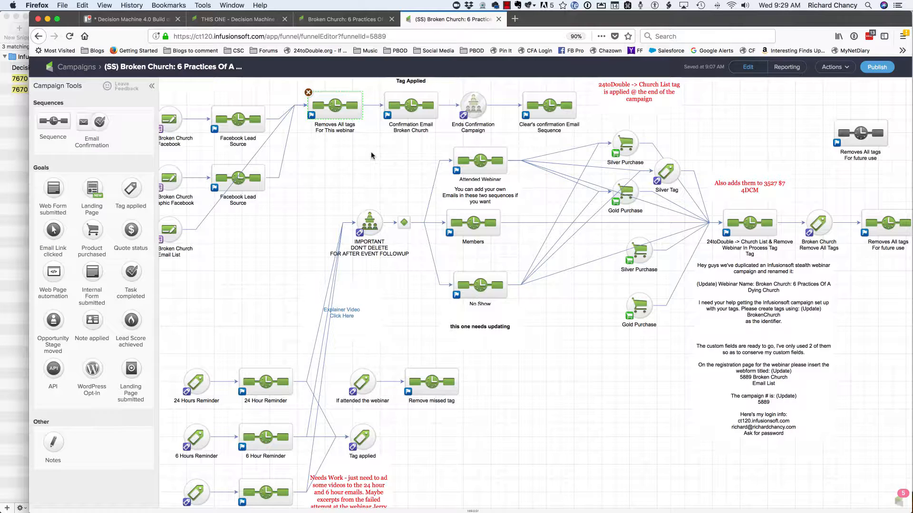
- Review the tags applied before and after the confirmation email in the Confirmation Email Broken Church sequence
{"action": "double_click", "coordinate": [402, 110]}
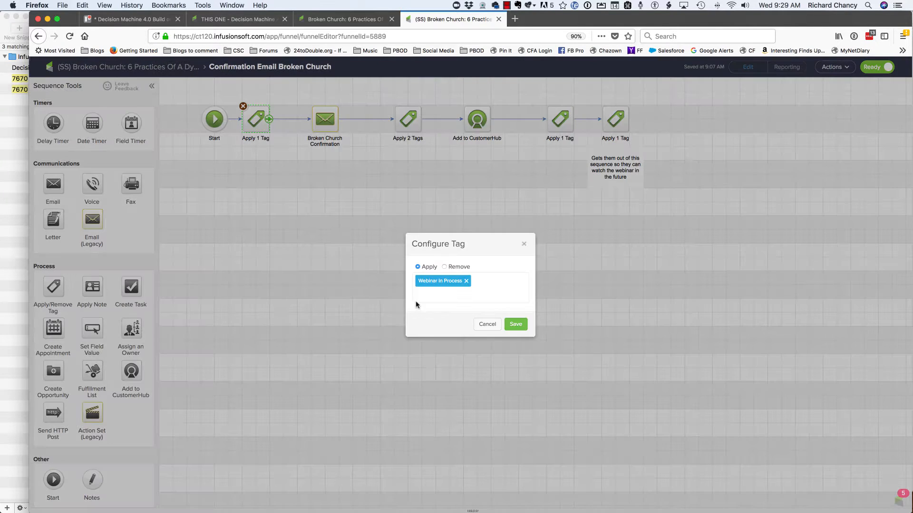
{"action": "left_click", "coordinate": [484, 323]}
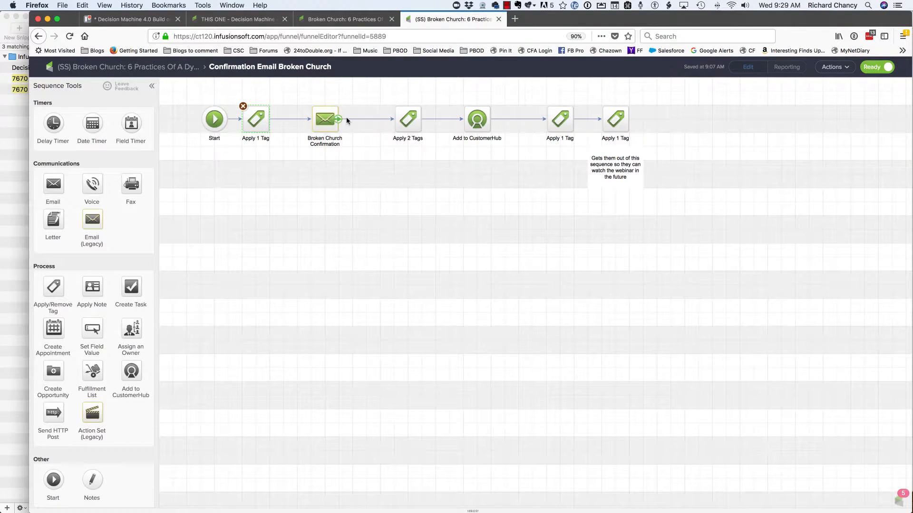
{"action": "double_click", "coordinate": [408, 119]}
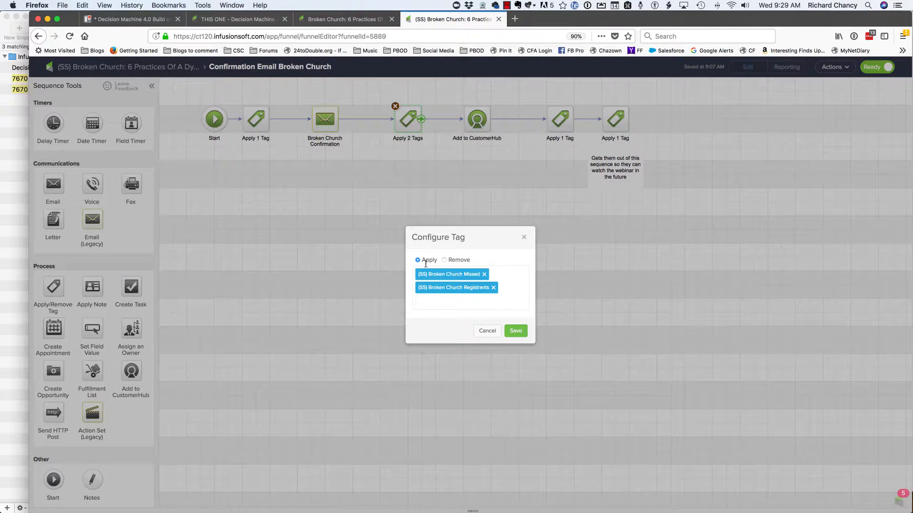
{"action": "left_click", "coordinate": [481, 331]}
- Recheck the Trello checklist and add "7670 Decision Machine - Broken Church - 6 Month Timer" to the tags applied alongside (SS) Broken Church Registrants
{"action": "left_click", "coordinate": [438, 297]}
{"action": "left_click", "coordinate": [132, 22]}
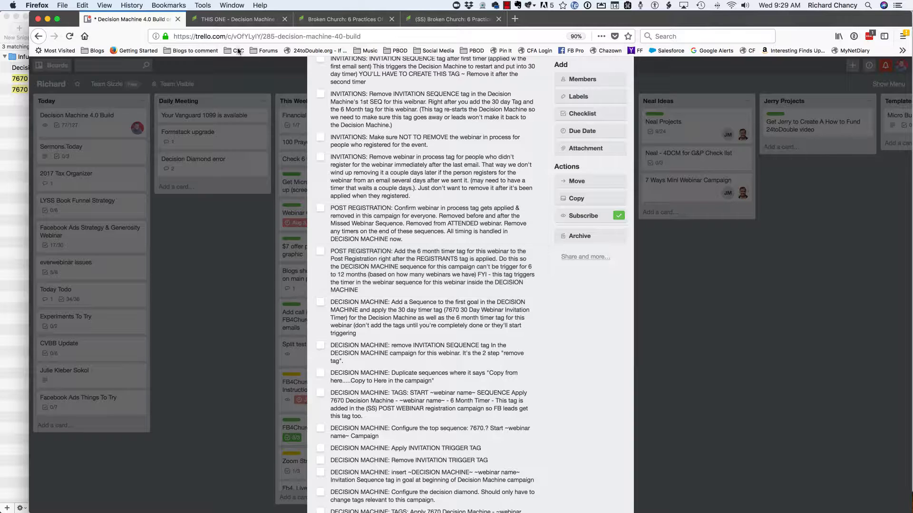
{"action": "left_click", "coordinate": [469, 22]}
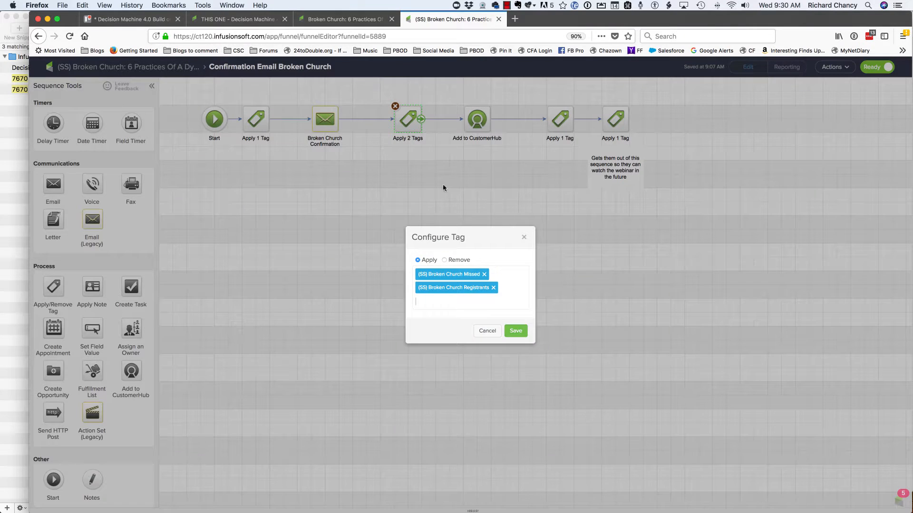
{"action": "left_click", "coordinate": [465, 287]}
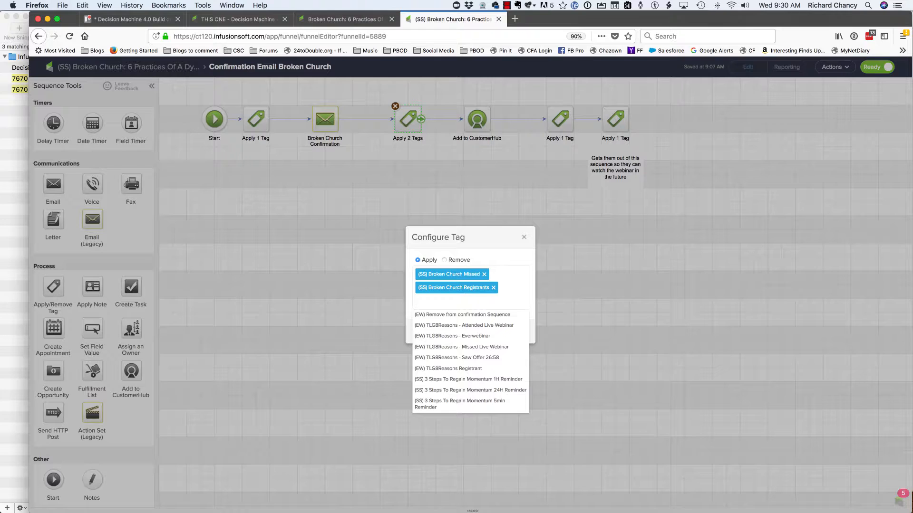
{"action": "type", "text": "6 month timer"}
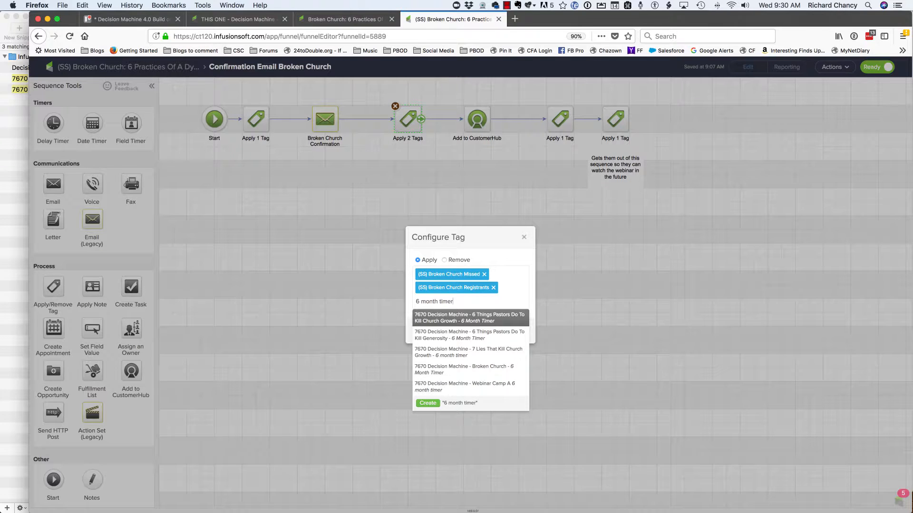
{"action": "left_click", "coordinate": [484, 369]}
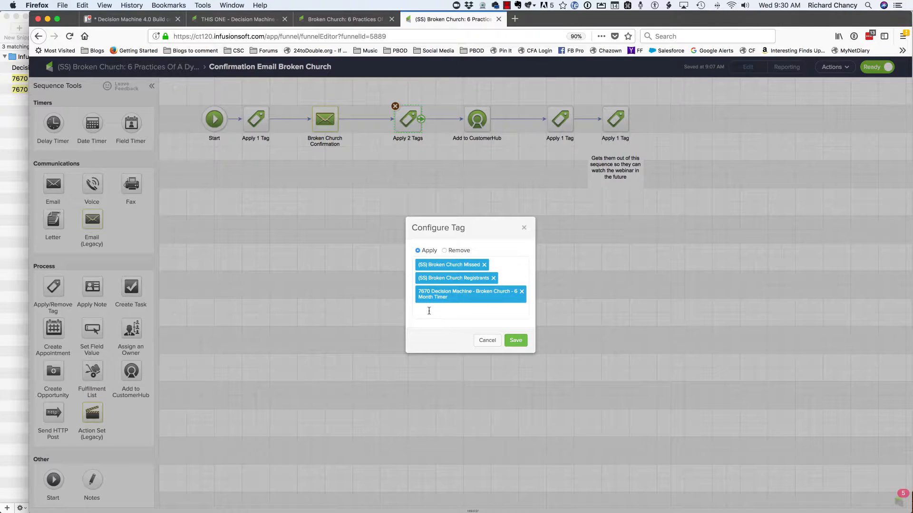
{"action": "left_click", "coordinate": [516, 341]}
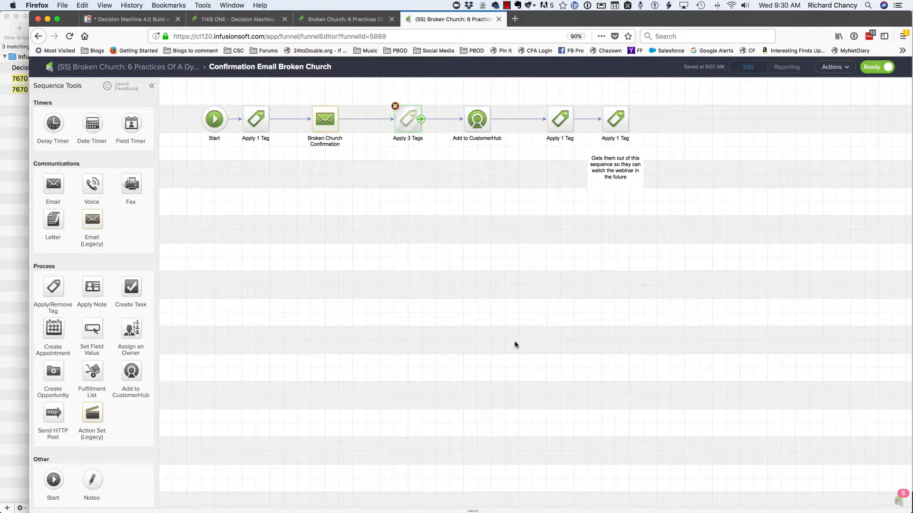
- Switch to the Decision Machine 4.0 campaign and review the tags that achieve its 6 Things Pastors Do To Kill Church Growth starting goal
{"action": "left_click", "coordinate": [273, 24]}
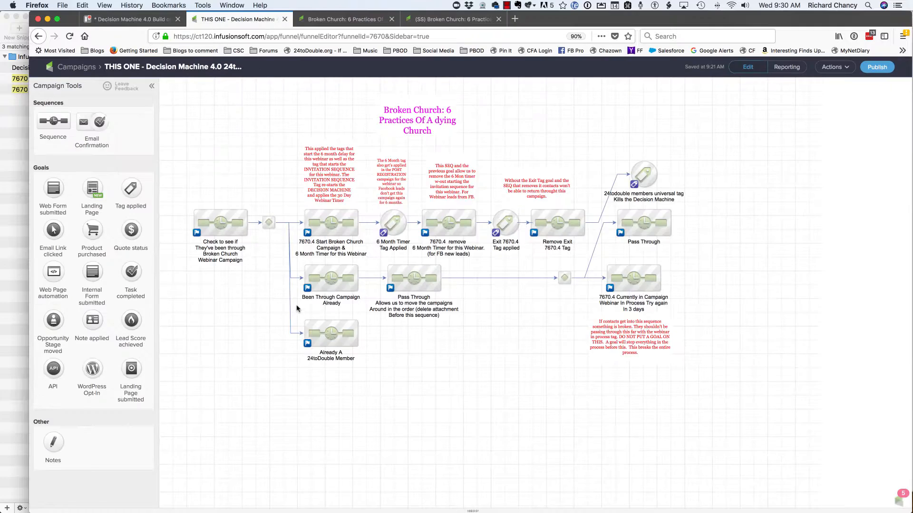
{"action": "scroll", "coordinate": [255, 338], "scroll_direction": "left", "scroll_amount": 15}
{"action": "scroll", "coordinate": [255, 338], "scroll_direction": "down", "scroll_amount": 3}
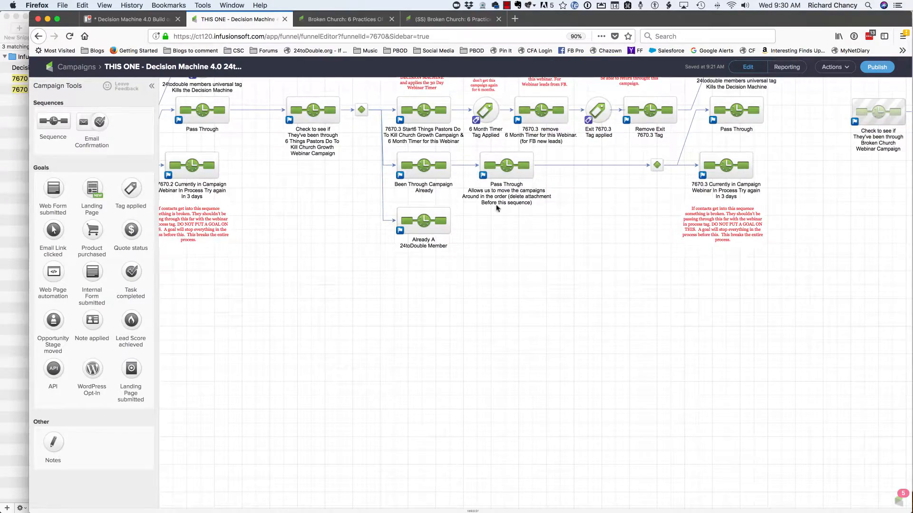
{"action": "scroll", "coordinate": [248, 301], "scroll_direction": "up", "scroll_amount": 10}
{"action": "scroll", "coordinate": [248, 301], "scroll_direction": "left", "scroll_amount": 3}
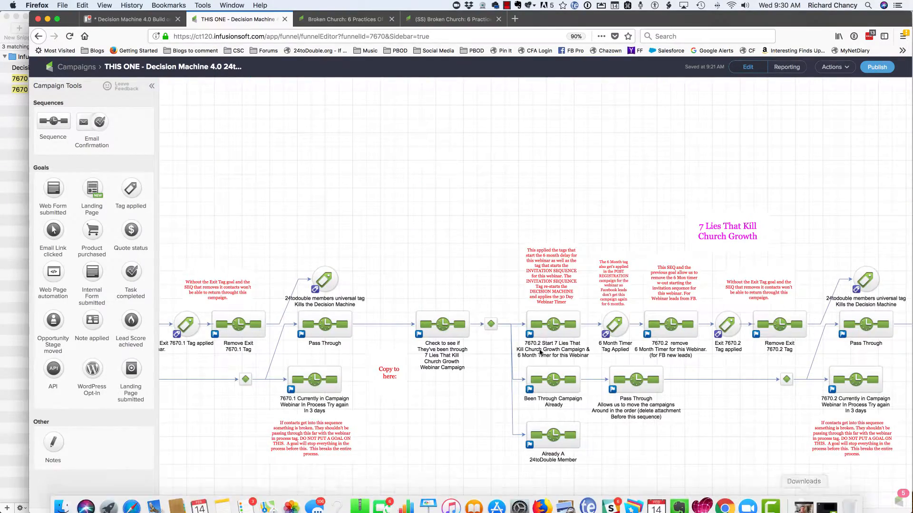
{"action": "scroll", "coordinate": [609, 161], "scroll_direction": "left", "scroll_amount": 10}
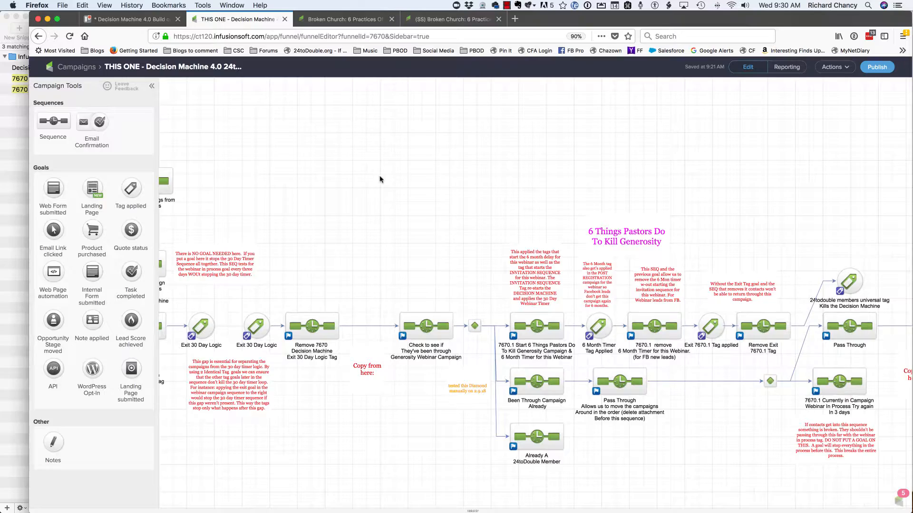
{"action": "scroll", "coordinate": [381, 178], "scroll_direction": "up", "scroll_amount": 10}
{"action": "scroll", "coordinate": [380, 179], "scroll_direction": "left", "scroll_amount": 5}
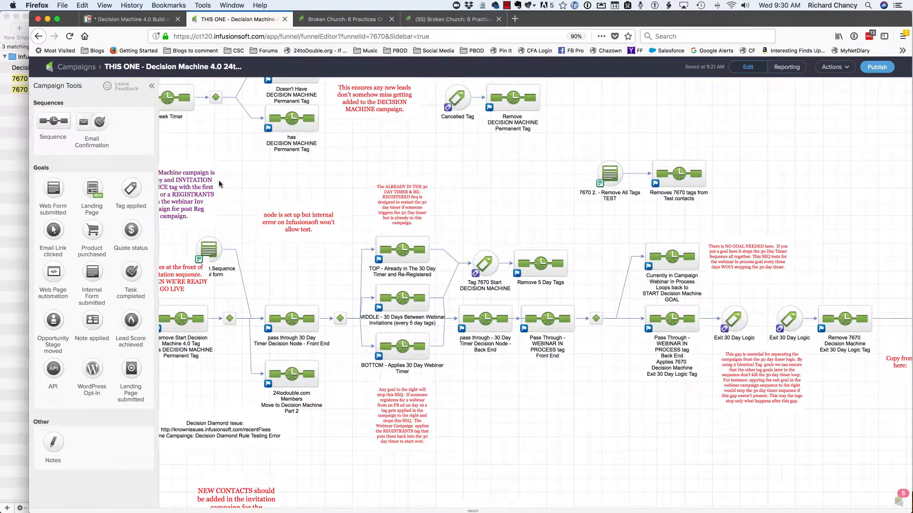
{"action": "scroll", "coordinate": [497, 177], "scroll_direction": "left", "scroll_amount": 8}
{"action": "scroll", "coordinate": [497, 177], "scroll_direction": "left", "scroll_amount": 15}
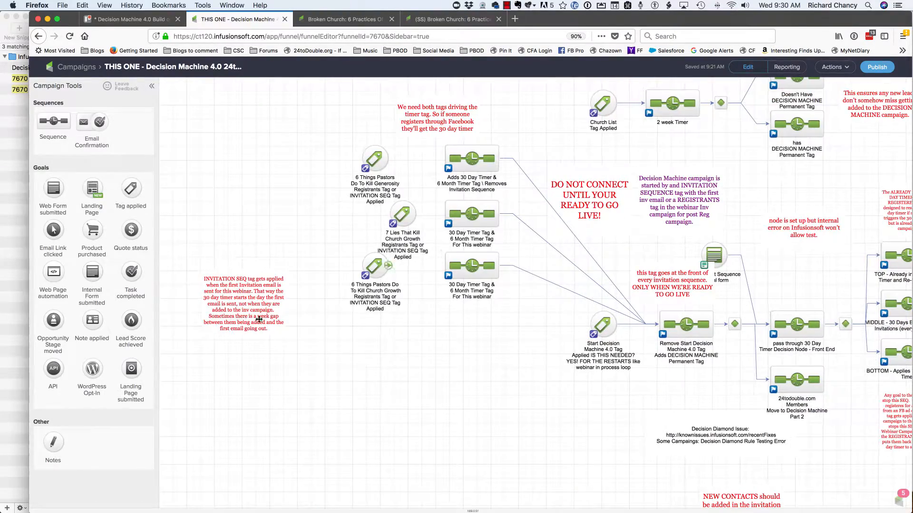
{"action": "double_click", "coordinate": [377, 268]}
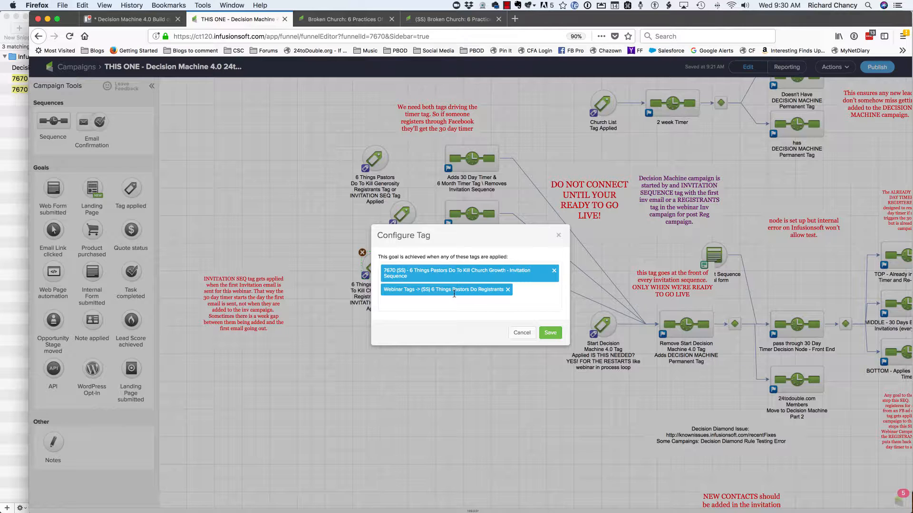
{"action": "left_click", "coordinate": [558, 235]}
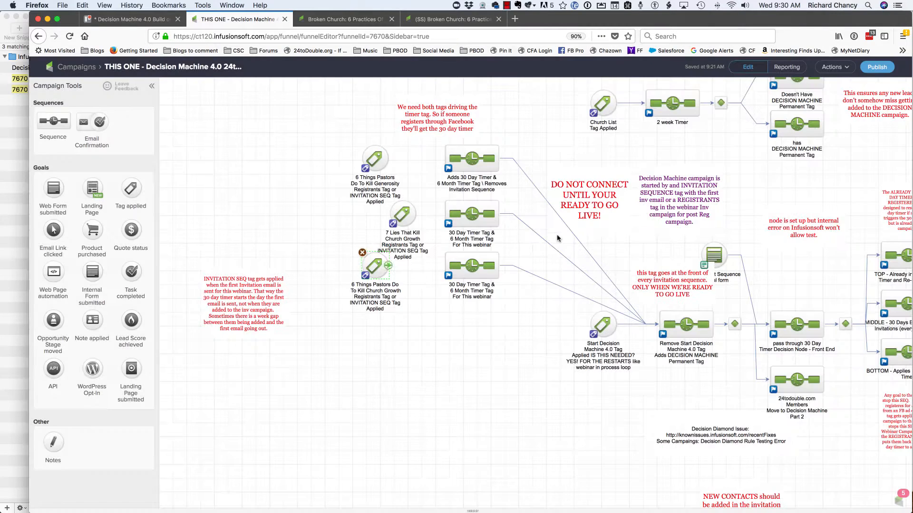
- Review the tags applied in the 30 Day Timer Tag & 6 Month Timer Tag sequence for the 6 Things Pastors Do To Kill Church Growth webinar
{"action": "double_click", "coordinate": [495, 264]}
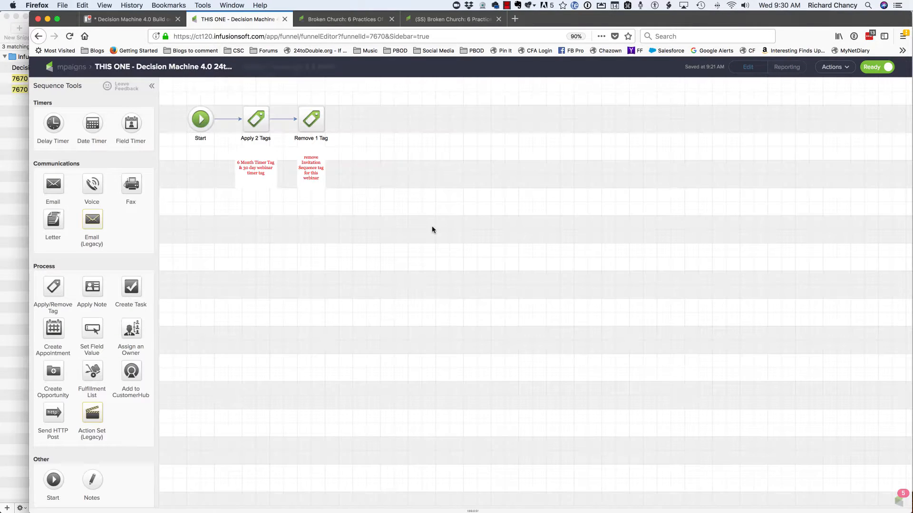
{"action": "double_click", "coordinate": [262, 118]}
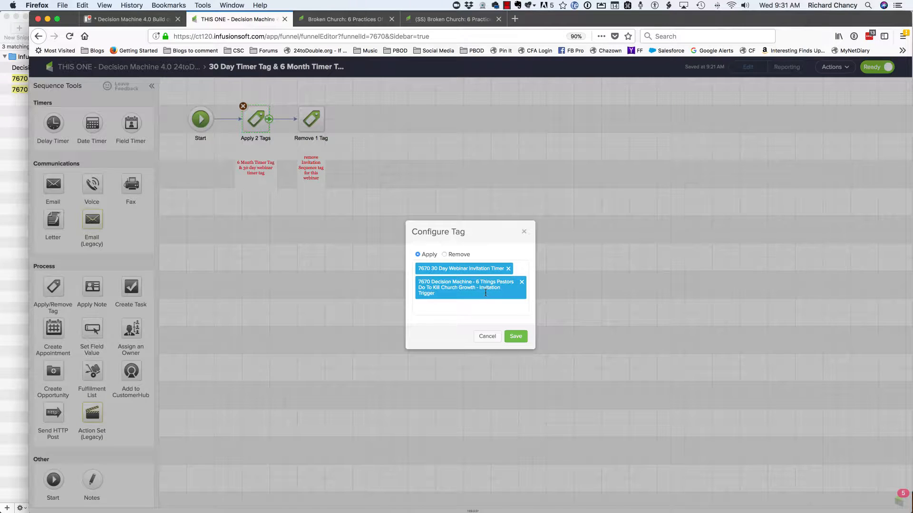
{"action": "left_click", "coordinate": [487, 337]}
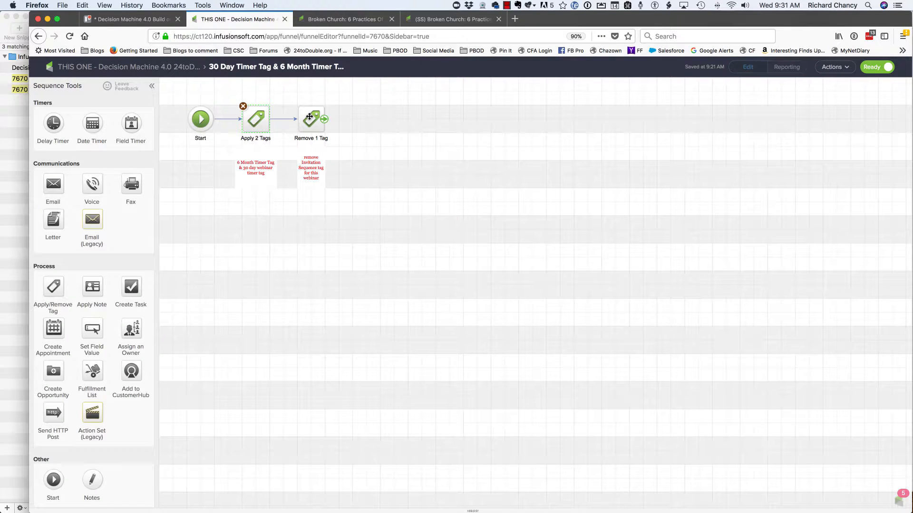
{"action": "double_click", "coordinate": [259, 120]}
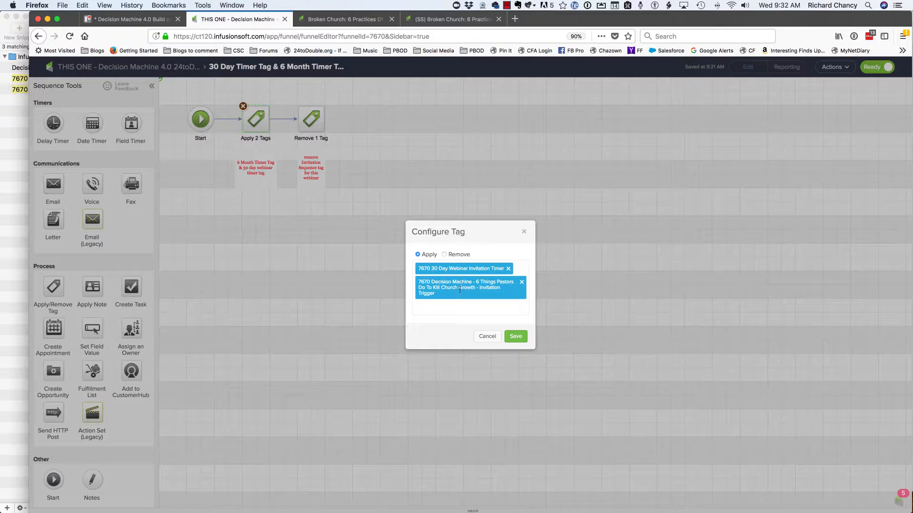
{"action": "left_click", "coordinate": [521, 283]}
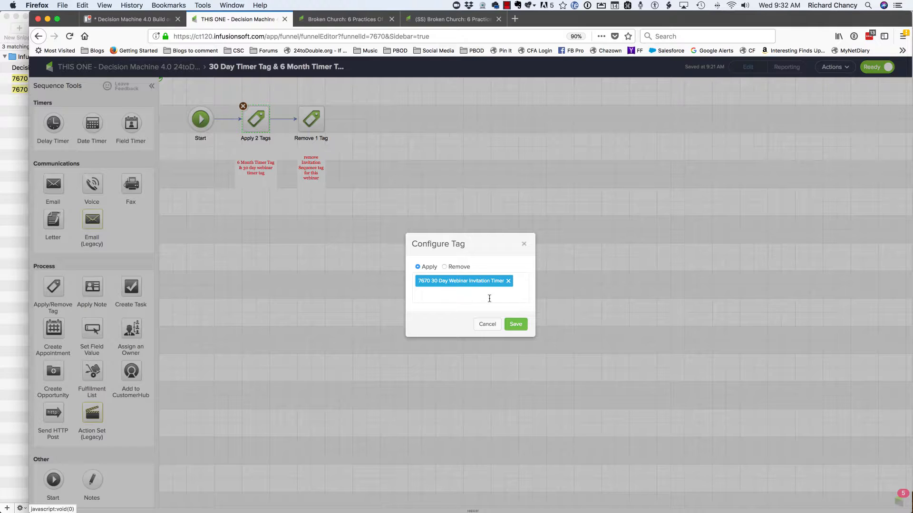
{"action": "left_click", "coordinate": [486, 325]}
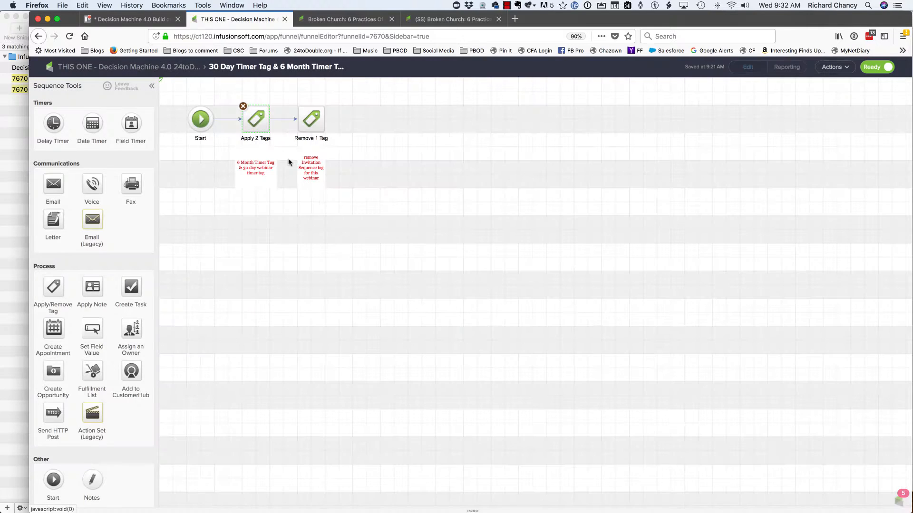
- Replace the Invitation Trigger tag with "7670 Decision Machine - 6 Things Pastors Do To Kill Church Growth - 6 Month Timer" in the applied tags, and check the removed tag
{"action": "double_click", "coordinate": [257, 126]}
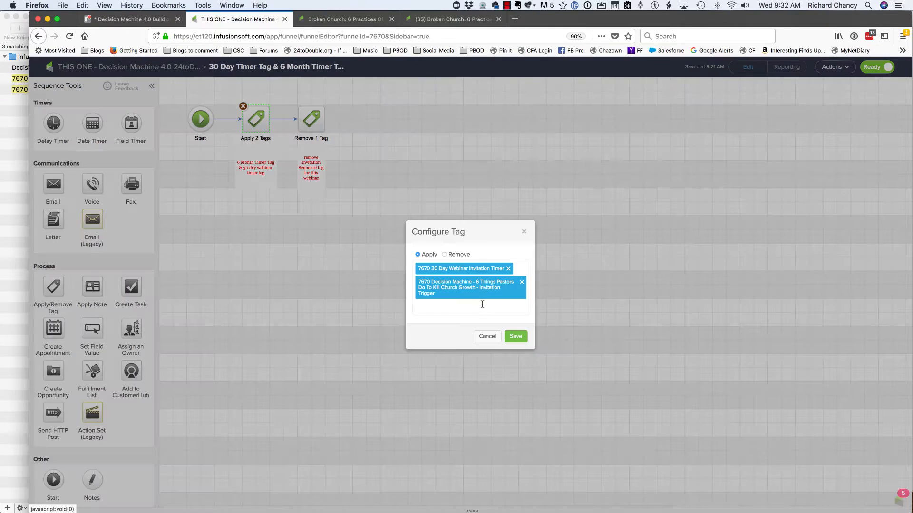
{"action": "left_click", "coordinate": [480, 312]}
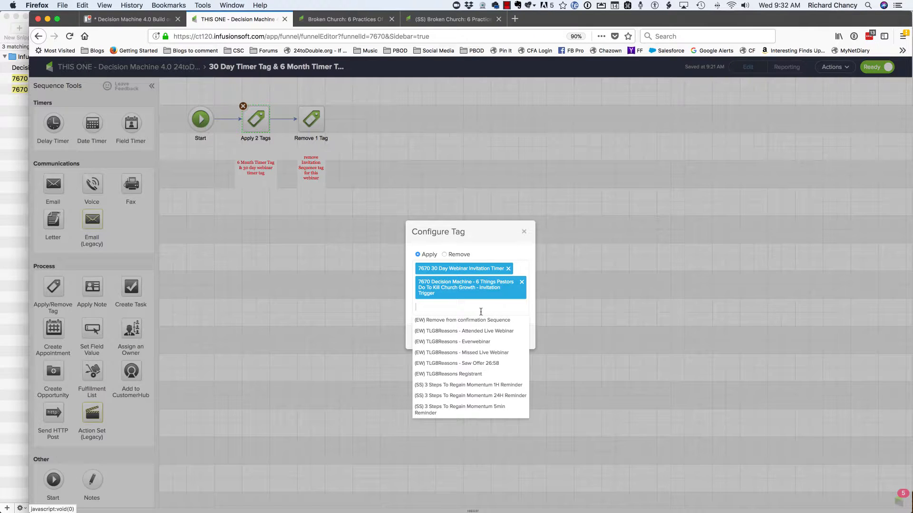
{"action": "type", "text": "6 month timer"}
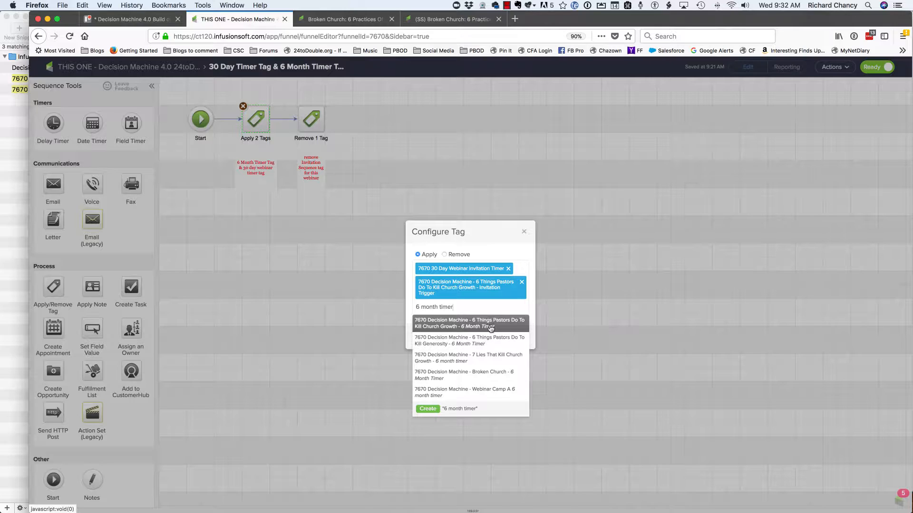
{"action": "left_click", "coordinate": [490, 324]}
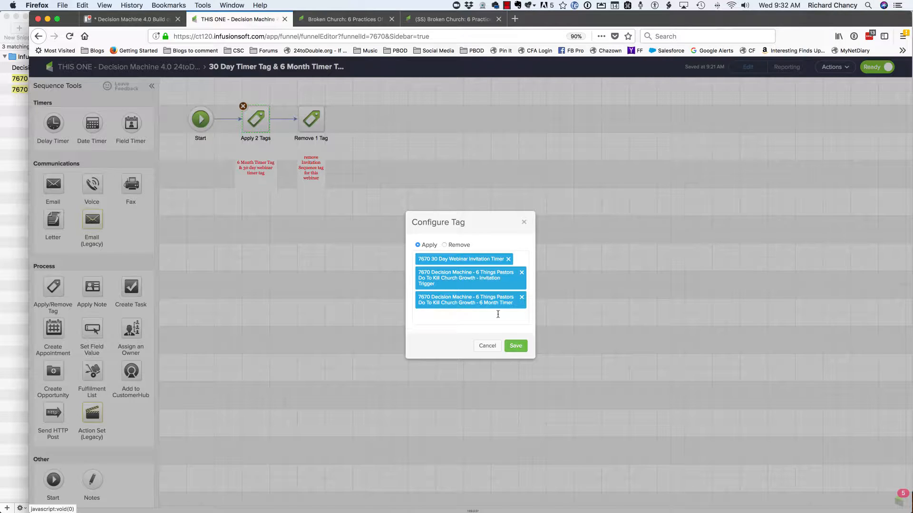
{"action": "left_click", "coordinate": [522, 273]}
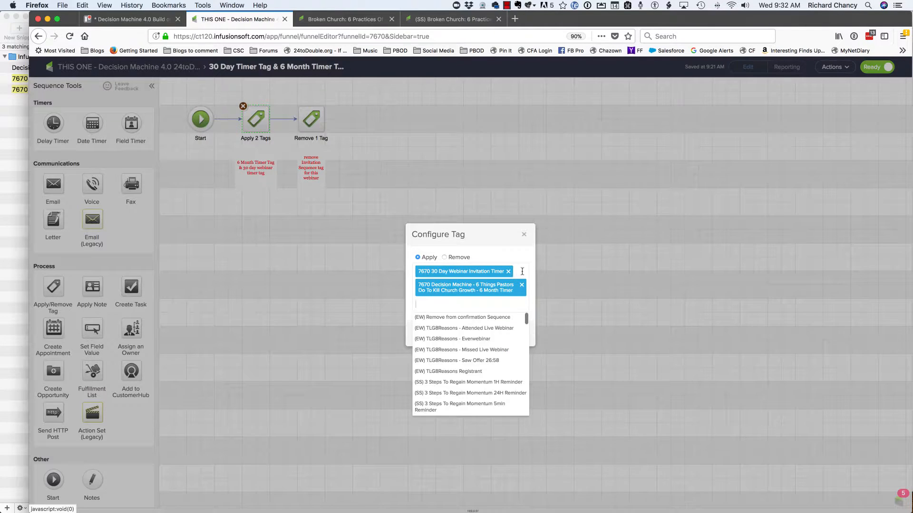
{"action": "left_click", "coordinate": [573, 290]}
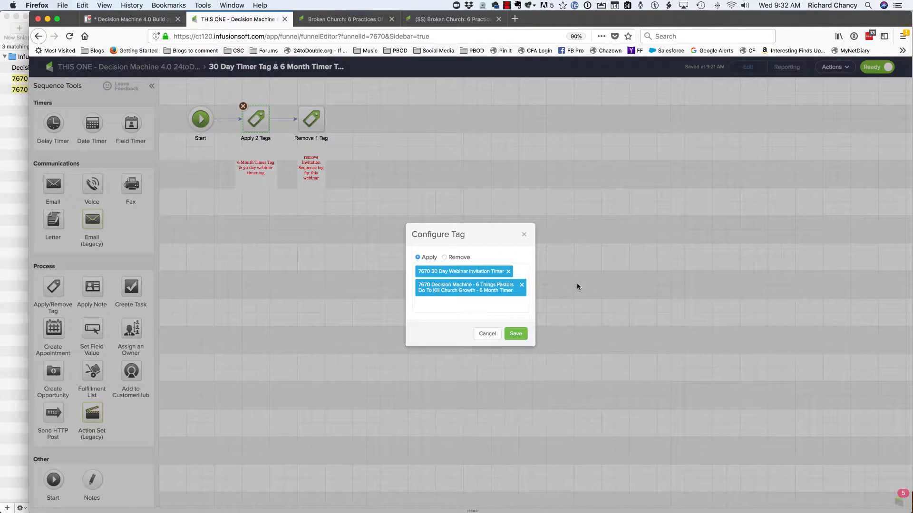
{"action": "left_click", "coordinate": [515, 333]}
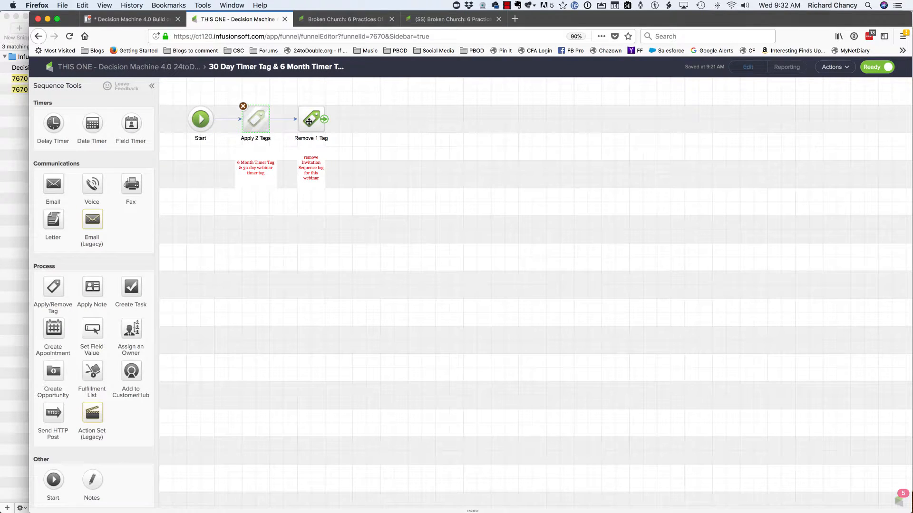
{"action": "double_click", "coordinate": [309, 122]}
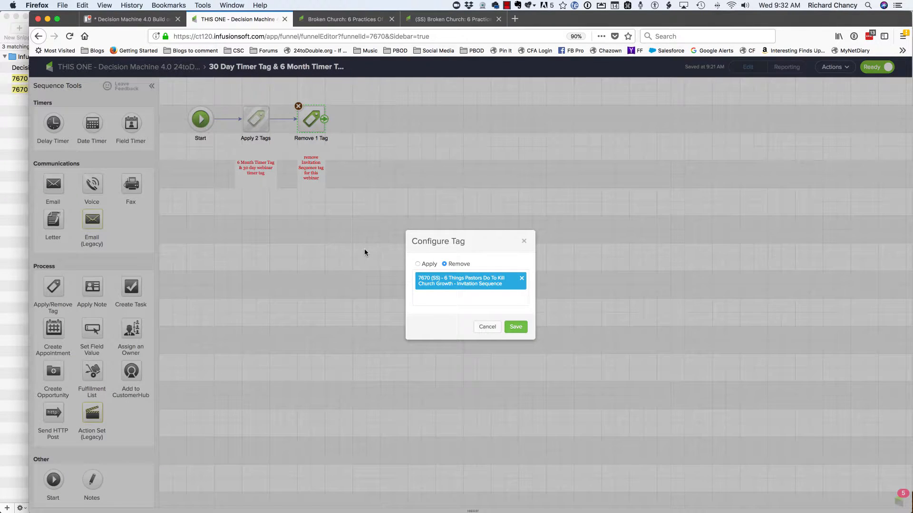
{"action": "left_click", "coordinate": [486, 327]}
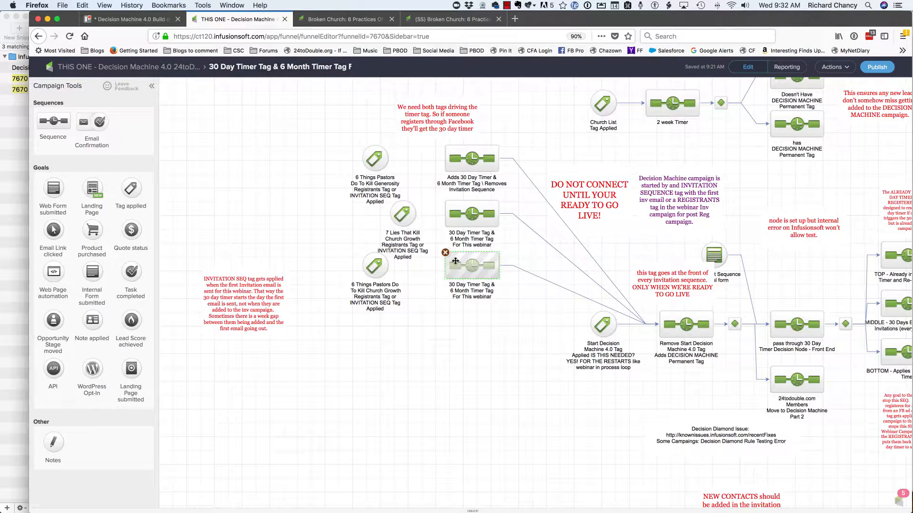
- Duplicate the 6 Things Pastors Do To Kill Church Growth tag goal and its timer sequence, placing the copies side by side below the originals
{"action": "left_click_drag", "start_coordinate": [326, 233], "coordinate": [528, 313]}
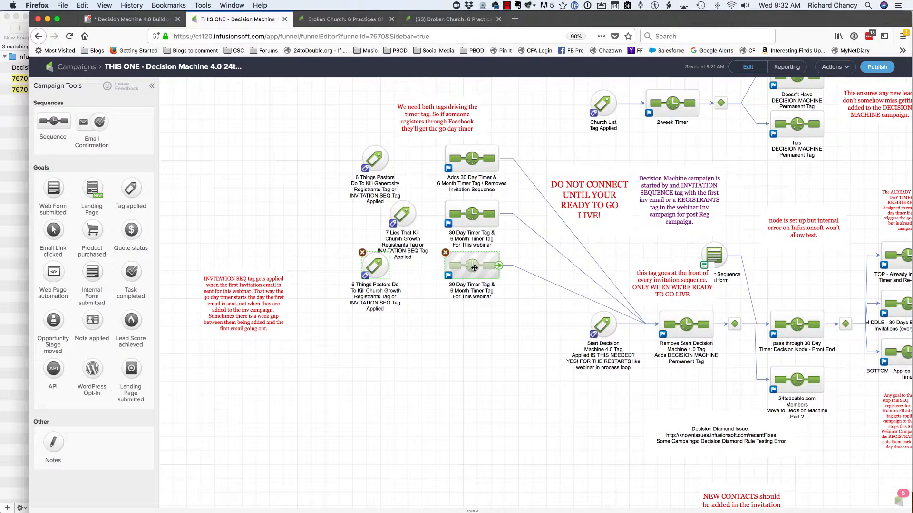
{"action": "left_click_drag", "start_coordinate": [474, 268], "coordinate": [509, 313]}
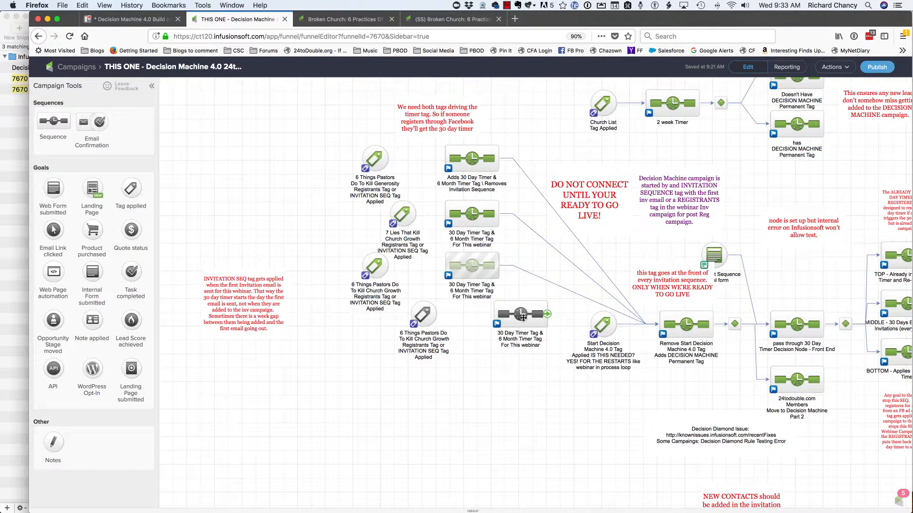
{"action": "left_click_drag", "start_coordinate": [522, 318], "coordinate": [479, 321]}
- Rename the copied tag goal as "Broken Church Registrants Tag or INVITATION SEQ Tag Applied"
{"action": "triple_click", "coordinate": [415, 339]}
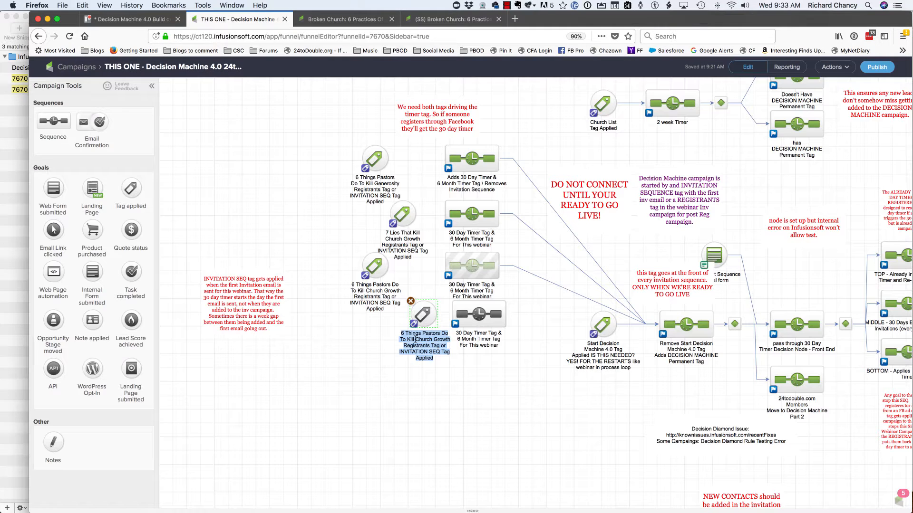
{"action": "left_click", "coordinate": [424, 336]}
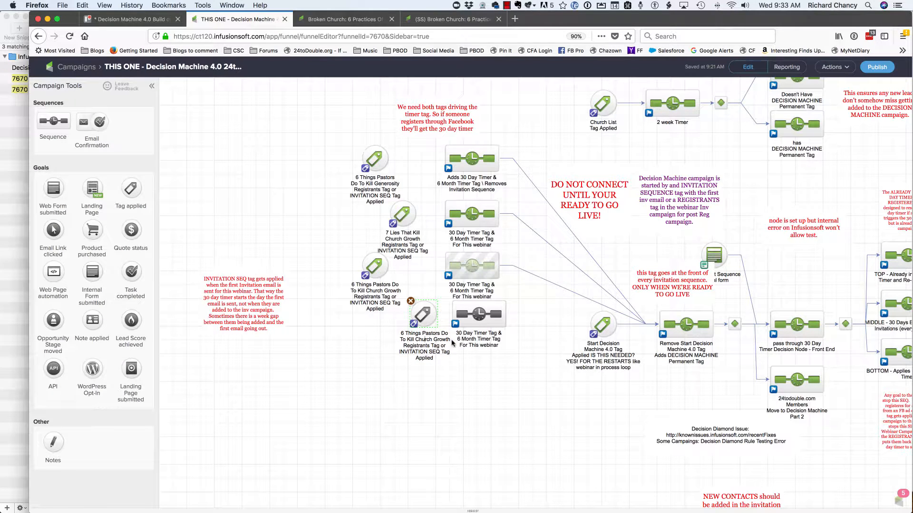
{"action": "left_click_drag", "start_coordinate": [449, 339], "coordinate": [399, 332]}
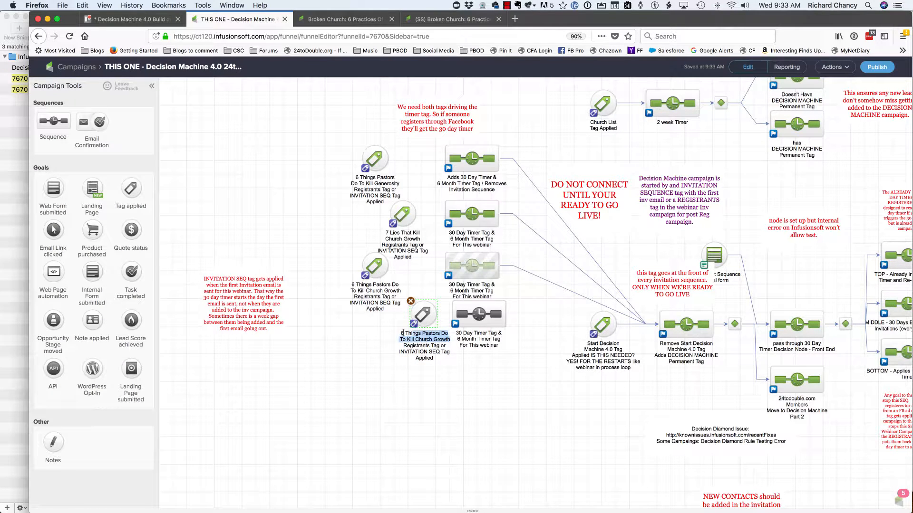
{"action": "key", "text": "super+shift+v"}
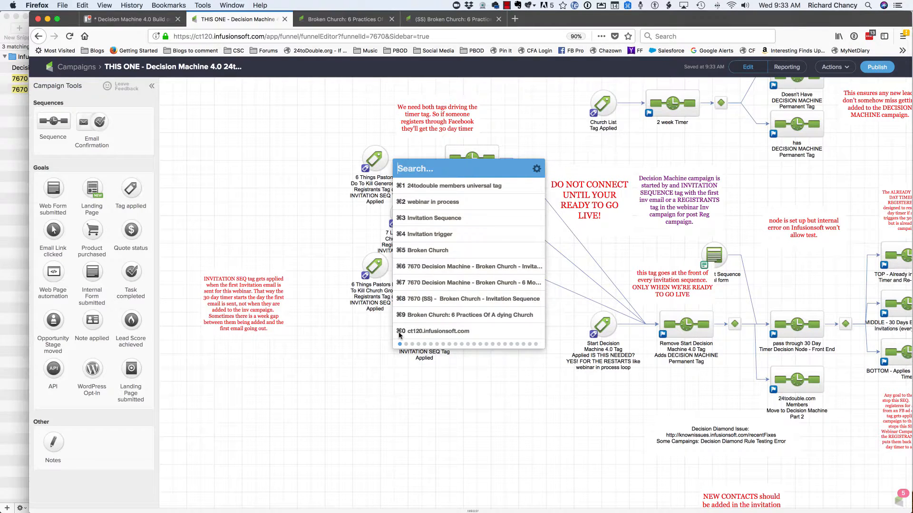
{"action": "key", "text": "super+5"}
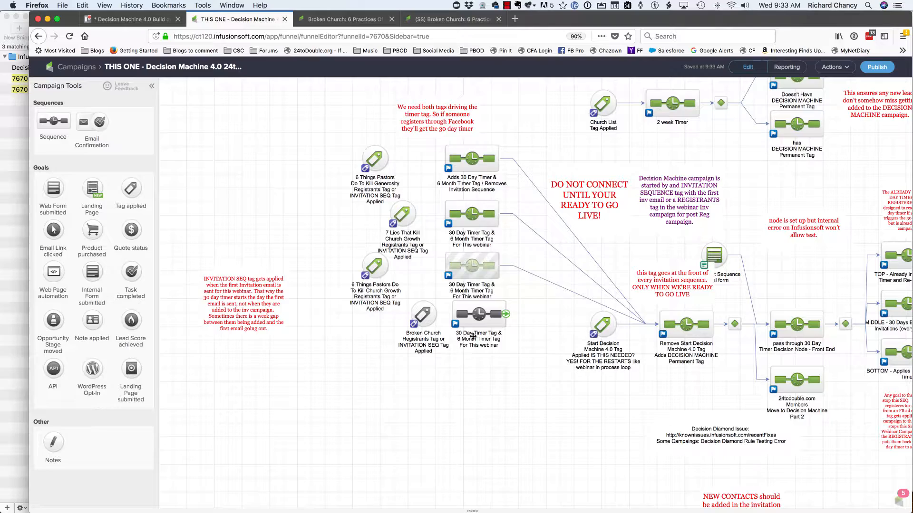
- Add "7670 (SS) - Broken Church - Invitation Sequence" and "(SS) Broken Church Registrants" to the tags that achieve the Broken Church goal
{"action": "left_click", "coordinate": [418, 313]}
{"action": "double_click", "coordinate": [419, 313]}
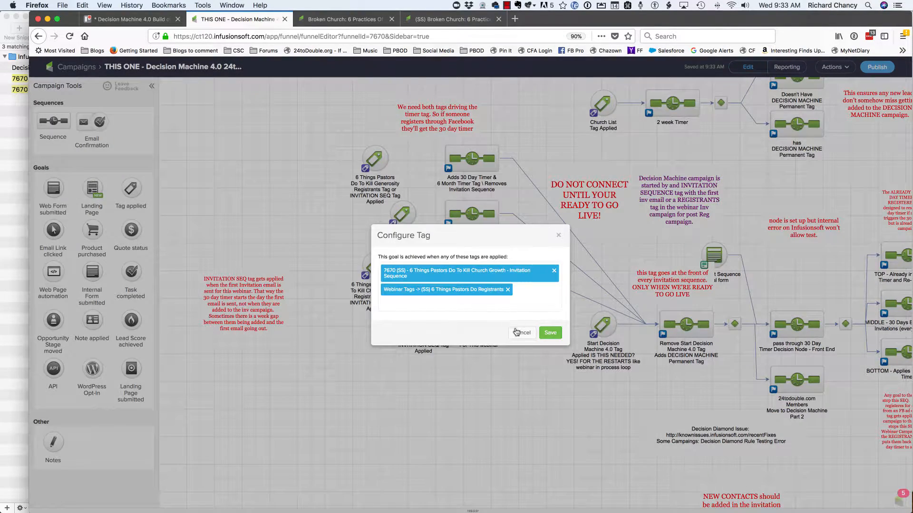
{"action": "left_click", "coordinate": [504, 305]}
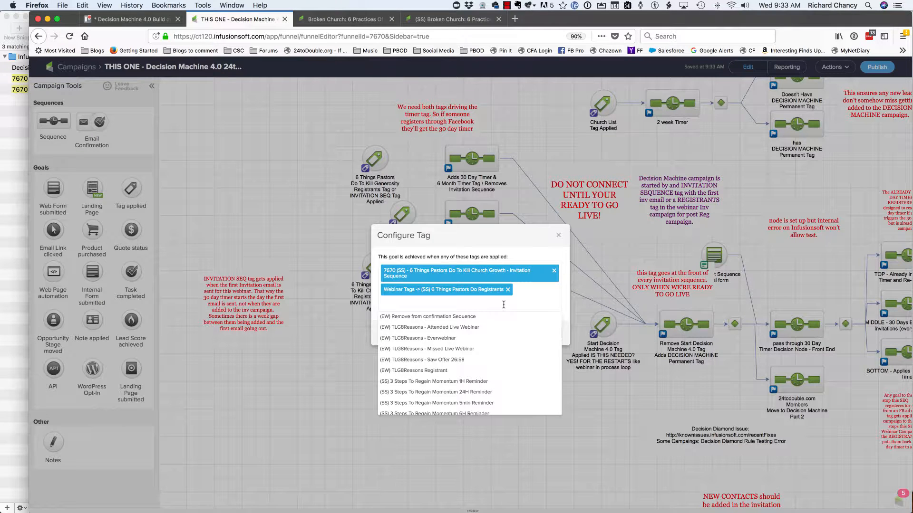
{"action": "type", "text": "=inv"}
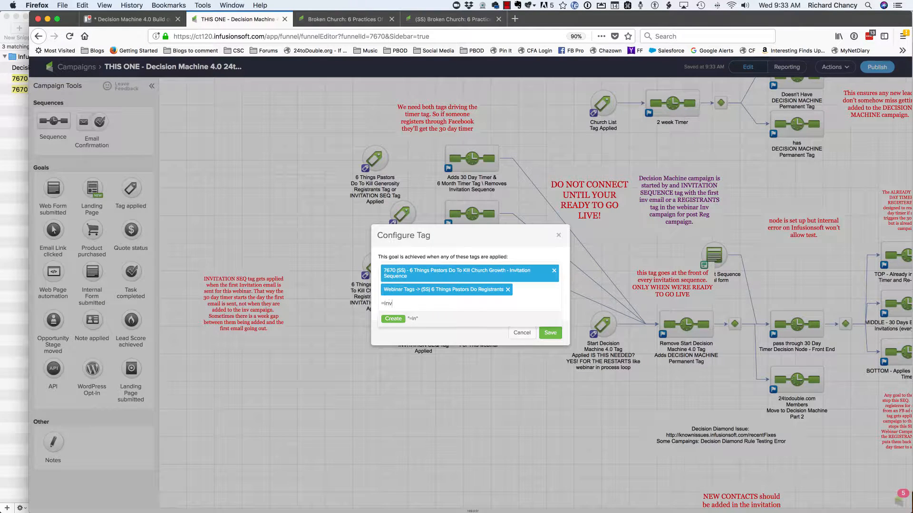
{"action": "type", "text": "s"}
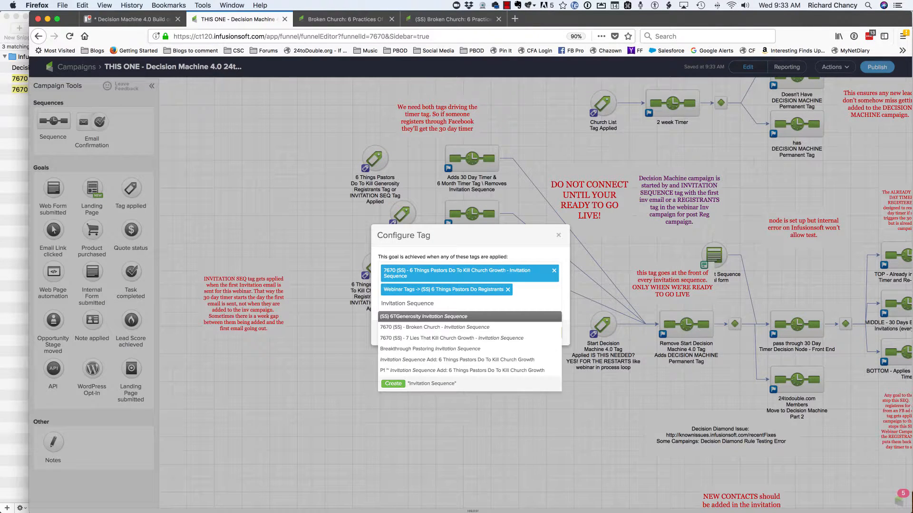
{"action": "left_click", "coordinate": [479, 328]}
{"action": "left_click", "coordinate": [477, 310]}
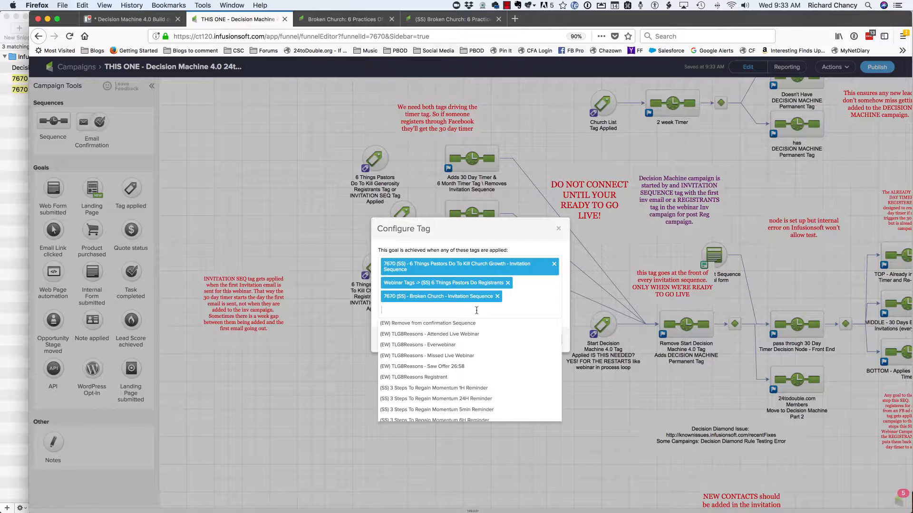
{"action": "type", "text": "regist"}
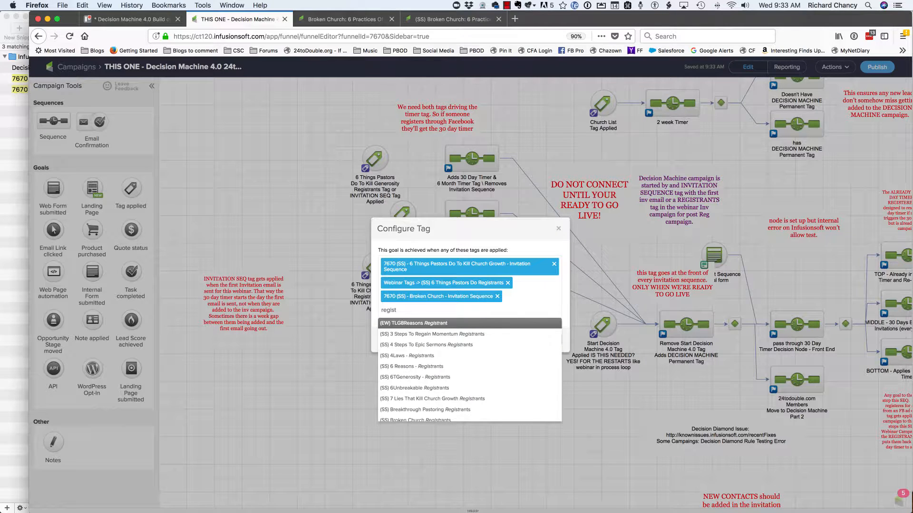
{"action": "type", "text": "tra"}
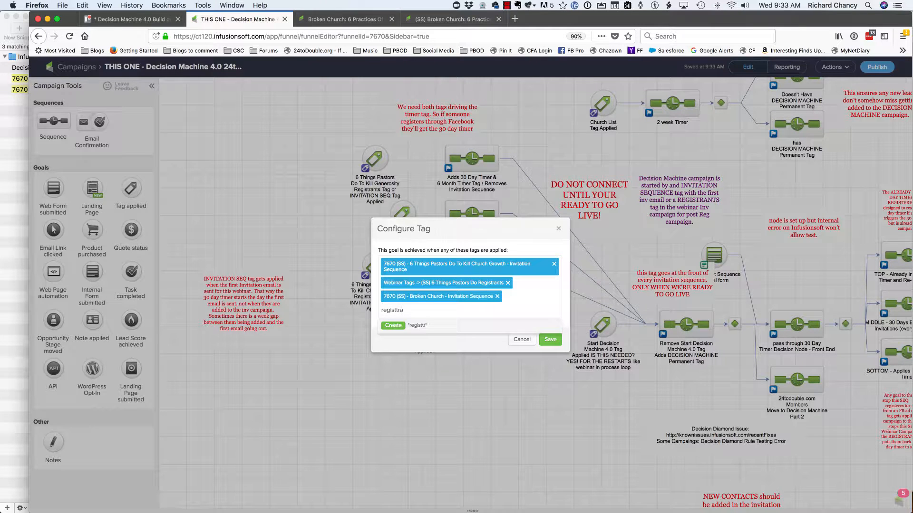
{"action": "type", "text": "nts"}
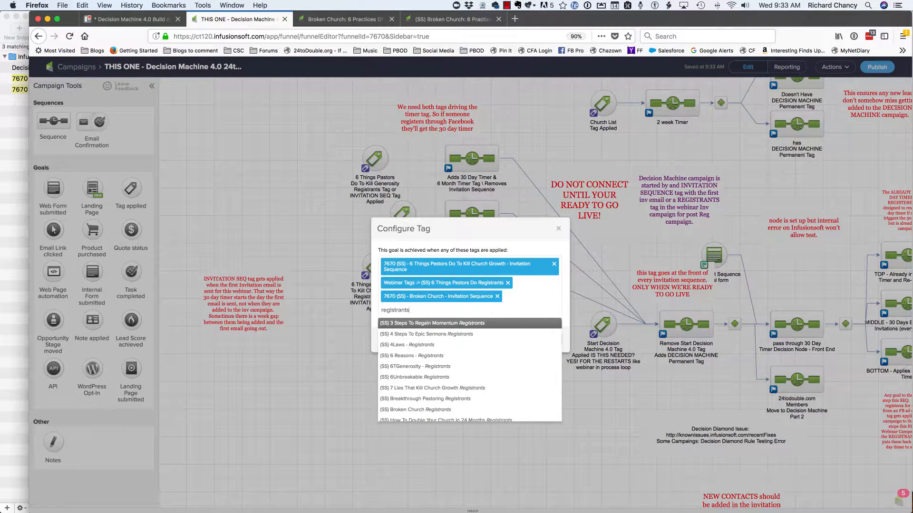
{"action": "left_click", "coordinate": [447, 410]}
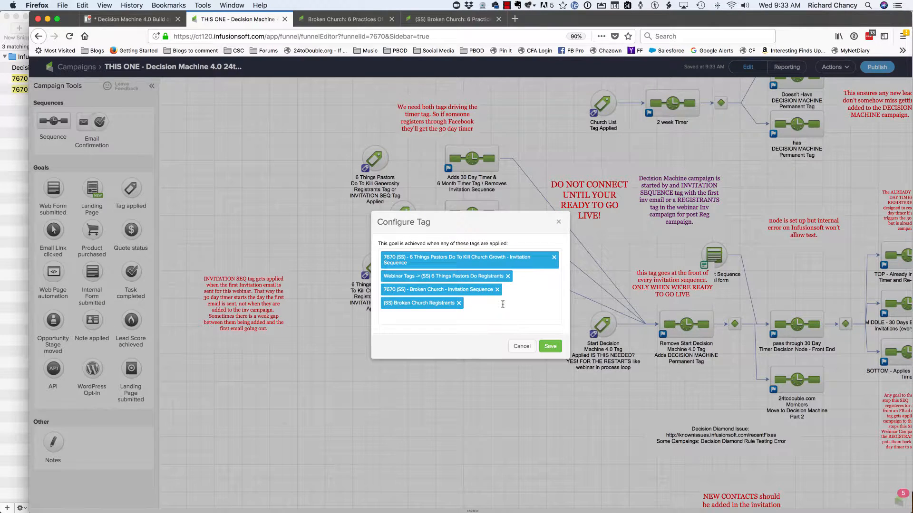
- Remove the 6 Things Pastors Do registrants and invitation sequence tags from the Broken Church goal and save it
{"action": "left_click", "coordinate": [508, 276]}
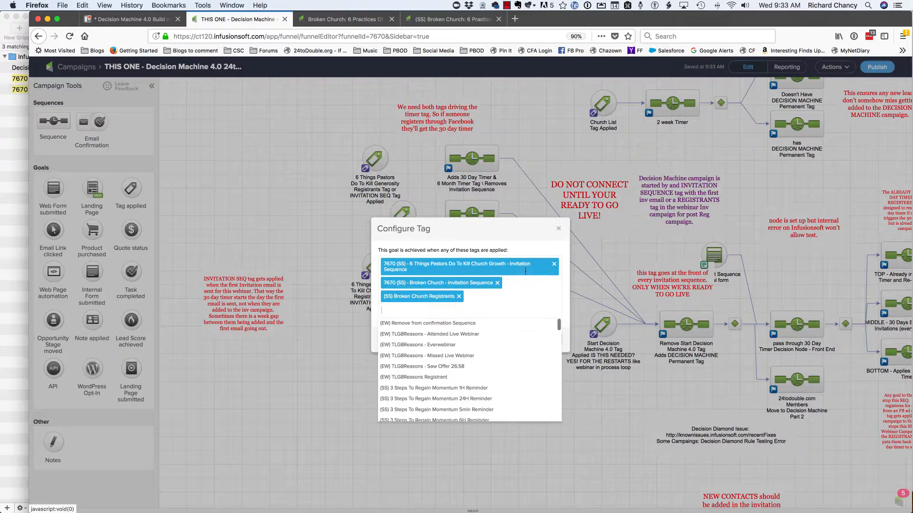
{"action": "left_click", "coordinate": [554, 265]}
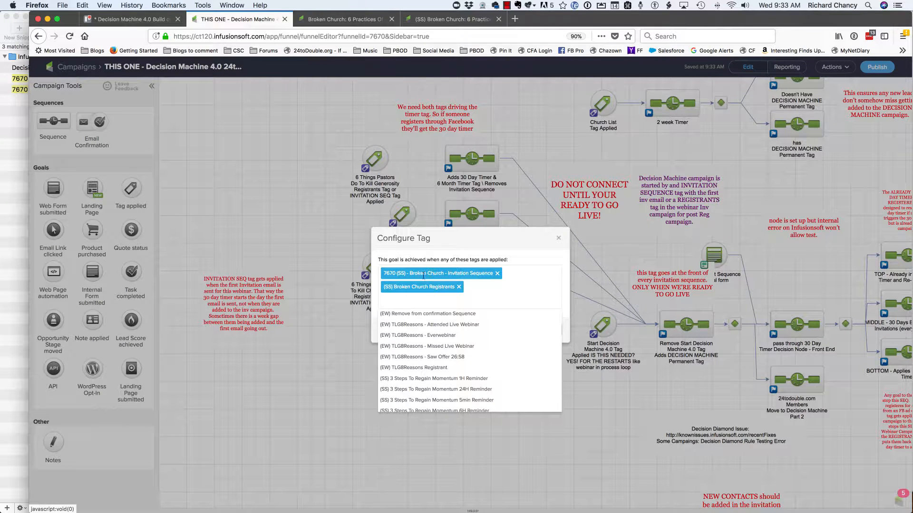
{"action": "left_click", "coordinate": [541, 251]}
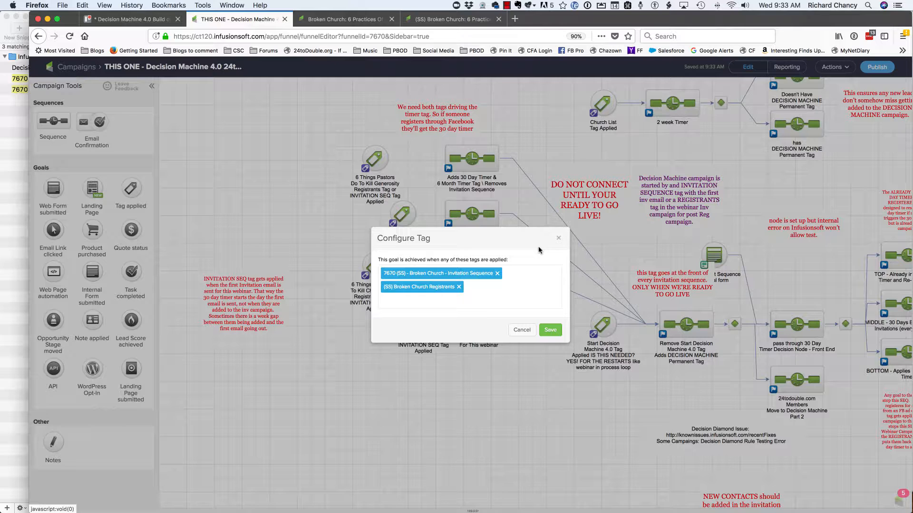
{"action": "left_click", "coordinate": [550, 331]}
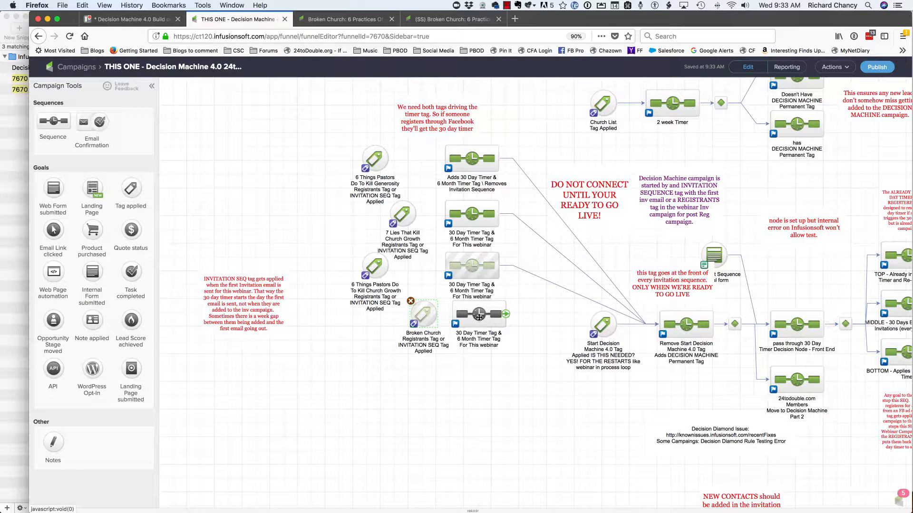
- Align the copied timer sequence with the sequences above it and shift the Broken Church goal slightly away from it
{"action": "left_click_drag", "start_coordinate": [479, 317], "coordinate": [471, 319]}
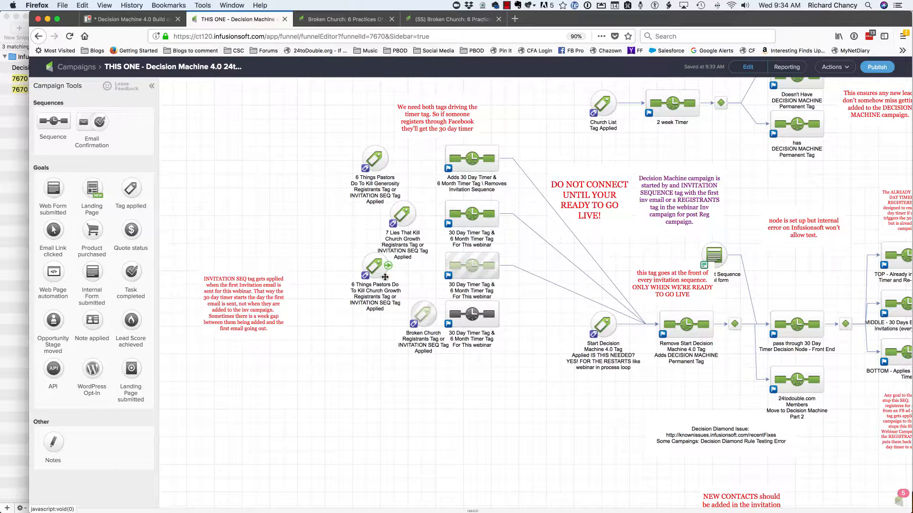
{"action": "left_click_drag", "start_coordinate": [421, 311], "coordinate": [415, 312]}
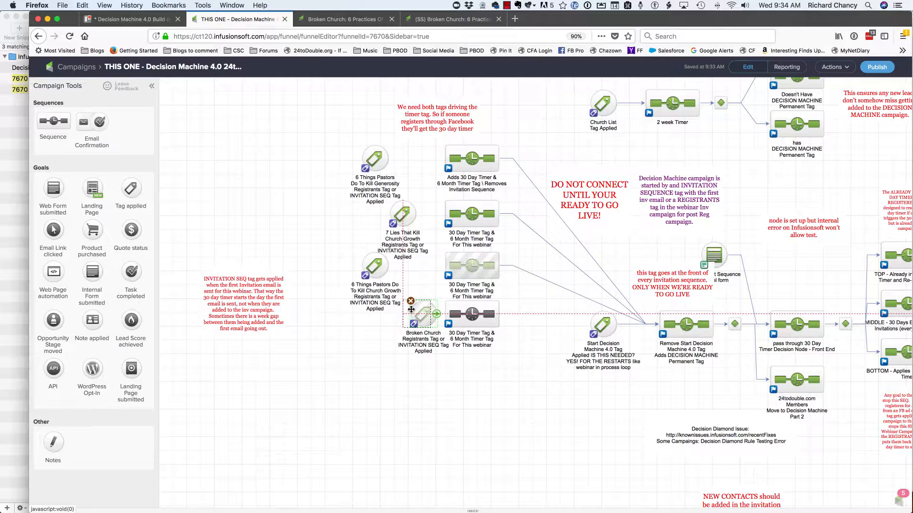
- In the Broken Church timer sequence, replace the applied 6 Things Pastors Do timer tag with "7670 Decision Machine - Broken Church - 6 Month Timer"
{"action": "double_click", "coordinate": [471, 316]}
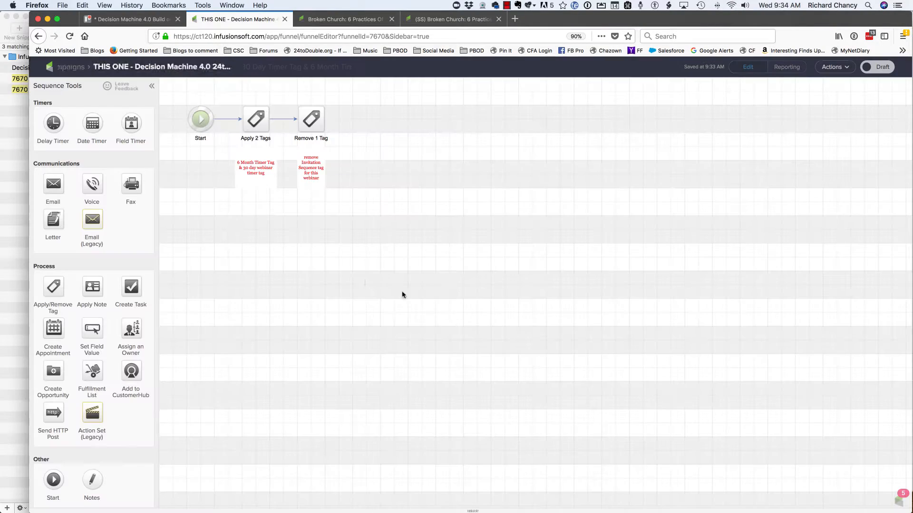
{"action": "left_click", "coordinate": [255, 119]}
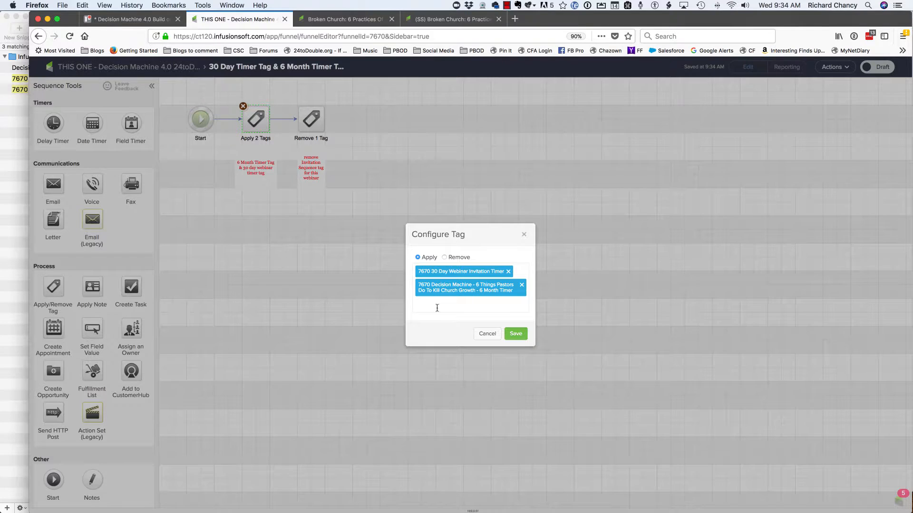
{"action": "left_click", "coordinate": [437, 308]}
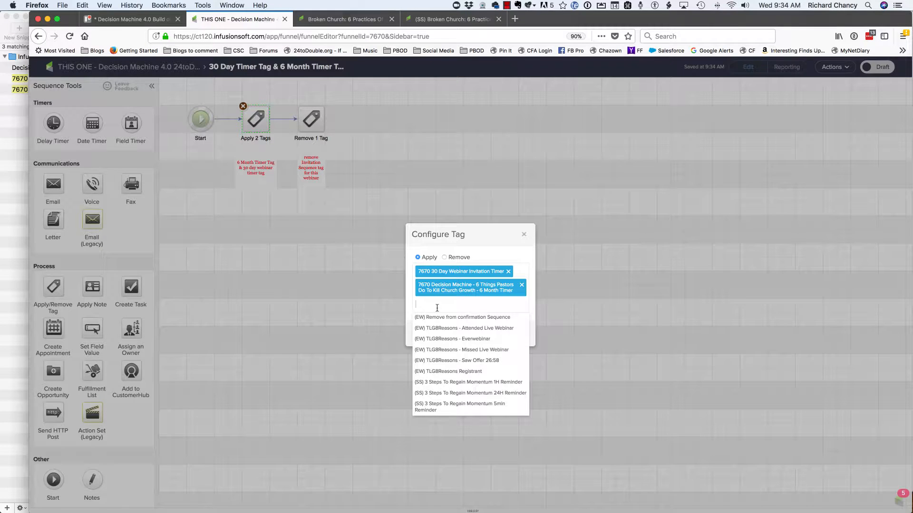
{"action": "type", "text": "6 month timer"}
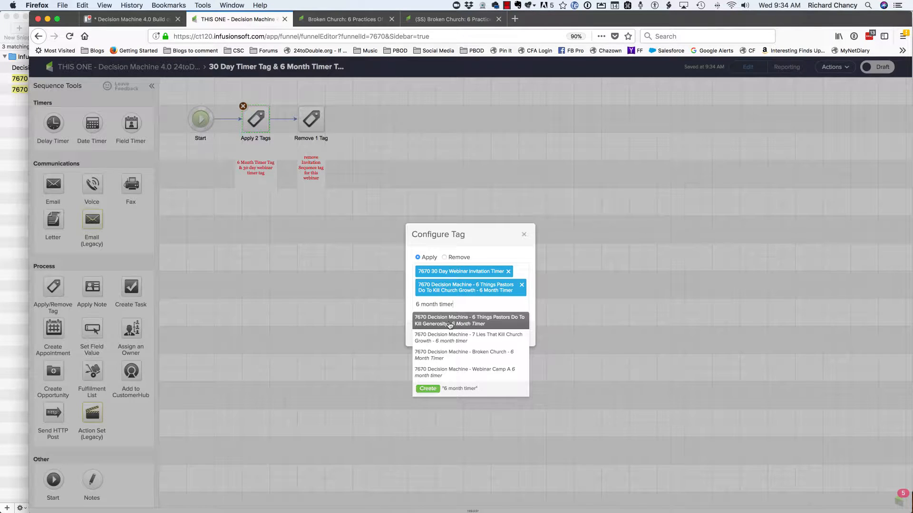
{"action": "left_click", "coordinate": [475, 355]}
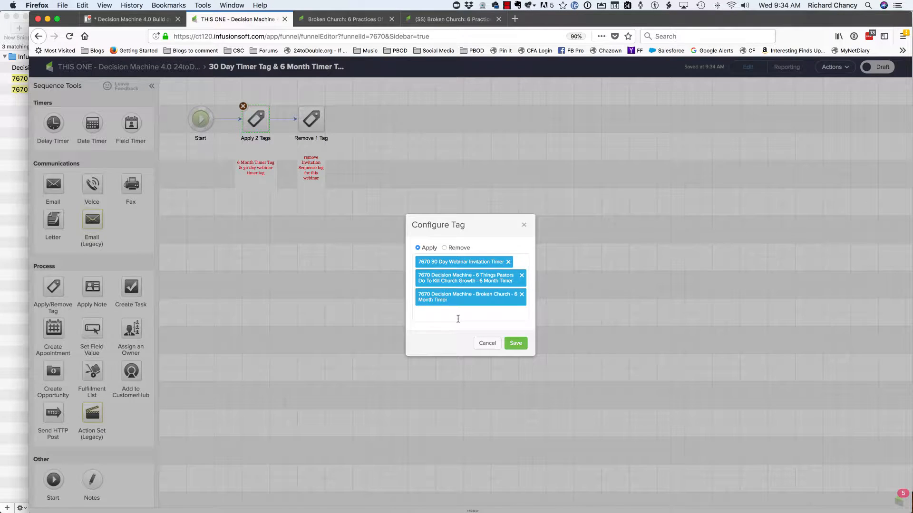
{"action": "left_click", "coordinate": [458, 317]}
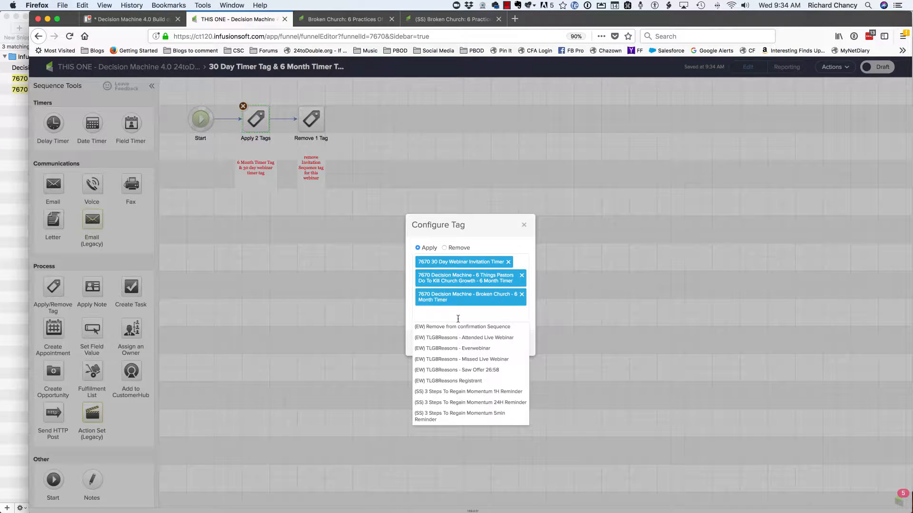
{"action": "left_click", "coordinate": [522, 276]}
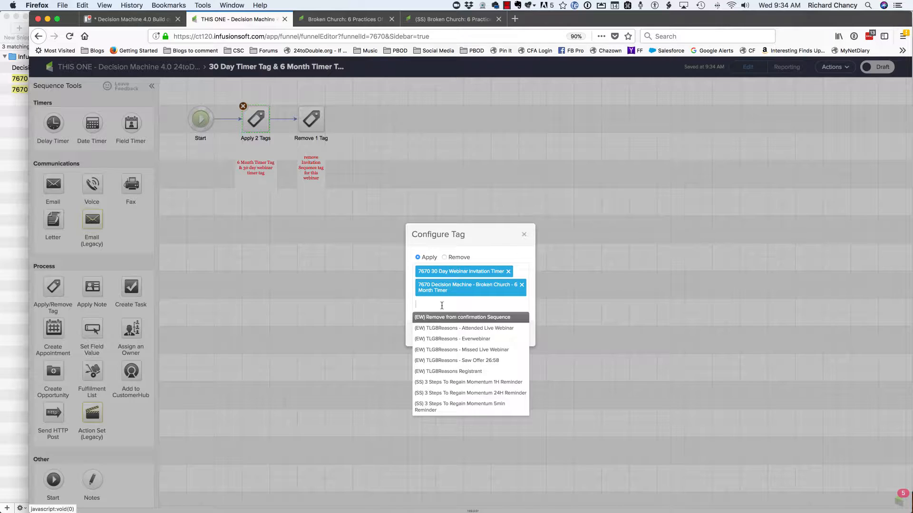
{"action": "left_click", "coordinate": [506, 248]}
{"action": "left_click", "coordinate": [523, 336]}
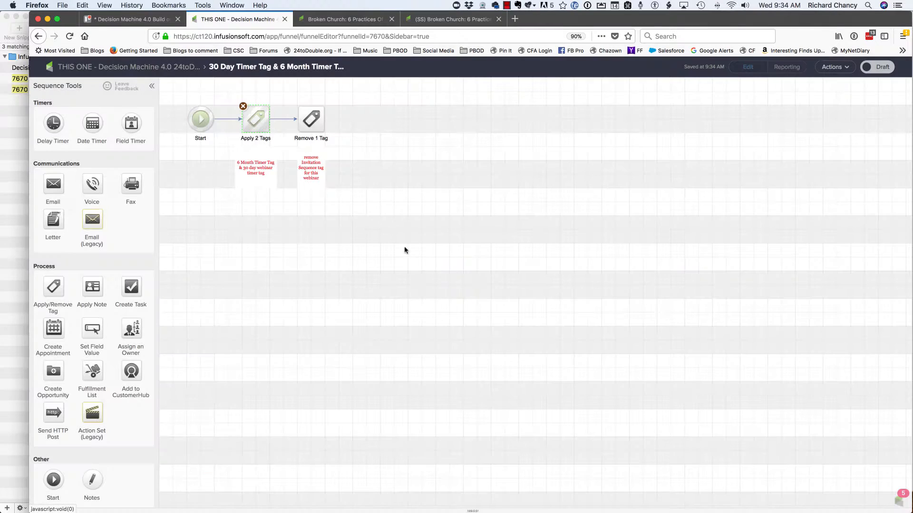
- Make the tag removal target "7670 (SS) - Broken Church - Invitation Sequence" instead of the 6 Things Pastors Do tag, and mark the sequence ready
{"action": "double_click", "coordinate": [312, 120]}
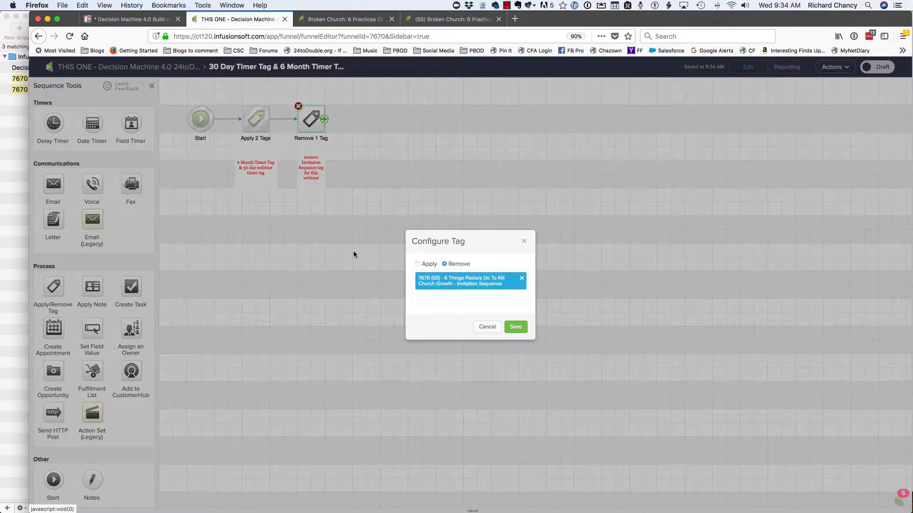
{"action": "left_click", "coordinate": [440, 299]}
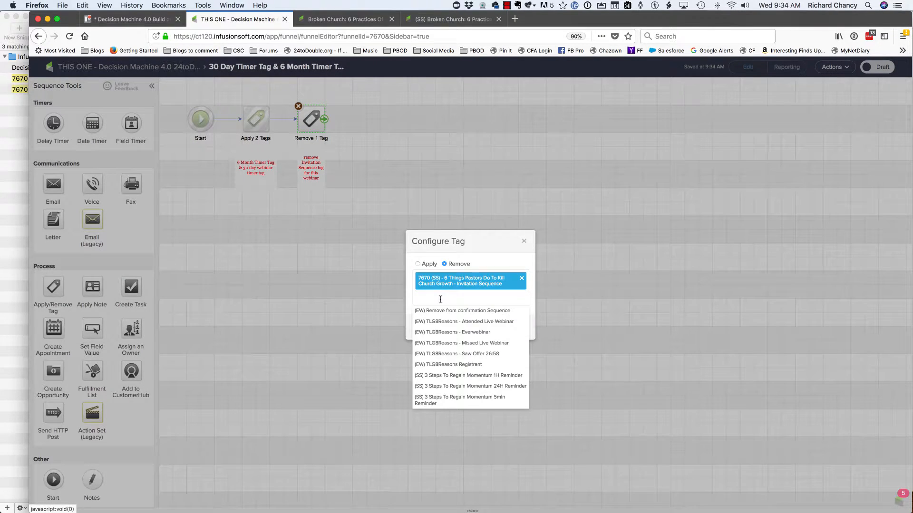
{"action": "type", "text": "=inv"}
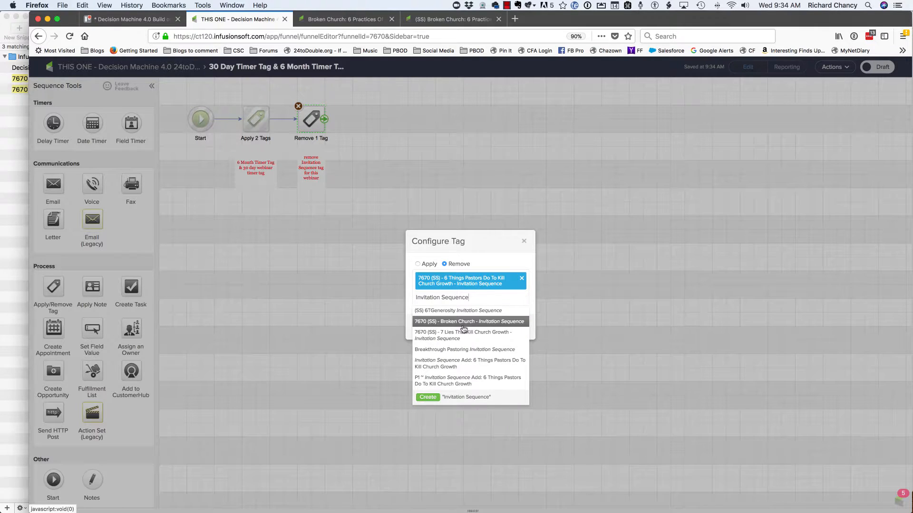
{"action": "left_click", "coordinate": [462, 322]}
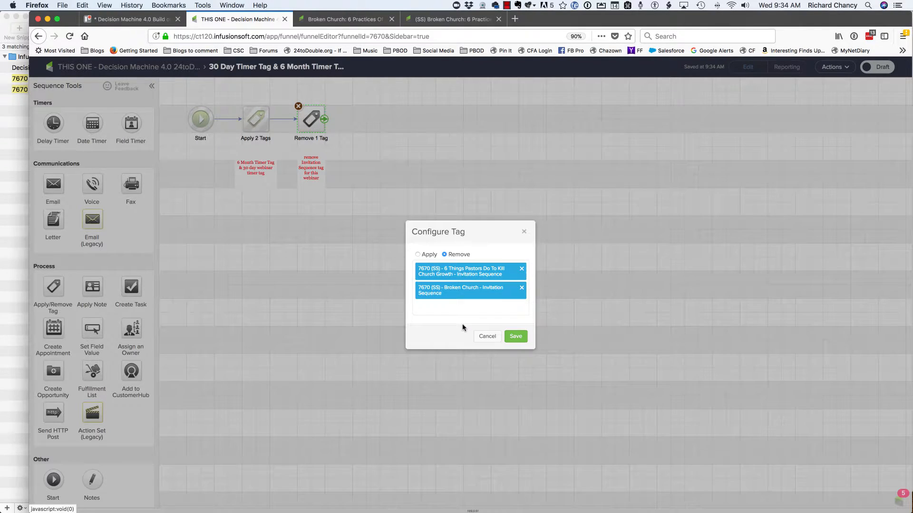
{"action": "left_click", "coordinate": [522, 270]}
{"action": "left_click", "coordinate": [512, 259]}
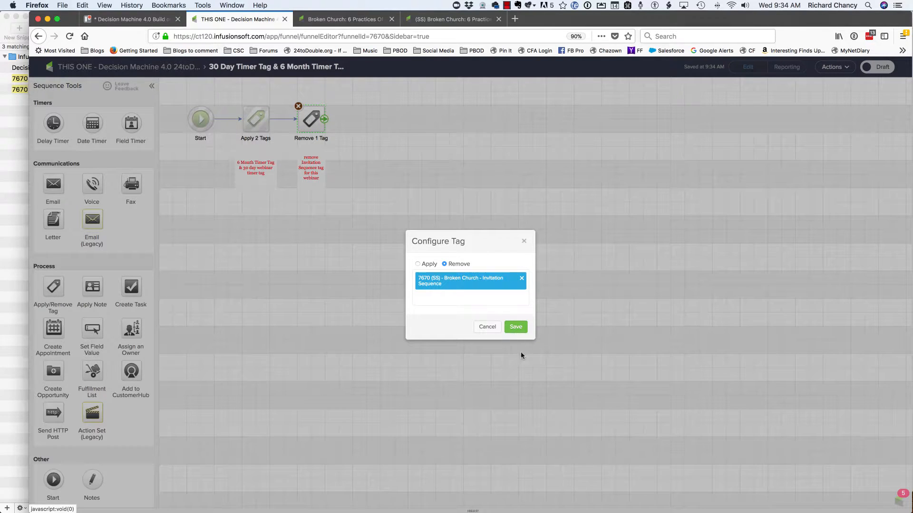
{"action": "left_click", "coordinate": [518, 329]}
{"action": "left_click", "coordinate": [344, 327]}
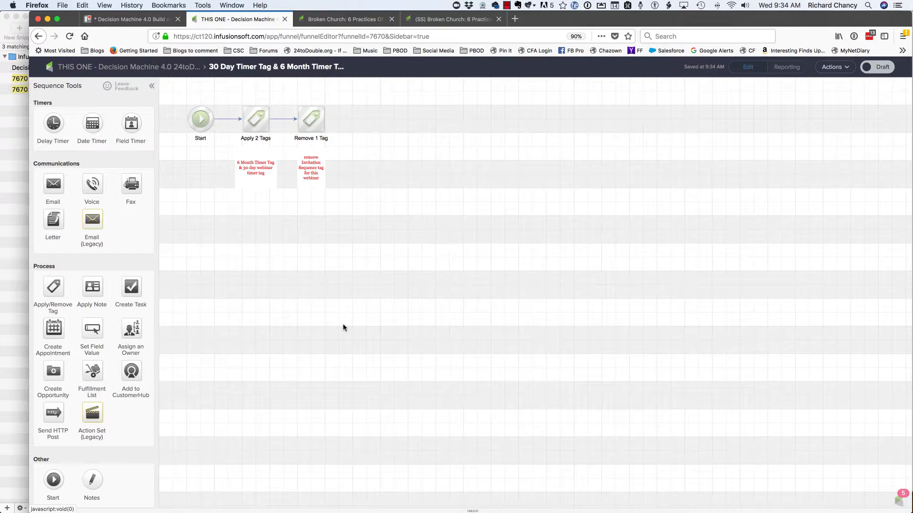
{"action": "left_click", "coordinate": [879, 70]}
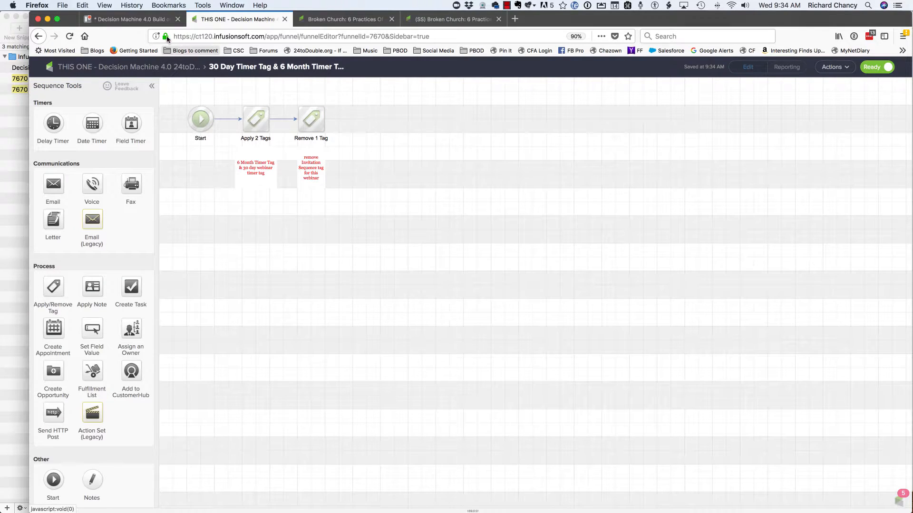
- Switch to the Trello build card and check off the four TAGS TO CREATE items in the Broken Church checklist
{"action": "left_click", "coordinate": [133, 19]}
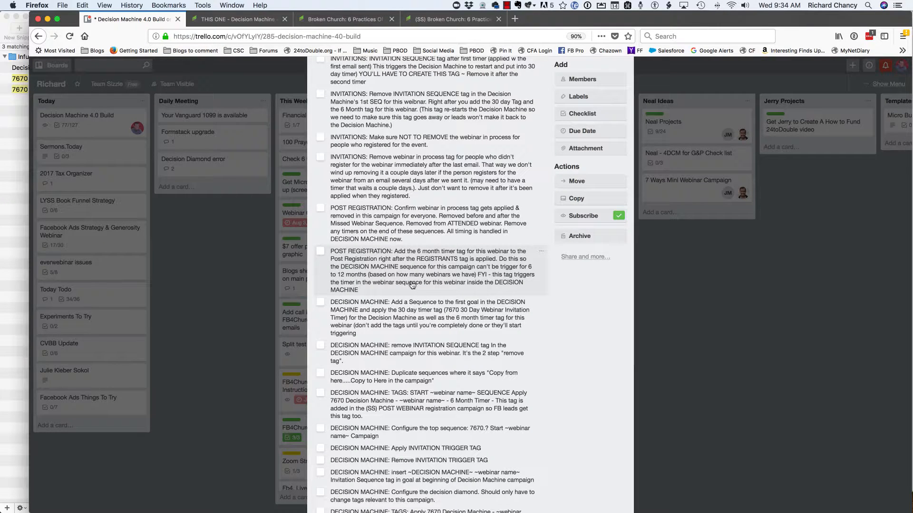
{"action": "scroll", "coordinate": [407, 280], "scroll_direction": "up", "scroll_amount": 8}
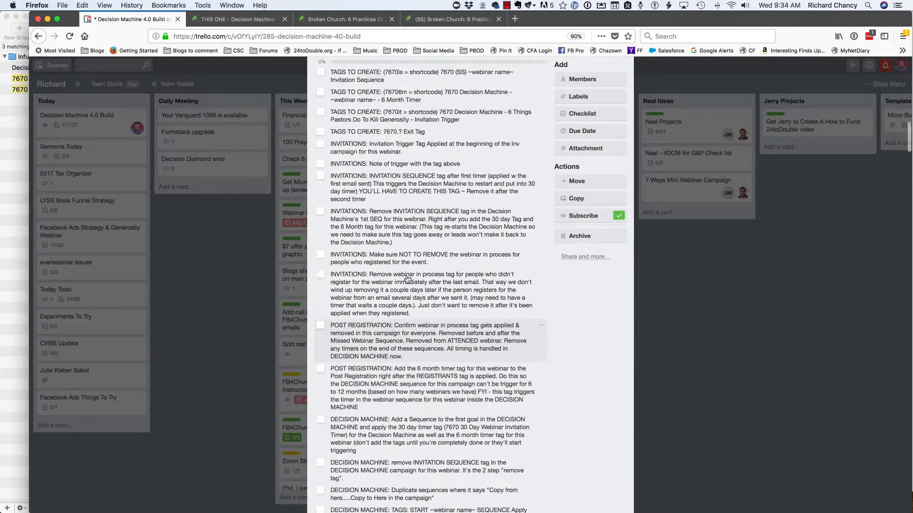
{"action": "left_click", "coordinate": [320, 146]}
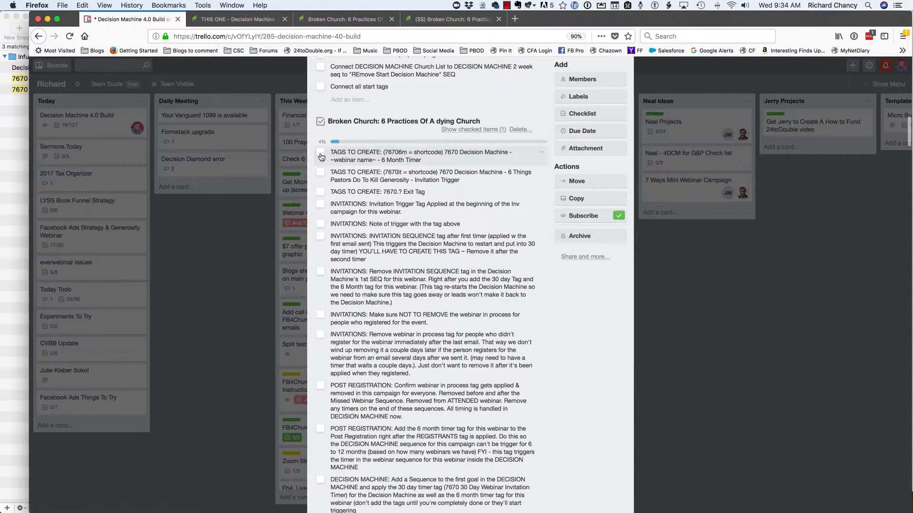
{"action": "left_click", "coordinate": [321, 155]}
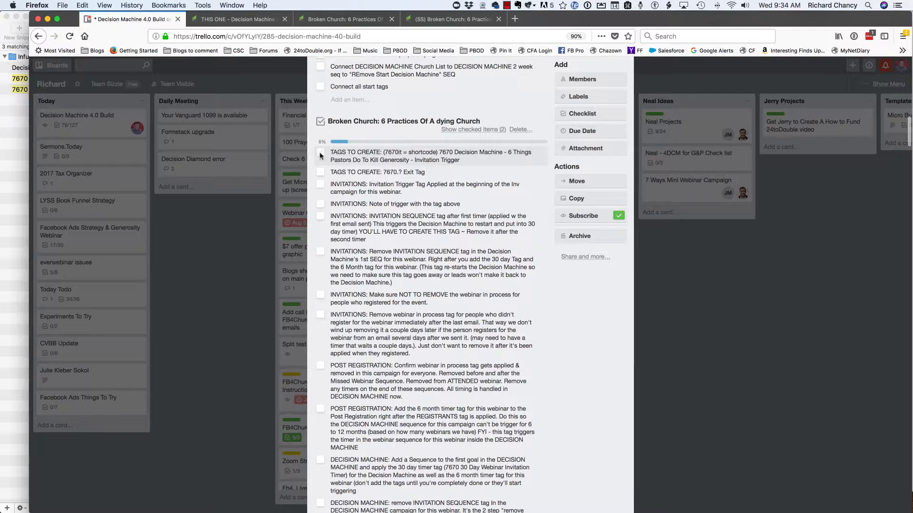
{"action": "left_click", "coordinate": [321, 155]}
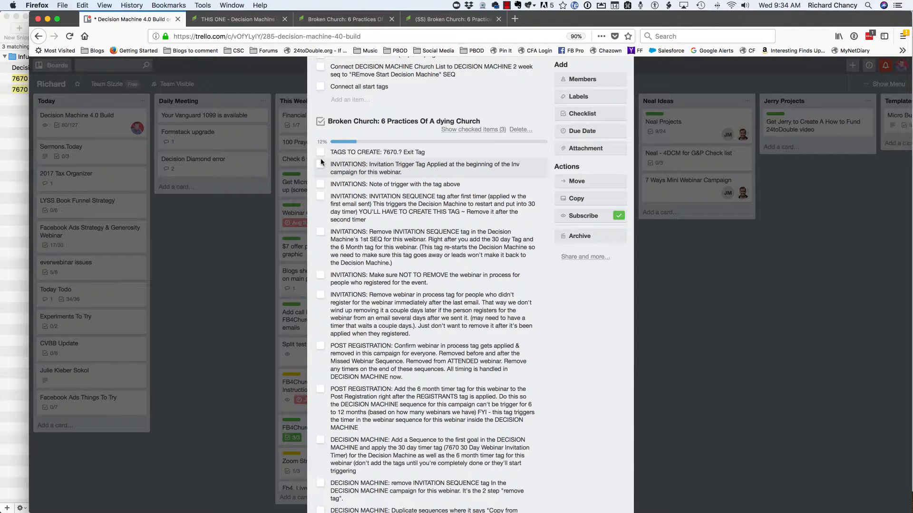
{"action": "left_click", "coordinate": [321, 152]}
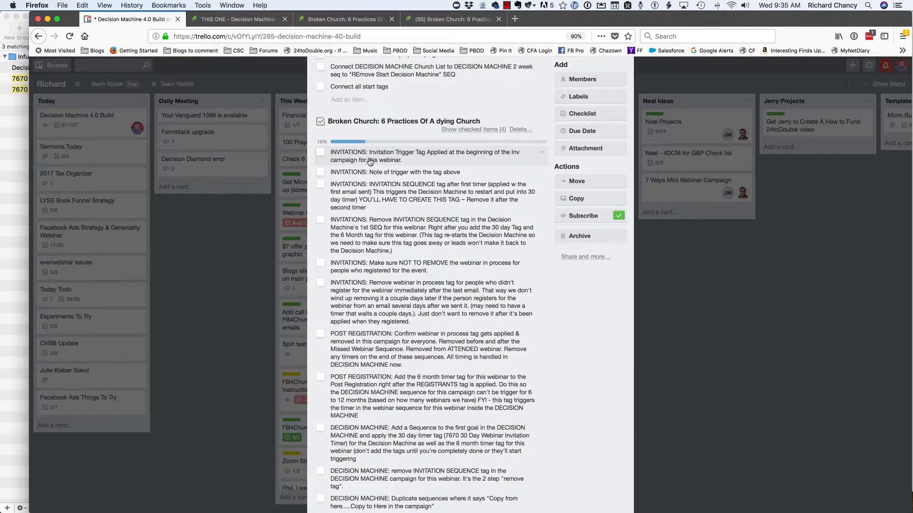
- Check off the six INVITATIONS items in the Broken Church checklist, from the Invitation Trigger Tag through removing the webinar in process tag
{"action": "left_click", "coordinate": [321, 152]}
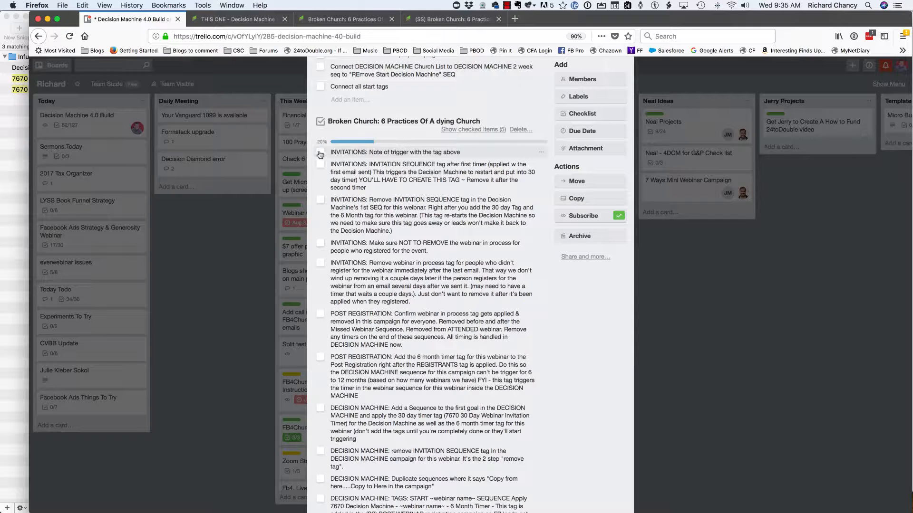
{"action": "left_click", "coordinate": [320, 152]}
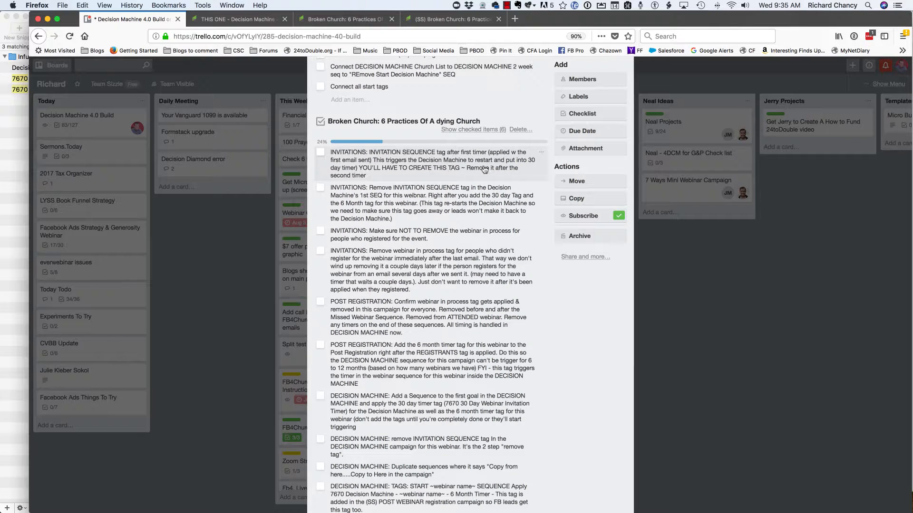
{"action": "left_click", "coordinate": [321, 153]}
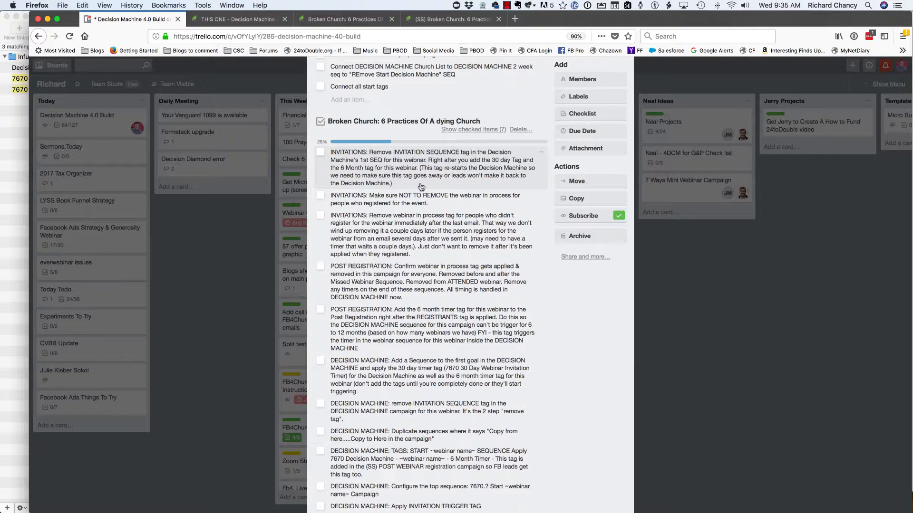
{"action": "left_click", "coordinate": [320, 152]}
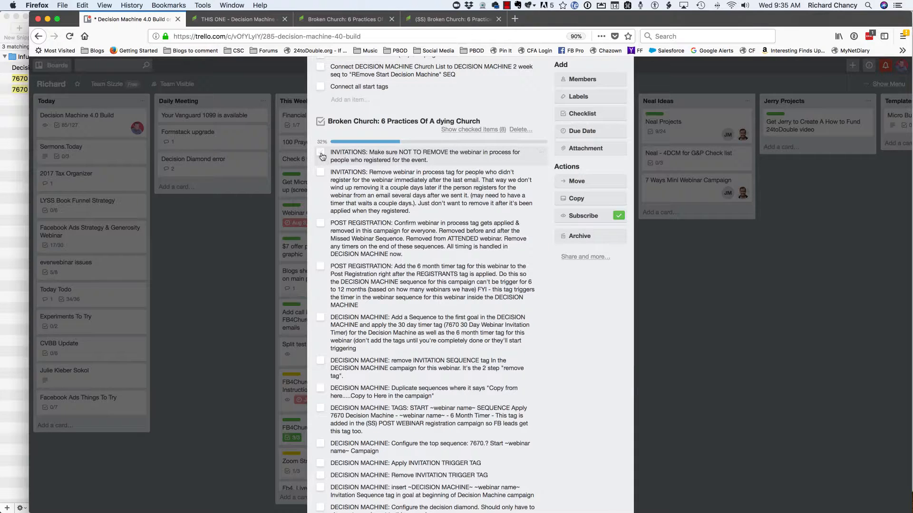
{"action": "left_click", "coordinate": [320, 153]}
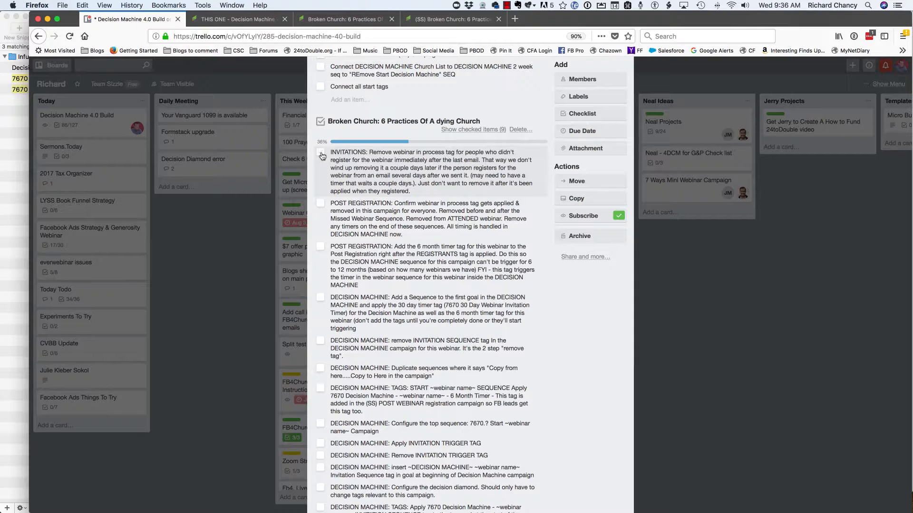
{"action": "left_click", "coordinate": [320, 153]}
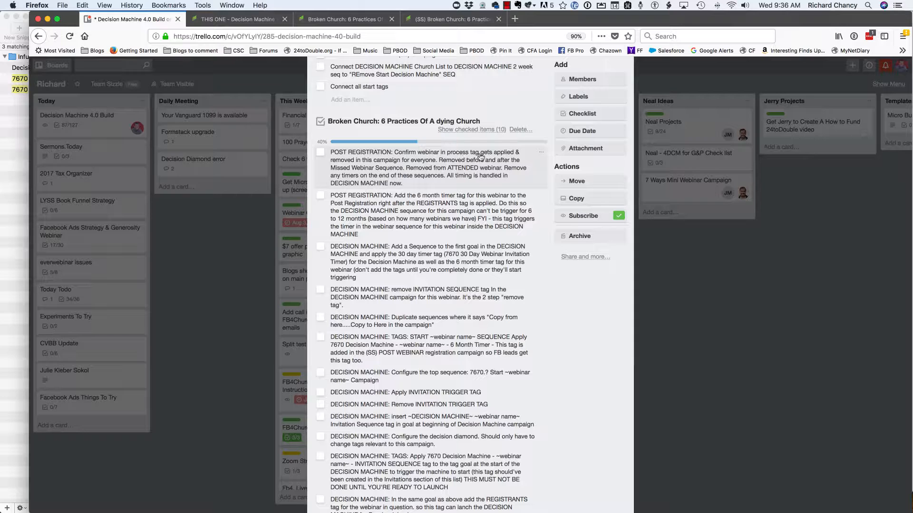
- In the (SS) Broken Church campaign, inspect the first applied tag and the removed tag in the Church List and Webinar In Process sequence
{"action": "left_click", "coordinate": [435, 21]}
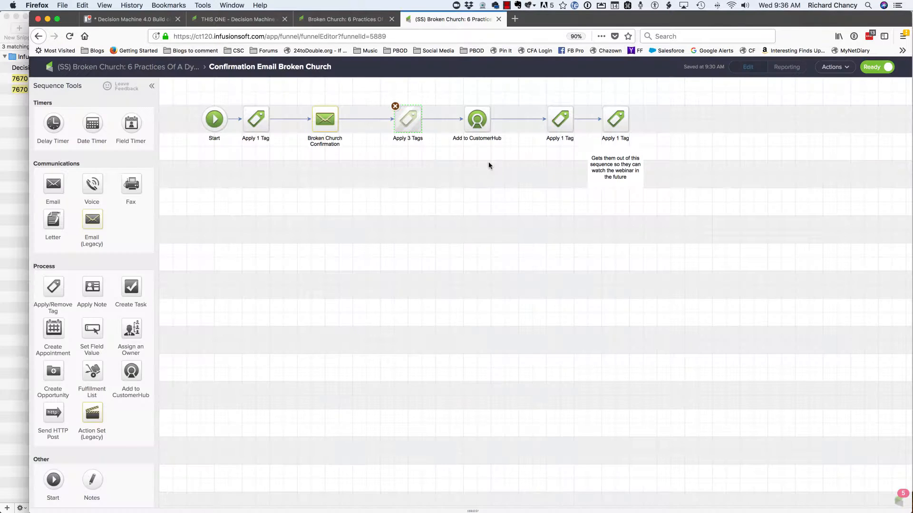
{"action": "left_click", "coordinate": [105, 69]}
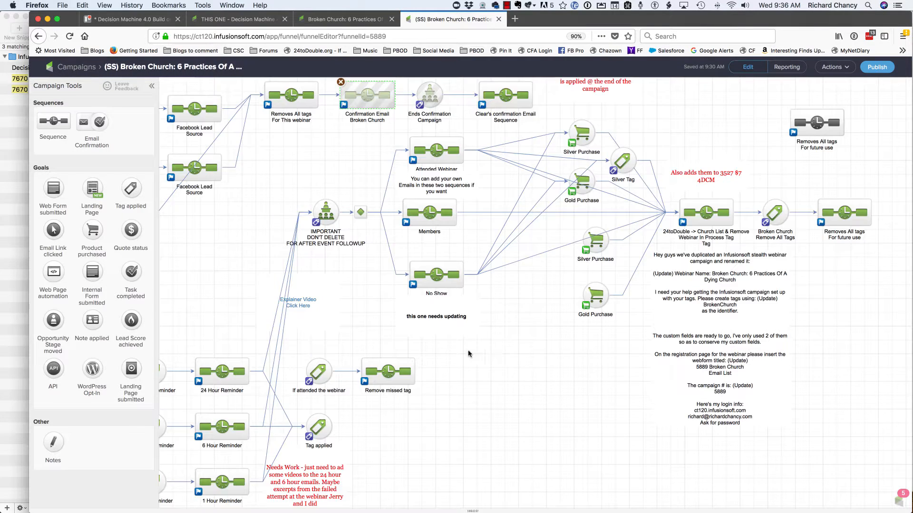
{"action": "left_click_drag", "start_coordinate": [468, 354], "coordinate": [408, 351]}
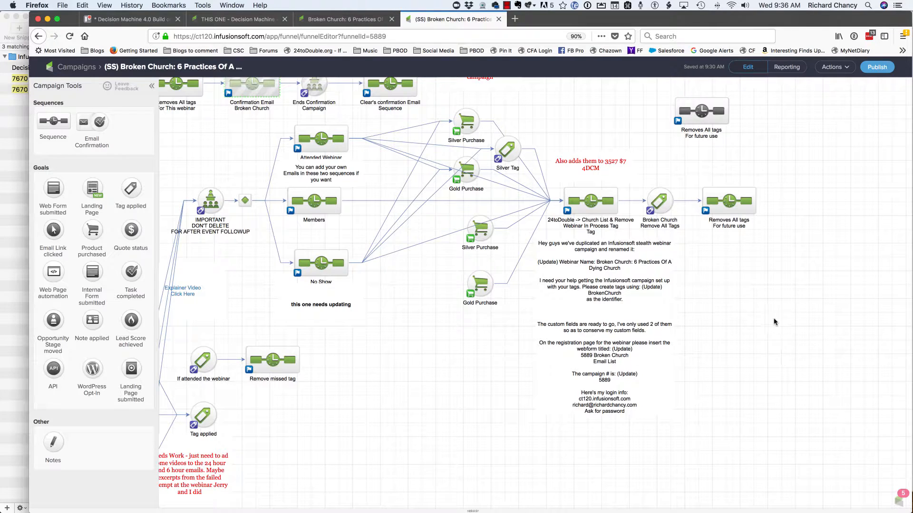
{"action": "double_click", "coordinate": [585, 201]}
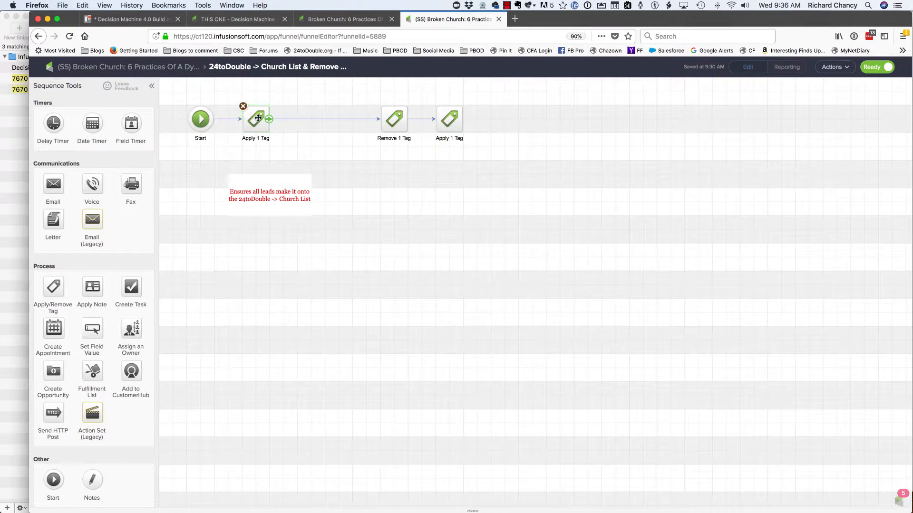
{"action": "double_click", "coordinate": [258, 118]}
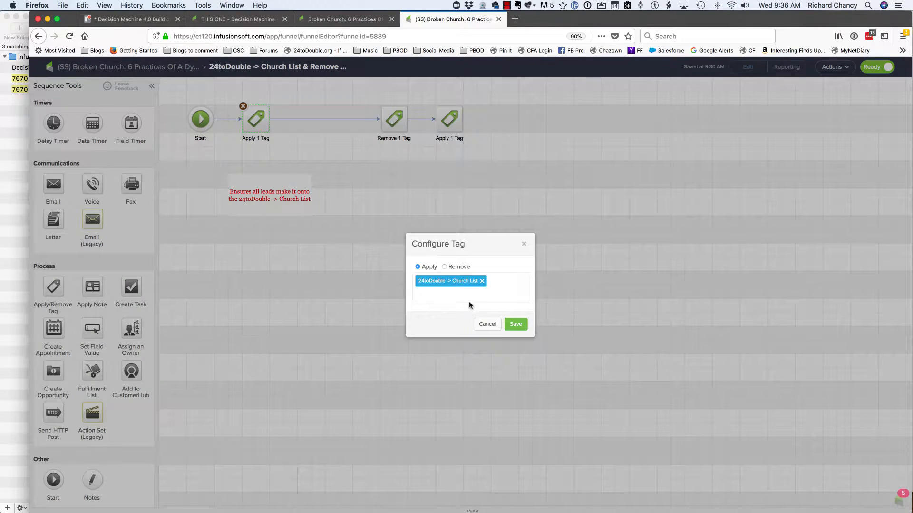
{"action": "left_click", "coordinate": [488, 325]}
{"action": "left_click", "coordinate": [389, 119]}
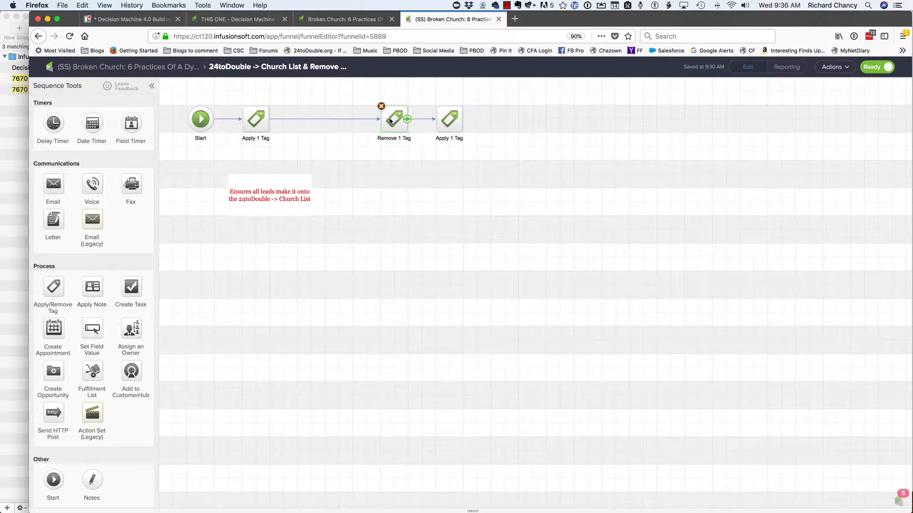
{"action": "double_click", "coordinate": [389, 118]}
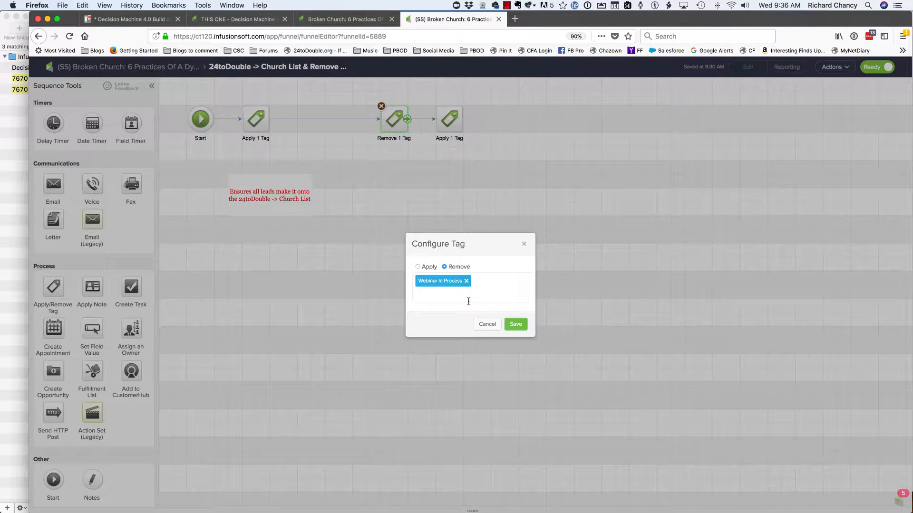
{"action": "left_click", "coordinate": [487, 325]}
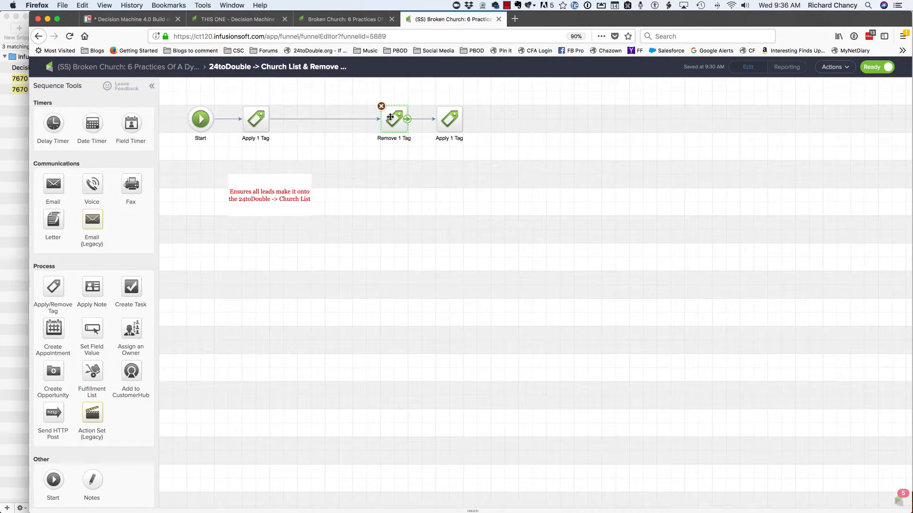
- Inspect the removed tag and the last applied tag in the Church List and Webinar In Process sequence
{"action": "double_click", "coordinate": [389, 117]}
{"action": "left_click", "coordinate": [493, 329]}
{"action": "left_click", "coordinate": [454, 123]}
{"action": "double_click", "coordinate": [455, 123]}
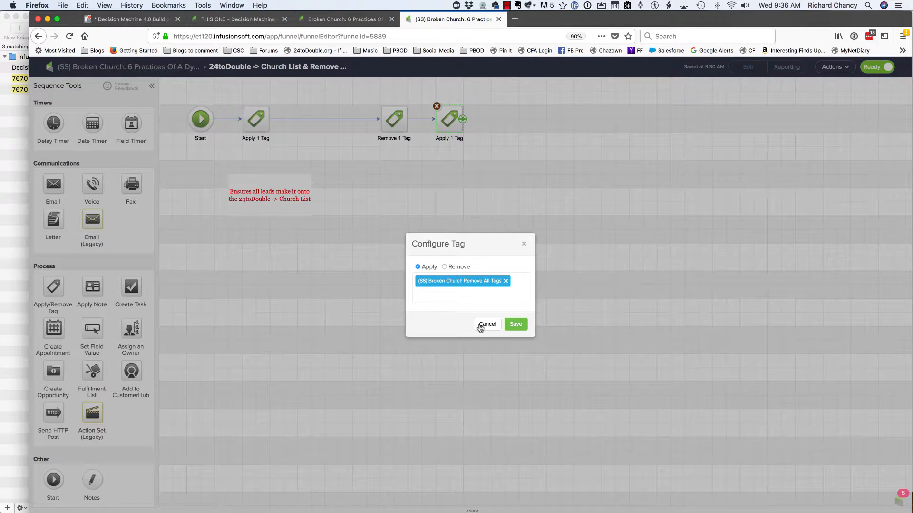
- Look over the Decision Machine 4.0 campaign's webinar timer sequences, and reopen the campaign after visiting the campaign list
{"action": "left_click", "coordinate": [217, 19]}
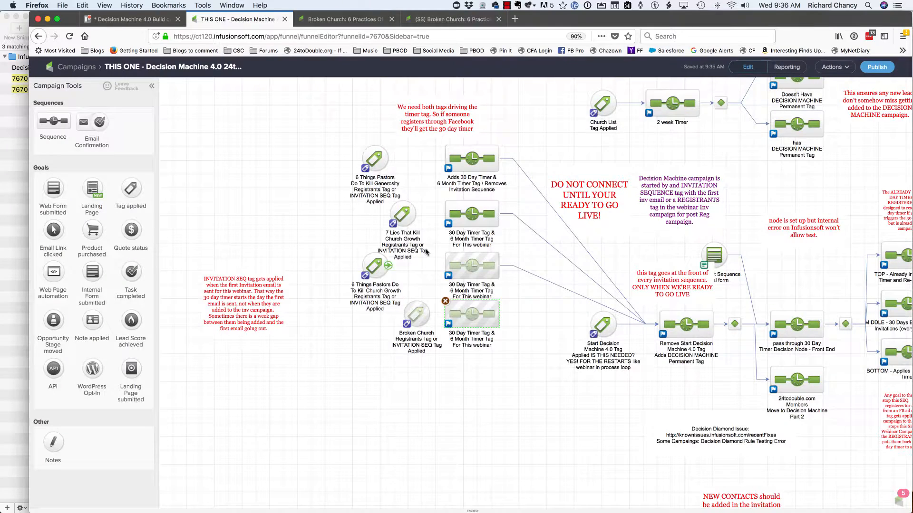
{"action": "scroll", "coordinate": [428, 254], "scroll_direction": "right", "scroll_amount": 5}
{"action": "scroll", "coordinate": [427, 254], "scroll_direction": "up", "scroll_amount": 3}
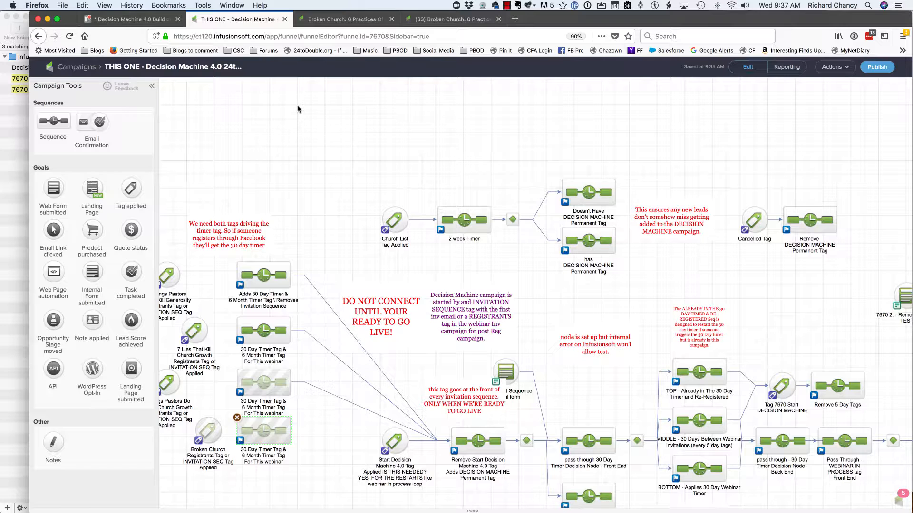
{"action": "left_click", "coordinate": [82, 69]}
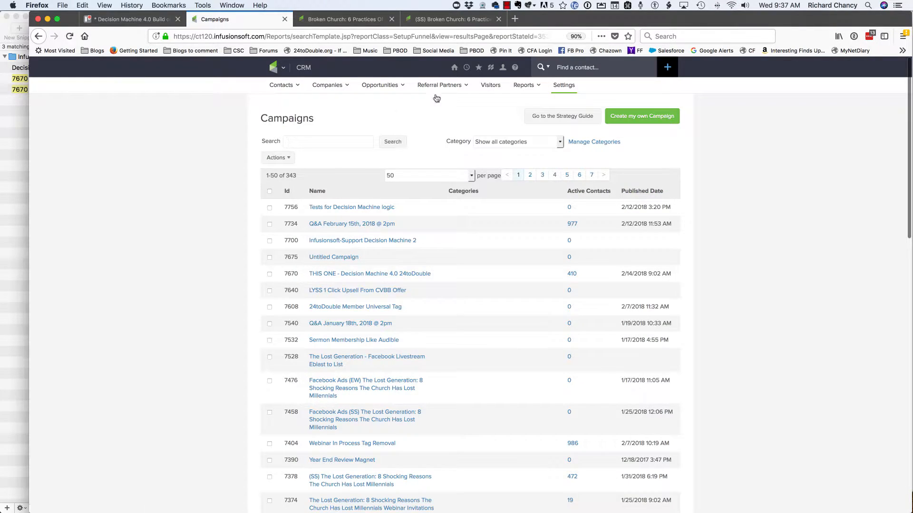
{"action": "left_click", "coordinate": [466, 67]}
{"action": "left_click", "coordinate": [465, 98]}
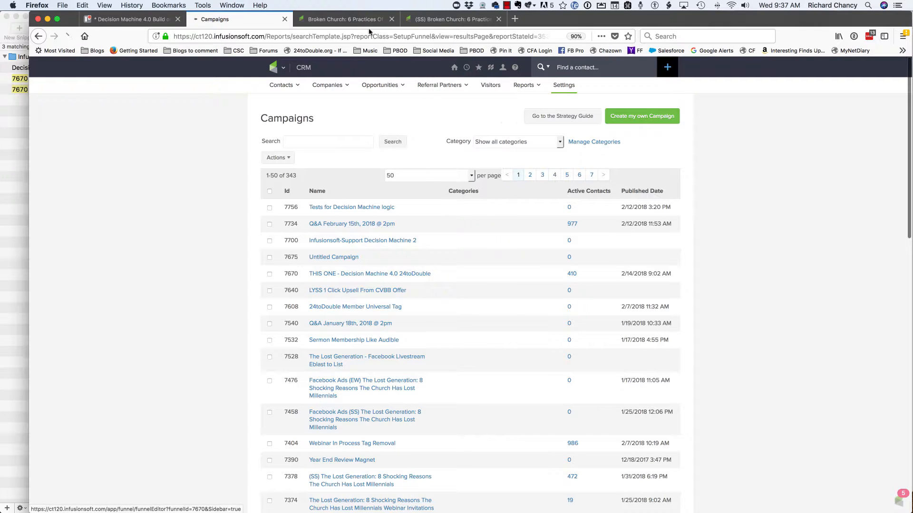
- In the (SS) Broken Church campaign, save "(SS) Broken Church Remove All Tags" as the sequence's last applied tag and return to the campaign
{"action": "left_click", "coordinate": [342, 19]}
{"action": "left_click", "coordinate": [440, 19]}
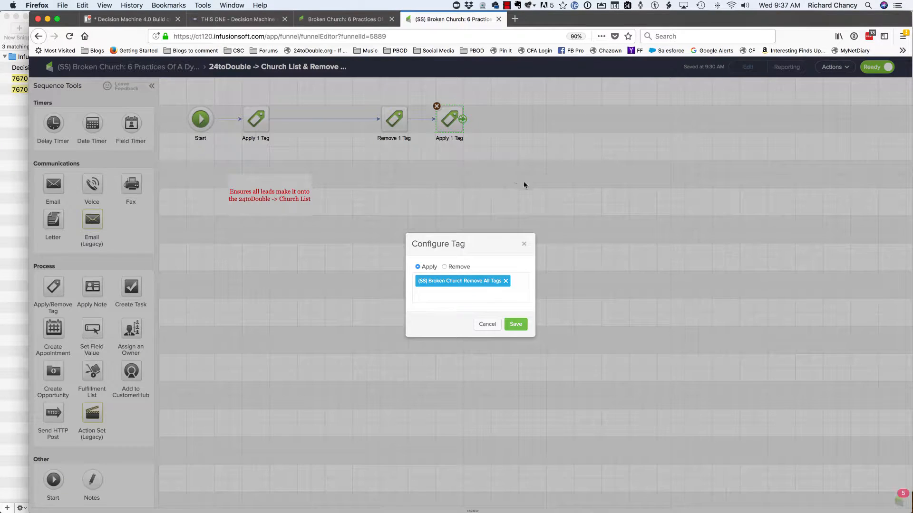
{"action": "left_click", "coordinate": [516, 324]}
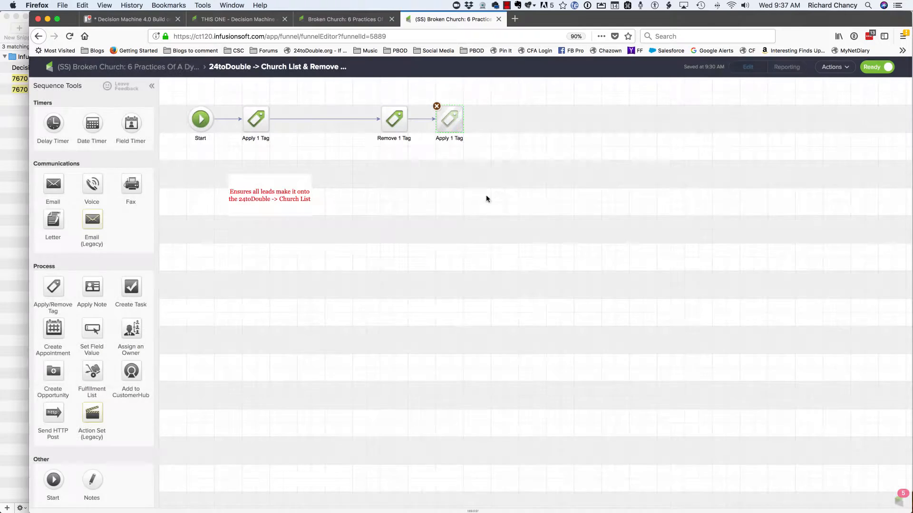
{"action": "left_click", "coordinate": [189, 70]}
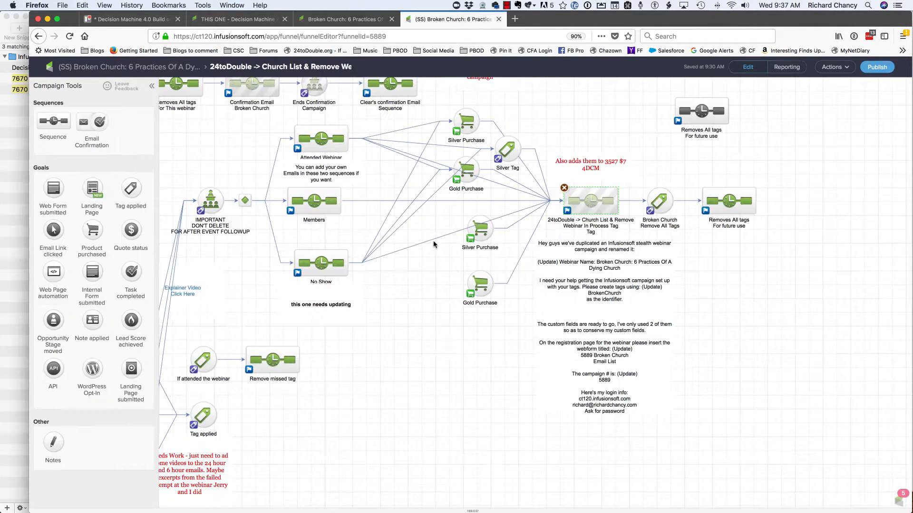
- Inspect the first removed tag and the applied tag in the connected Removes All tags For future use sequence
{"action": "double_click", "coordinate": [708, 209]}
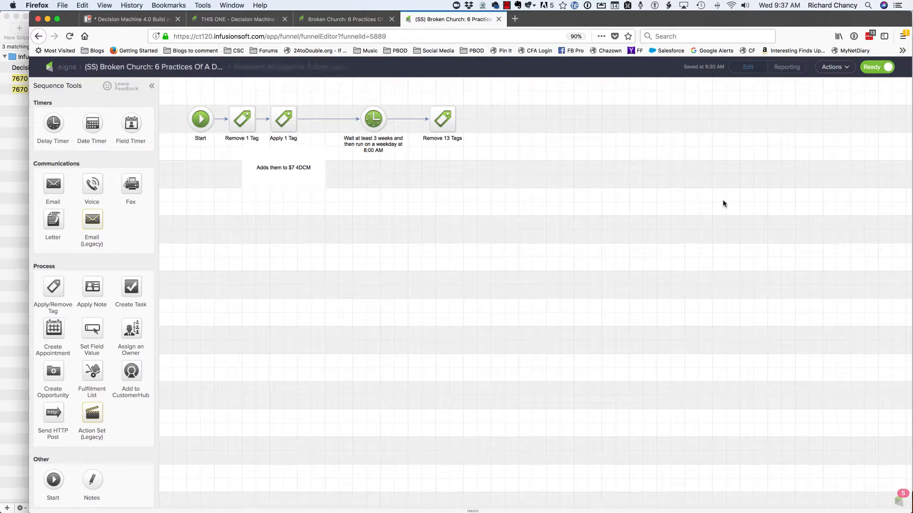
{"action": "double_click", "coordinate": [243, 122]}
{"action": "left_click", "coordinate": [486, 324]}
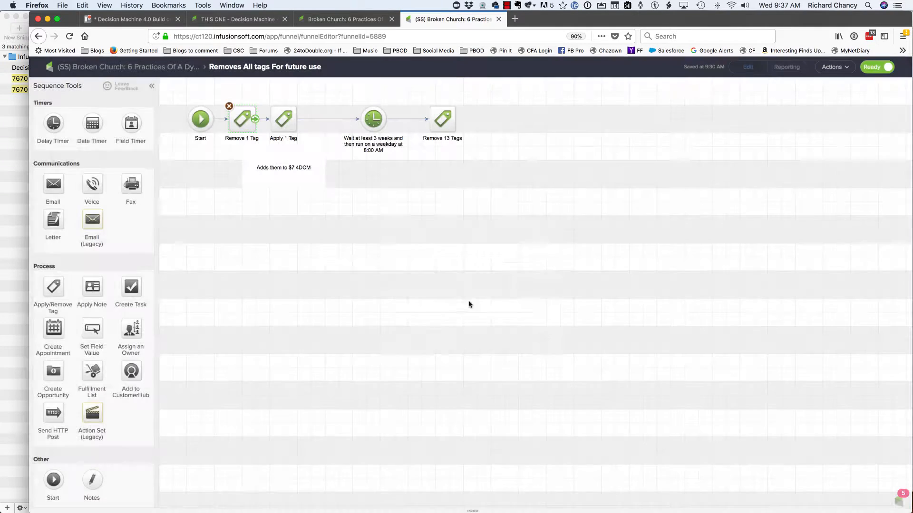
{"action": "left_click", "coordinate": [276, 120]}
{"action": "double_click", "coordinate": [277, 122]}
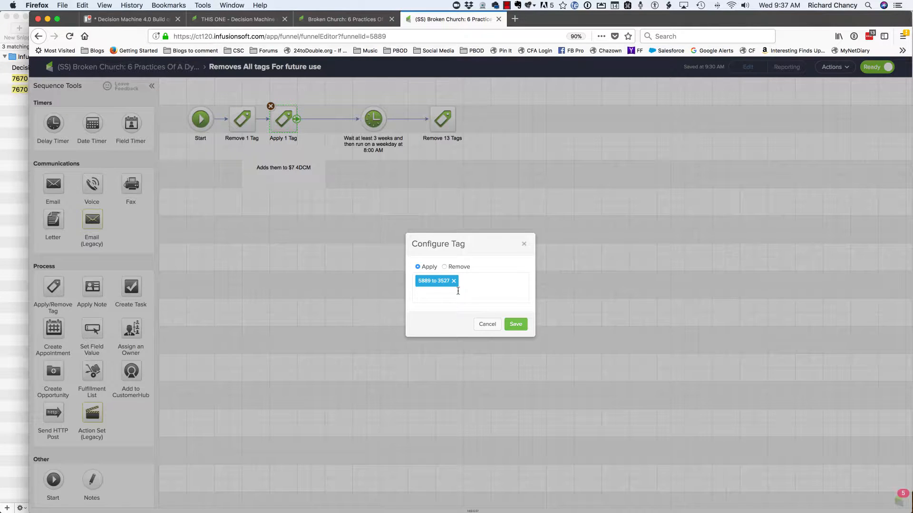
{"action": "left_click", "coordinate": [494, 326]}
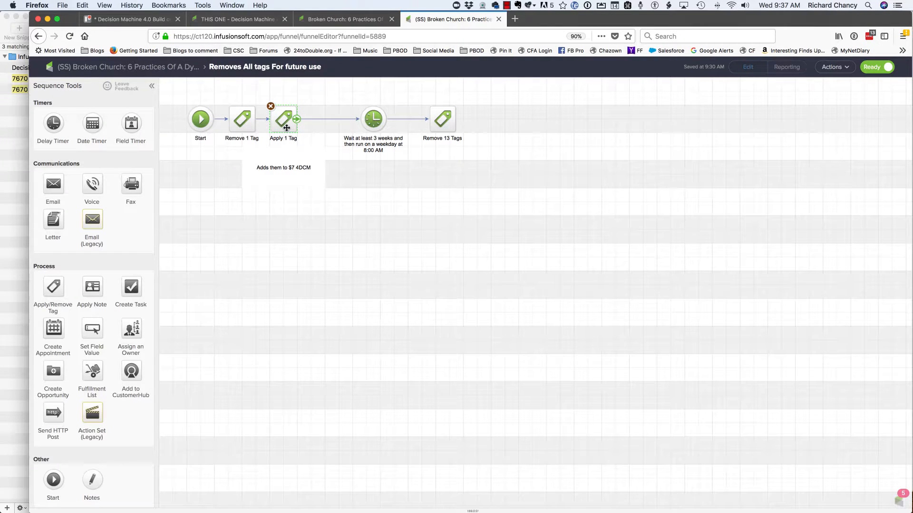
- Disconnect the Apply 1 Tag step from the sequence and move it, with its "Adds them to $7 4DCM" note, below the flow
{"action": "left_click", "coordinate": [264, 119]}
{"action": "left_click", "coordinate": [306, 120]}
{"action": "left_click_drag", "start_coordinate": [283, 118], "coordinate": [311, 257]}
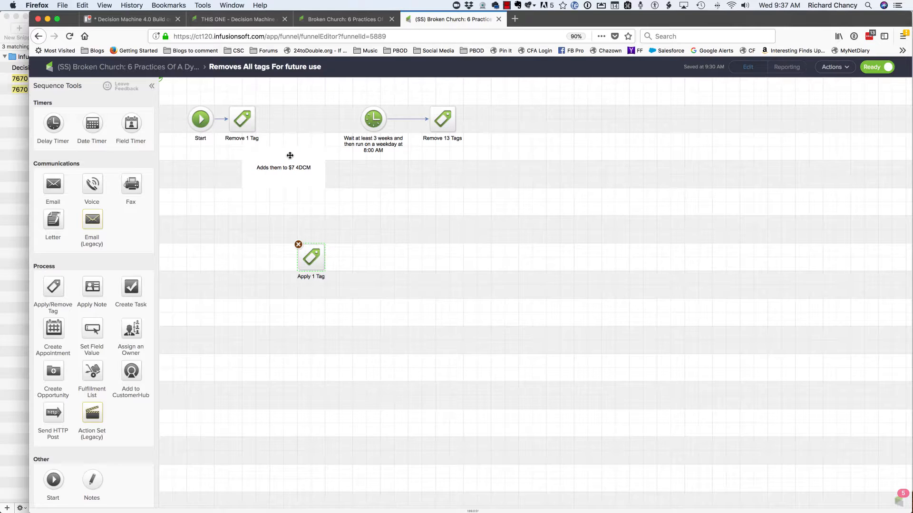
{"action": "left_click_drag", "start_coordinate": [290, 155], "coordinate": [307, 295]}
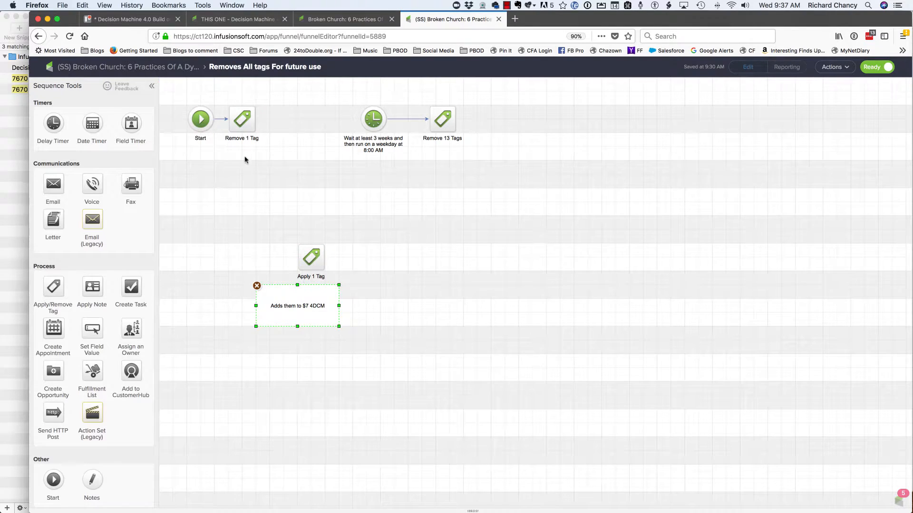
- Connect Remove 1 Tag directly to the three-week timer, and move the timer and the Remove 13 Tags step closer to the start
{"action": "left_click_drag", "start_coordinate": [257, 120], "coordinate": [375, 128]}
{"action": "left_click_drag", "start_coordinate": [397, 186], "coordinate": [378, 177]}
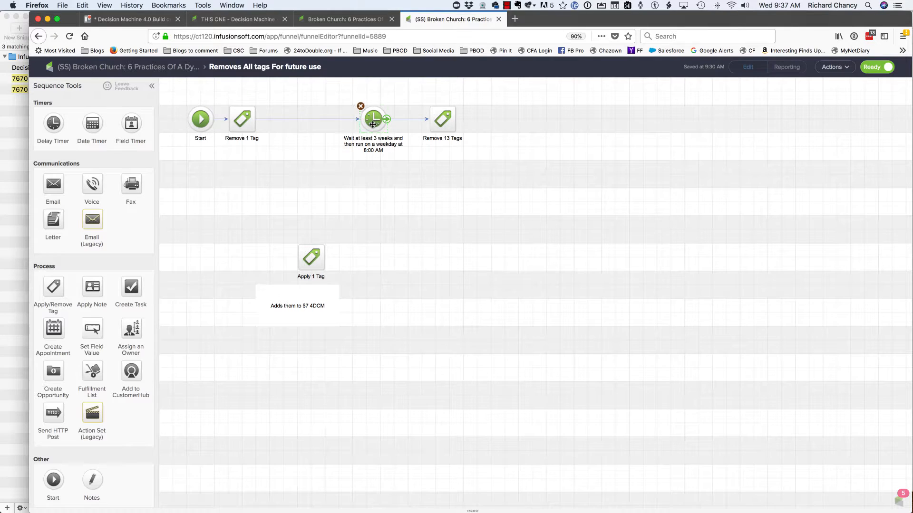
{"action": "left_click_drag", "start_coordinate": [373, 125], "coordinate": [325, 125]}
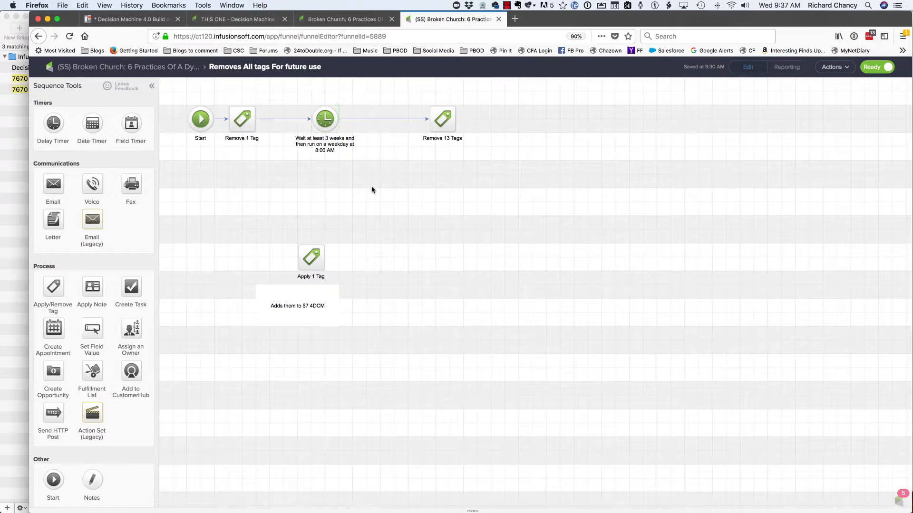
{"action": "left_click_drag", "start_coordinate": [432, 137], "coordinate": [373, 122]}
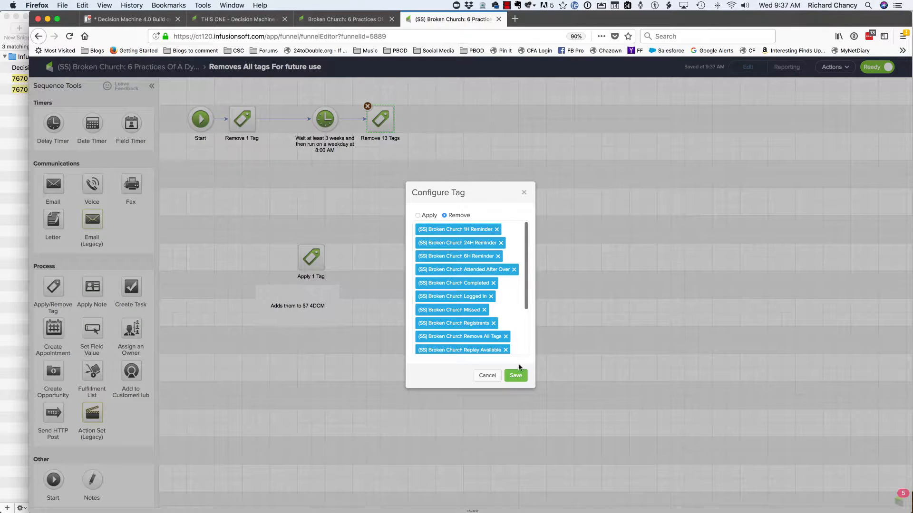
- Review the tags listed in the Remove 13 Tags step, save the step, and return to the campaign overview
{"action": "scroll", "coordinate": [507, 308], "scroll_direction": "down", "scroll_amount": 3}
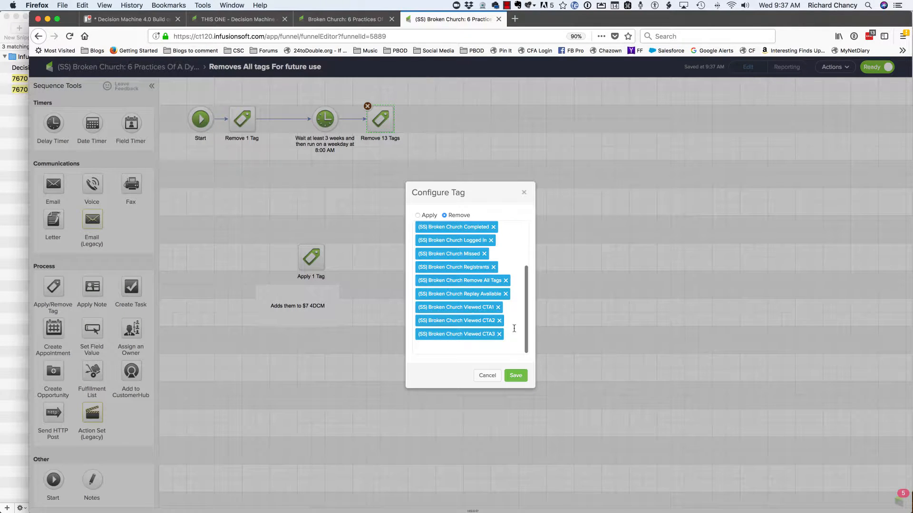
{"action": "left_click", "coordinate": [515, 375]}
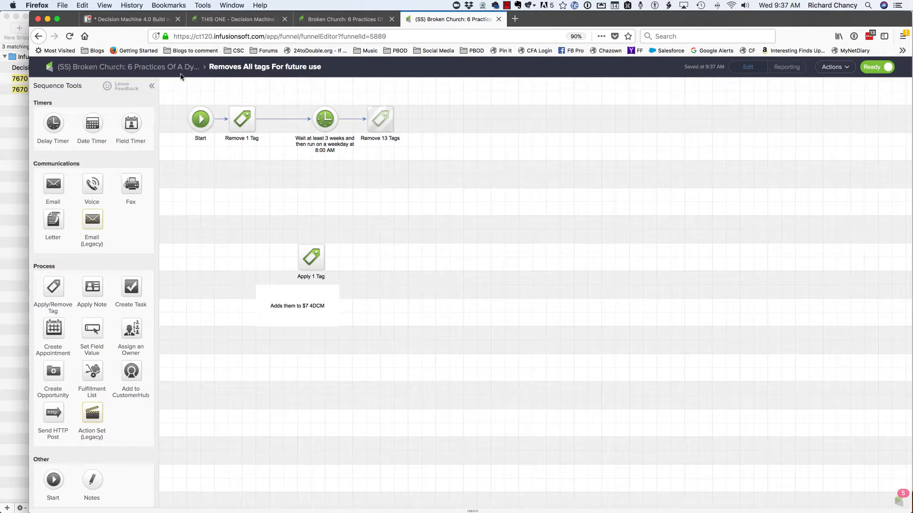
{"action": "left_click", "coordinate": [156, 70]}
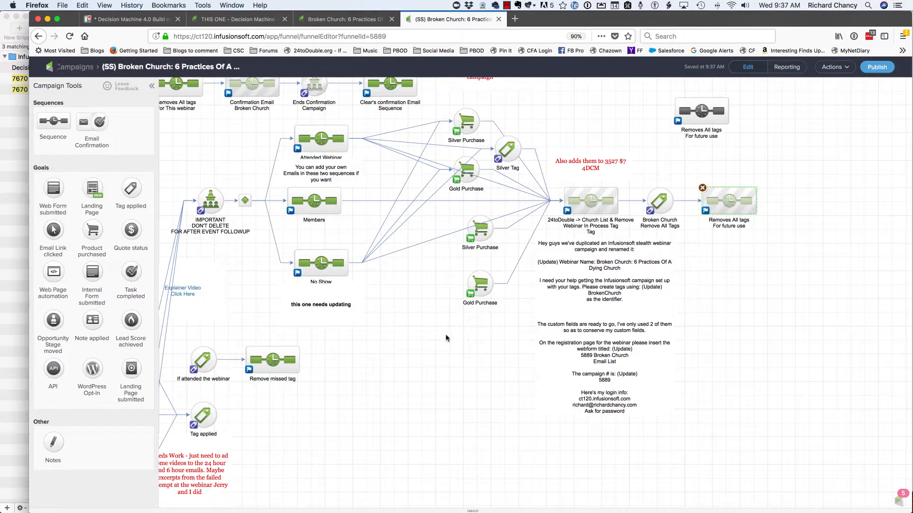
- Publish the (SS) Broken Church campaign and return it to editing view
{"action": "left_click_drag", "start_coordinate": [432, 341], "coordinate": [554, 369]}
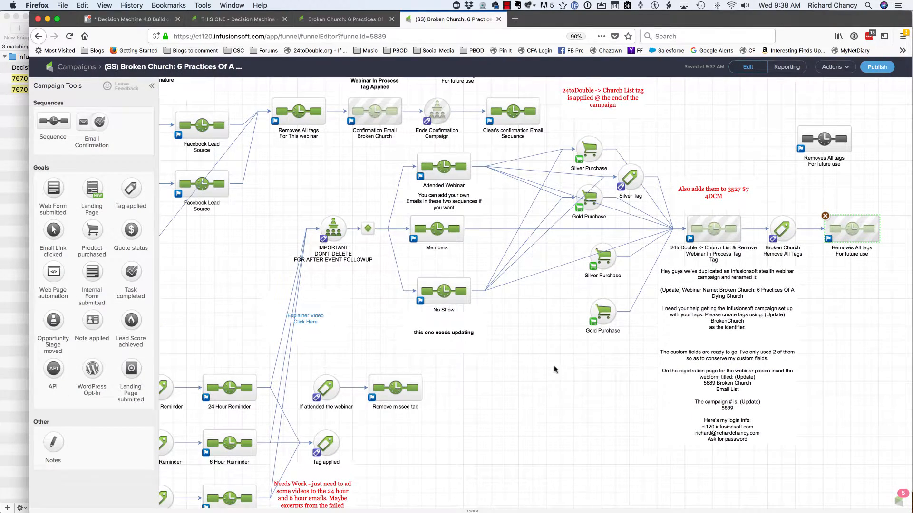
{"action": "left_click", "coordinate": [879, 67]}
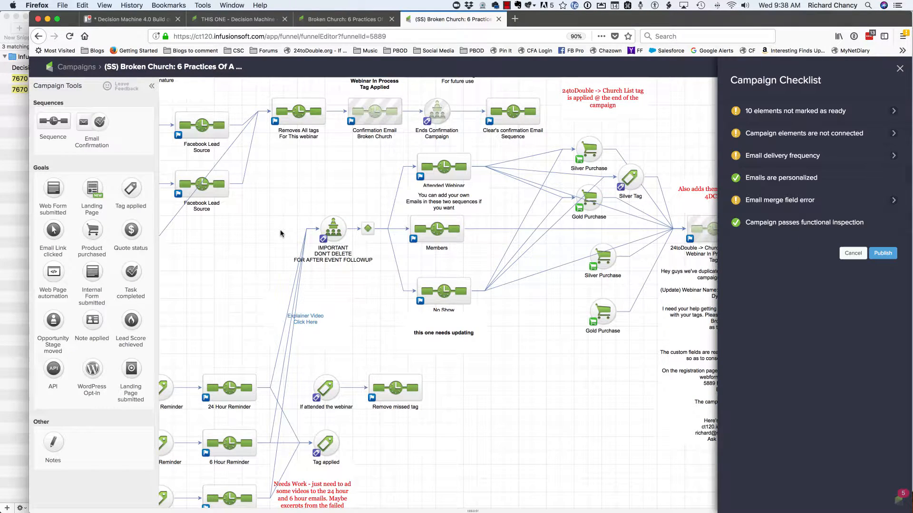
{"action": "left_click", "coordinate": [891, 257]}
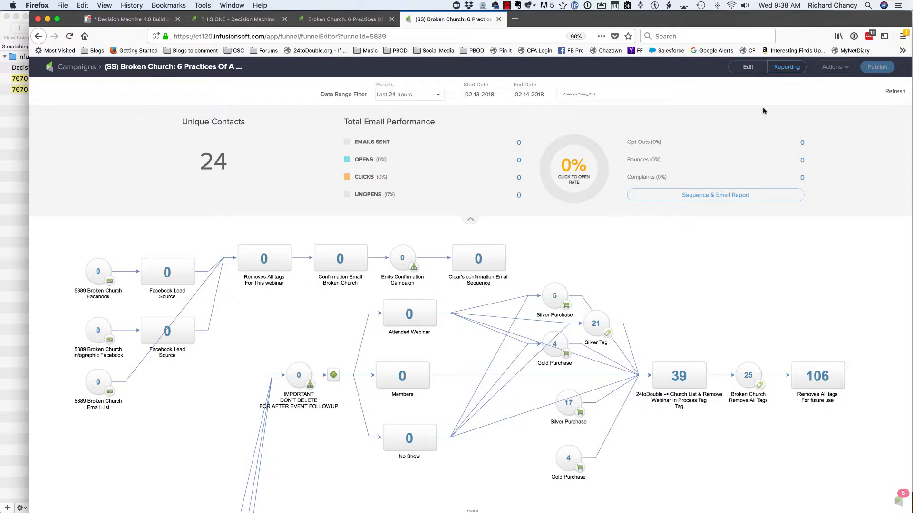
{"action": "left_click", "coordinate": [748, 67]}
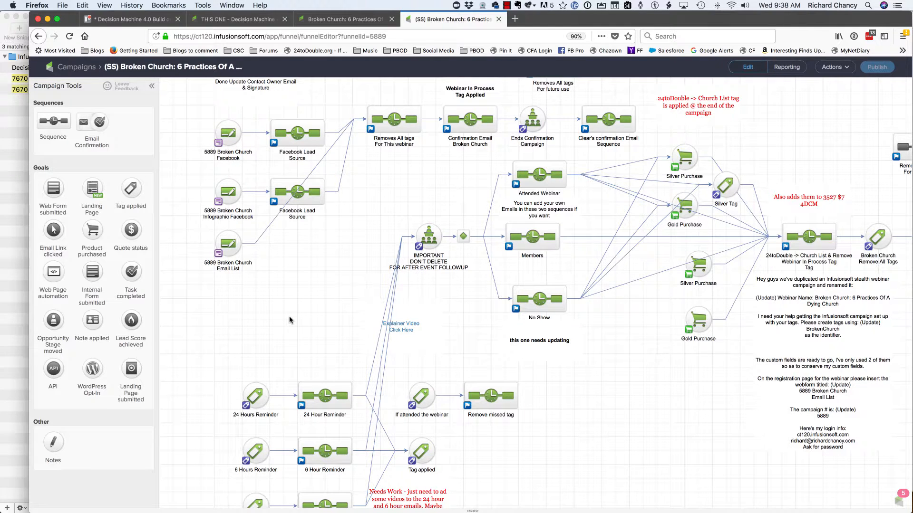
- In the Trello Broken Church checklist, check off both POST REGISTRATION items and the DECISION MACHINE items for adding the timer sequence and removing the INVITATION SEQUENCE tag
{"action": "left_click", "coordinate": [237, 19]}
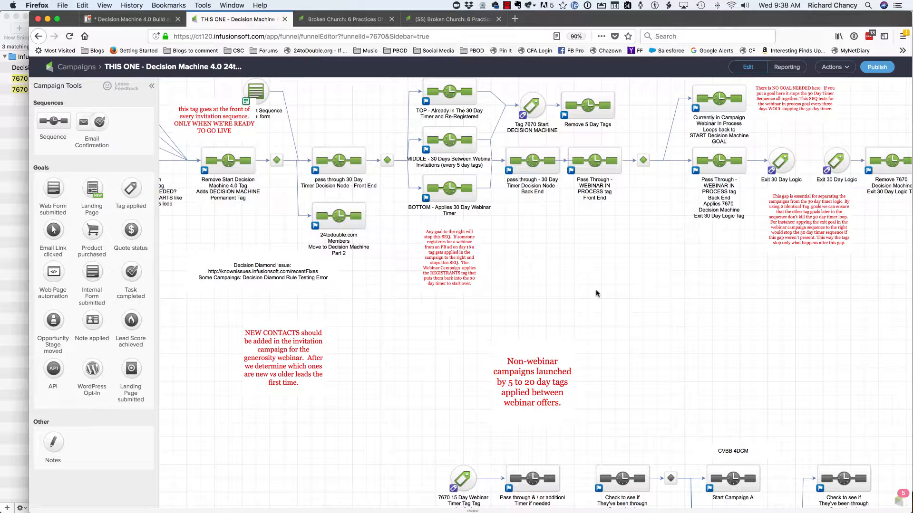
{"action": "left_click", "coordinate": [132, 20]}
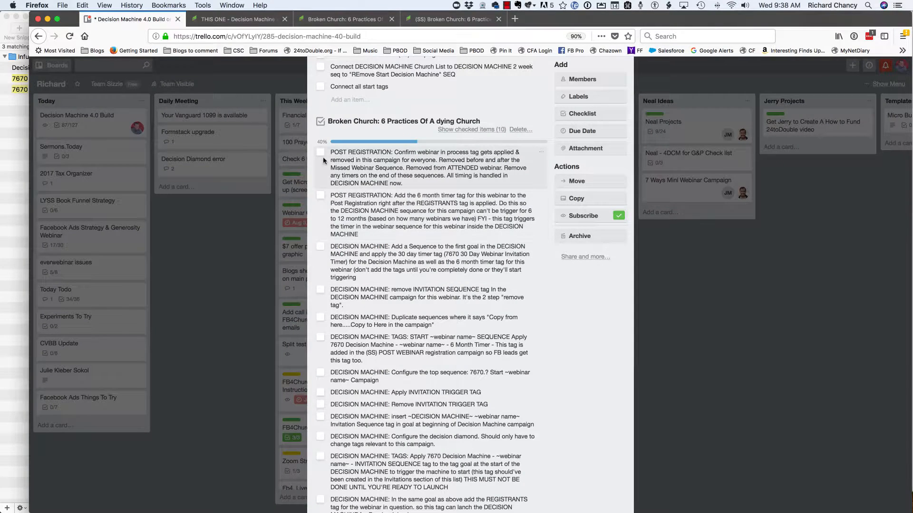
{"action": "left_click", "coordinate": [321, 153]}
{"action": "left_click", "coordinate": [319, 153]}
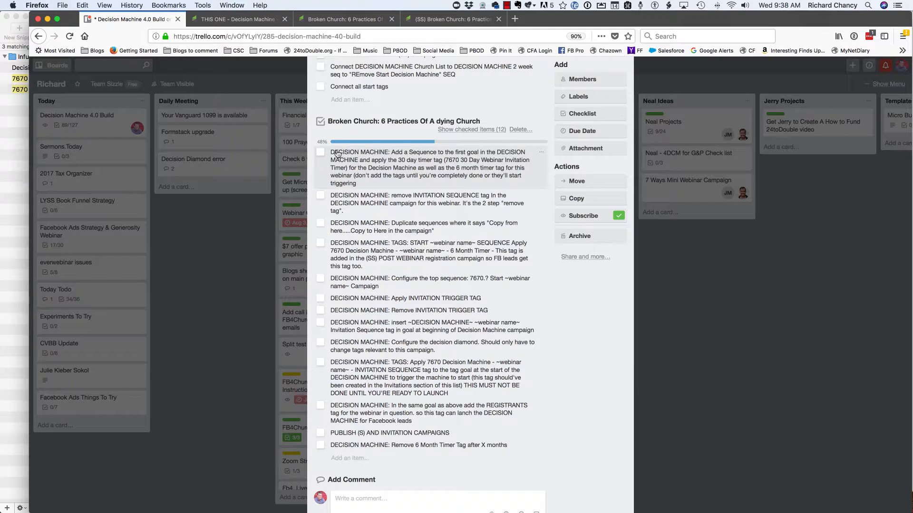
{"action": "left_click", "coordinate": [321, 153]}
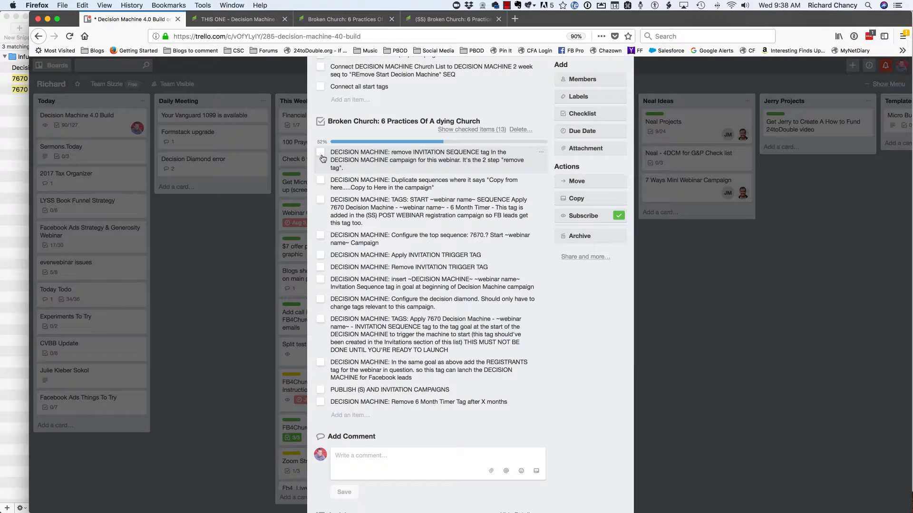
{"action": "left_click", "coordinate": [321, 153]}
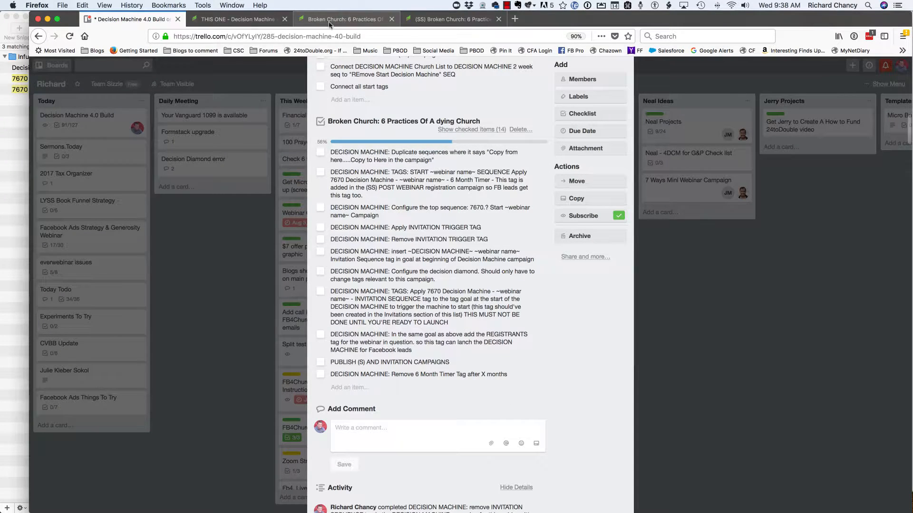
- In the Decision Machine campaign, inspect the applied and removed tags in the Broken Church 30 Day and 6 Month Timer sequence
{"action": "left_click", "coordinate": [254, 20]}
{"action": "left_click_drag", "start_coordinate": [217, 221], "coordinate": [508, 262]}
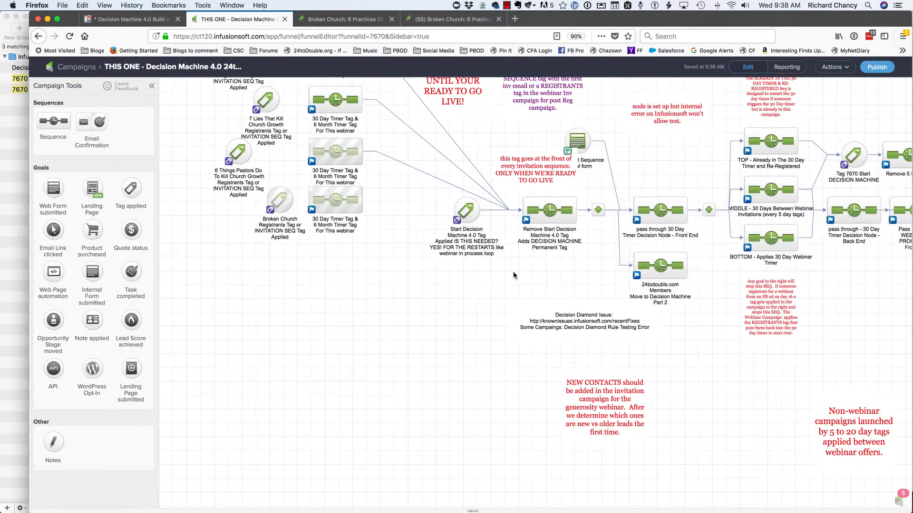
{"action": "double_click", "coordinate": [336, 210]}
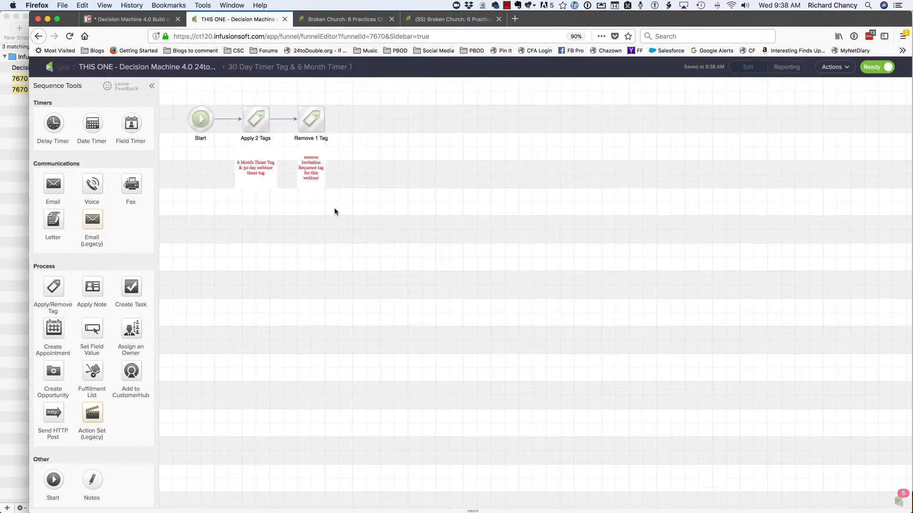
{"action": "left_click", "coordinate": [255, 127]}
{"action": "double_click", "coordinate": [255, 128]}
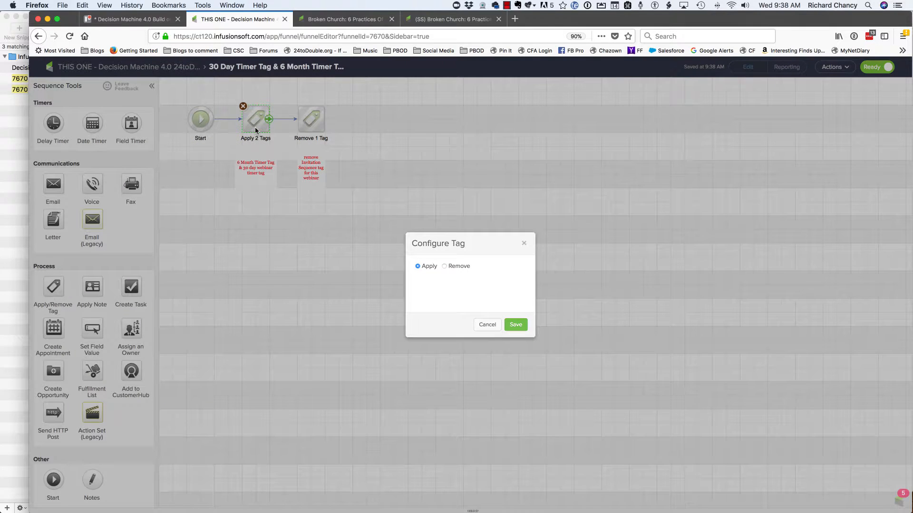
{"action": "left_click", "coordinate": [483, 333]}
{"action": "left_click", "coordinate": [309, 126]}
{"action": "double_click", "coordinate": [309, 127]}
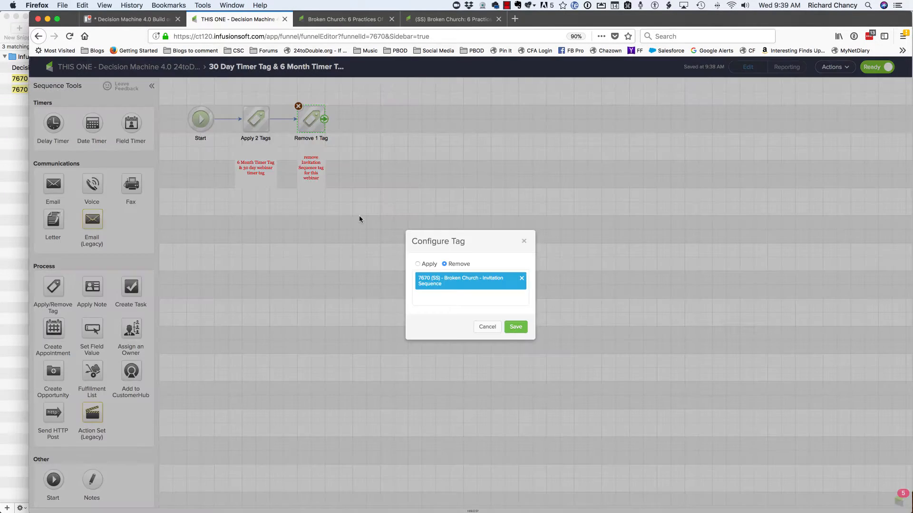
{"action": "left_click", "coordinate": [483, 328]}
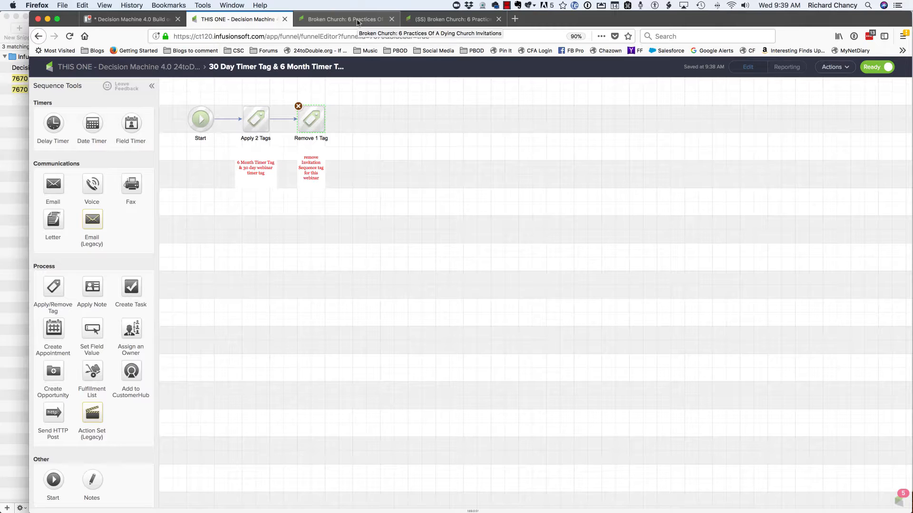
- Check off the DECISION MACHINE item about duplicating sequences in the Trello Broken Church checklist
{"action": "left_click", "coordinate": [151, 20]}
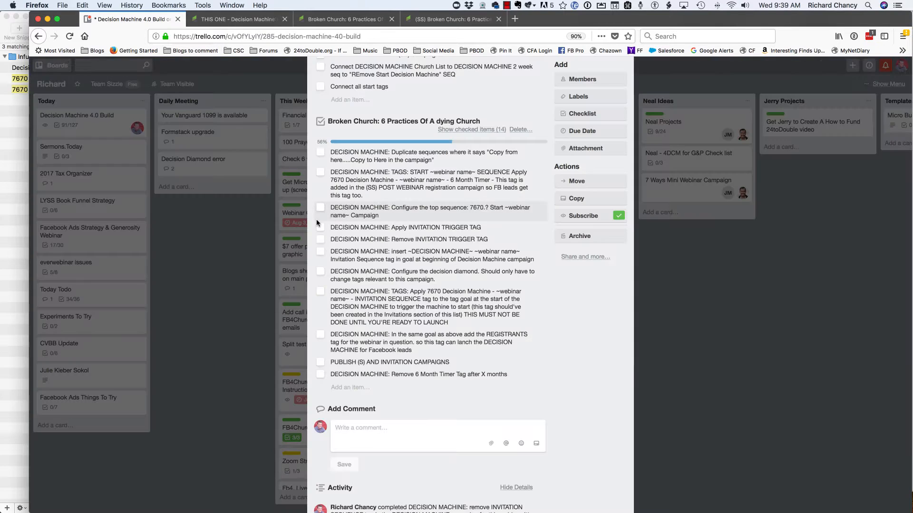
{"action": "left_click", "coordinate": [321, 152]}
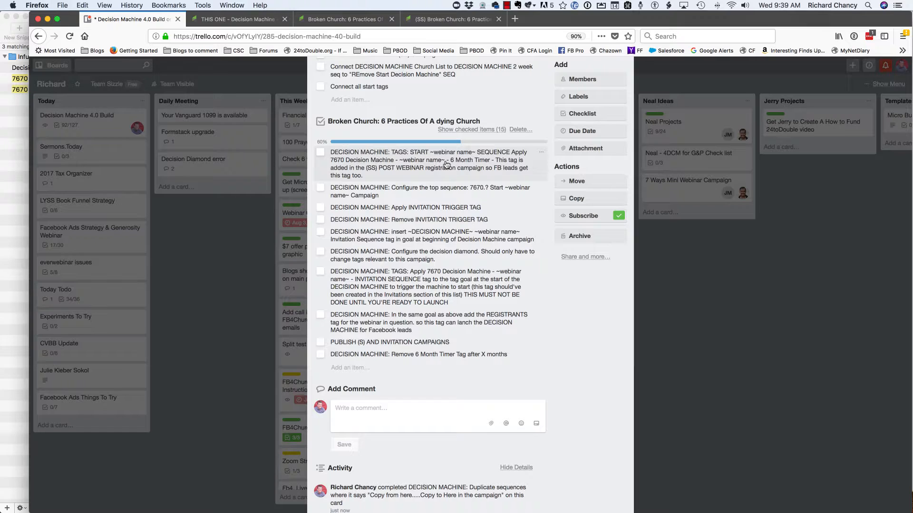
- In the (SS) Broken Church campaign, inspect the three tags applied after the confirmation email in the Confirmation Email Broken Church sequence
{"action": "left_click", "coordinate": [423, 20]}
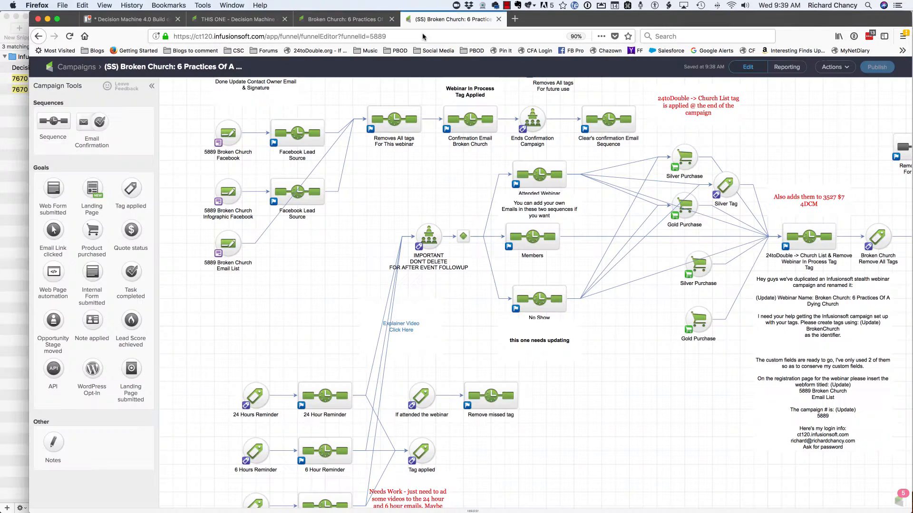
{"action": "double_click", "coordinate": [466, 127]}
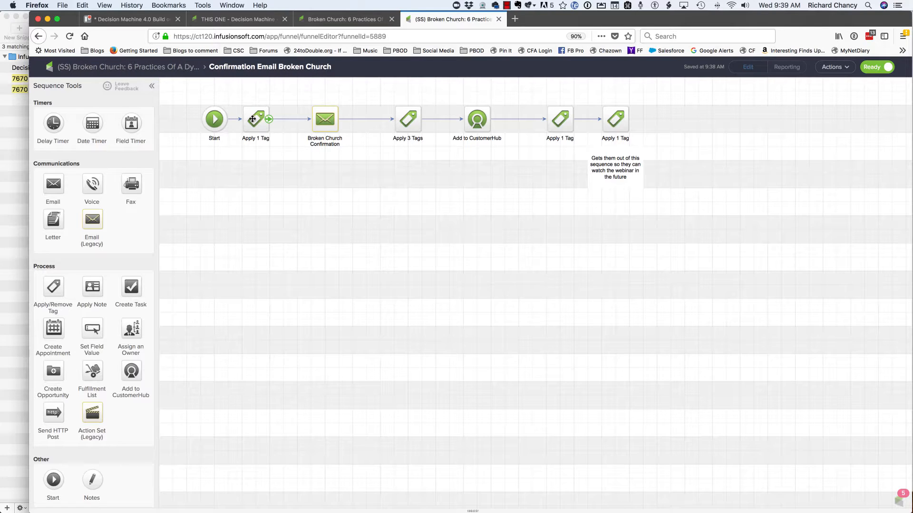
{"action": "double_click", "coordinate": [409, 113]}
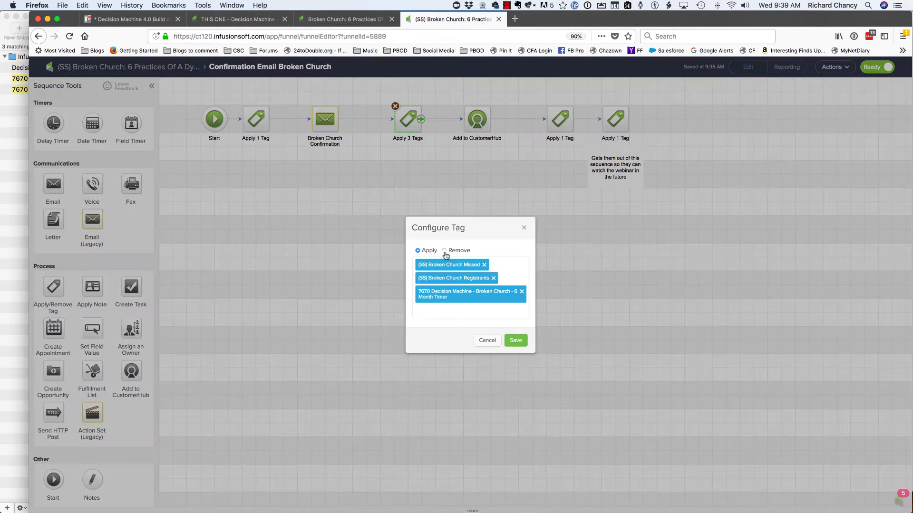
{"action": "left_click", "coordinate": [487, 340]}
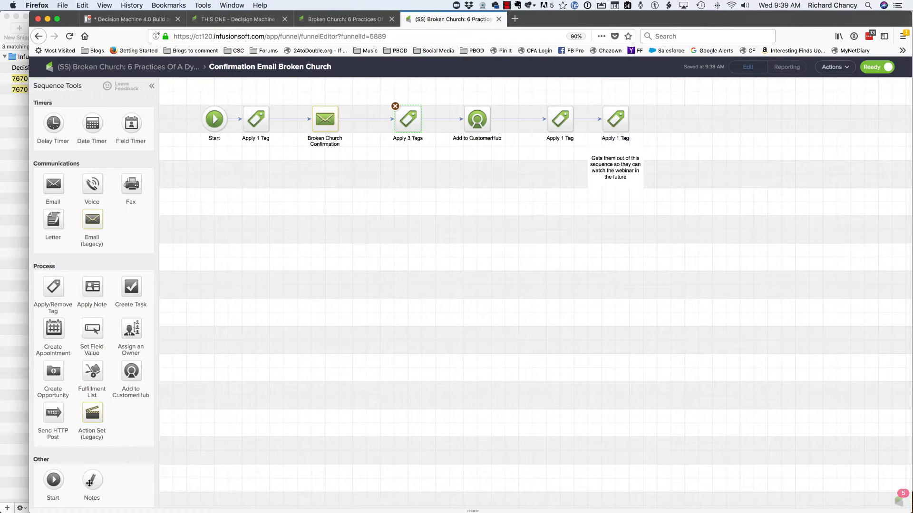
- Add a red note below the Apply 3 Tags step reading "Added DECISION MACHINE 6 Month timer for this webinar"
{"action": "left_click_drag", "start_coordinate": [89, 483], "coordinate": [397, 163]}
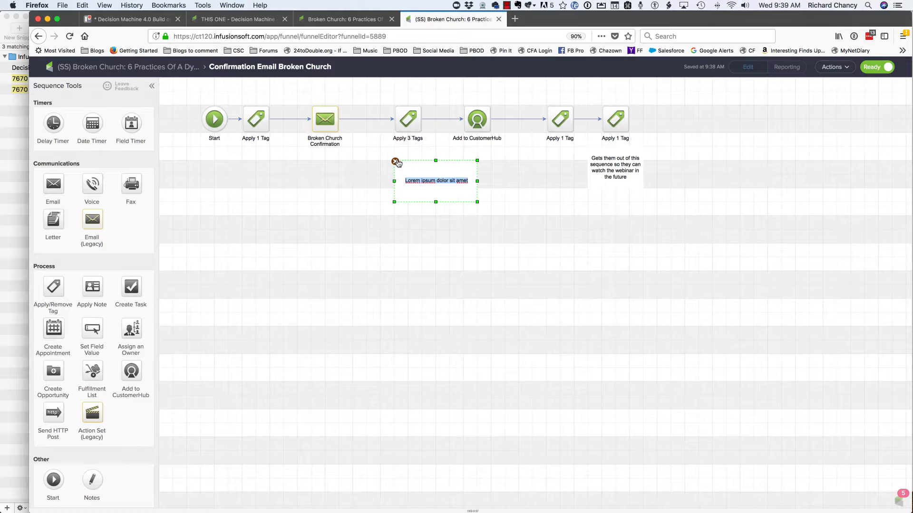
{"action": "key", "text": "BackSpace"}
{"action": "type", "text": ";red"}
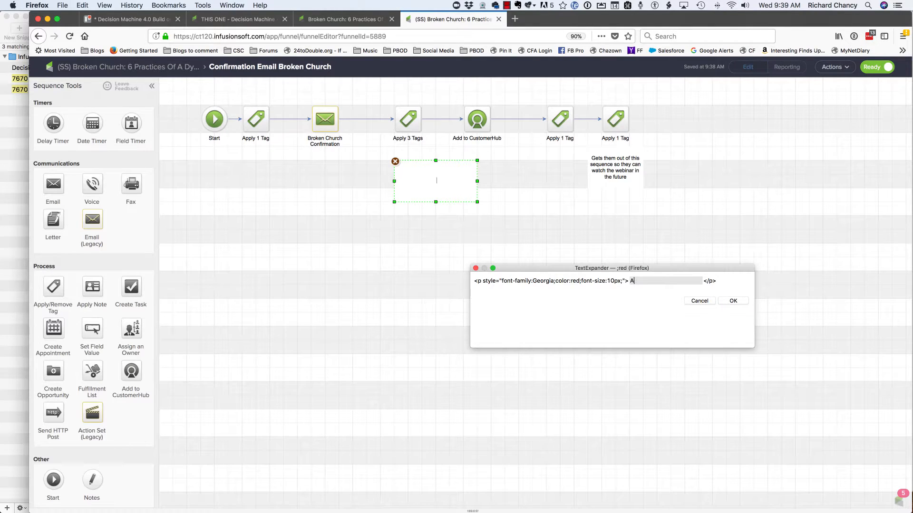
{"action": "type", "text": "Added ;DECISION MACHINE 6 Month tiem"}
{"action": "key", "text": "BackSpace"}
{"action": "key", "text": "BackSpace"}
{"action": "key", "text": "BackSpace"}
{"action": "type", "text": "imer for this webinar"}
{"action": "left_click", "coordinate": [733, 300]}
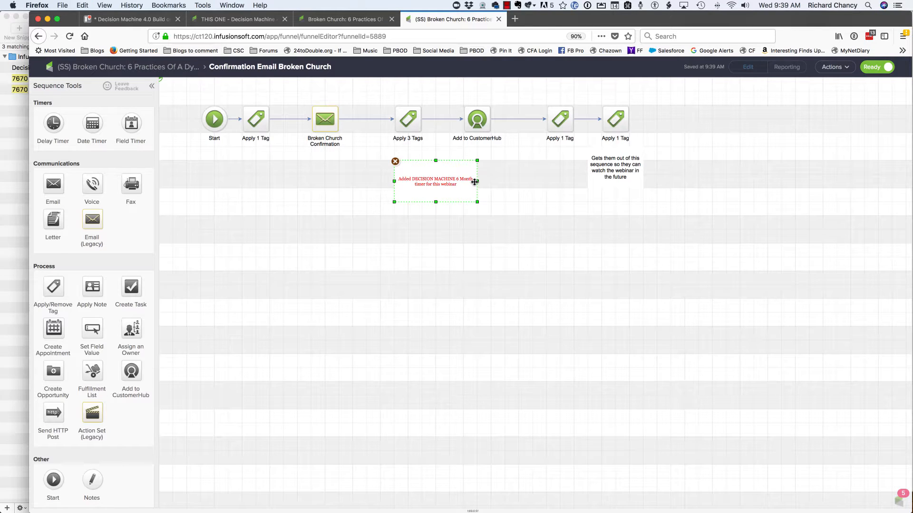
- Narrow the red note and position it directly beneath the Apply 3 Tags step
{"action": "left_click_drag", "start_coordinate": [428, 184], "coordinate": [406, 169]}
{"action": "left_click", "coordinate": [423, 256]}
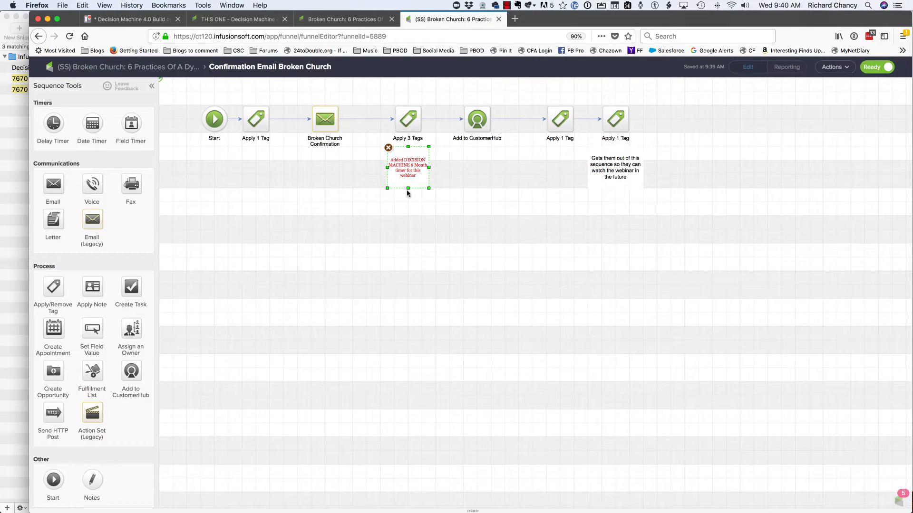
{"action": "left_click", "coordinate": [414, 285]}
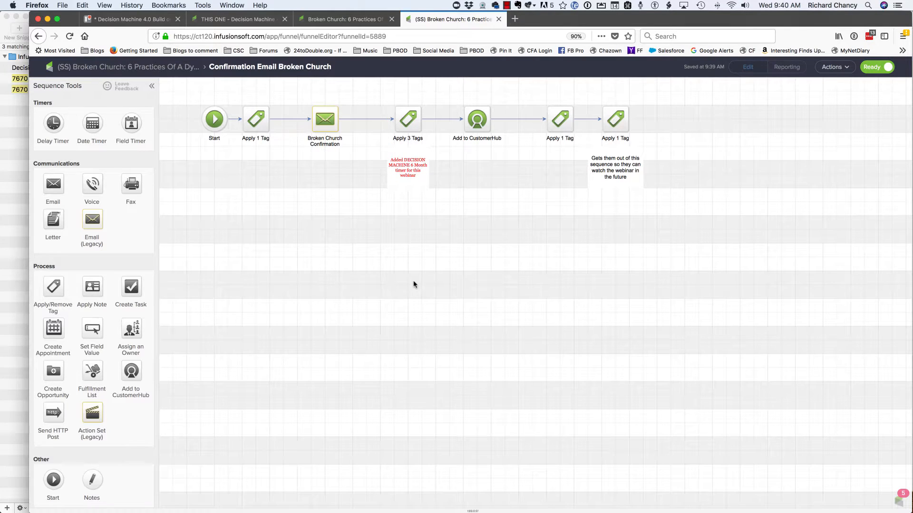
- Return to the campaign overview and check off the START SEQUENCE 6 Month Timer tag item in the Trello Broken Church checklist
{"action": "left_click", "coordinate": [87, 68]}
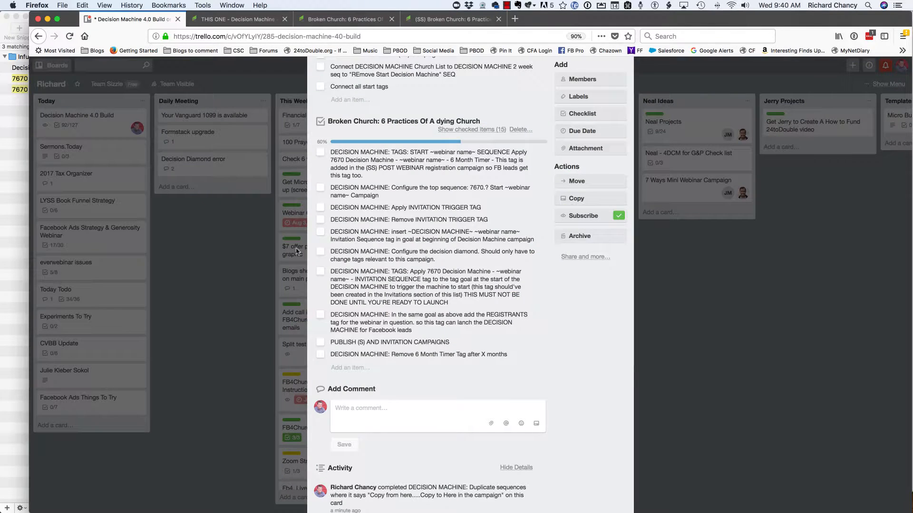
{"action": "left_click", "coordinate": [129, 19]}
{"action": "left_click", "coordinate": [321, 153]}
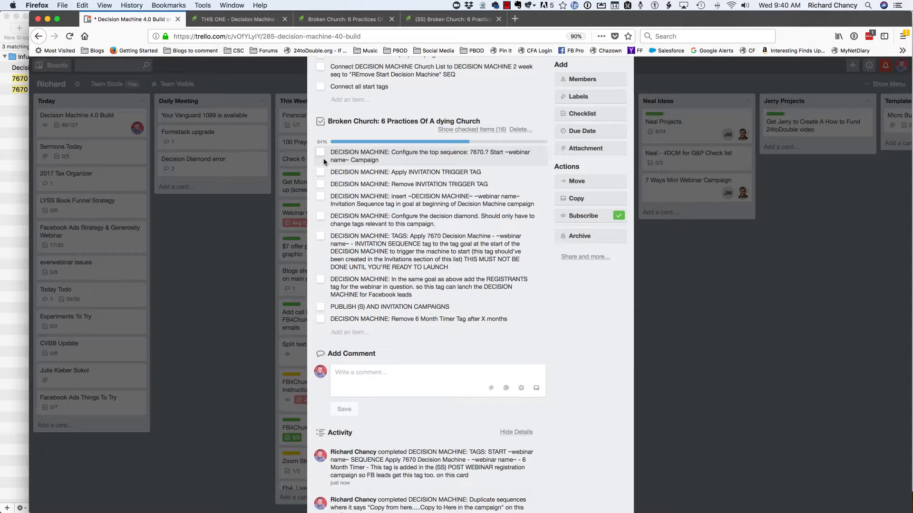
- In the Decision Machine campaign, examine the Broken Church: 6 Practices Of A dying Church branch, including its 7670.4 start sequence
{"action": "left_click", "coordinate": [238, 19]}
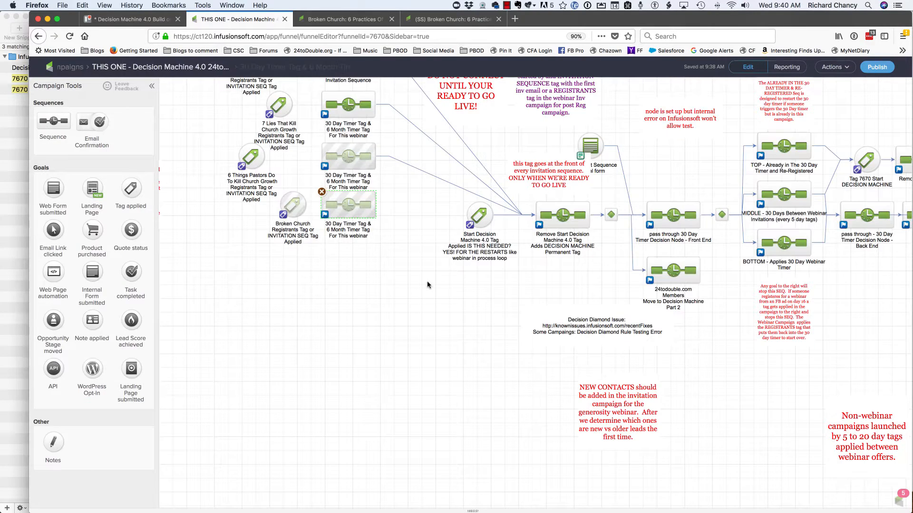
{"action": "key", "text": "super+minus"}
{"action": "key", "text": "super+minus"}
{"action": "key", "text": "super+minus"}
{"action": "key", "text": "super+minus"}
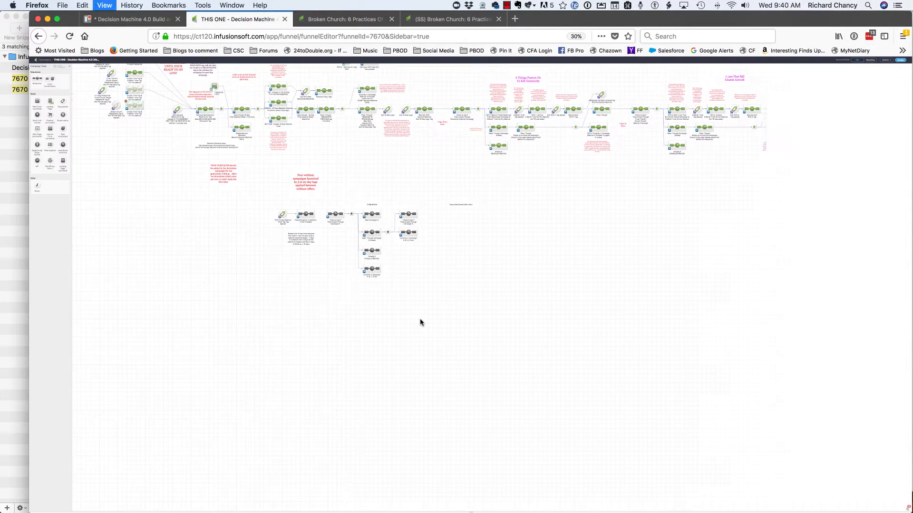
{"action": "left_click_drag", "start_coordinate": [494, 331], "coordinate": [155, 370]}
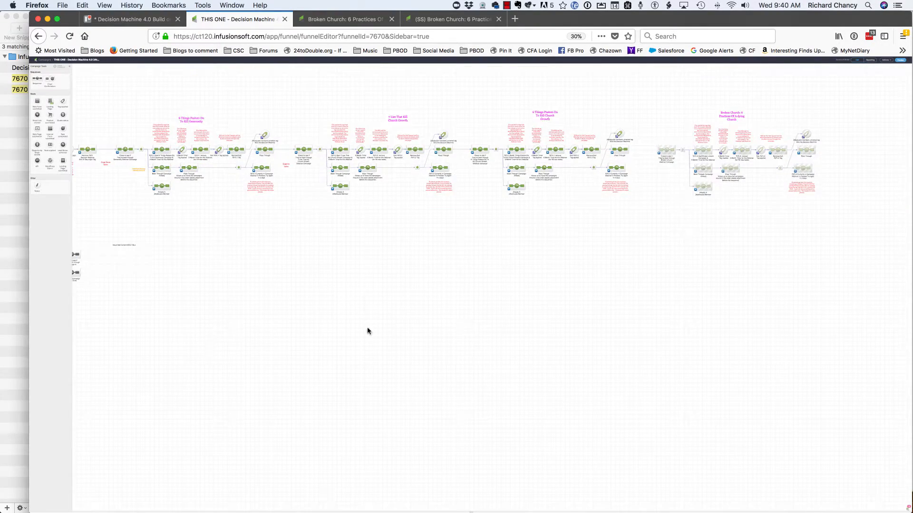
{"action": "left_click_drag", "start_coordinate": [688, 280], "coordinate": [501, 324]}
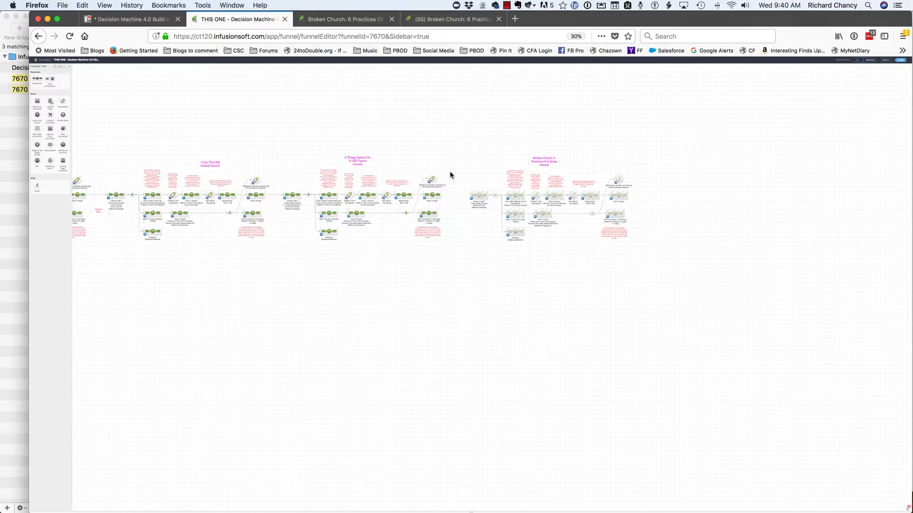
{"action": "key", "text": "super+equal"}
{"action": "key", "text": "super+equal"}
{"action": "key", "text": "super+equal"}
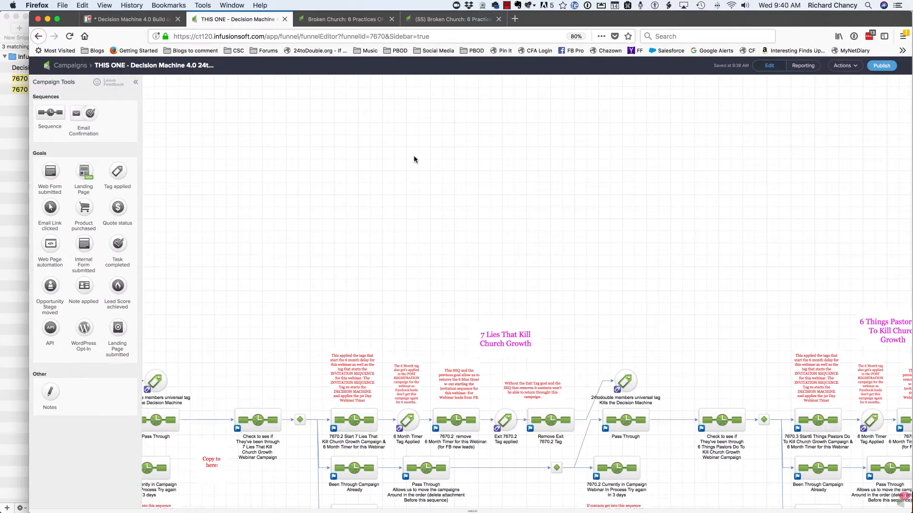
{"action": "left_click_drag", "start_coordinate": [92, 5], "coordinate": [44, 10]}
{"action": "left_click_drag", "start_coordinate": [639, 276], "coordinate": [311, 257]}
{"action": "key", "text": "super+equal"}
{"action": "key", "text": "super+equal"}
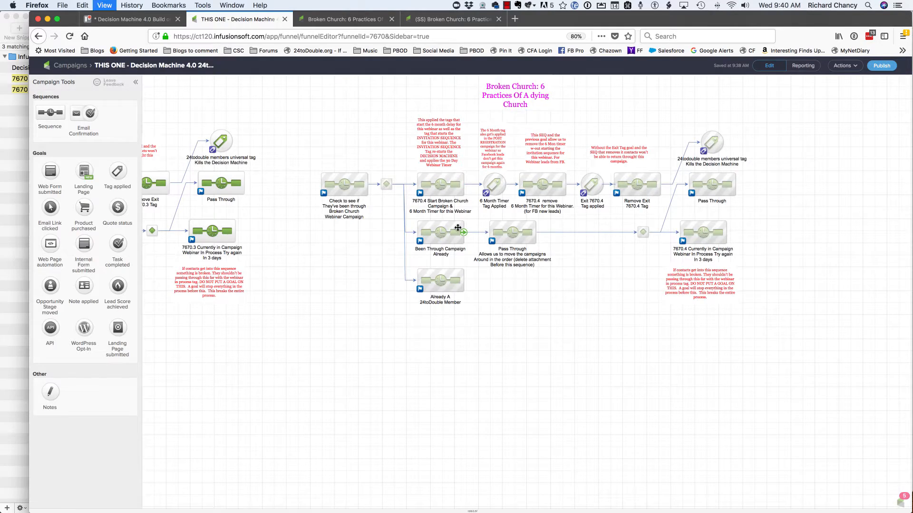
{"action": "left_click_drag", "start_coordinate": [455, 338], "coordinate": [318, 343]}
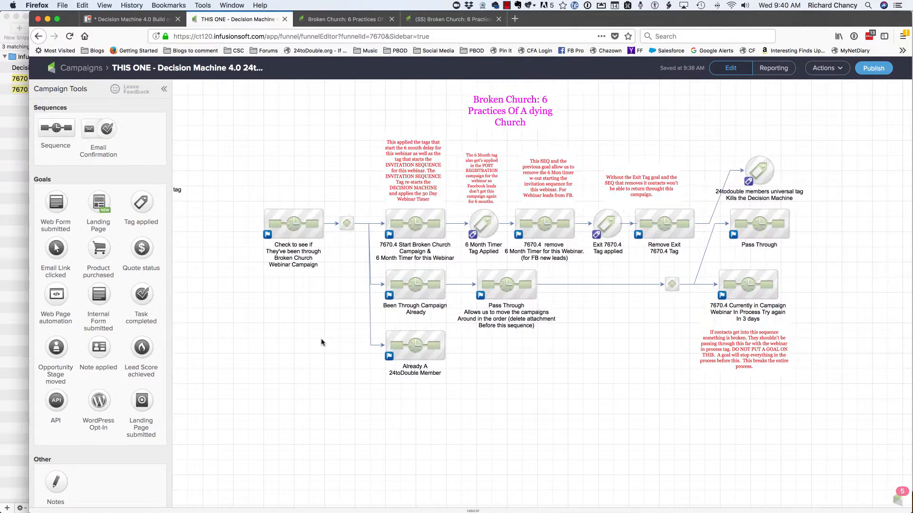
- In the Trello Broken Church checklist, check off configuring the top sequence, applying the INVITATION TRIGGER TAG and removing the INVITATION TRIGGER TAG
{"action": "left_click", "coordinate": [138, 19]}
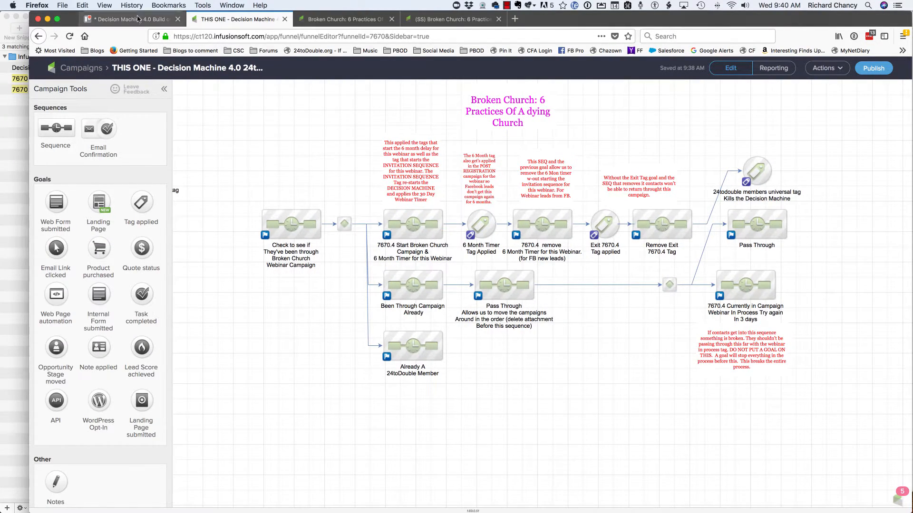
{"action": "left_click", "coordinate": [321, 153]}
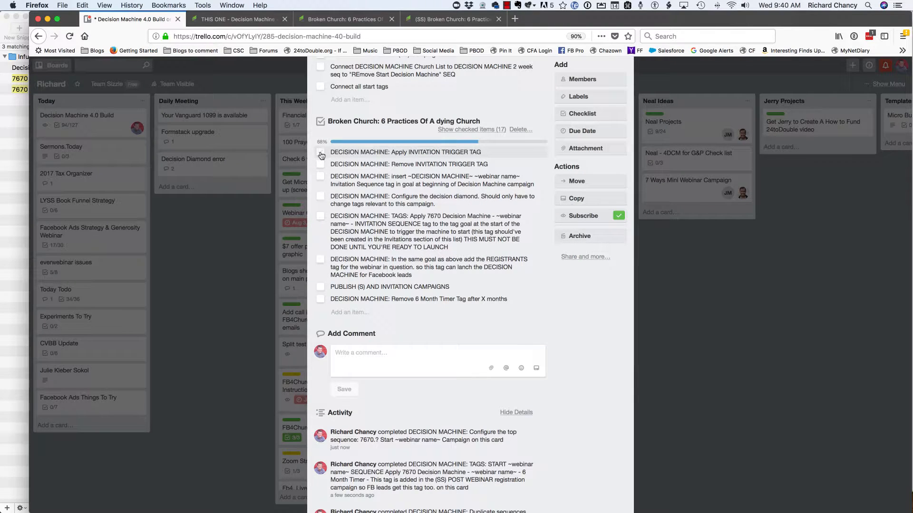
{"action": "left_click", "coordinate": [321, 153]}
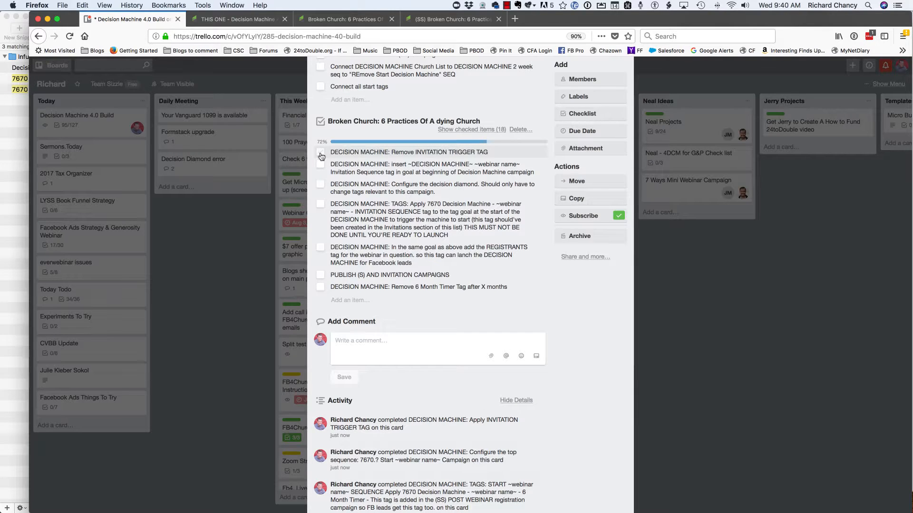
{"action": "left_click", "coordinate": [321, 153]}
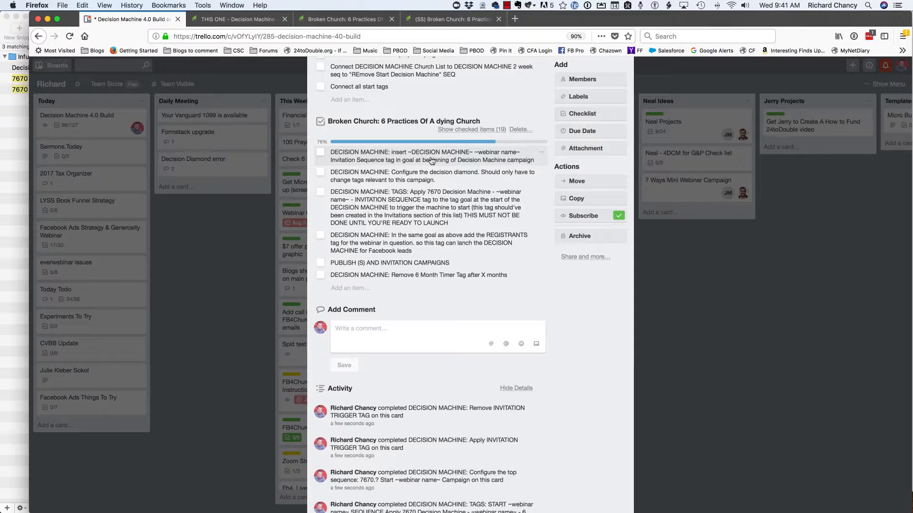
- At the start of the Decision Machine campaign, inspect which tags trigger the Broken Church Registrants or INVITATION SEQ goal
{"action": "left_click", "coordinate": [238, 19]}
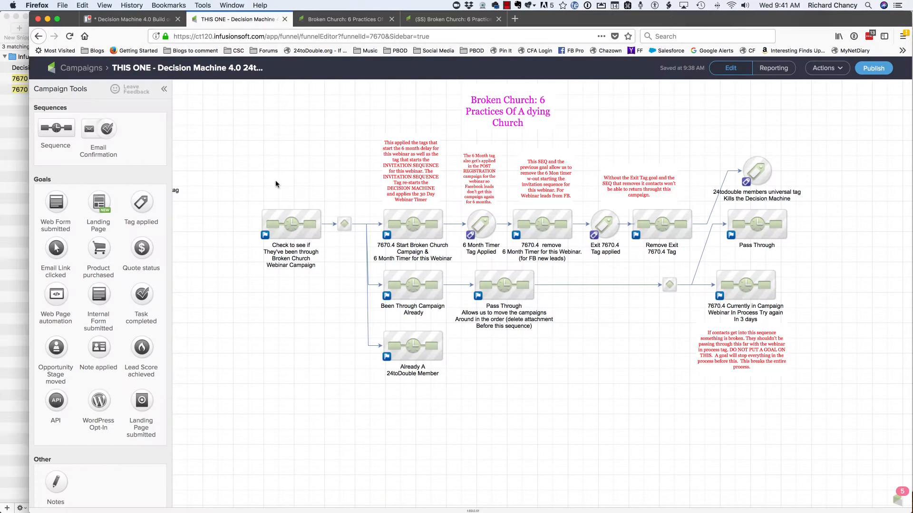
{"action": "scroll", "coordinate": [438, 170], "scroll_direction": "left", "scroll_amount": 15}
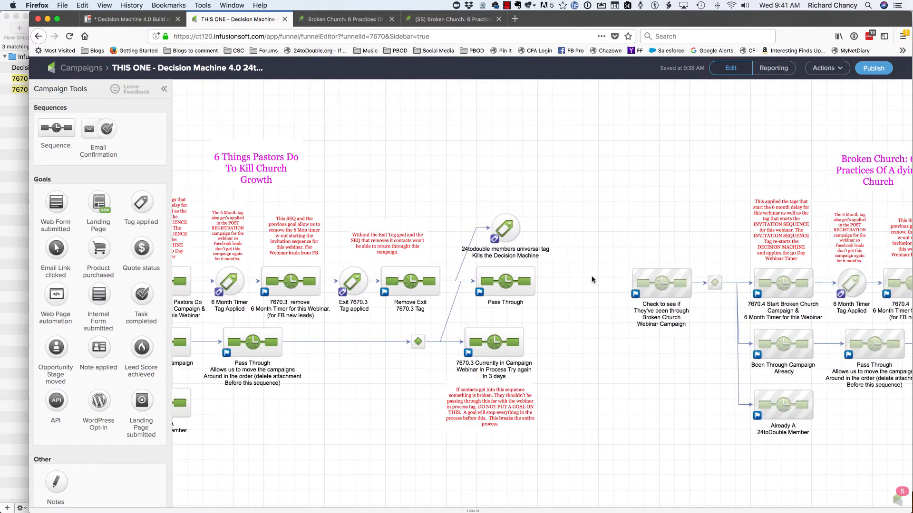
{"action": "scroll", "coordinate": [438, 170], "scroll_direction": "left", "scroll_amount": 15}
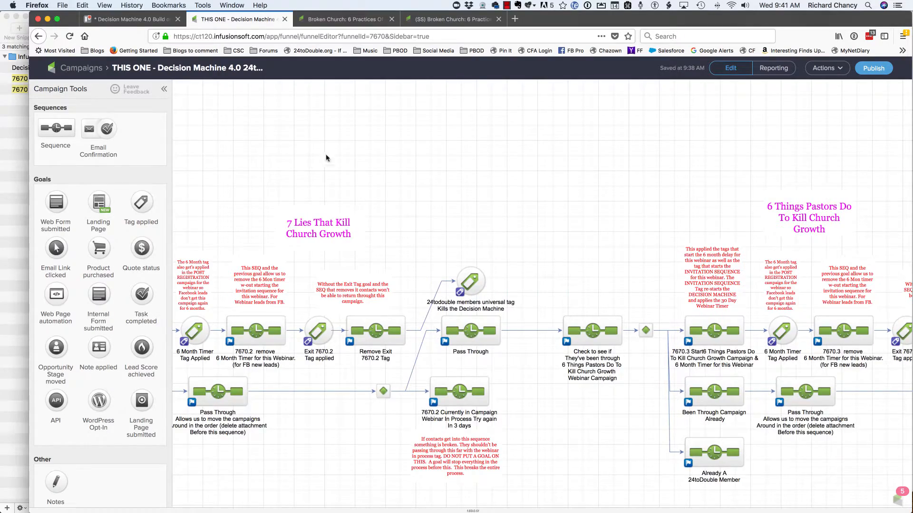
{"action": "scroll", "coordinate": [251, 164], "scroll_direction": "left", "scroll_amount": 15}
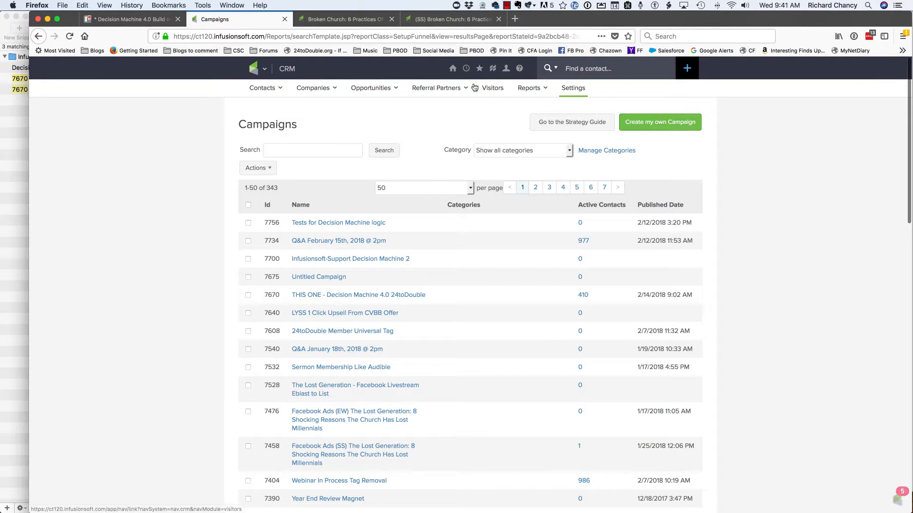
{"action": "left_click", "coordinate": [465, 69]}
{"action": "left_click", "coordinate": [457, 103]}
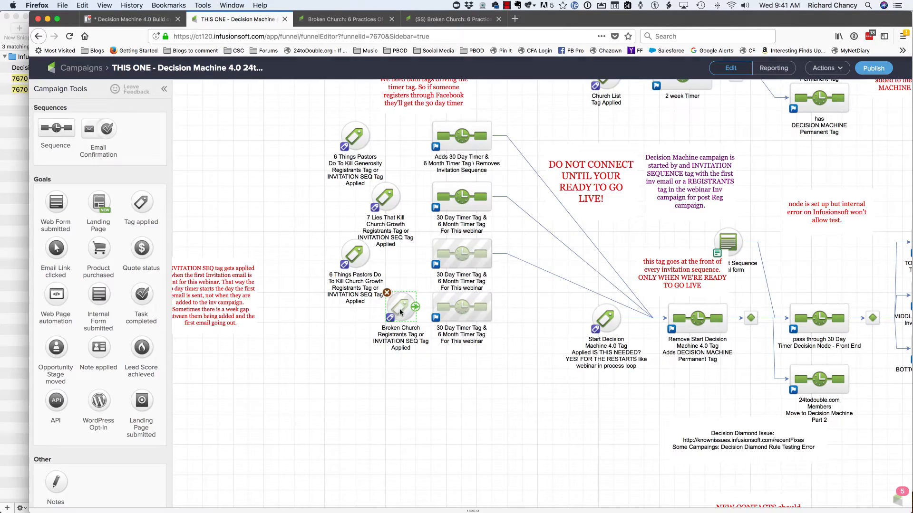
{"action": "double_click", "coordinate": [401, 312]}
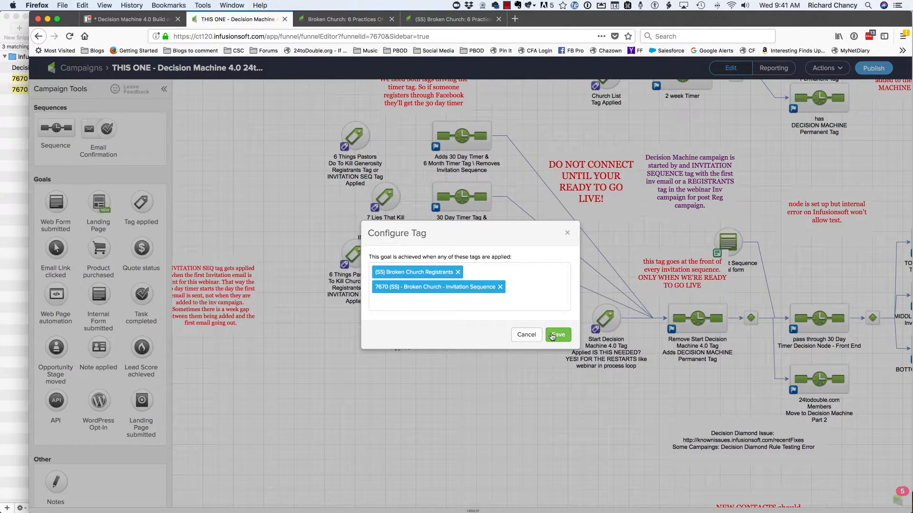
{"action": "left_click", "coordinate": [299, 328]}
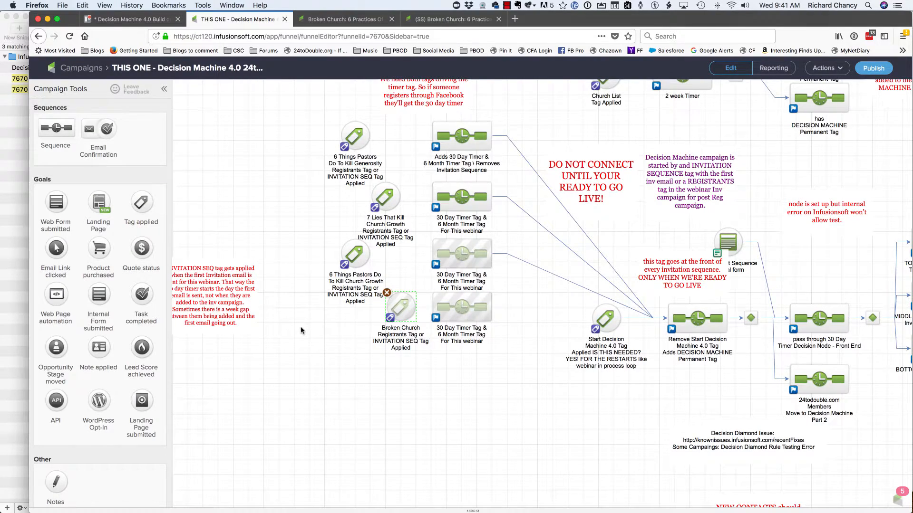
- Go back to the Broken Church branch at the end of the Decision Machine campaign and review its decision diamonds and sequences
{"action": "key", "text": "super+minus"}
{"action": "key", "text": "super+minus"}
{"action": "key", "text": "super+minus"}
{"action": "key", "text": "super+minus"}
{"action": "key", "text": "super+minus"}
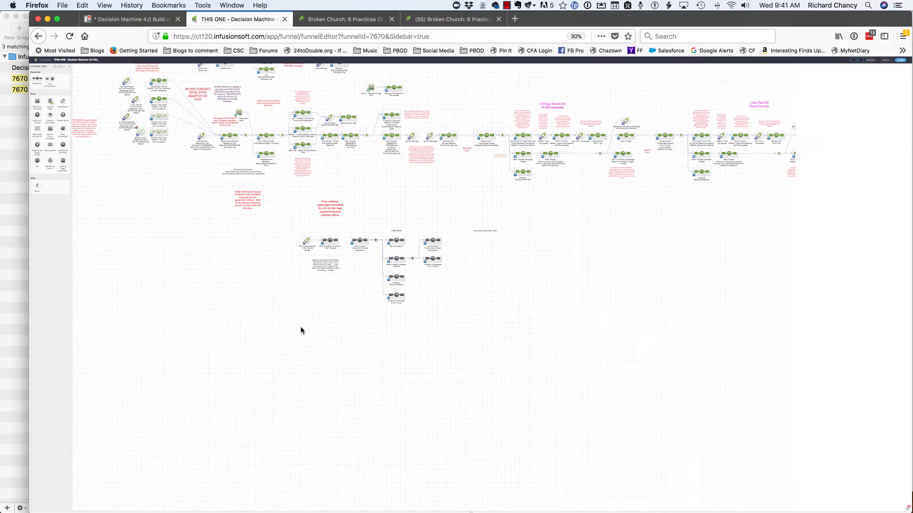
{"action": "left_click_drag", "start_coordinate": [744, 284], "coordinate": [63, 401]}
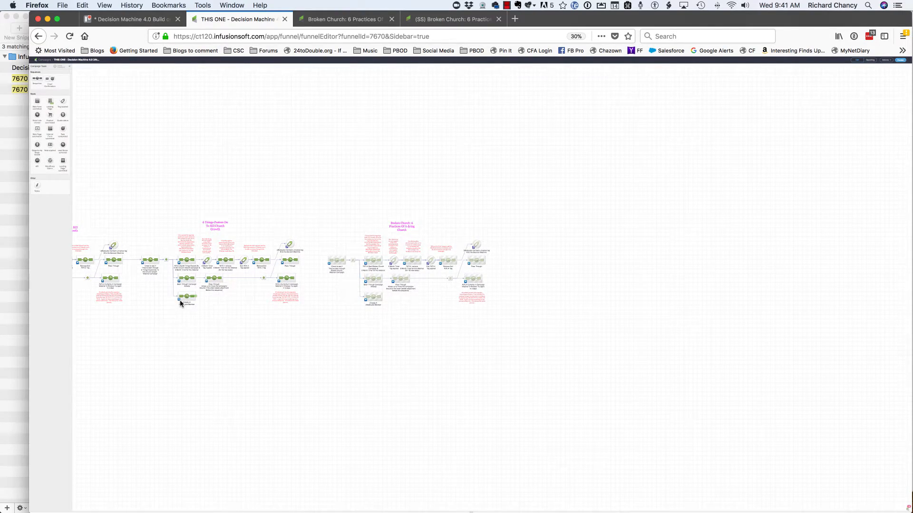
{"action": "key", "text": "super+equal"}
{"action": "key", "text": "super+equal"}
{"action": "key", "text": "super+equal"}
{"action": "key", "text": "super+equal"}
{"action": "key", "text": "super+equal"}
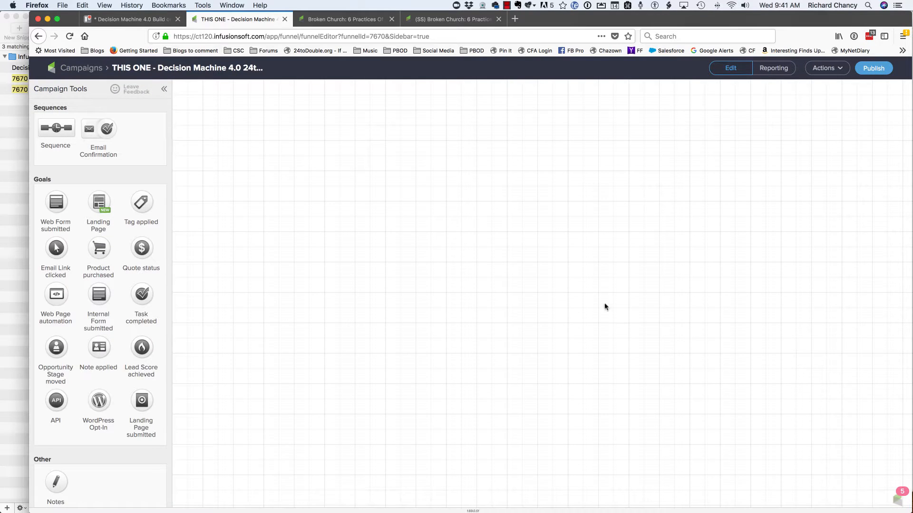
{"action": "left_click_drag", "start_coordinate": [606, 306], "coordinate": [284, 168]}
{"action": "left_click_drag", "start_coordinate": [768, 251], "coordinate": [457, 106]}
{"action": "left_click_drag", "start_coordinate": [416, 214], "coordinate": [483, 71]}
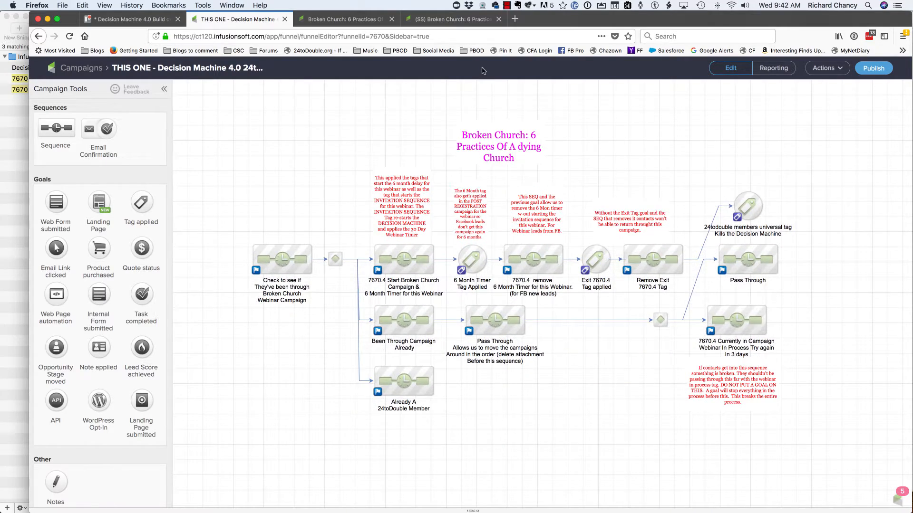
{"action": "key", "text": "super+equal"}
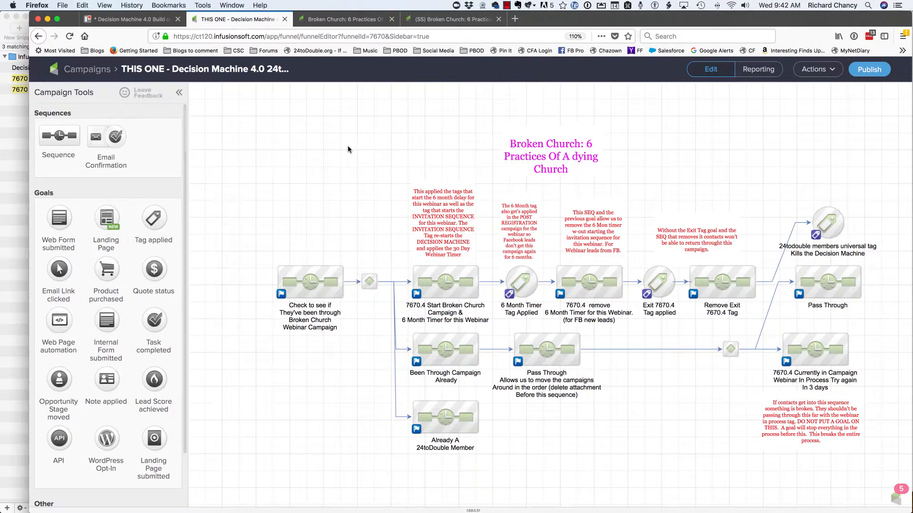
- Check off the Trello Broken Church item about inserting the Invitation Sequence tag in the goal at the beginning of the Decision Machine campaign
{"action": "left_click", "coordinate": [129, 19]}
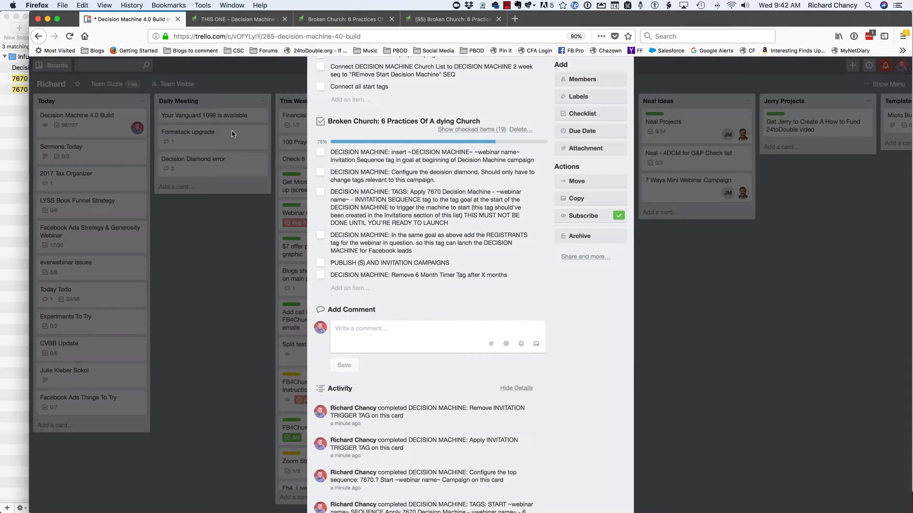
{"action": "left_click", "coordinate": [321, 153]}
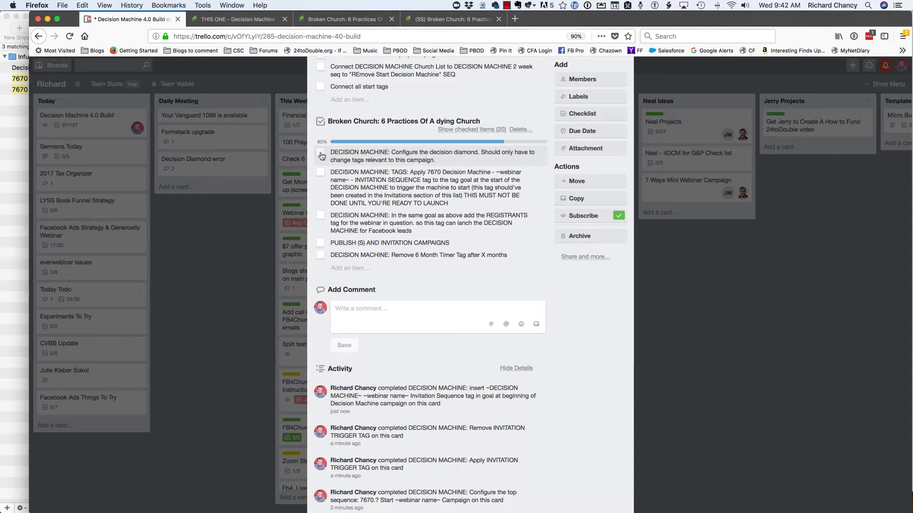
- Check off the Broken Church checklist items for configuring the decision diamond and applying the INVITATION SEQUENCE tag to the starting goal
{"action": "left_click", "coordinate": [321, 153]}
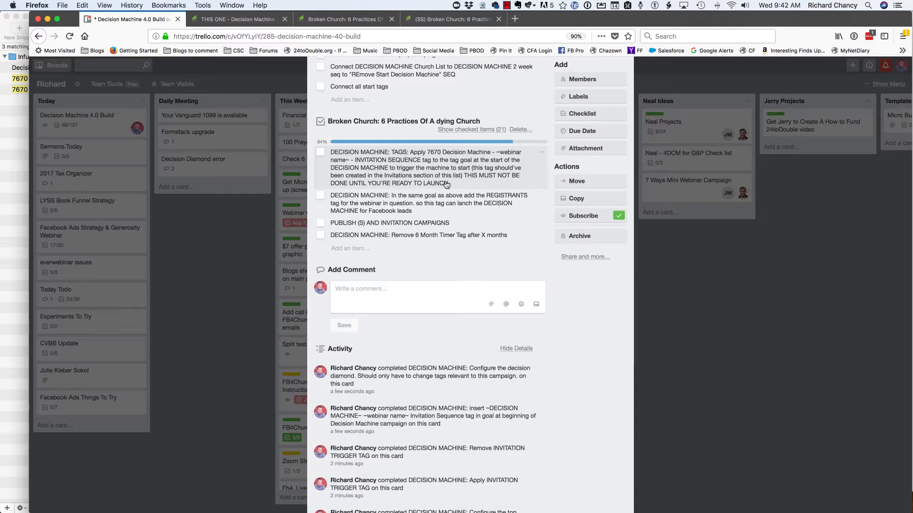
{"action": "scroll", "coordinate": [429, 178], "scroll_direction": "down", "scroll_amount": 1}
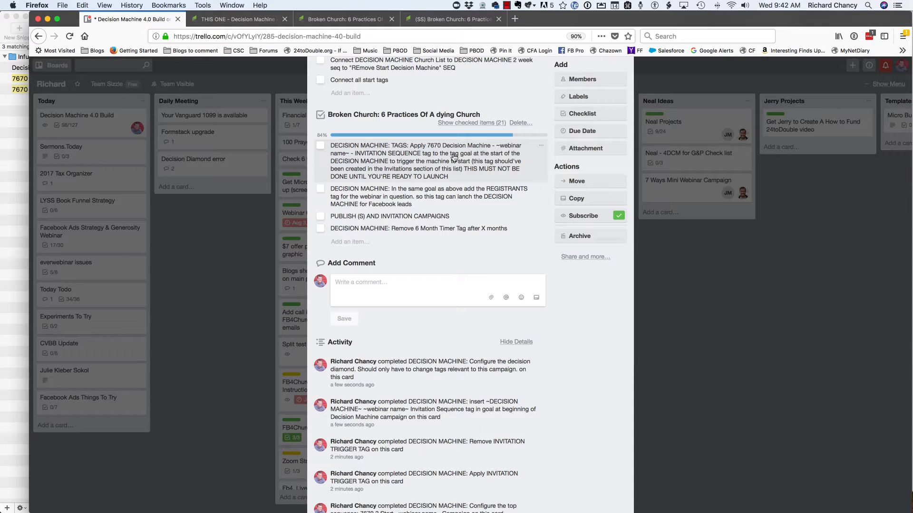
{"action": "left_click", "coordinate": [320, 145]}
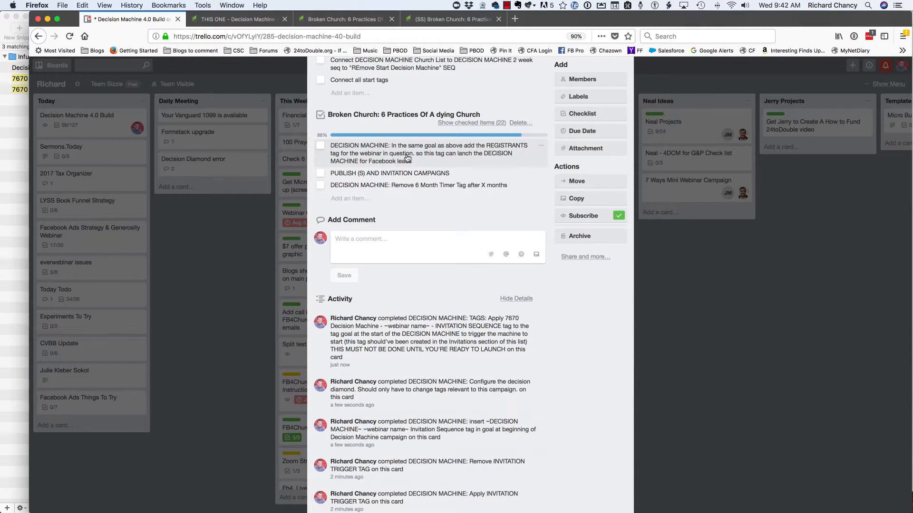
- Reveal the completed Broken Church items and delete the one about applying the INVITATION SEQUENCE tag to the goal at the machine's start
{"action": "left_click", "coordinate": [486, 124]}
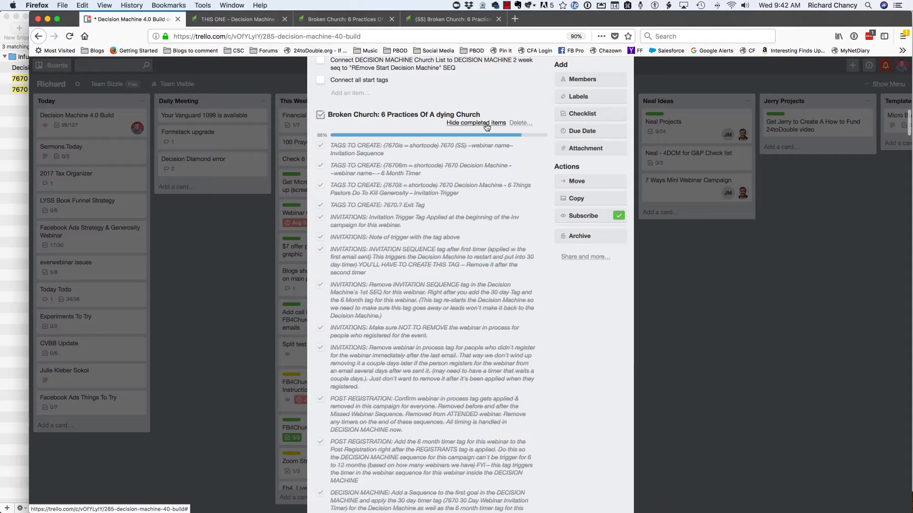
{"action": "scroll", "coordinate": [457, 238], "scroll_direction": "down", "scroll_amount": 5}
{"action": "scroll", "coordinate": [446, 305], "scroll_direction": "down", "scroll_amount": 1}
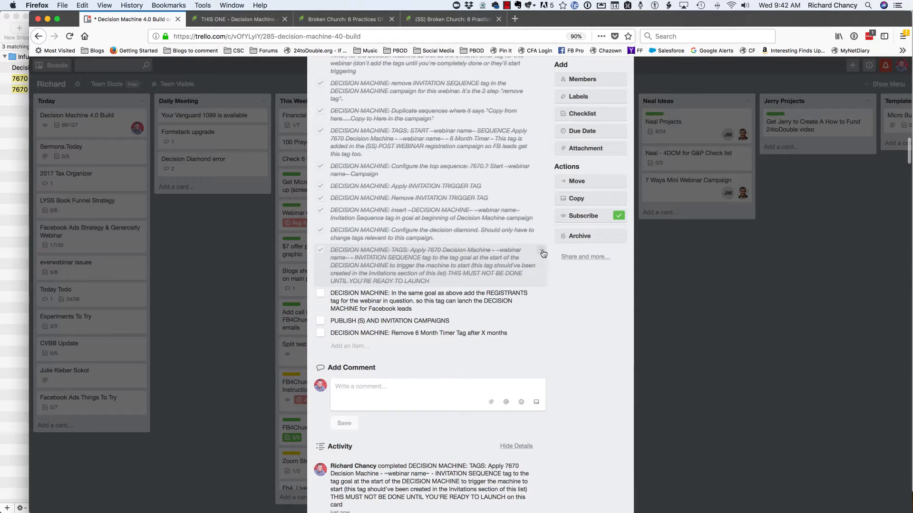
{"action": "left_click", "coordinate": [544, 254]}
{"action": "left_click", "coordinate": [547, 296]}
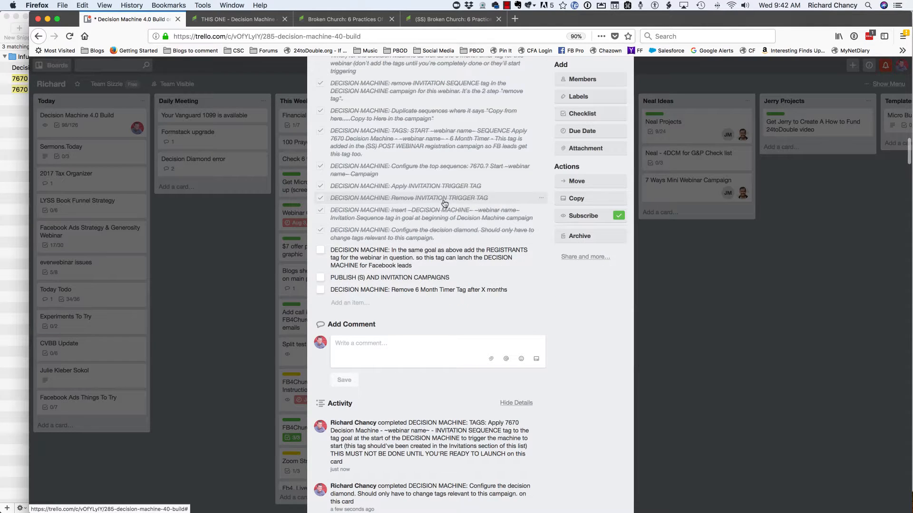
{"action": "scroll", "coordinate": [447, 200], "scroll_direction": "up", "scroll_amount": 2}
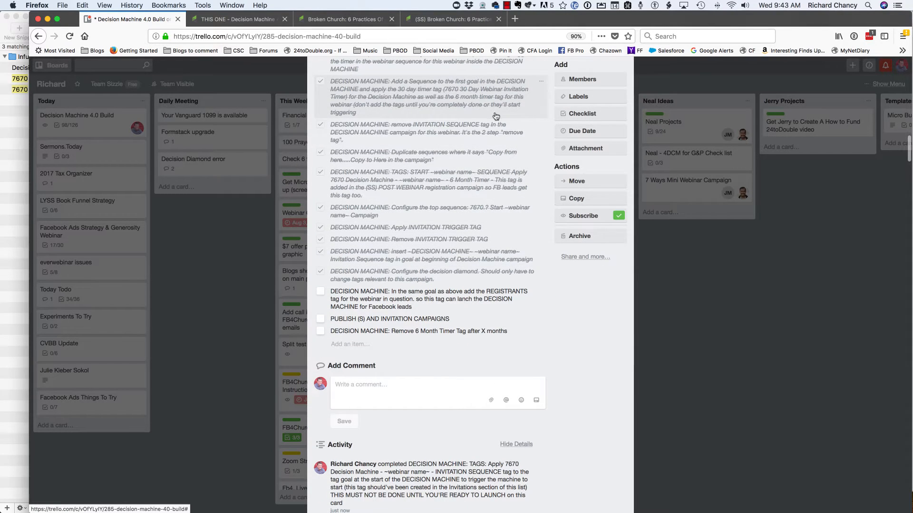
{"action": "scroll", "coordinate": [427, 225], "scroll_direction": "down", "scroll_amount": 4}
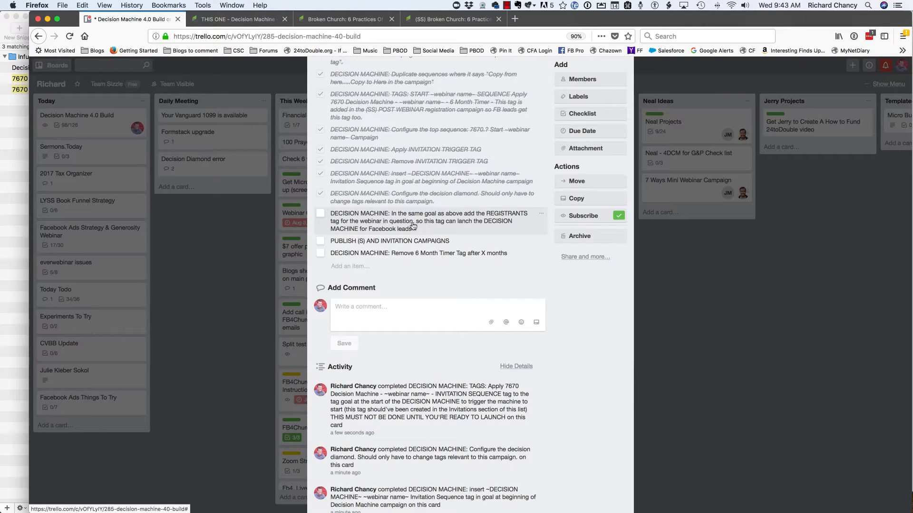
- Glance at the Decision Machine campaign, then check off the Trello item about adding the REGISTRANTS tag to the same goal
{"action": "left_click", "coordinate": [242, 19]}
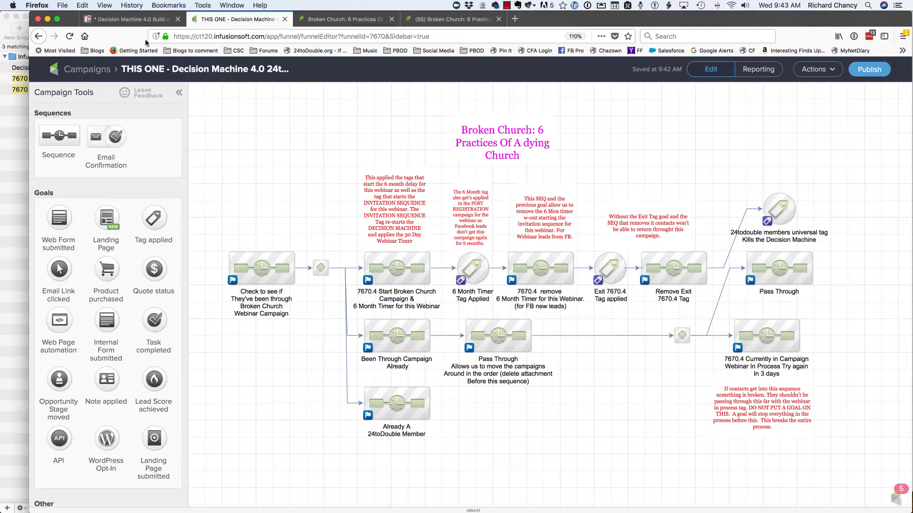
{"action": "left_click", "coordinate": [143, 24]}
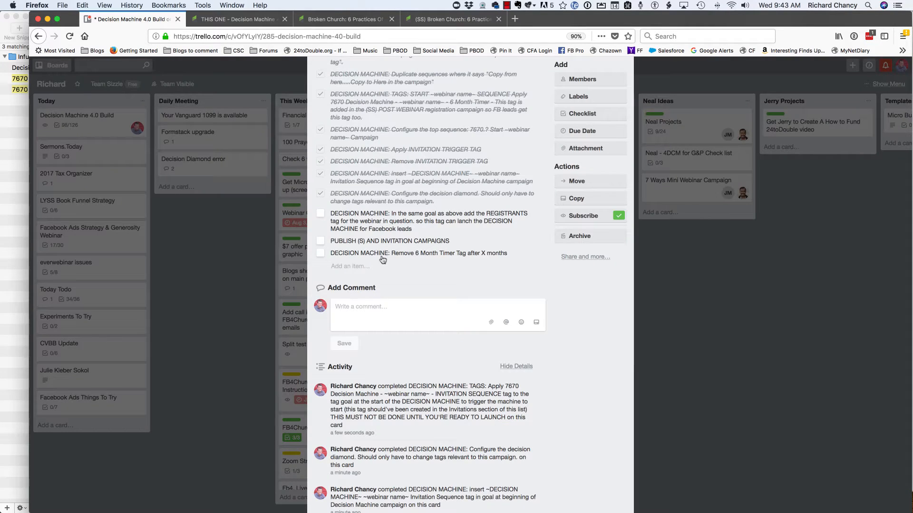
{"action": "left_click", "coordinate": [319, 213]}
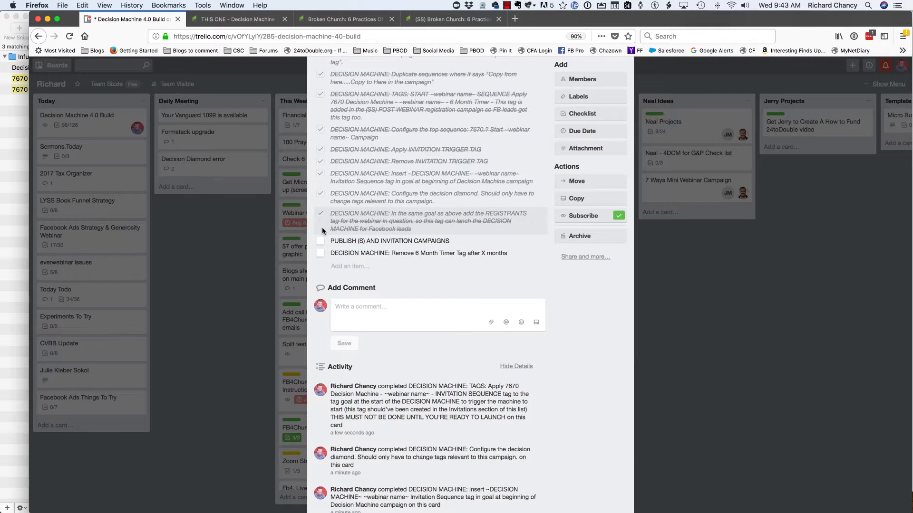
- Check off the PUBLISH (S) AND INVITATION CAMPAIGNS item and delete it from the Broken Church checklist
{"action": "left_click", "coordinate": [320, 241]}
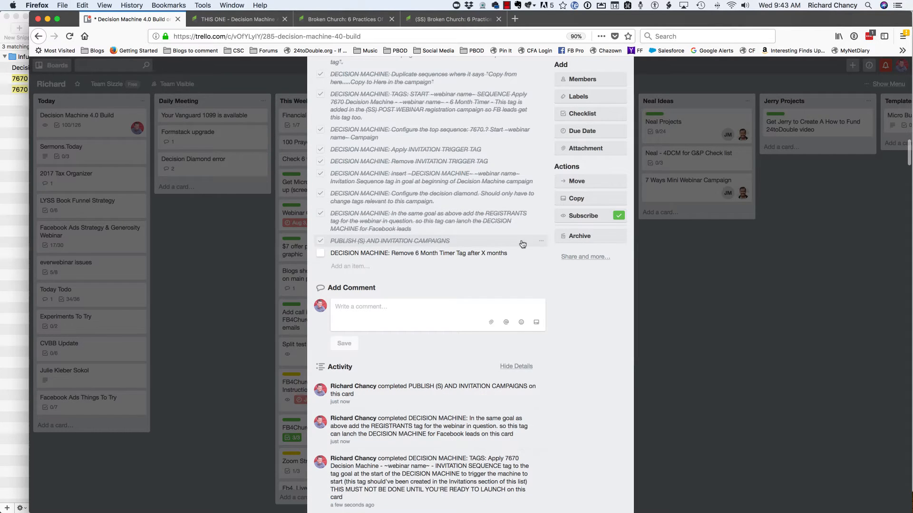
{"action": "left_click", "coordinate": [543, 244]}
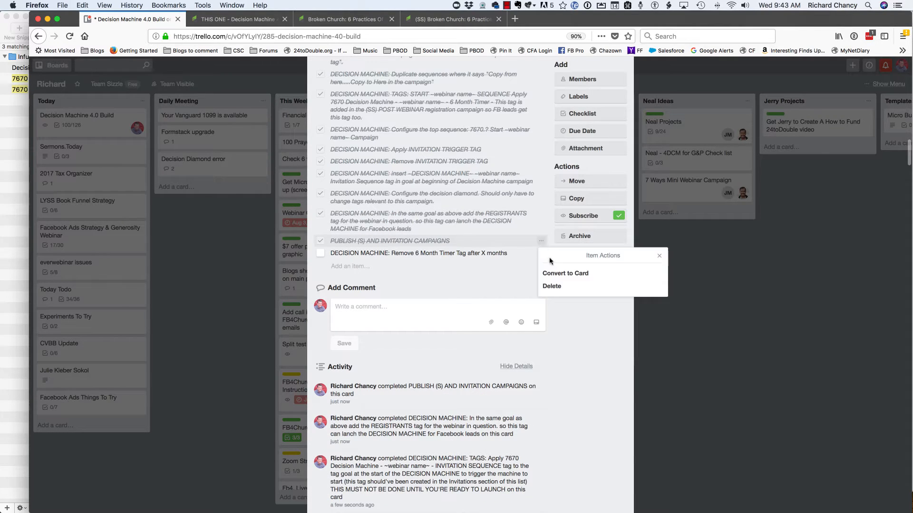
{"action": "left_click", "coordinate": [547, 286]}
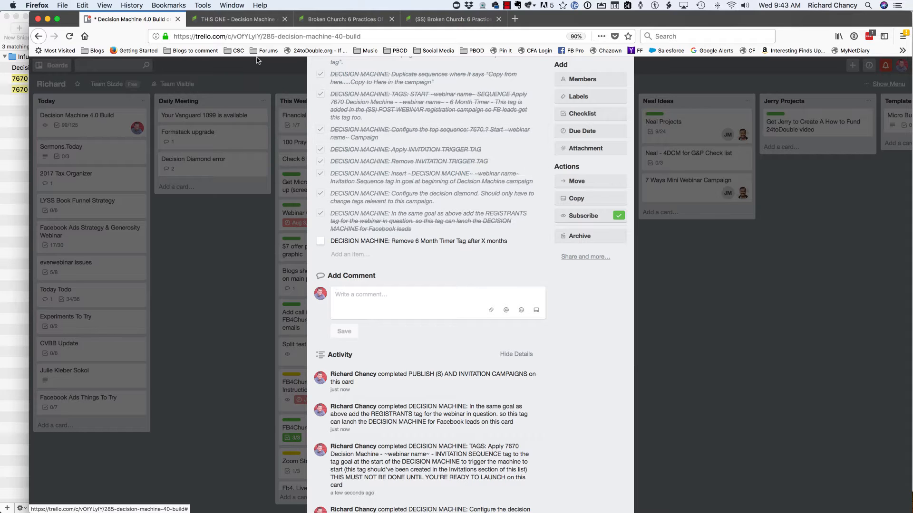
- Review the 6 month timer tagging in the (SS) Broken Church campaign's confirmation email sequence and the Decision Machine branch, then return to Trello
{"action": "left_click", "coordinate": [240, 22]}
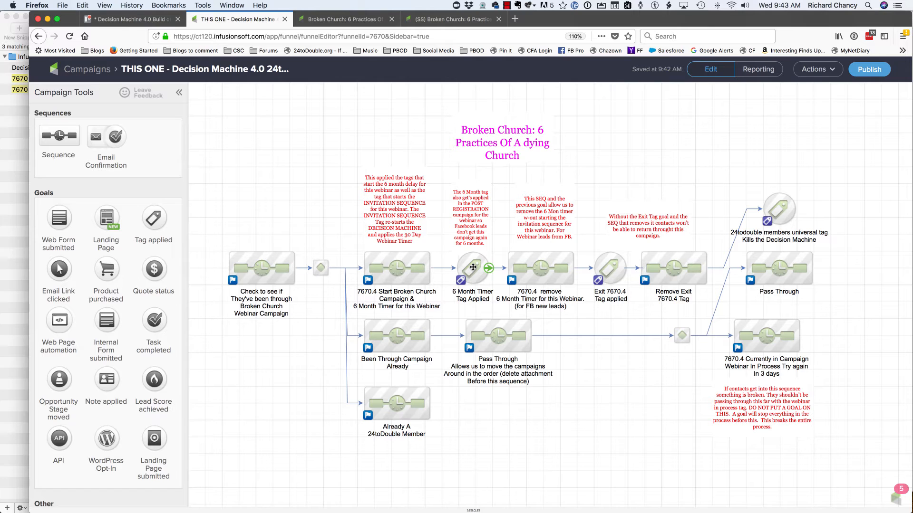
{"action": "left_click", "coordinate": [477, 21]}
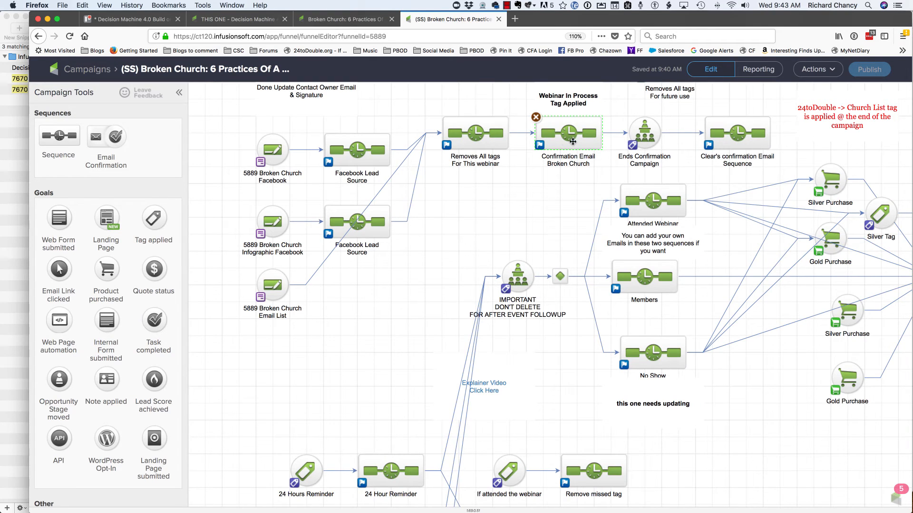
{"action": "double_click", "coordinate": [556, 142]}
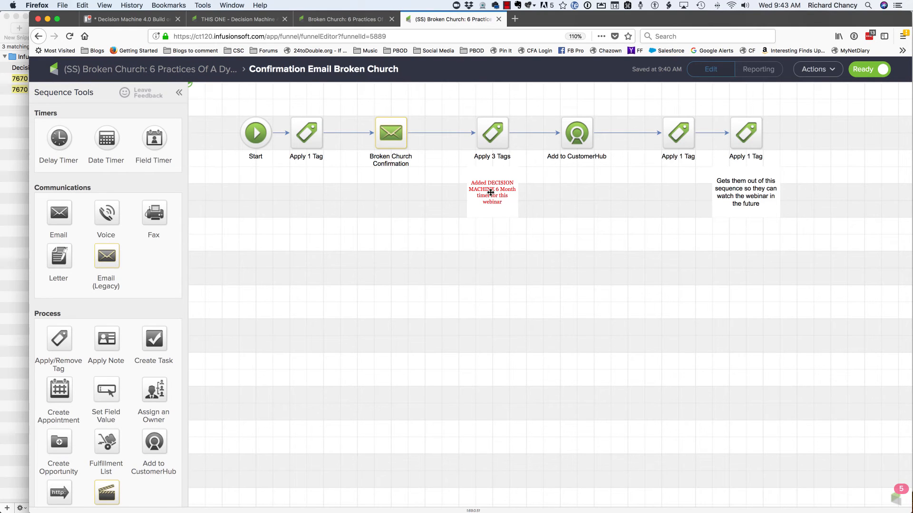
{"action": "left_click", "coordinate": [263, 21]}
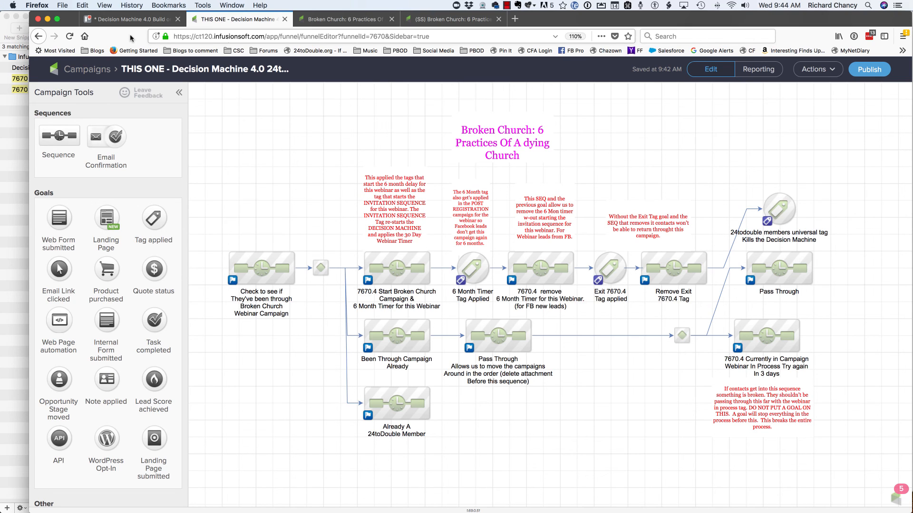
{"action": "key", "text": "ctrl+shift+Tab"}
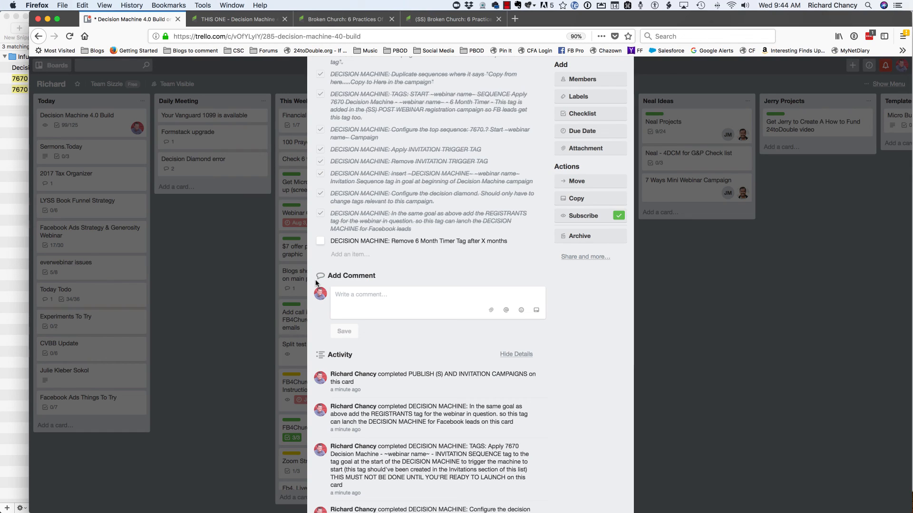